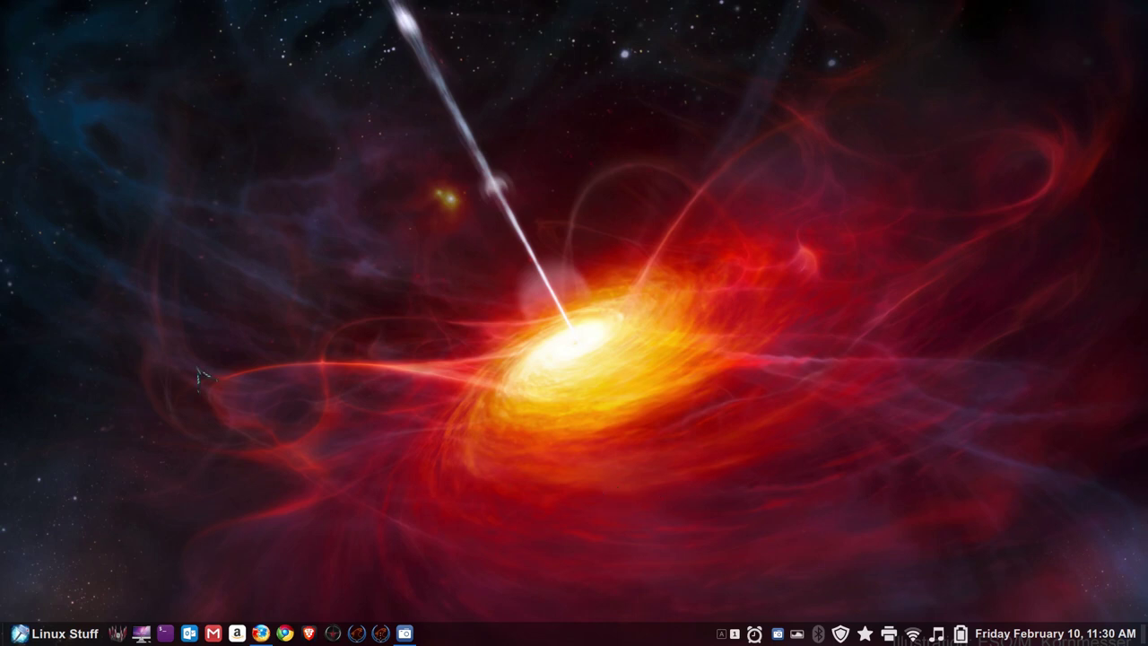
# Launch Software Manager and view its About information, highlighting the application description before closing the dialog.
pyautogui.click(41, 630)
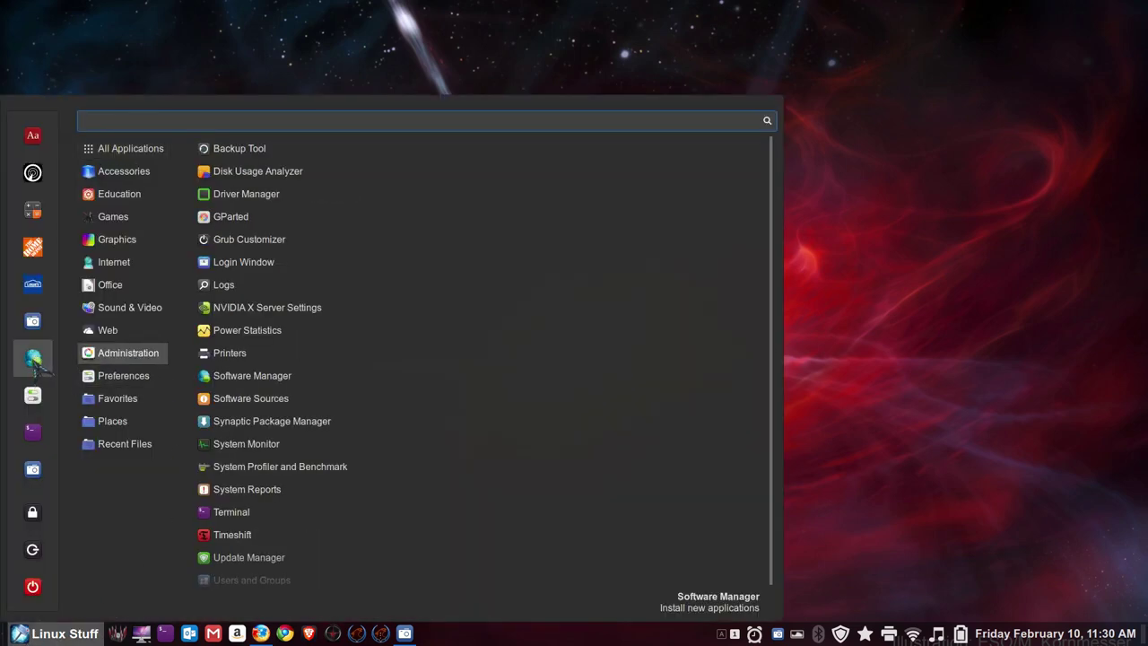
pyautogui.click(33, 358)
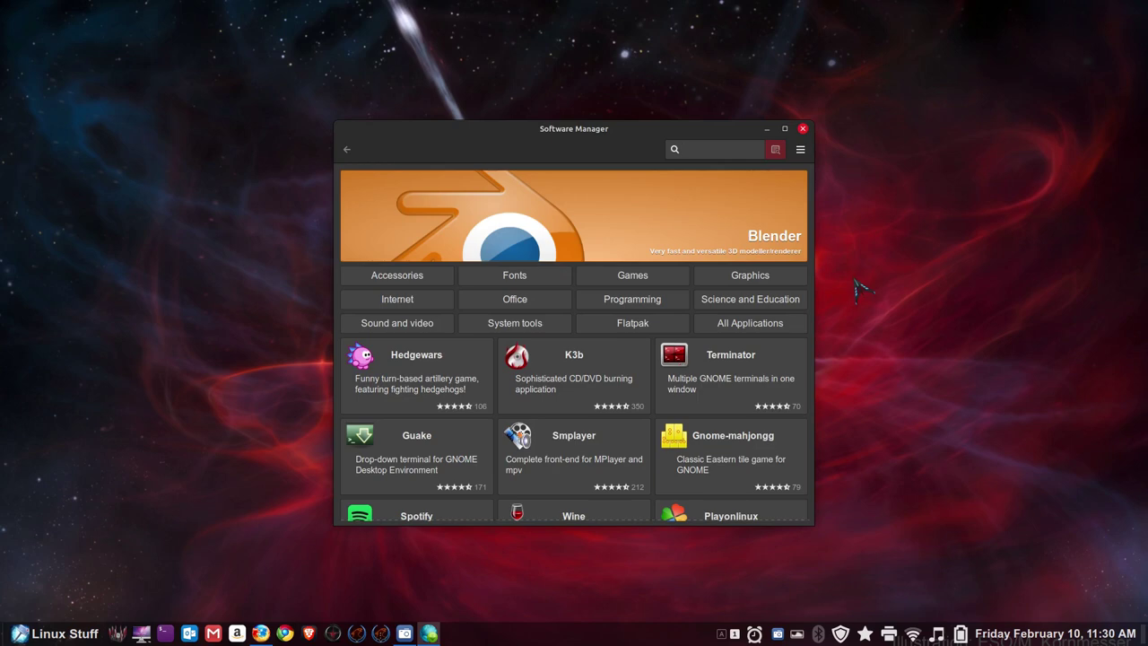
pyautogui.click(800, 149)
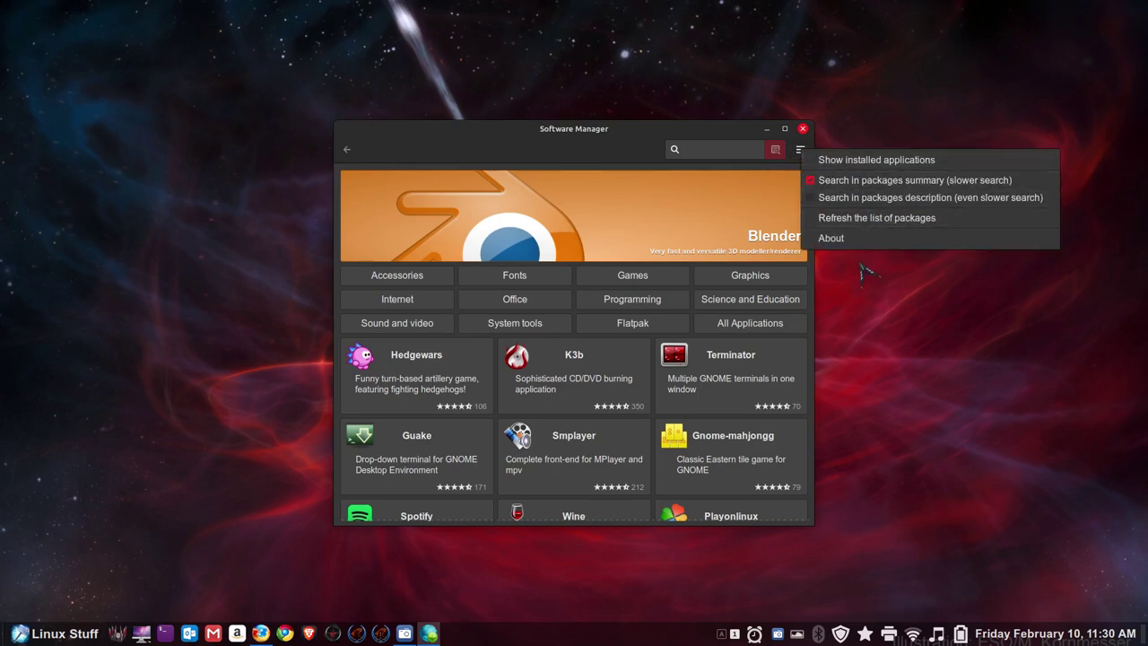
pyautogui.click(857, 239)
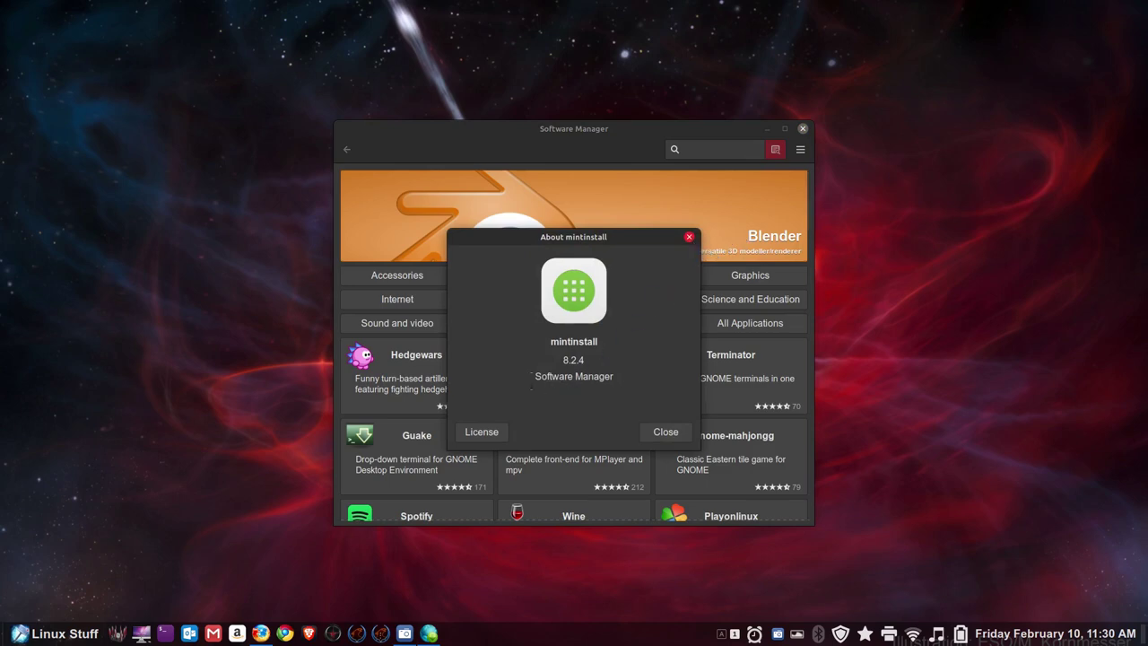
pyautogui.moveTo(534, 376); pyautogui.dragTo(614, 375)
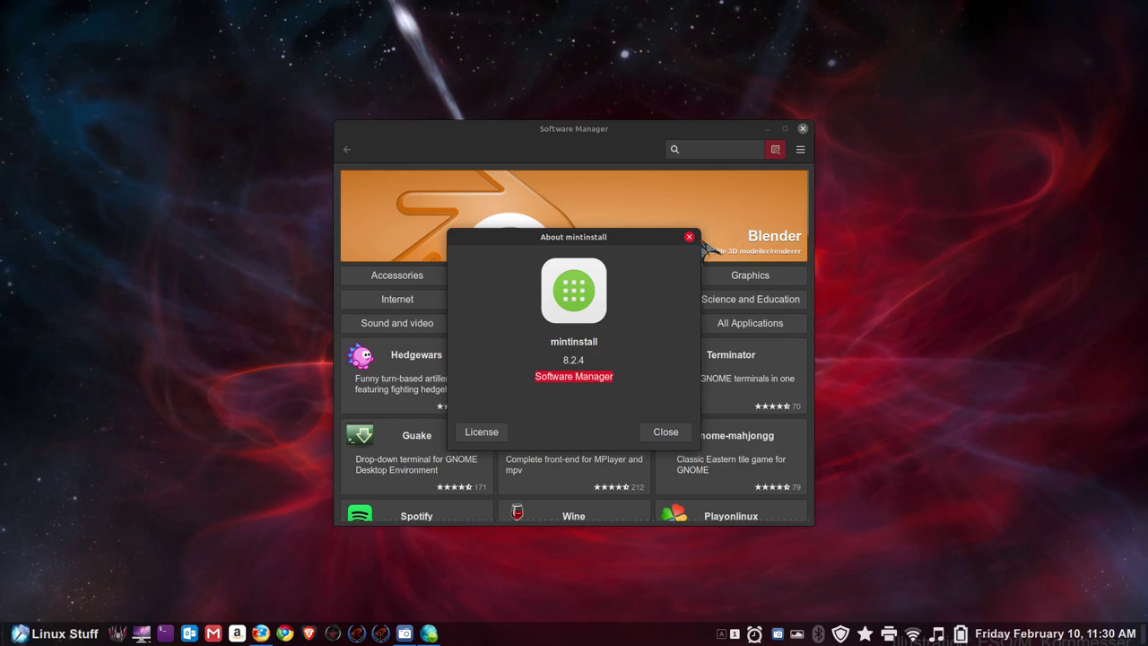
pyautogui.click(689, 237)
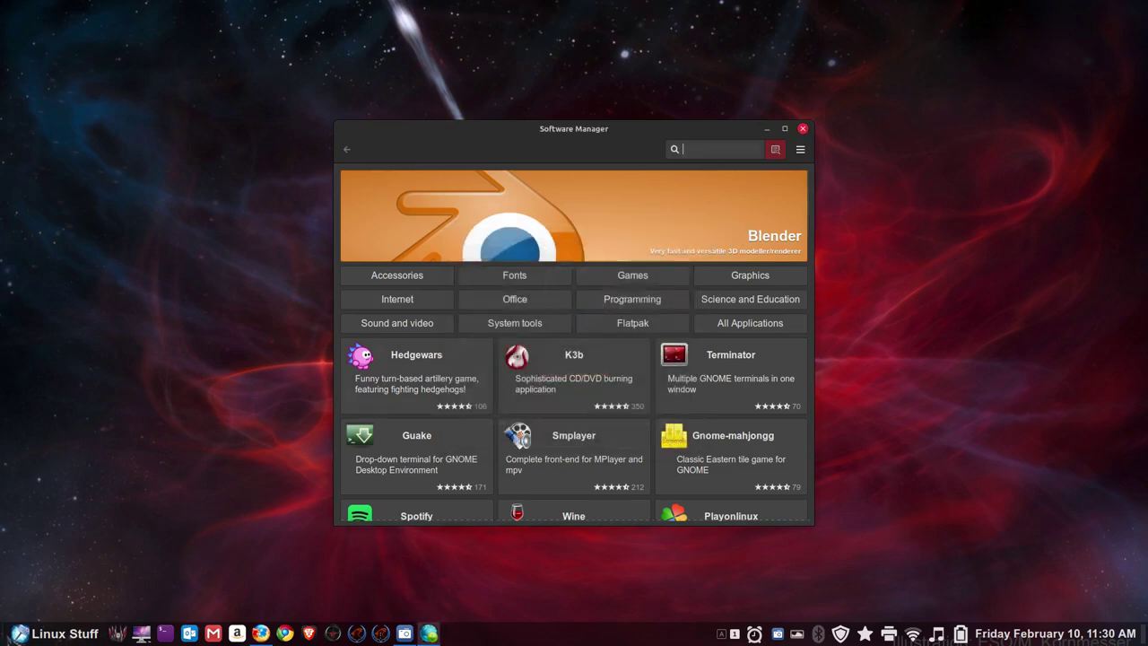
# Find and launch Synaptic Package Manager, authenticating with the account password.
pyautogui.click(12, 638)
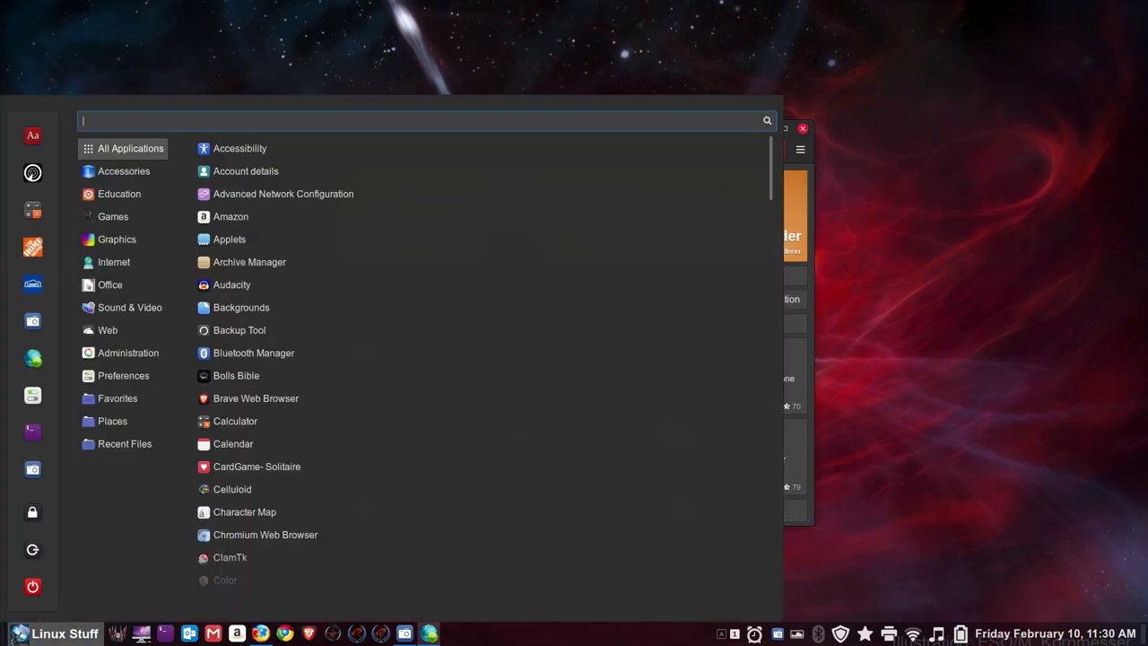
pyautogui.write('sy')
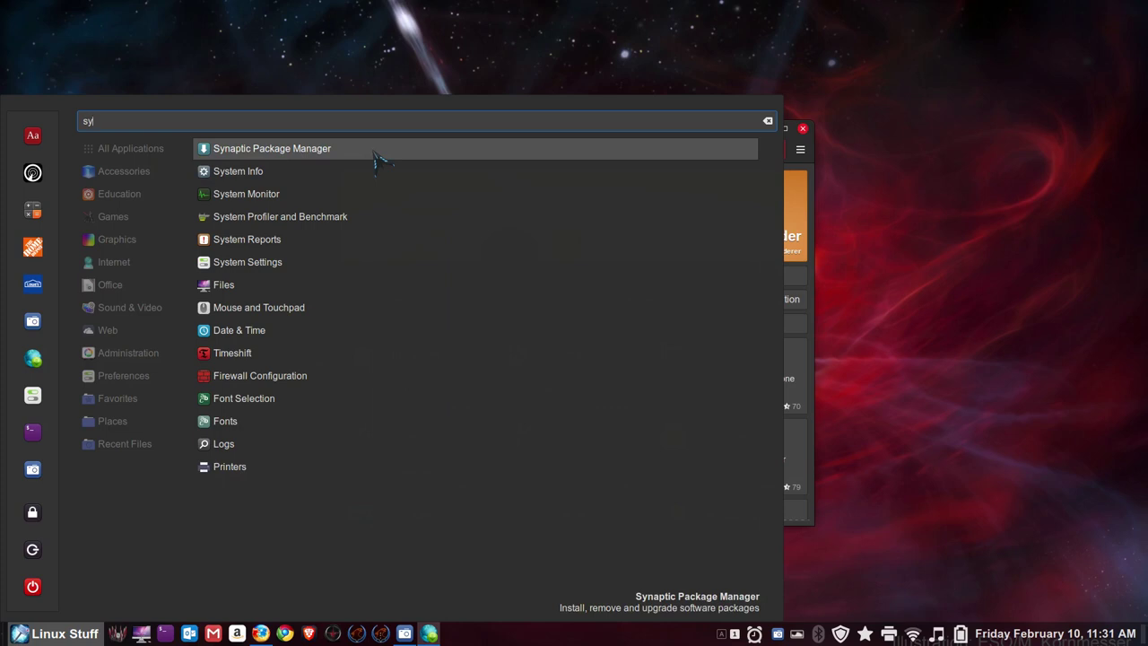
pyautogui.click(377, 158)
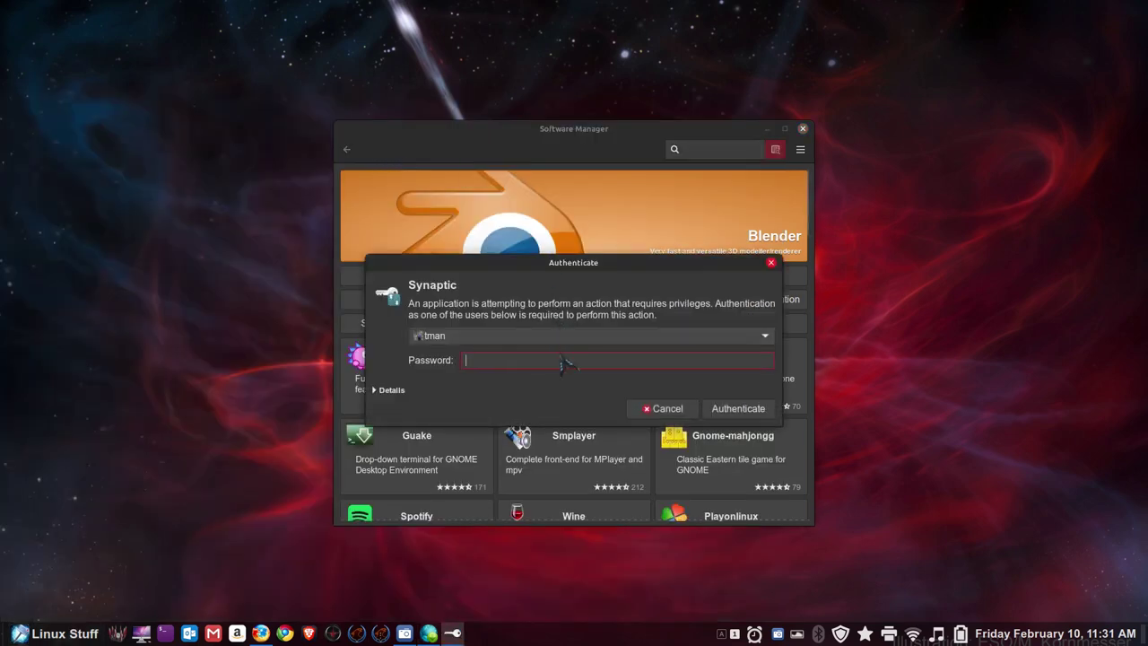
pyautogui.write('*****')
pyautogui.press('Return')
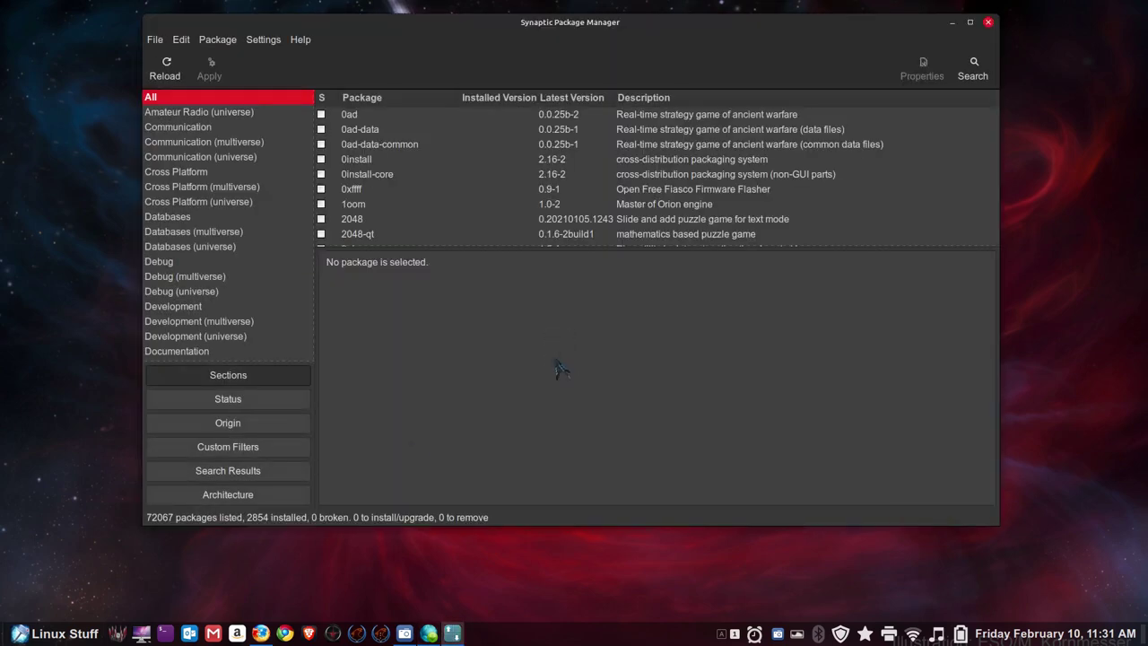
# Show an empty terminal window, and close both it and Synaptic Package Manager.
pyautogui.click(165, 633)
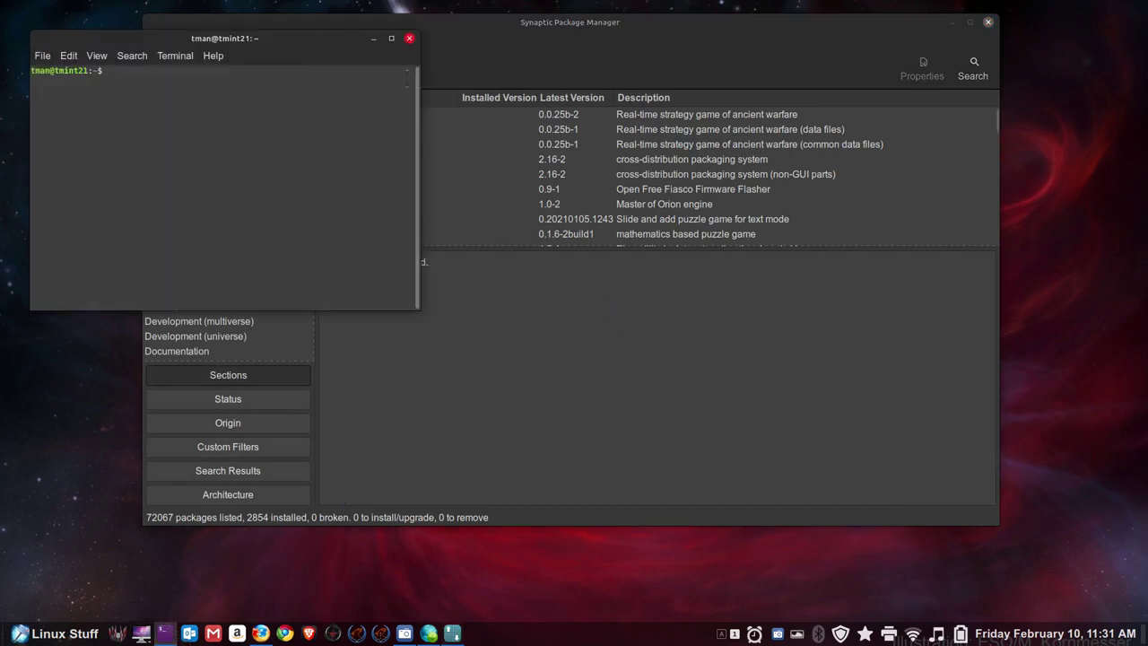
pyautogui.click(410, 38)
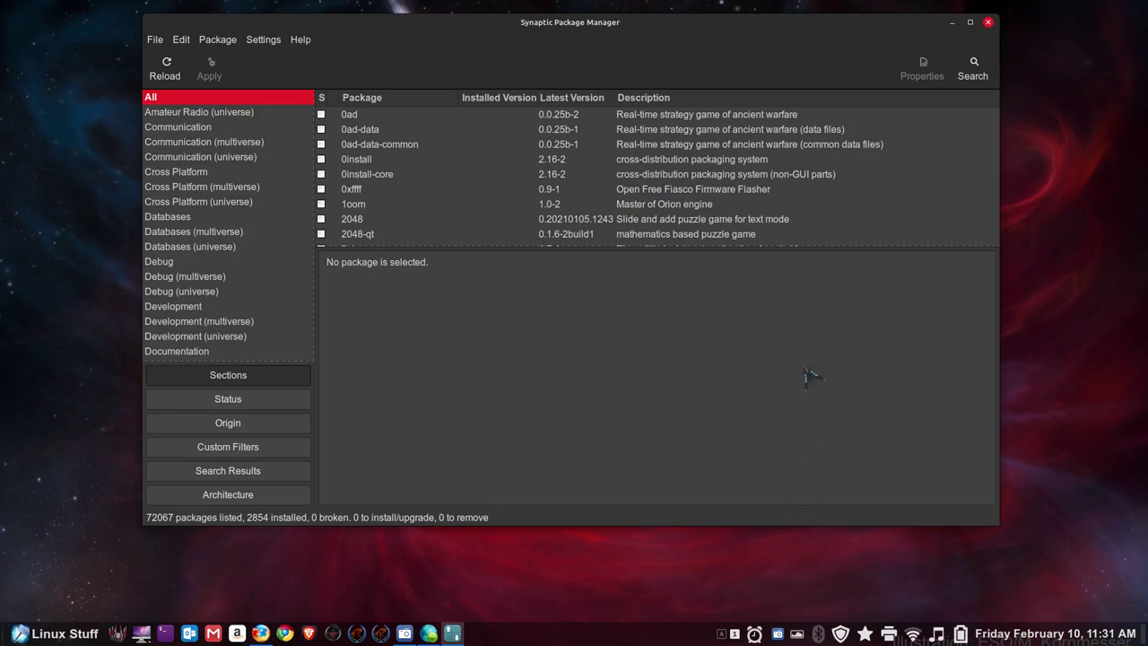
pyautogui.click(988, 23)
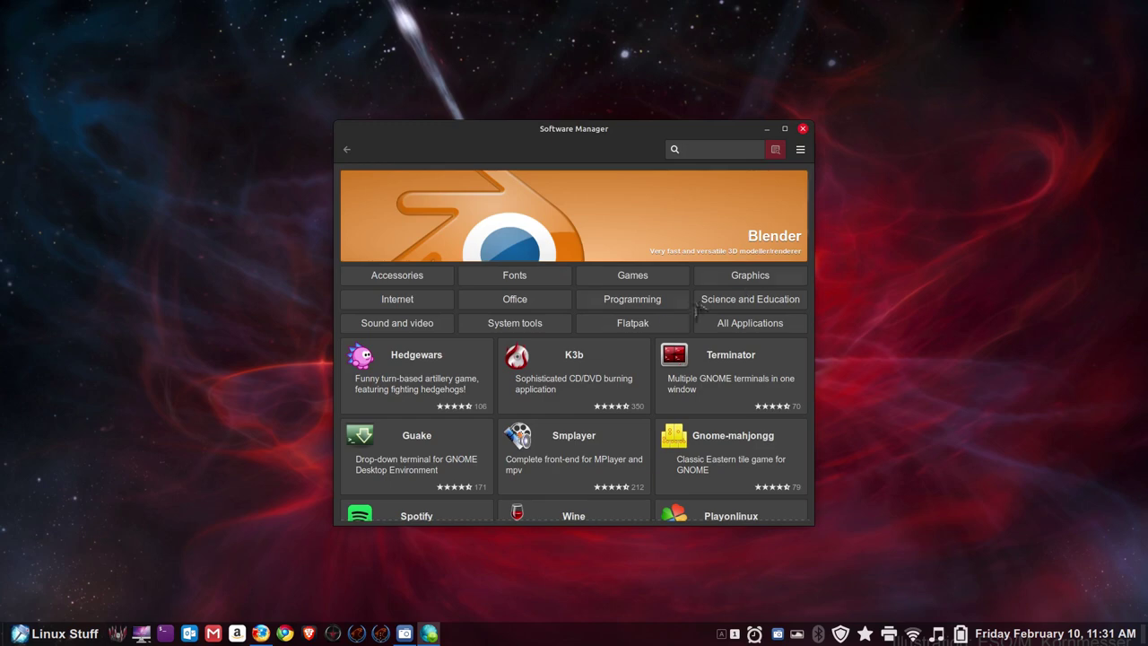
# Browse the Flatpak category in Software Manager, return to the main page and reopen the category.
pyautogui.click(638, 331)
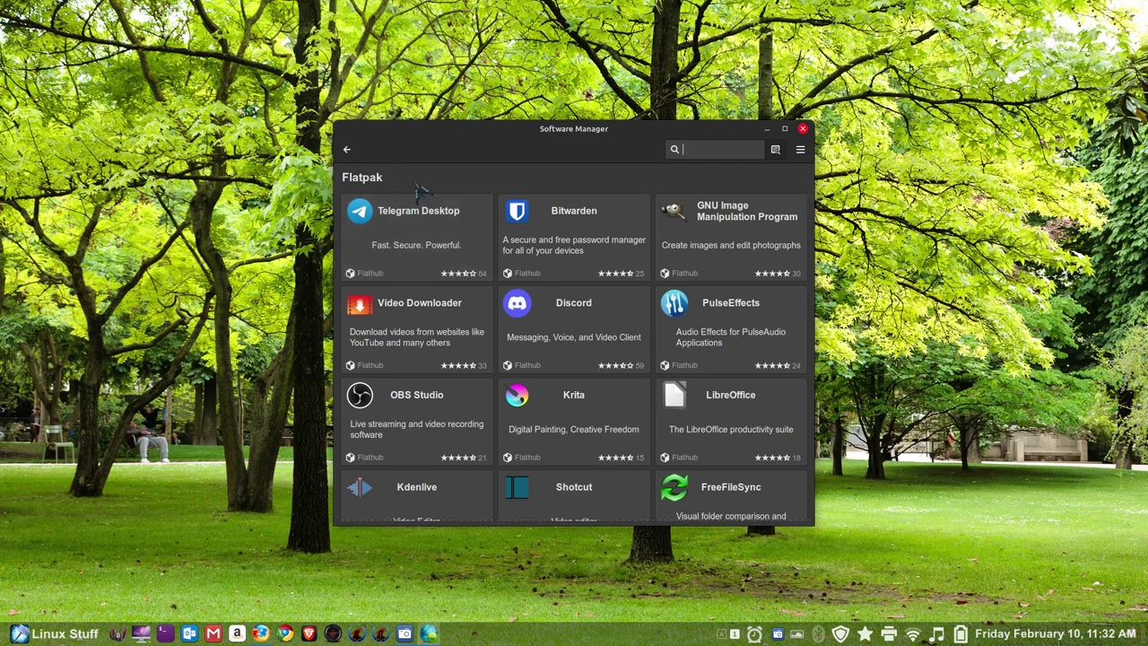
pyautogui.click(346, 149)
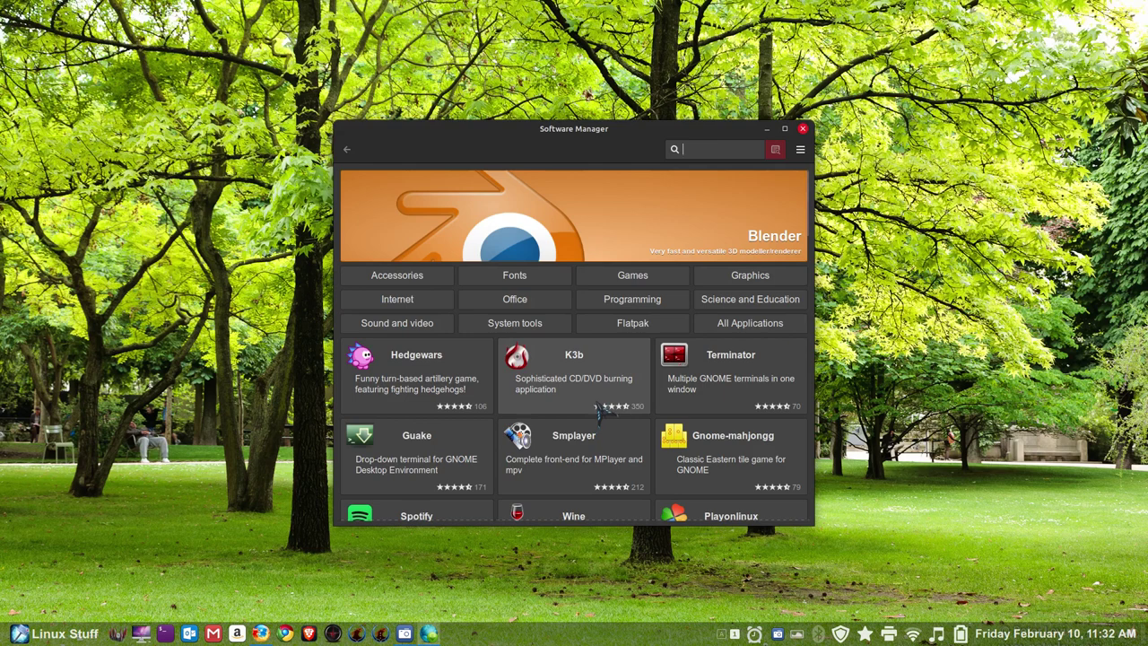
pyautogui.click(637, 331)
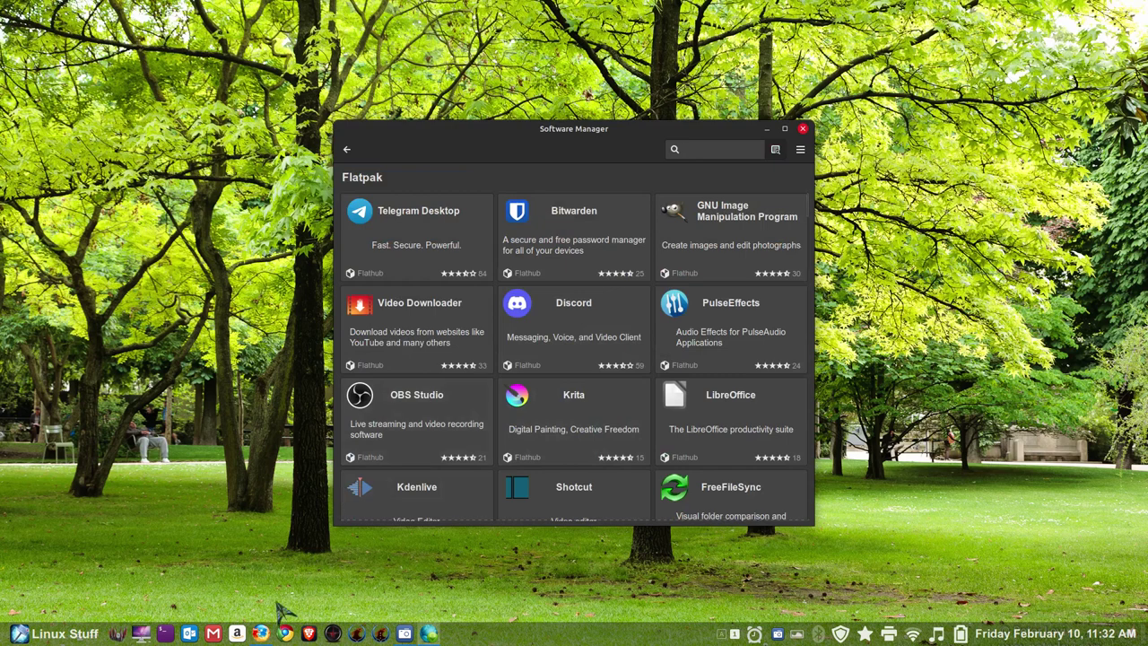
# Switch to Firefox and view the Krita app page on Flathub, and return to the Flathub home page.
pyautogui.click(261, 634)
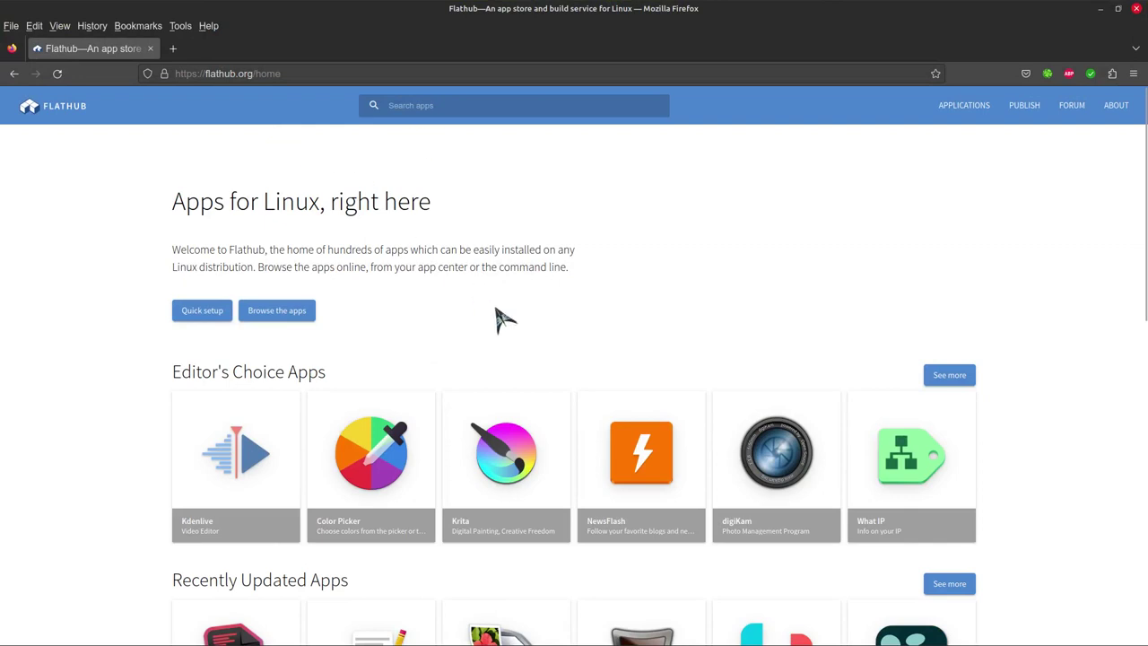
pyautogui.click(531, 485)
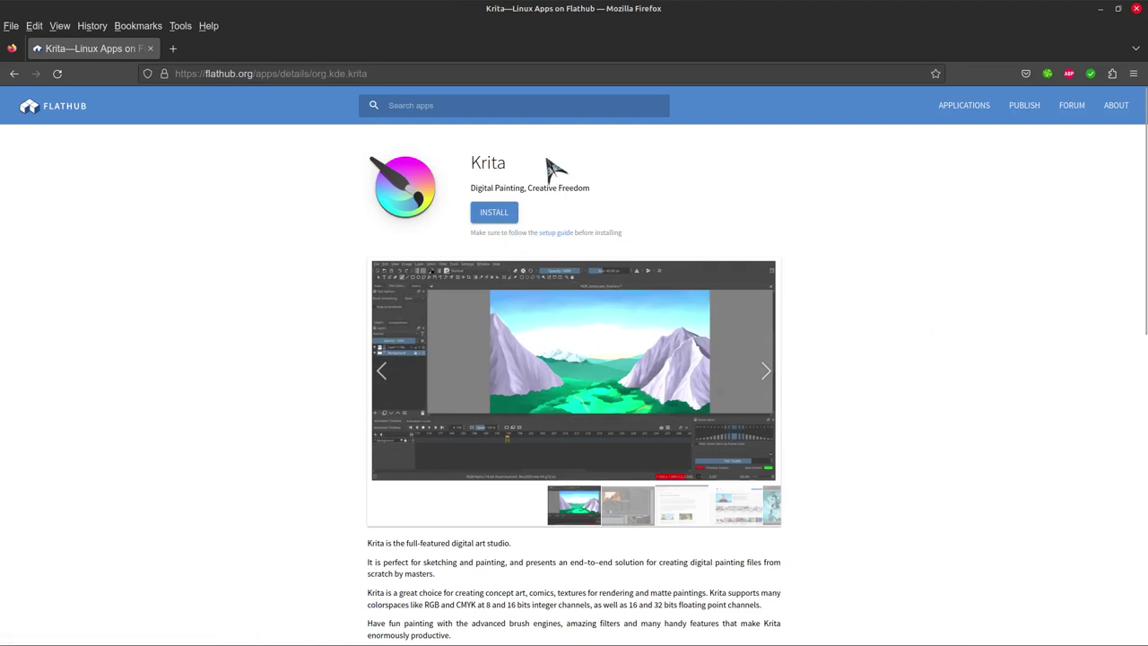
pyautogui.click(14, 74)
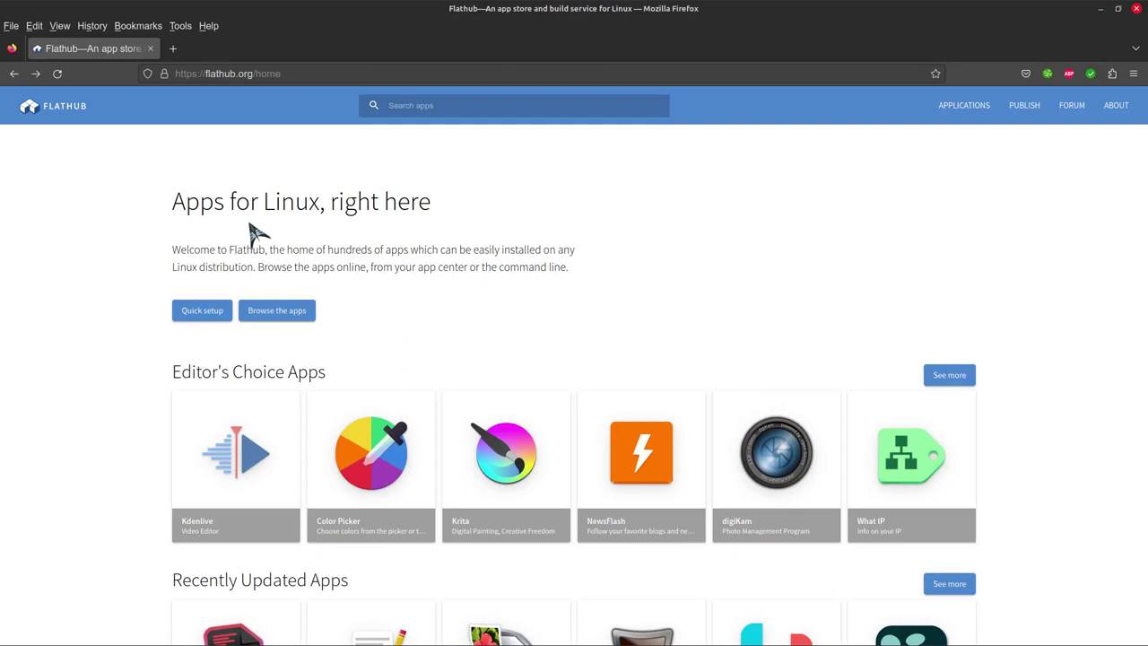
# Open Flathub's Quick Setup page, view the Flatpak instructions for Linux Mint and return to the distro list.
pyautogui.click(198, 310)
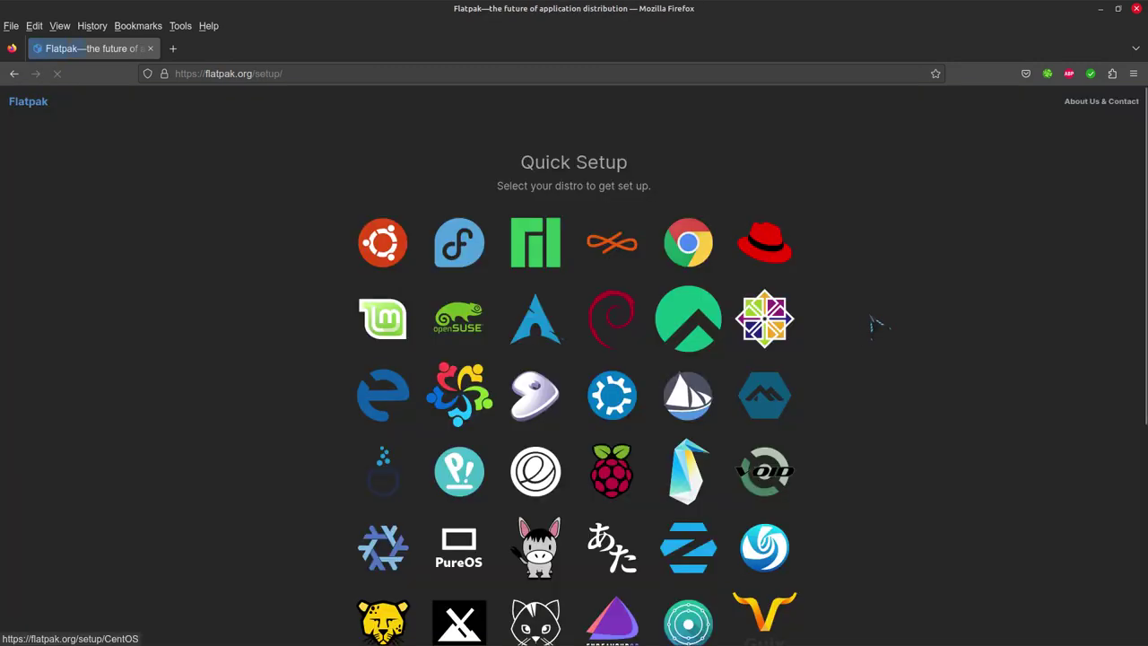
pyautogui.scroll(-3, 871, 322)
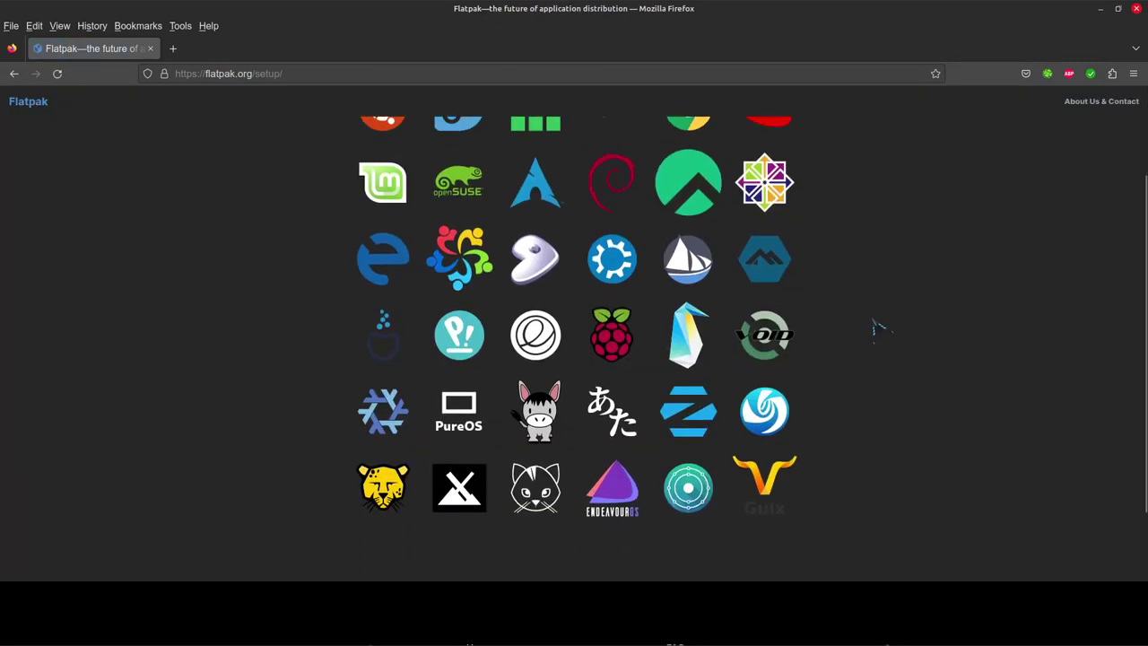
pyautogui.scroll(2, 902, 339)
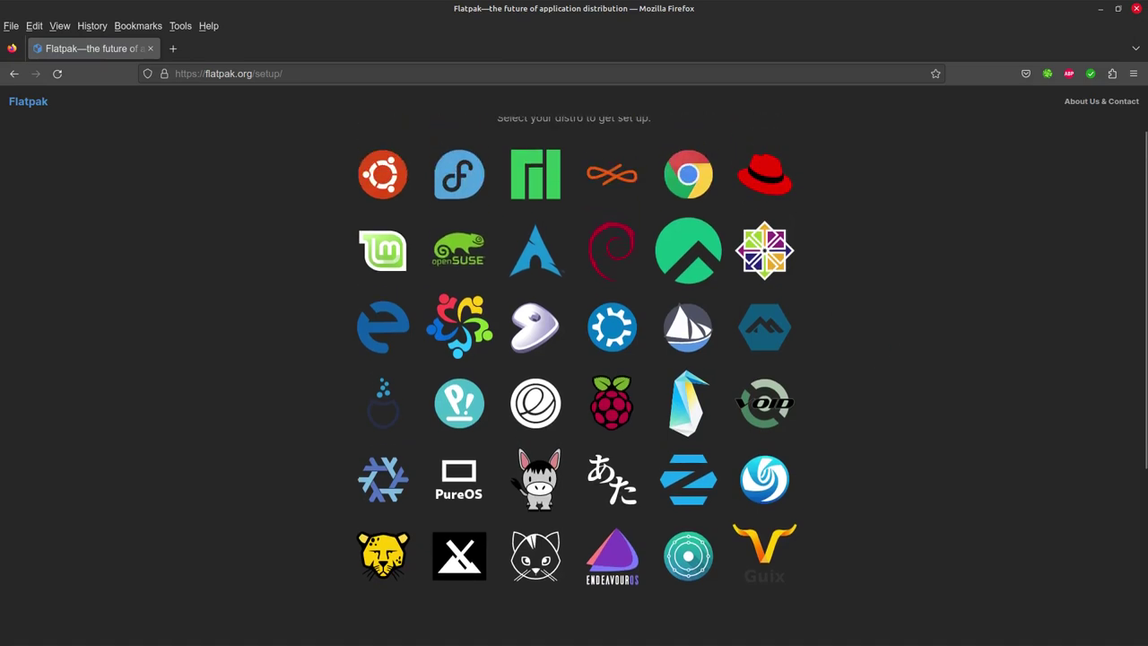
pyautogui.click(380, 251)
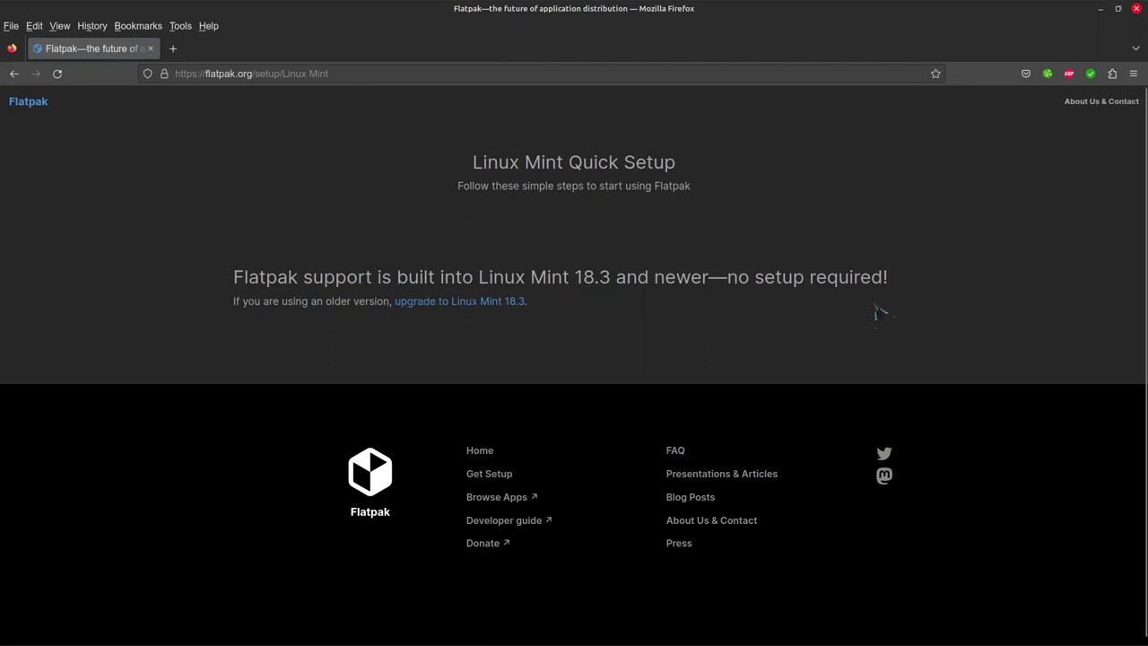
pyautogui.click(13, 74)
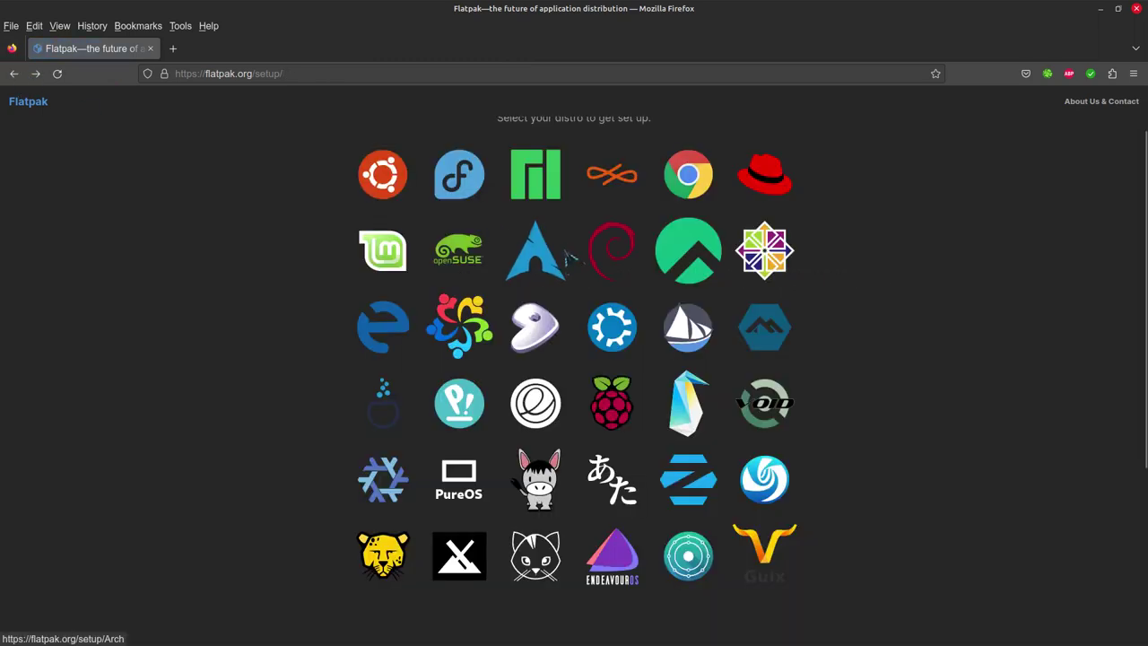
# View the Flatpak setup instructions for Manjaro and EndeavourOS, and close the browser.
pyautogui.click(566, 168)
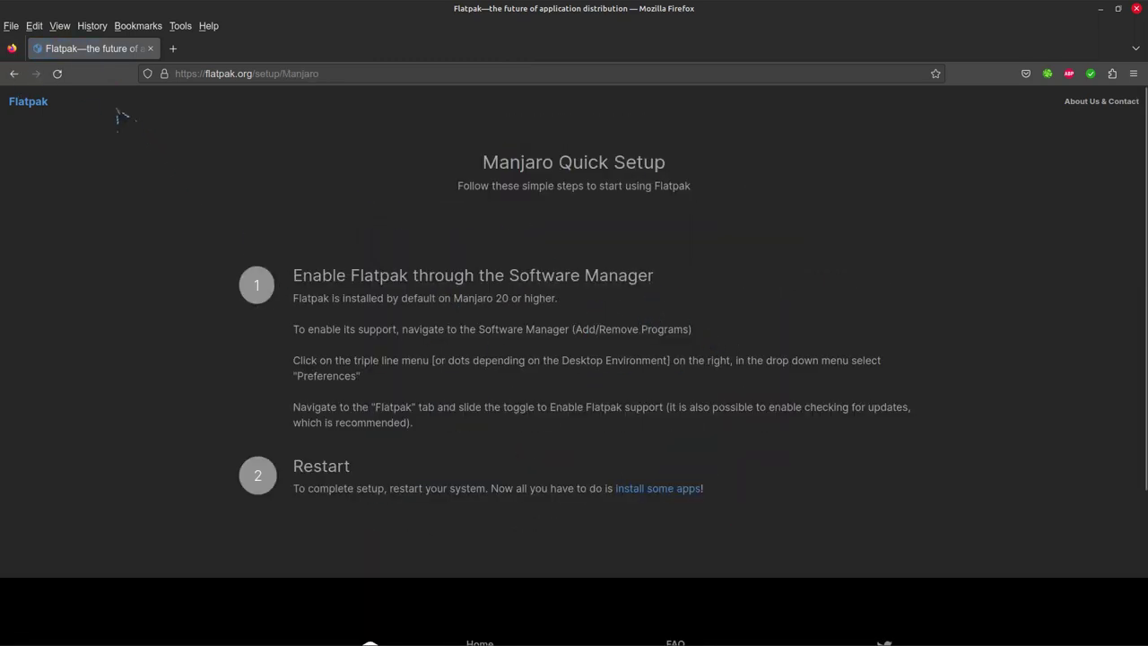
pyautogui.click(13, 73)
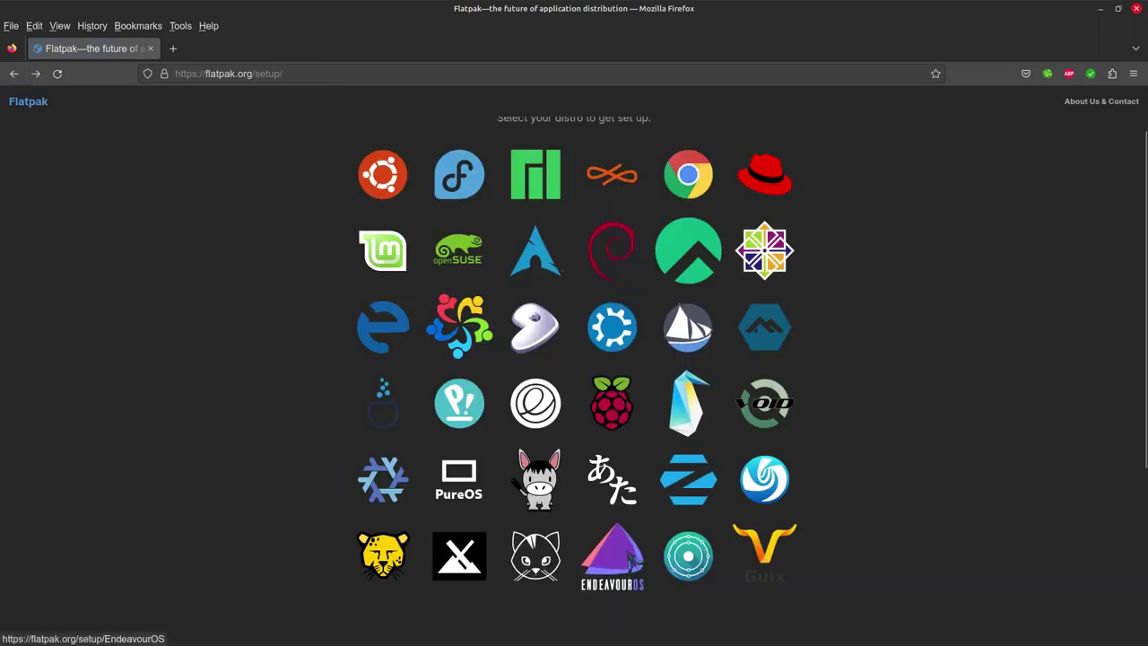
pyautogui.click(615, 555)
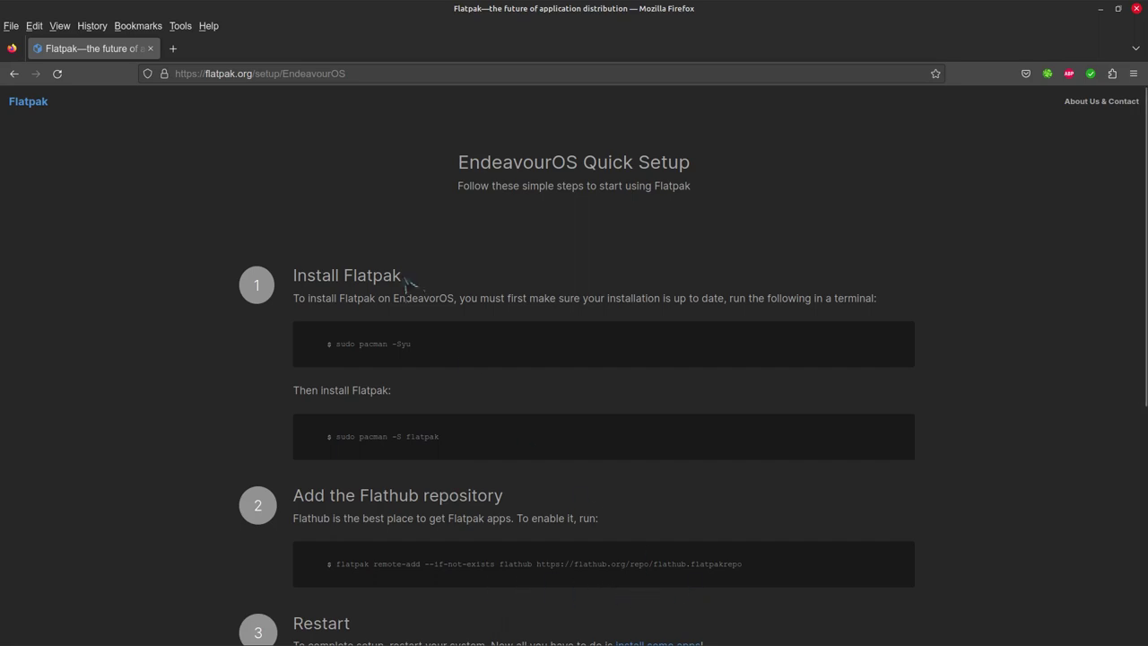
pyautogui.click(14, 74)
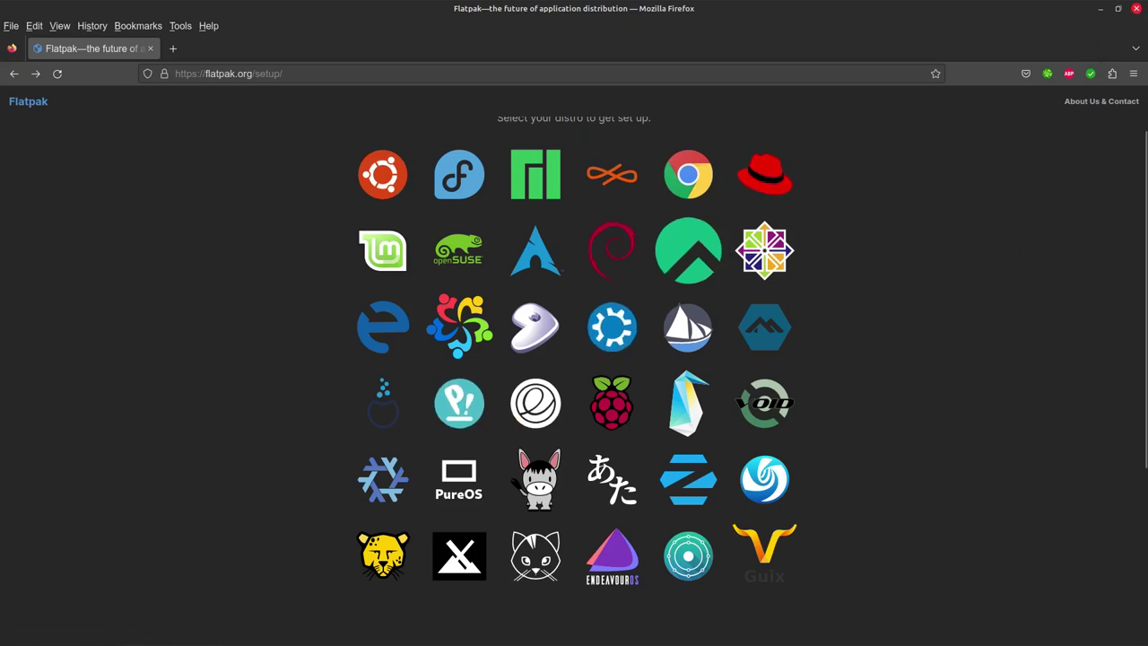
pyautogui.click(1136, 9)
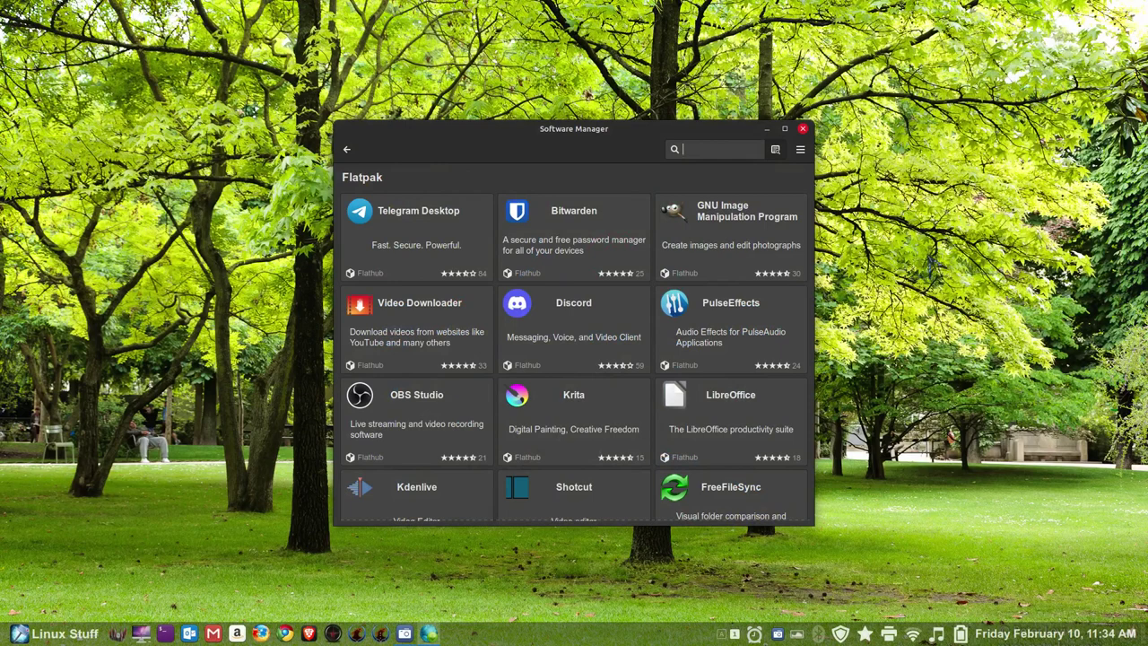
# View the About information of the Variety wallpaper changer, moving its window over Software Manager before closing it.
pyautogui.click(797, 633)
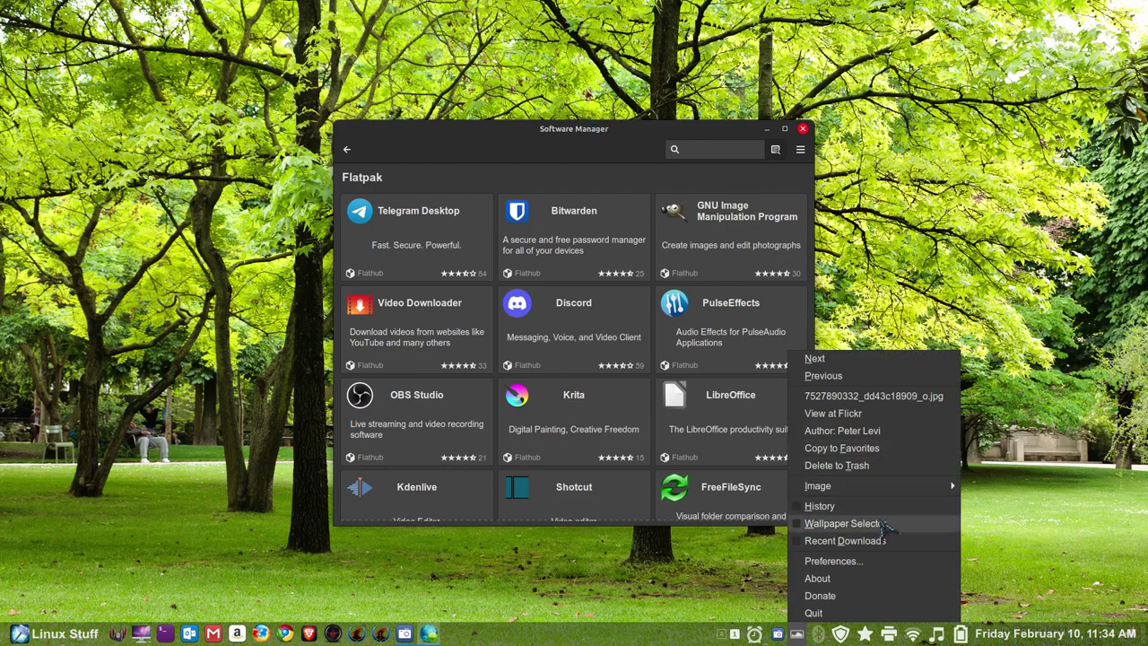
pyautogui.click(888, 578)
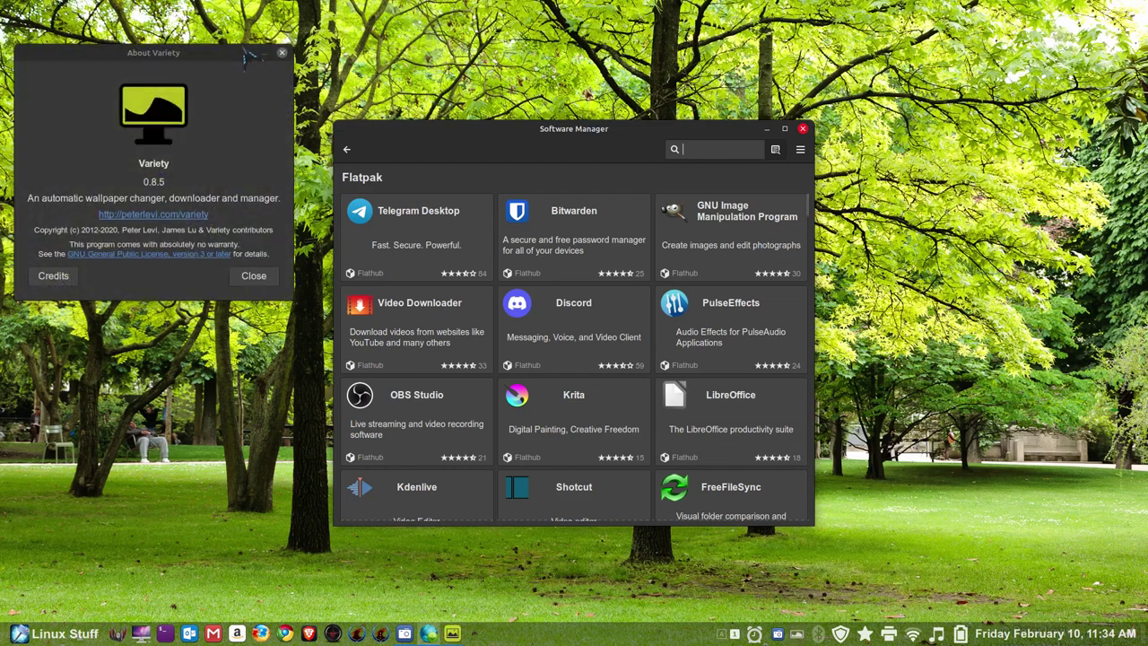
pyautogui.moveTo(248, 52); pyautogui.dragTo(674, 306)
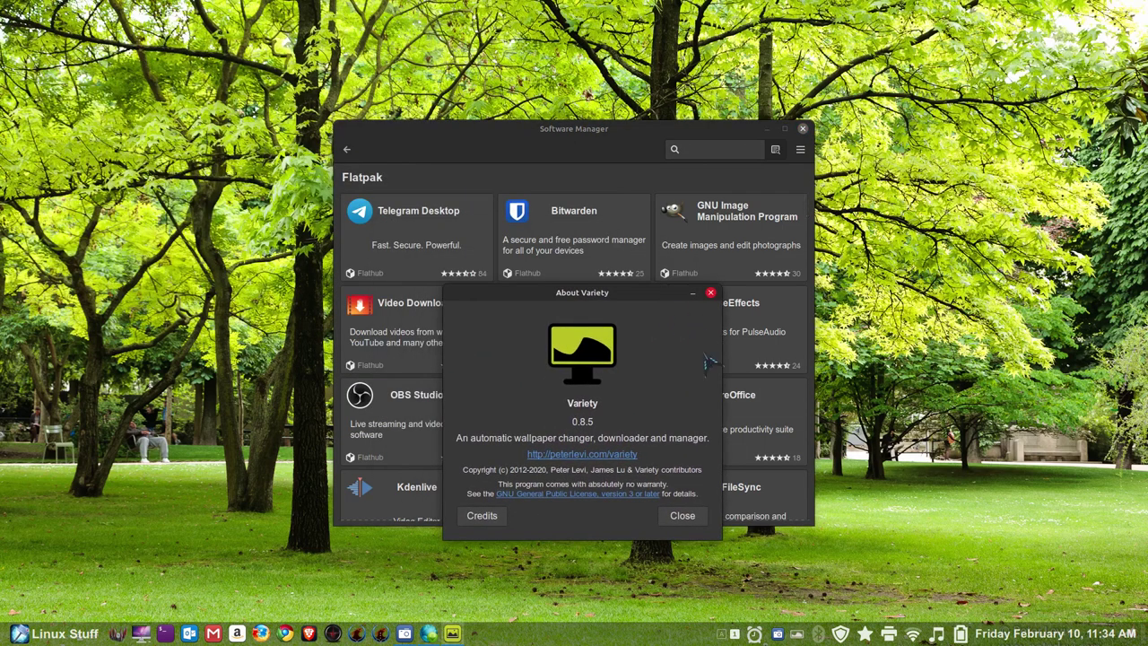
pyautogui.click(710, 294)
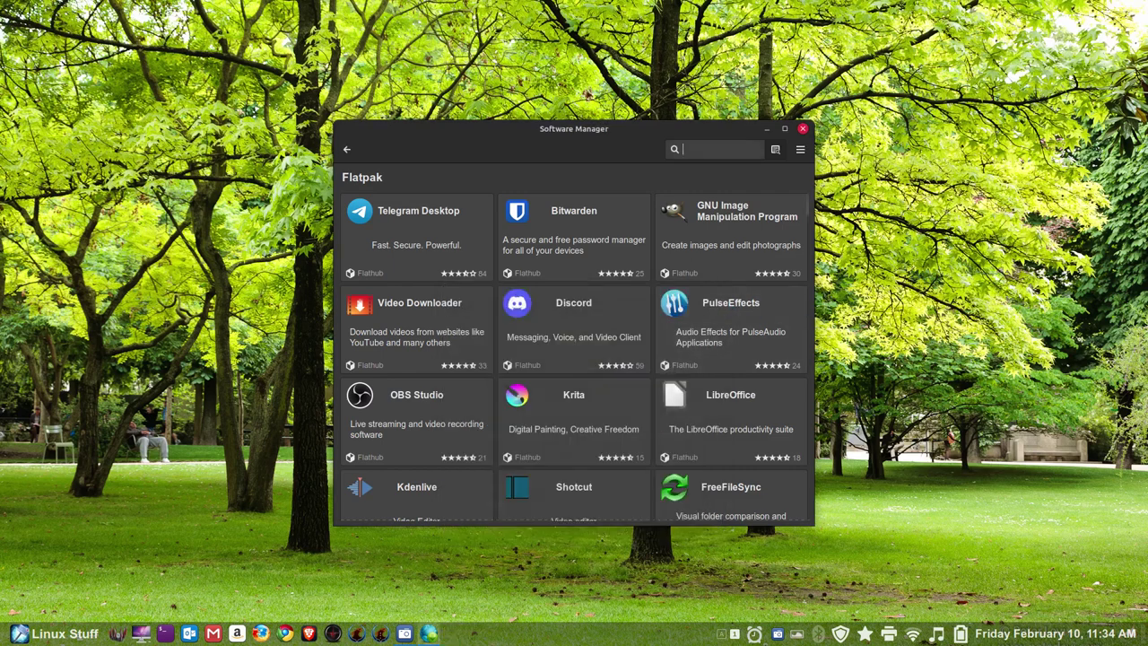
# Open the preferences of the Variety wallpaper changer.
pyautogui.click(804, 635)
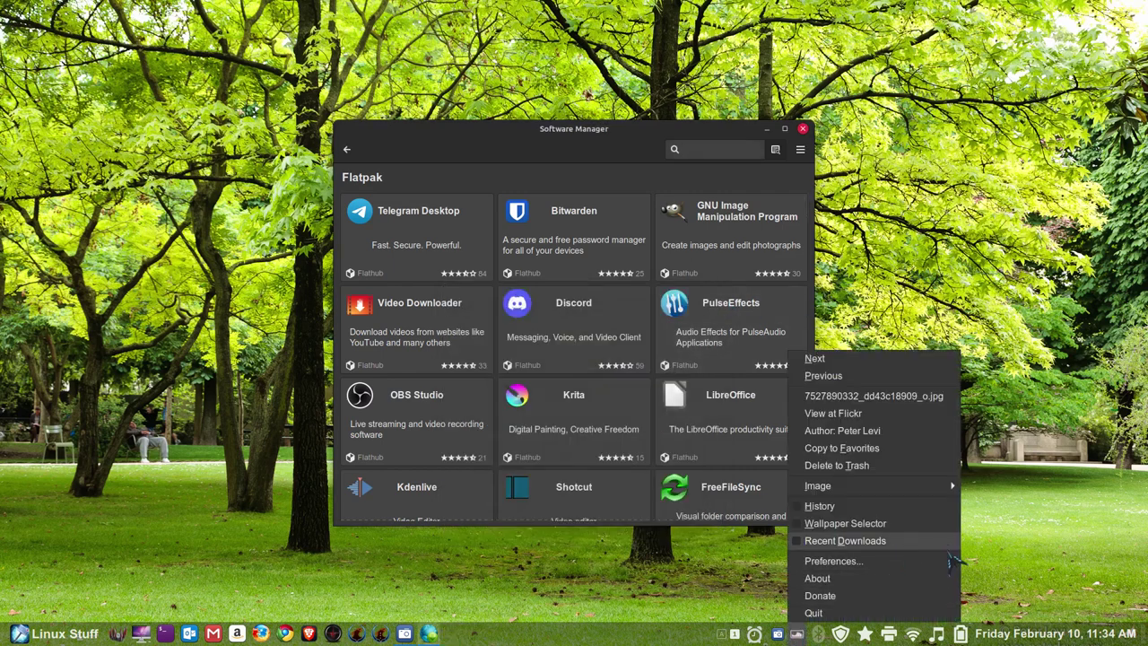
pyautogui.click(897, 560)
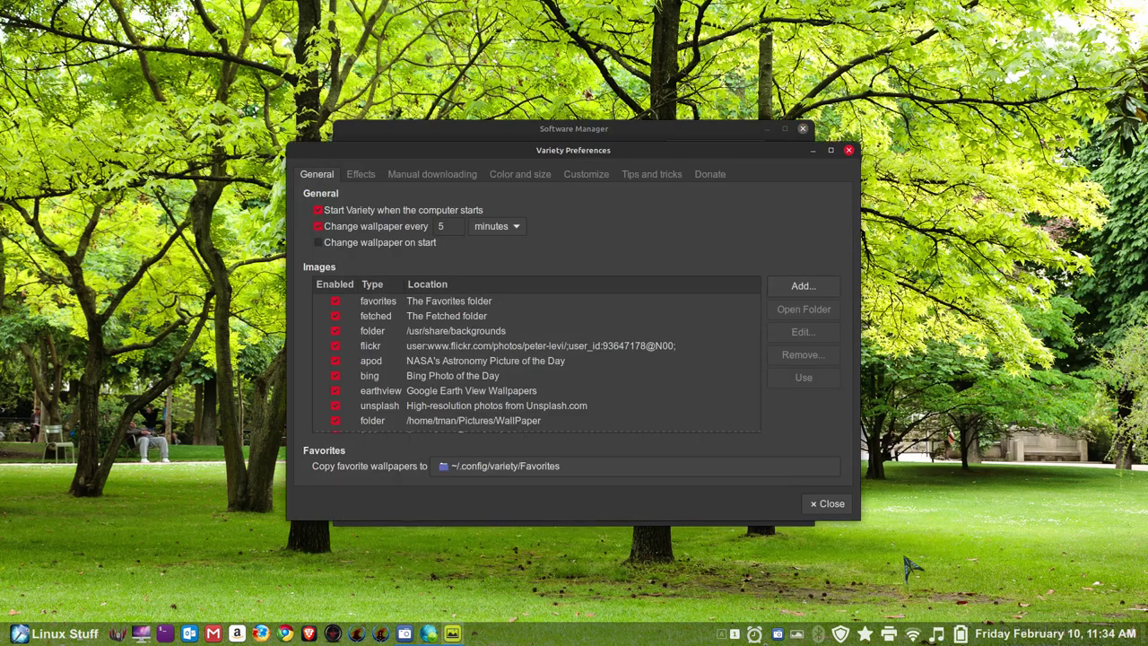
# Try a 5-second wallpaper change interval in Variety, check the remaining image sources, and set the interval back to 5 minutes.
pyautogui.click(323, 229)
pyautogui.click(320, 228)
pyautogui.click(500, 229)
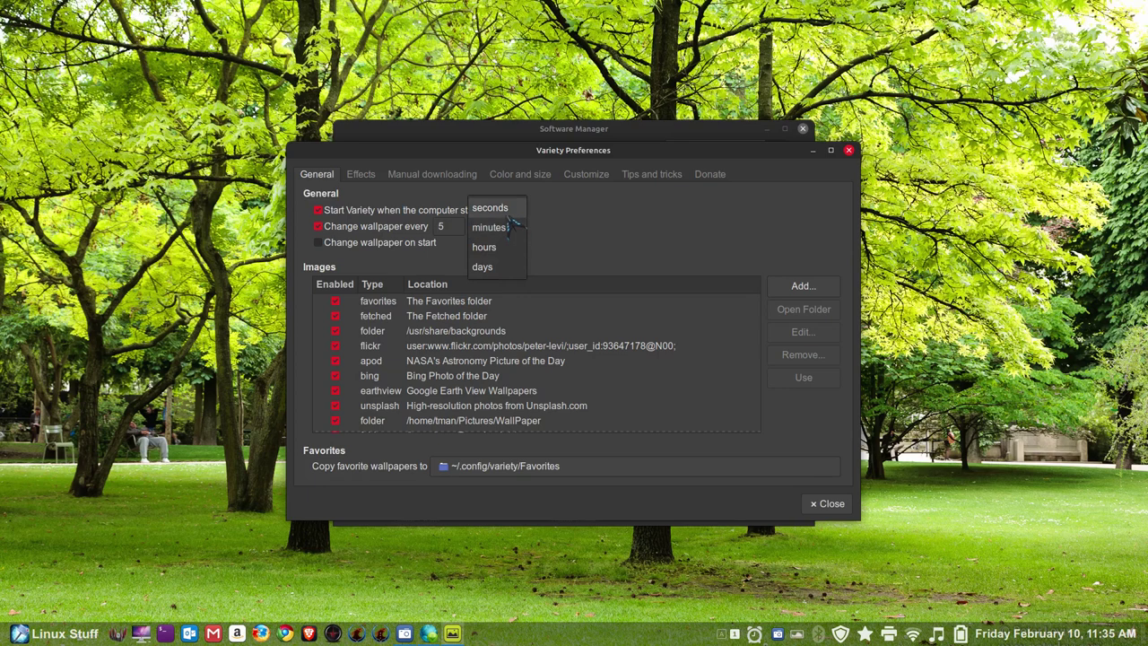
pyautogui.click(490, 208)
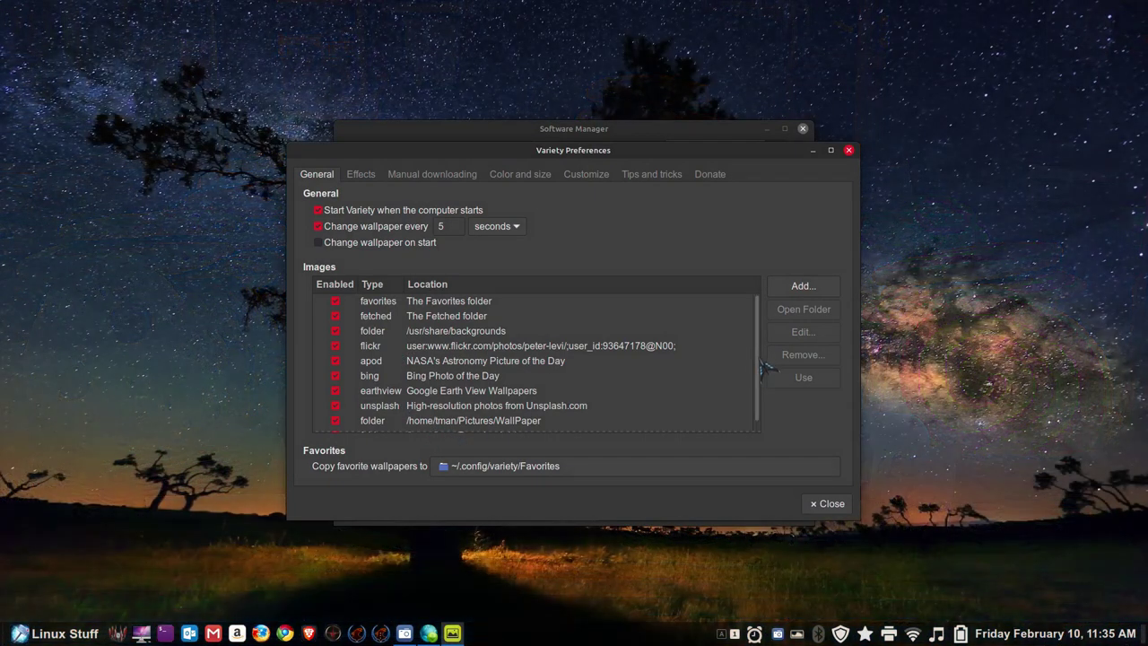
pyautogui.scroll(-1, 763, 368)
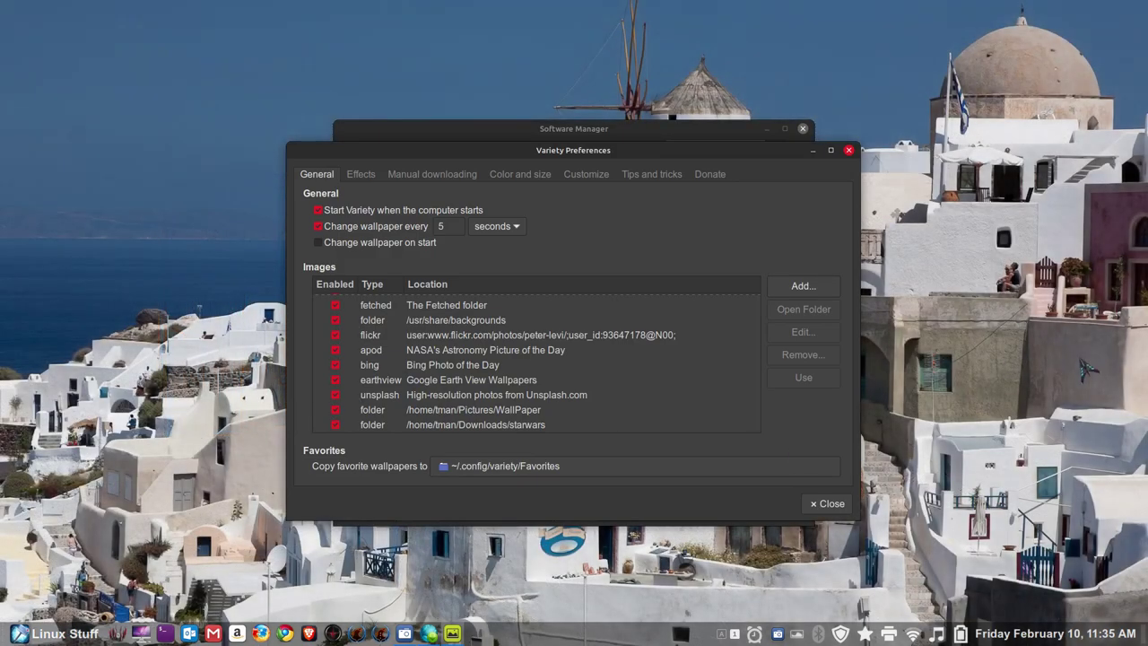
pyautogui.click(493, 229)
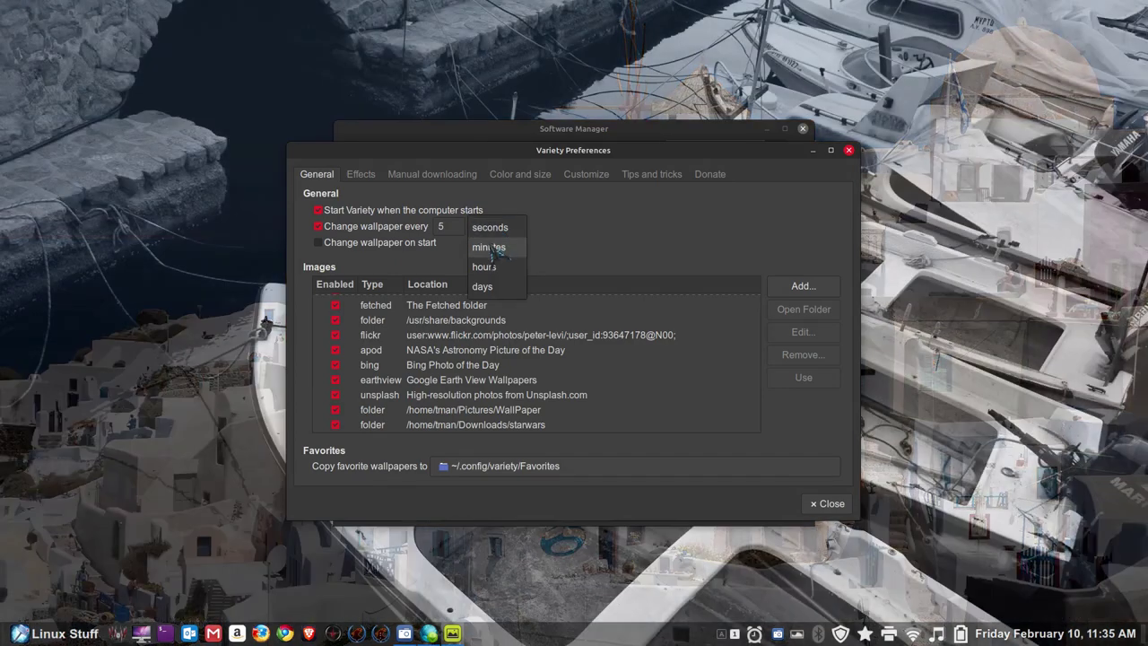
pyautogui.click(498, 245)
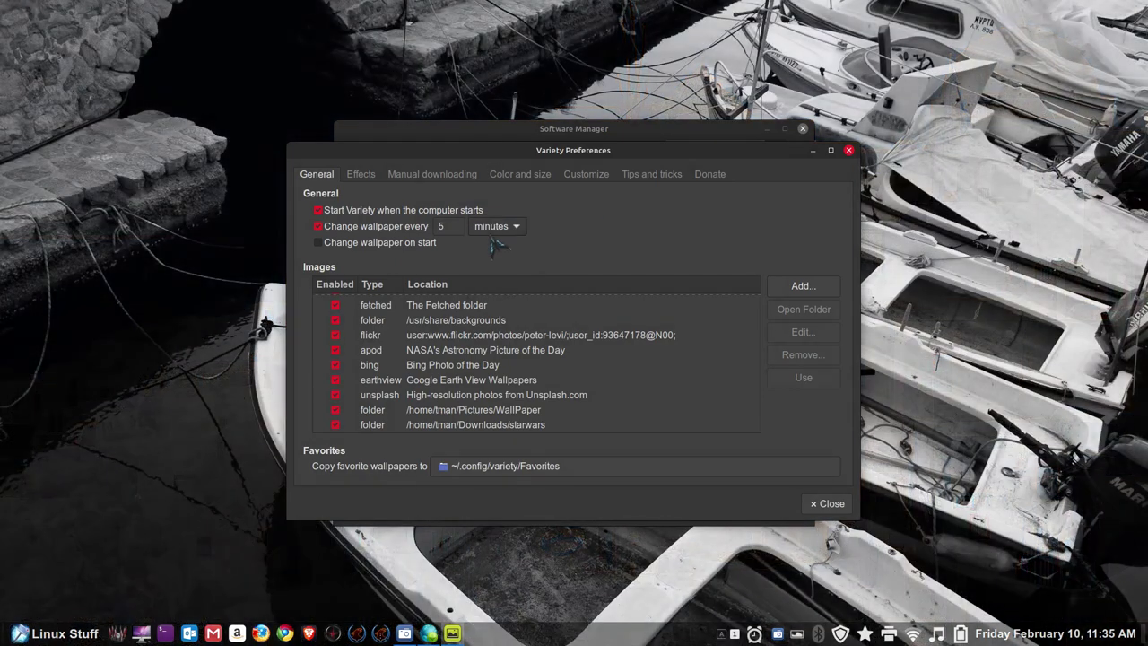
# Turn Variety's timed wallpaper changing off and on again, and close the preferences.
pyautogui.click(319, 227)
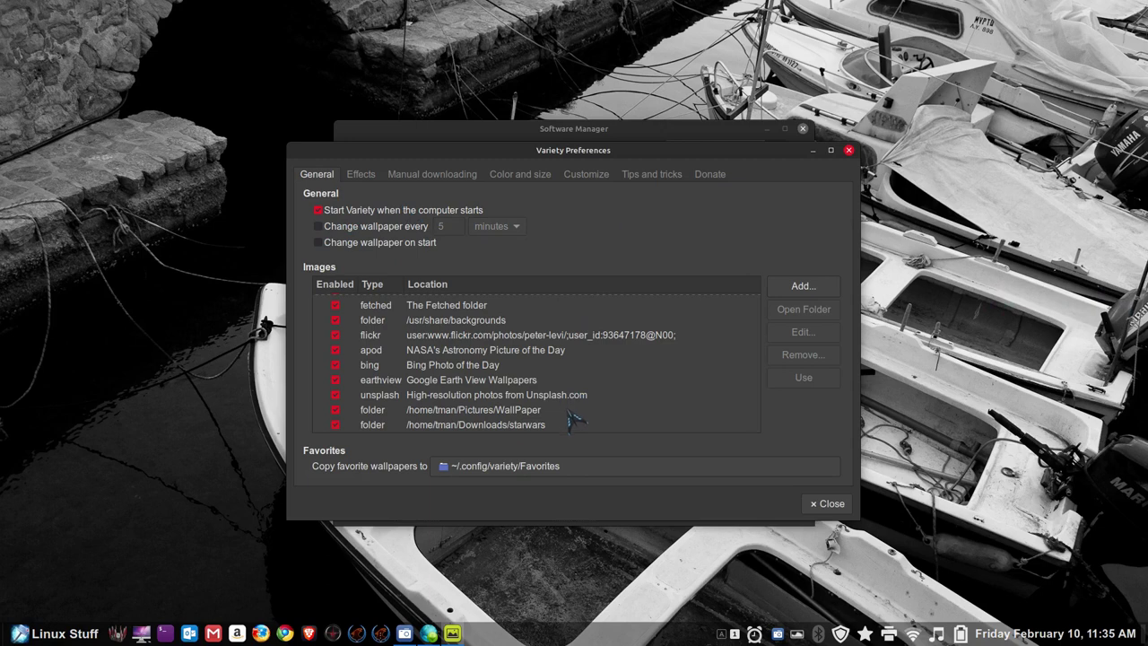
pyautogui.click(319, 227)
pyautogui.click(848, 149)
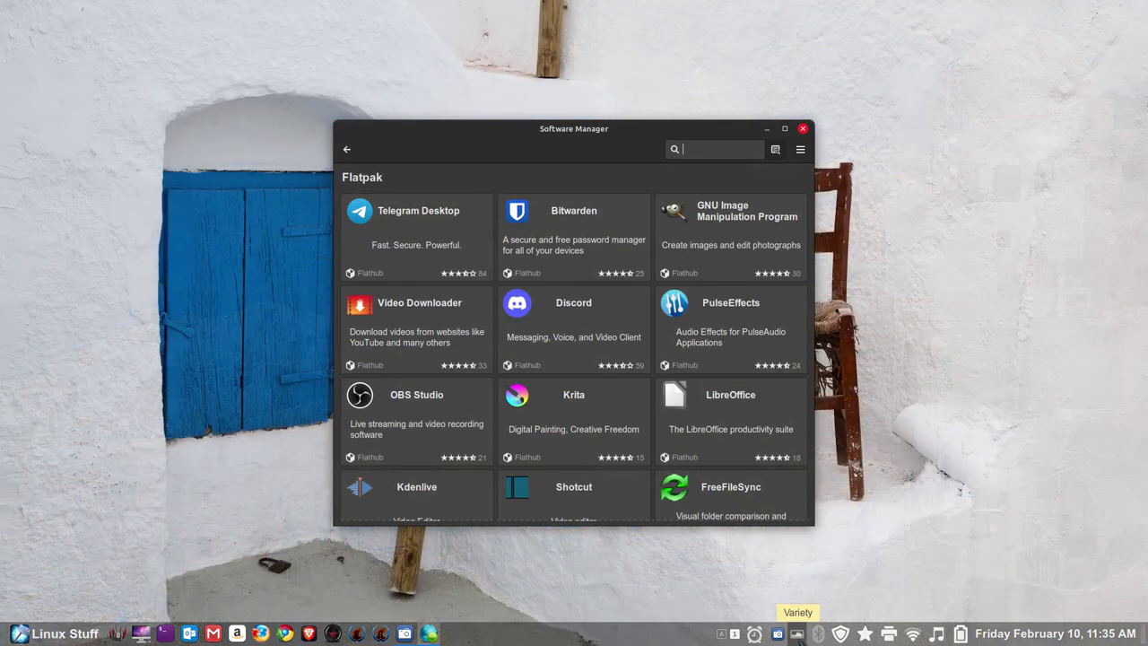
# Switch the desktop to Variety's next wallpaper and cycle through several more wallpapers.
pyautogui.click(817, 634)
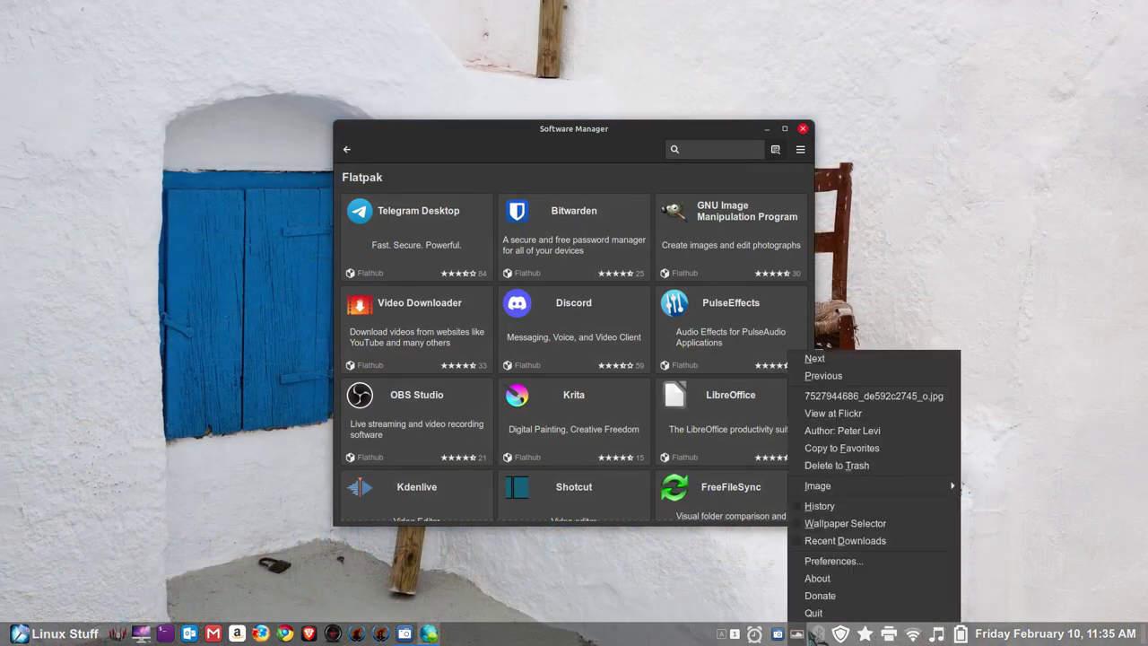
pyautogui.click(879, 361)
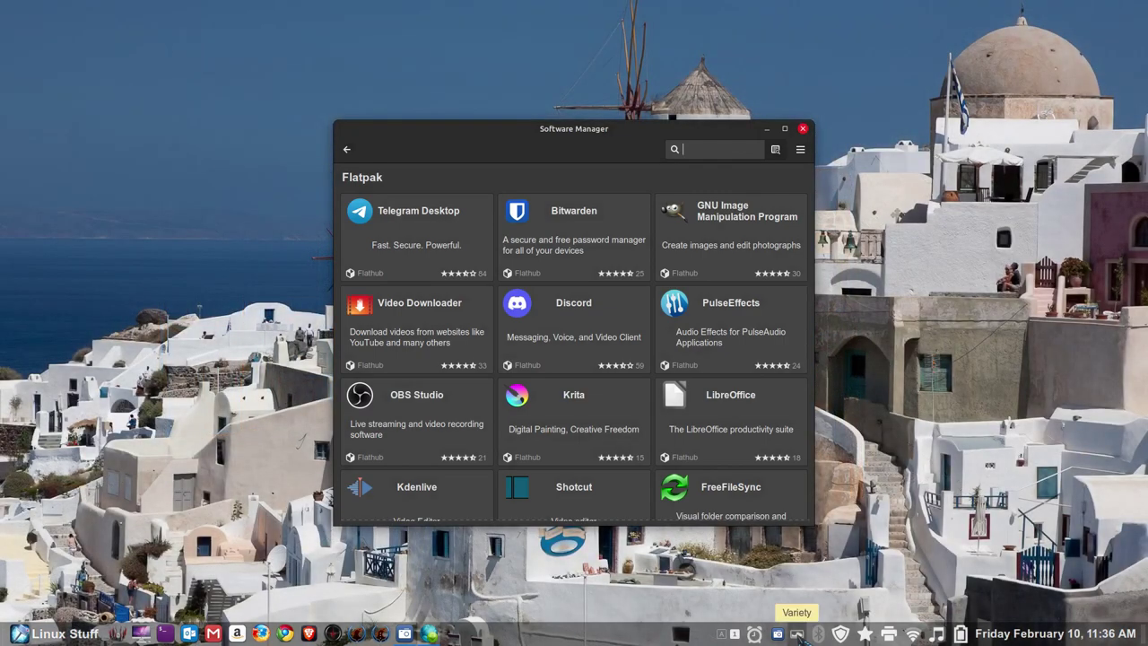
pyautogui.scroll(-2, 799, 636)
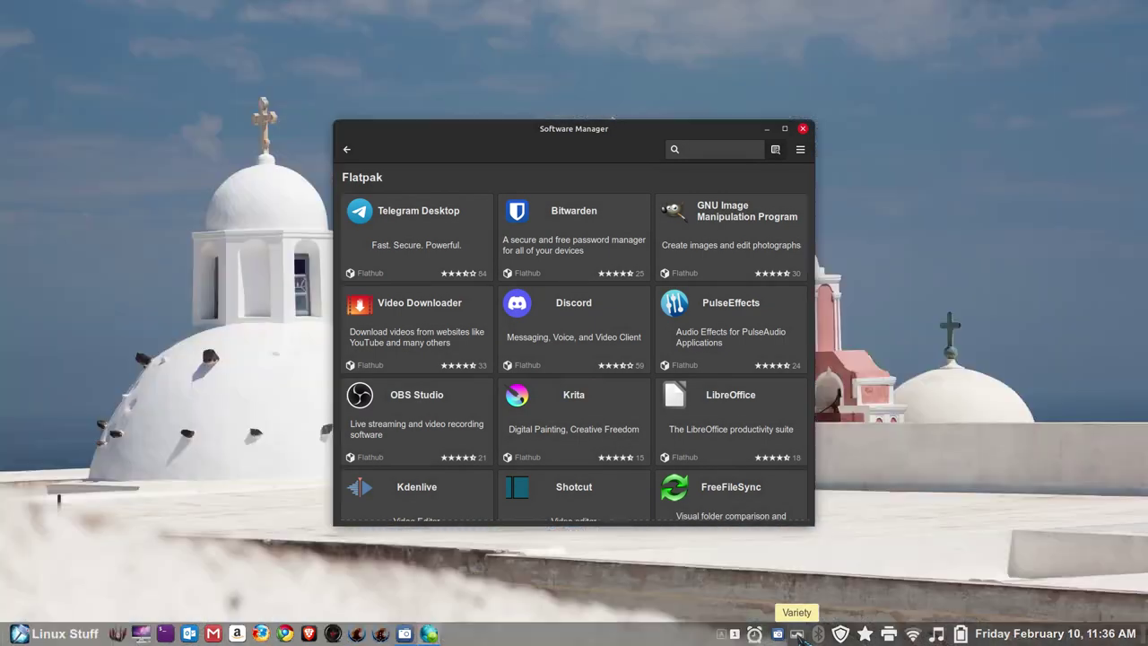
pyautogui.scroll(-1, 799, 636)
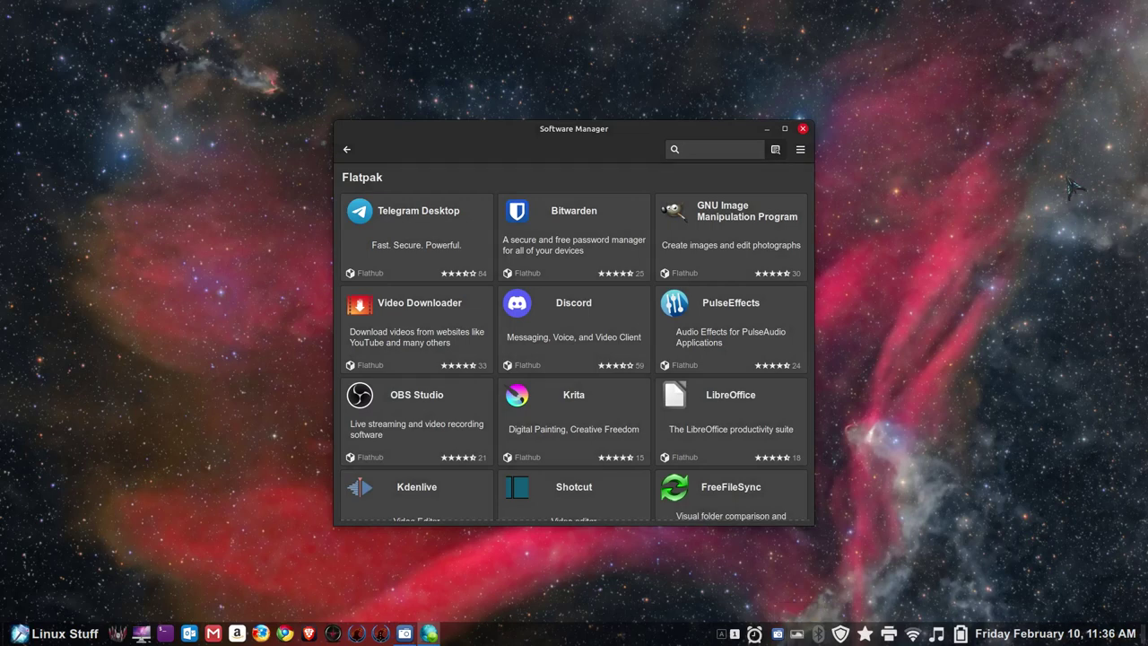
# Return to Software Manager's home page, reposition its window, search for variety and view the wallpaper changer's package details.
pyautogui.click(349, 153)
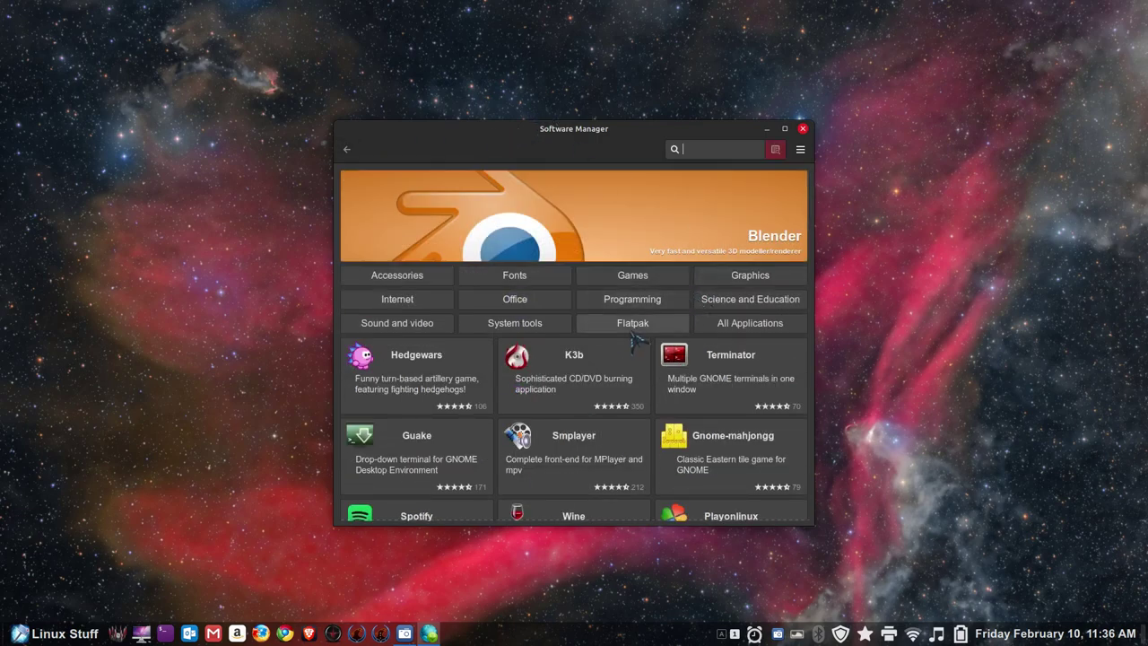
pyautogui.moveTo(642, 147); pyautogui.dragTo(598, 80)
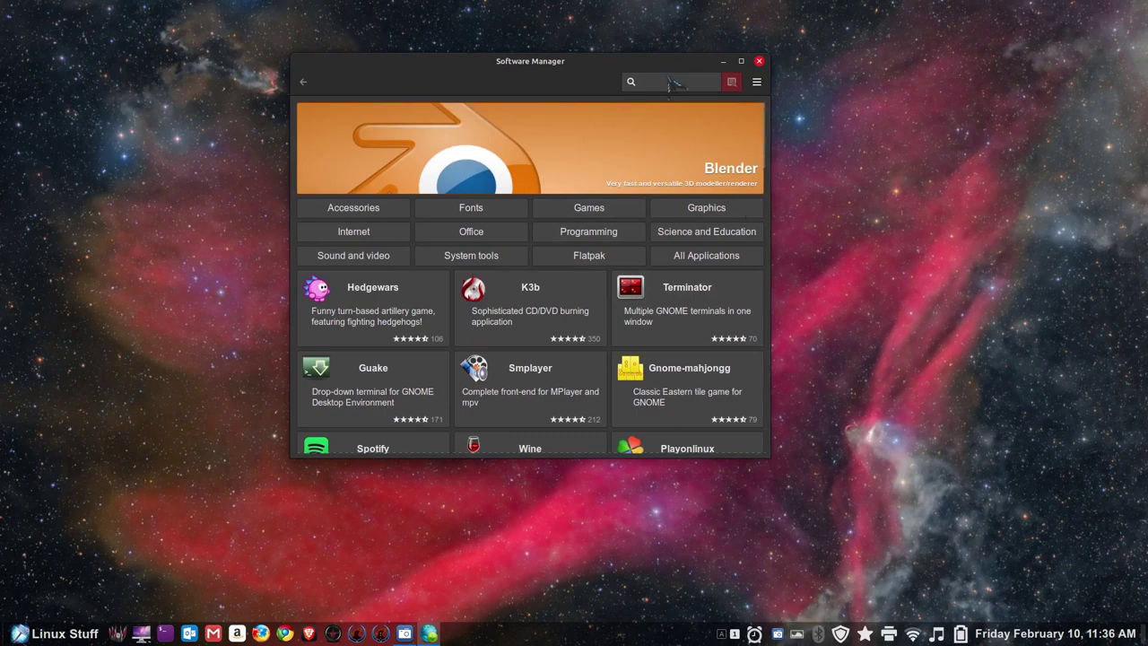
pyautogui.write('variety')
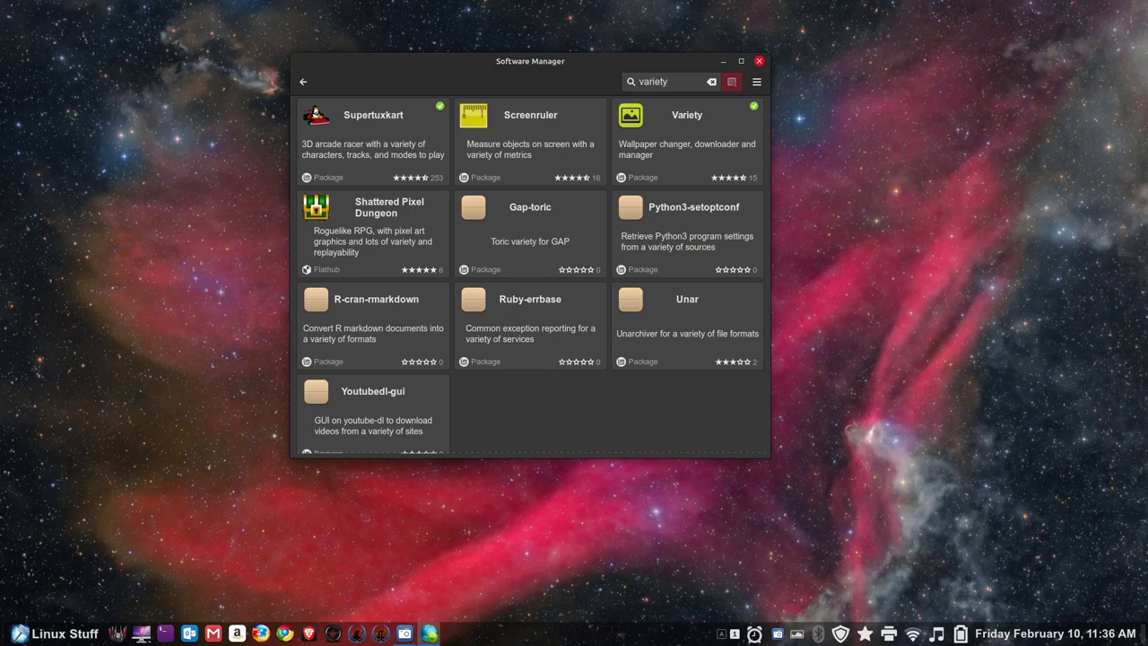
pyautogui.click(740, 156)
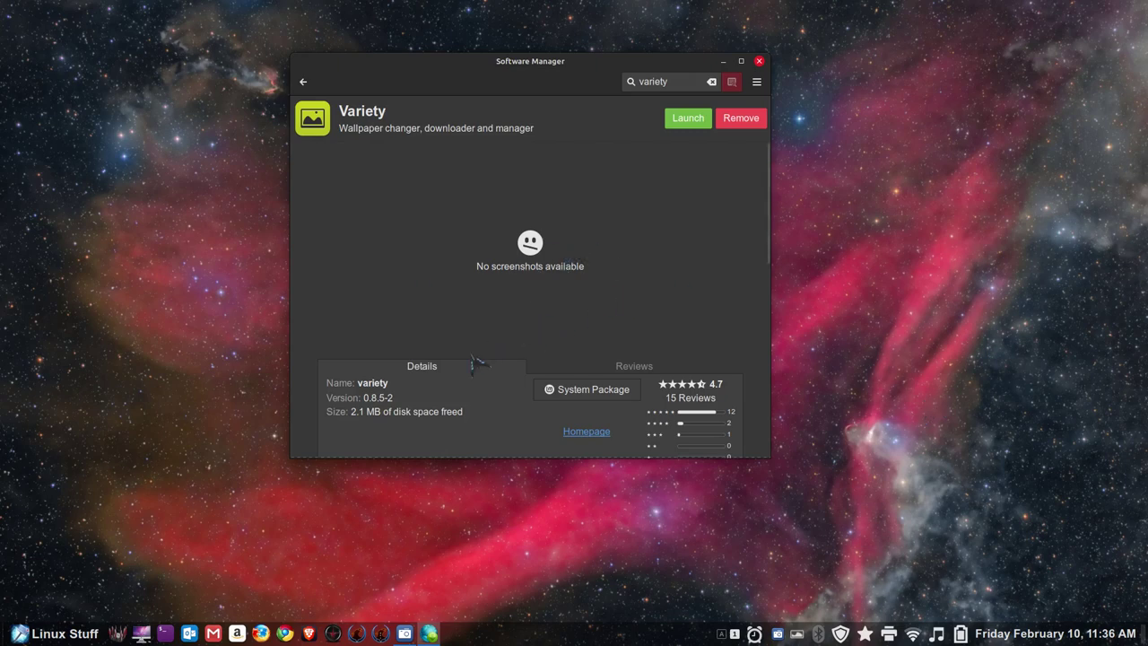
pyautogui.doubleClick(359, 382)
# Return to Software Manager's home page, view the Graphics category and go back to the home page.
pyautogui.click(303, 82)
pyautogui.click(303, 83)
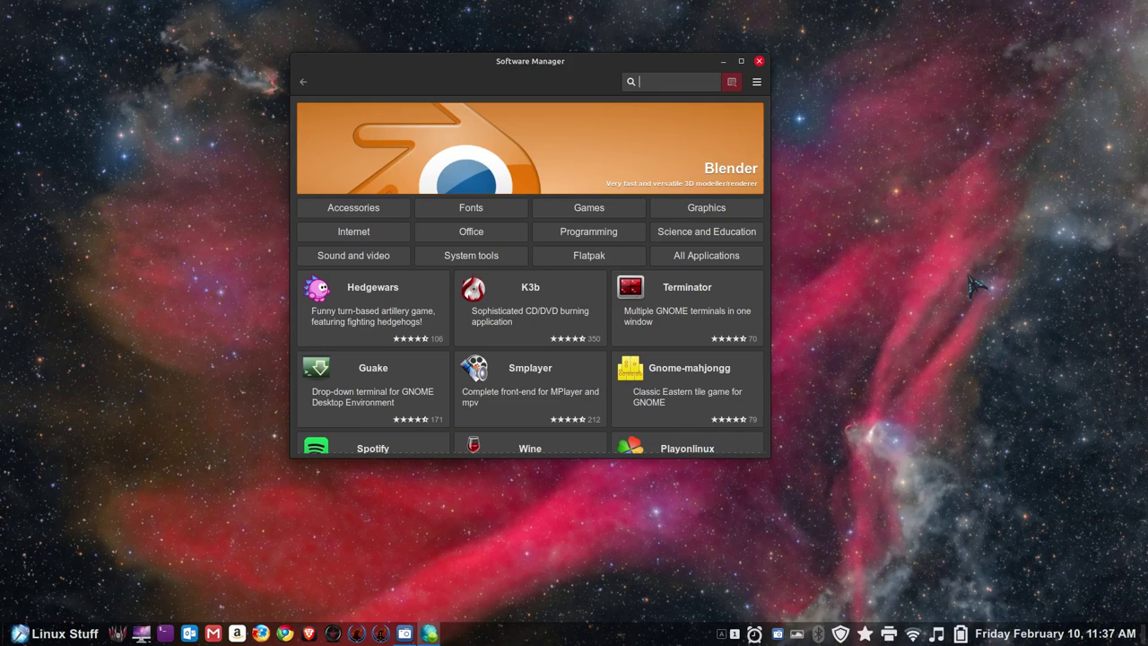
pyautogui.click(709, 210)
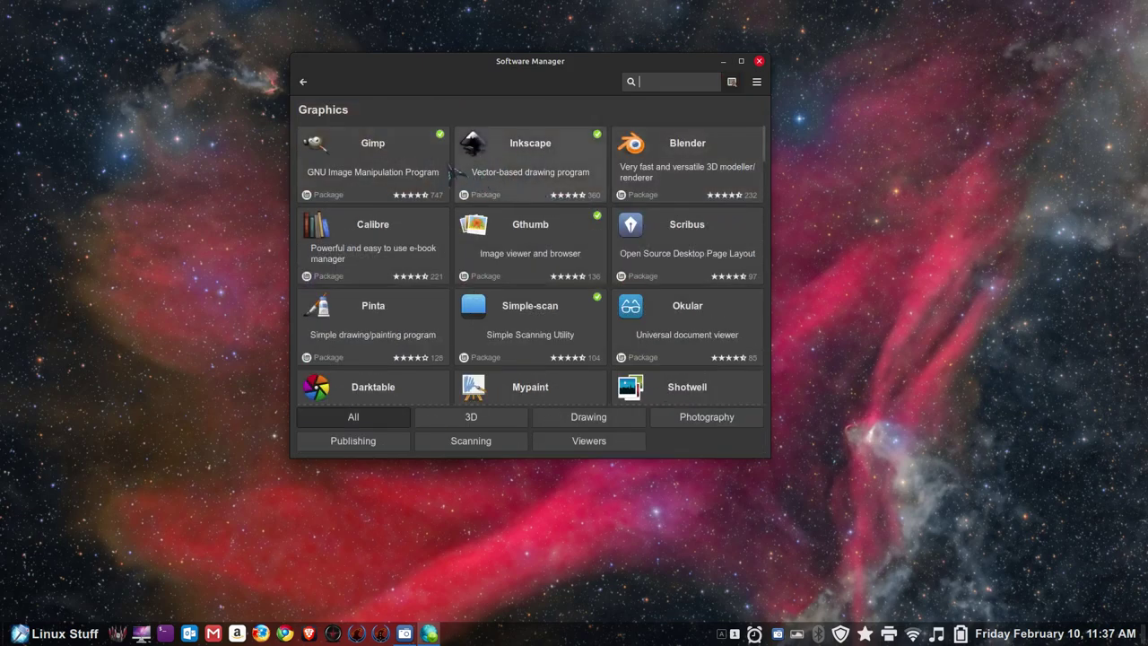
pyautogui.click(304, 81)
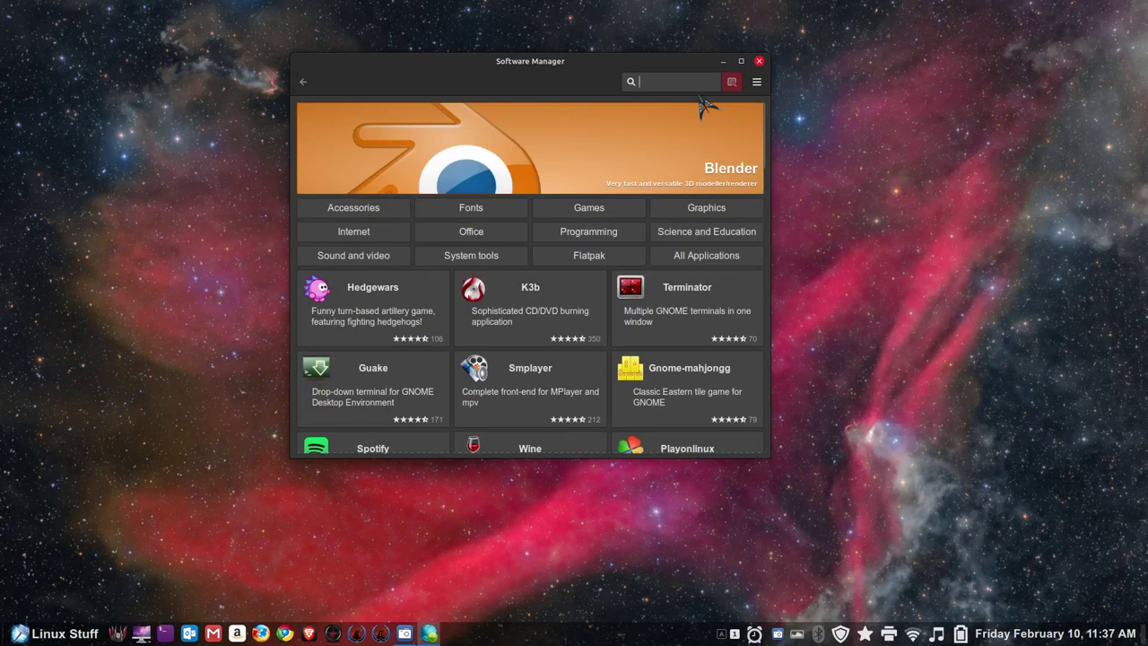
# Search for gimp in Software Manager, view the Gimp system package's details and return to the results.
pyautogui.write('gimp')
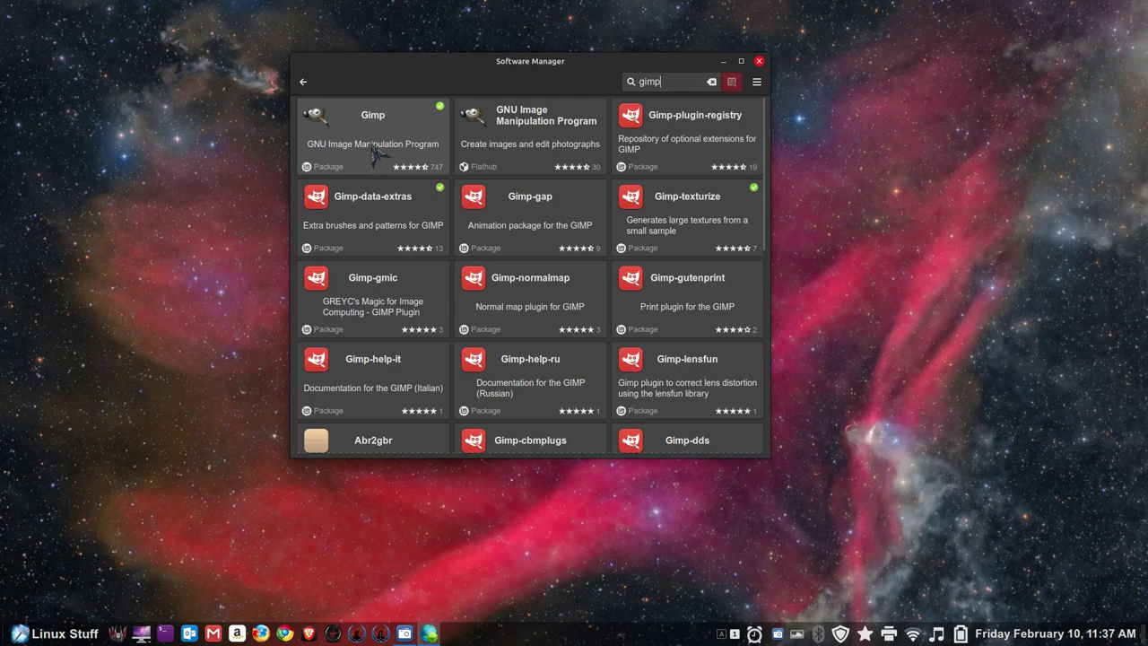
pyautogui.click(382, 140)
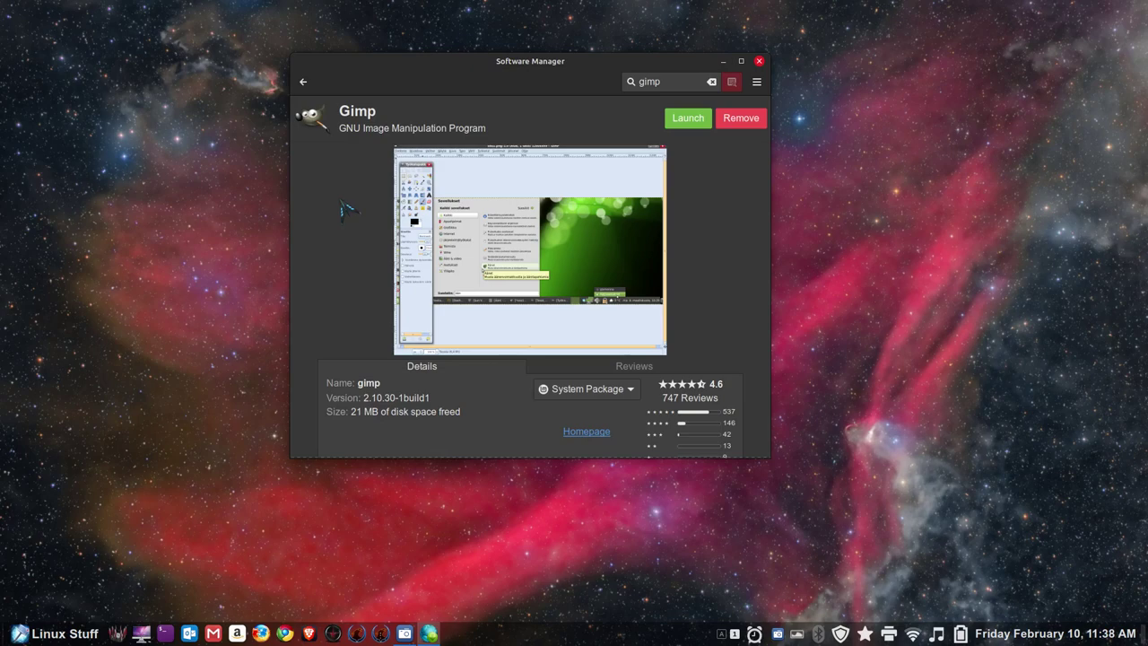
pyautogui.click(304, 82)
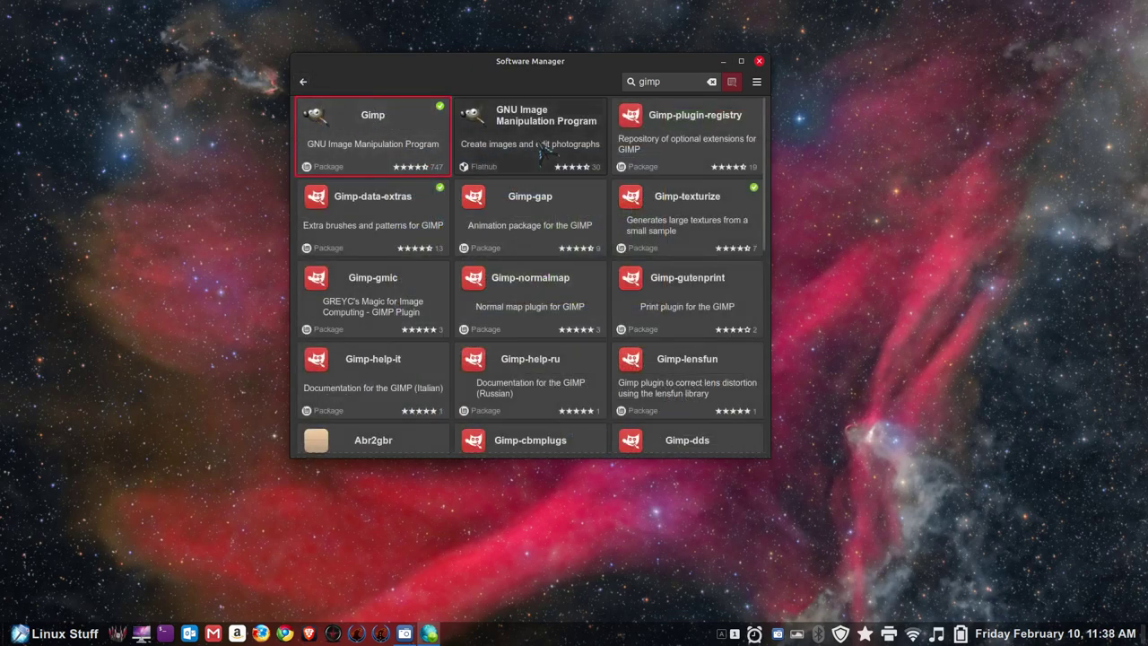
# View the Flathub version of GNU Image Manipulation Program and browse its preview images.
pyautogui.click(542, 153)
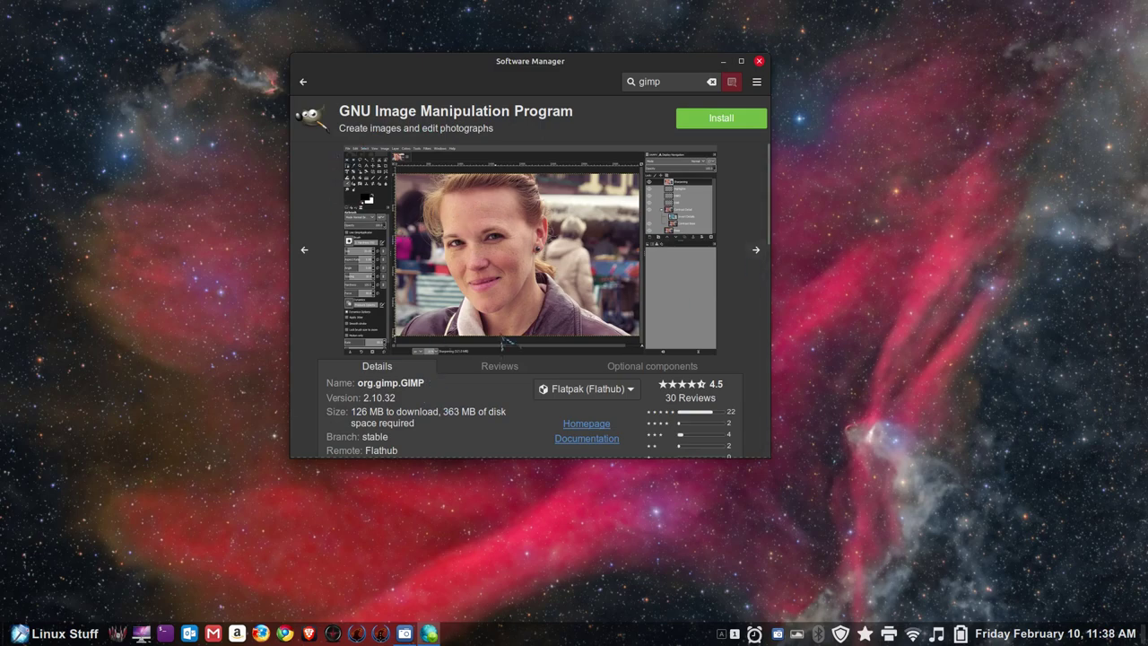
pyautogui.click(757, 251)
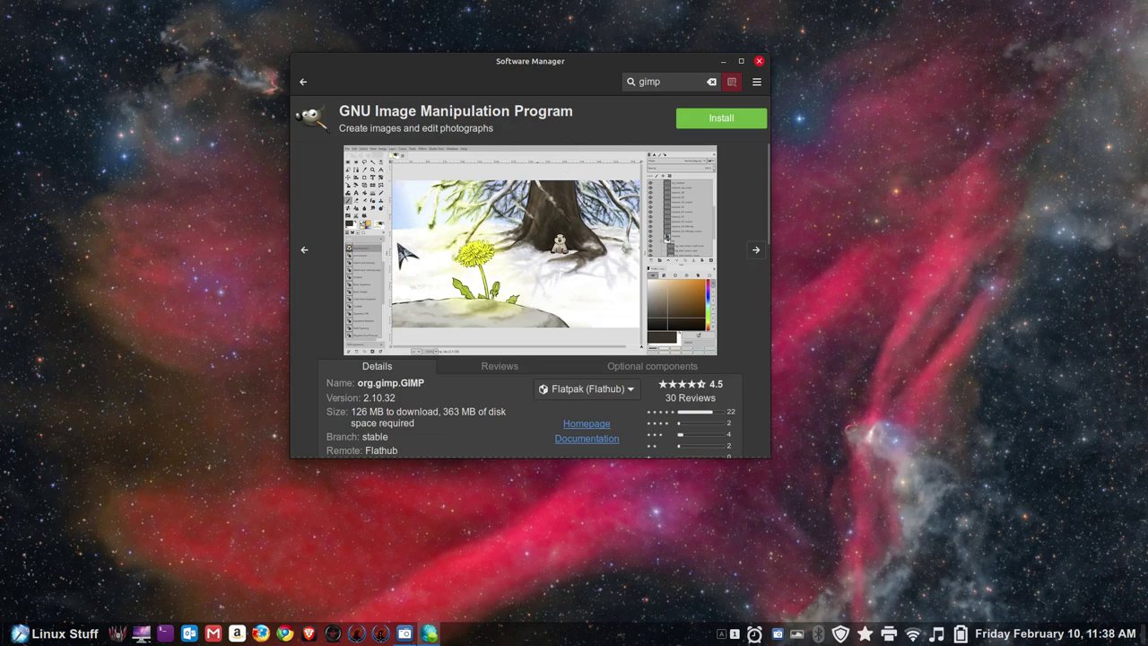
pyautogui.click(306, 252)
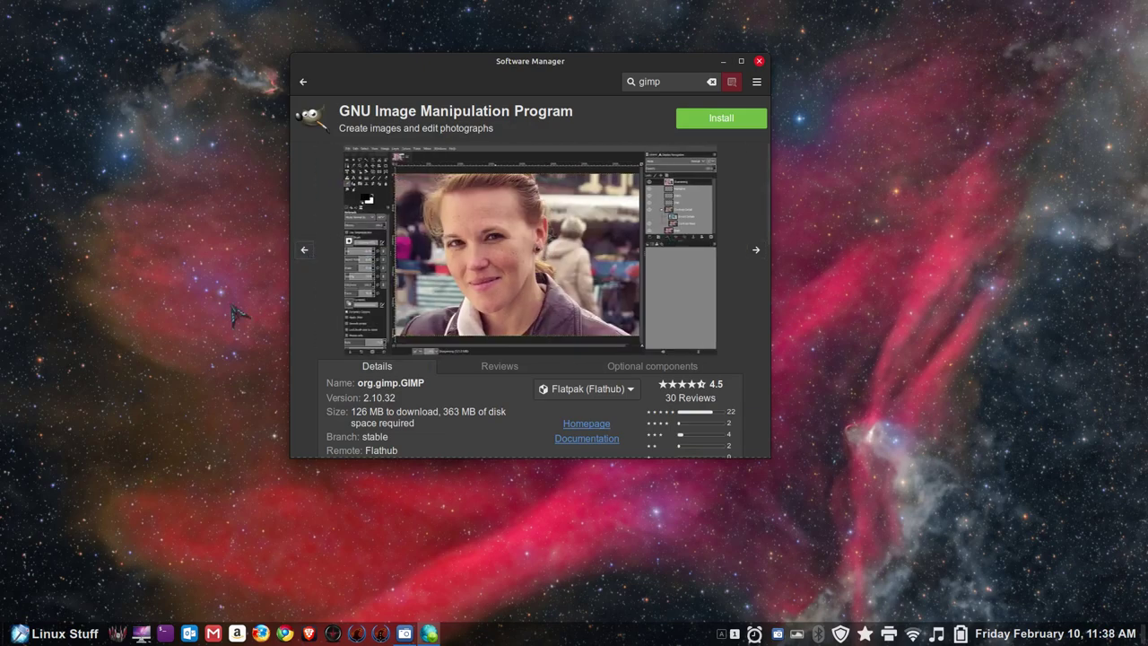
# Launch the installed GIMP from the Graphics application category.
pyautogui.click(56, 633)
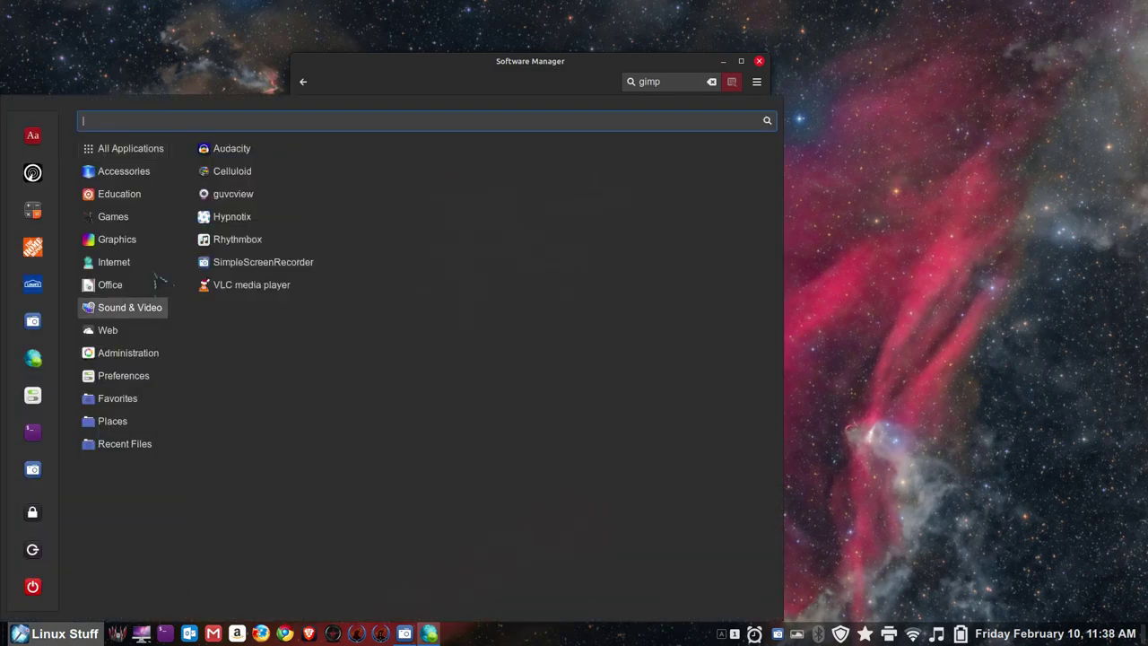
pyautogui.moveTo(123, 246)
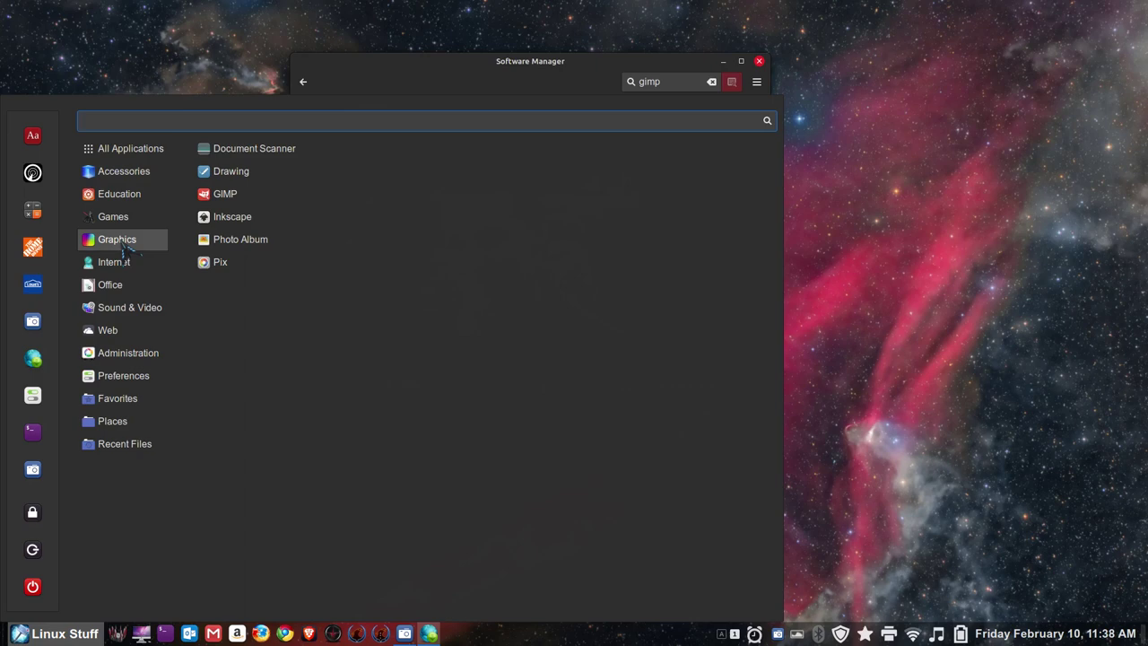
pyautogui.click(250, 200)
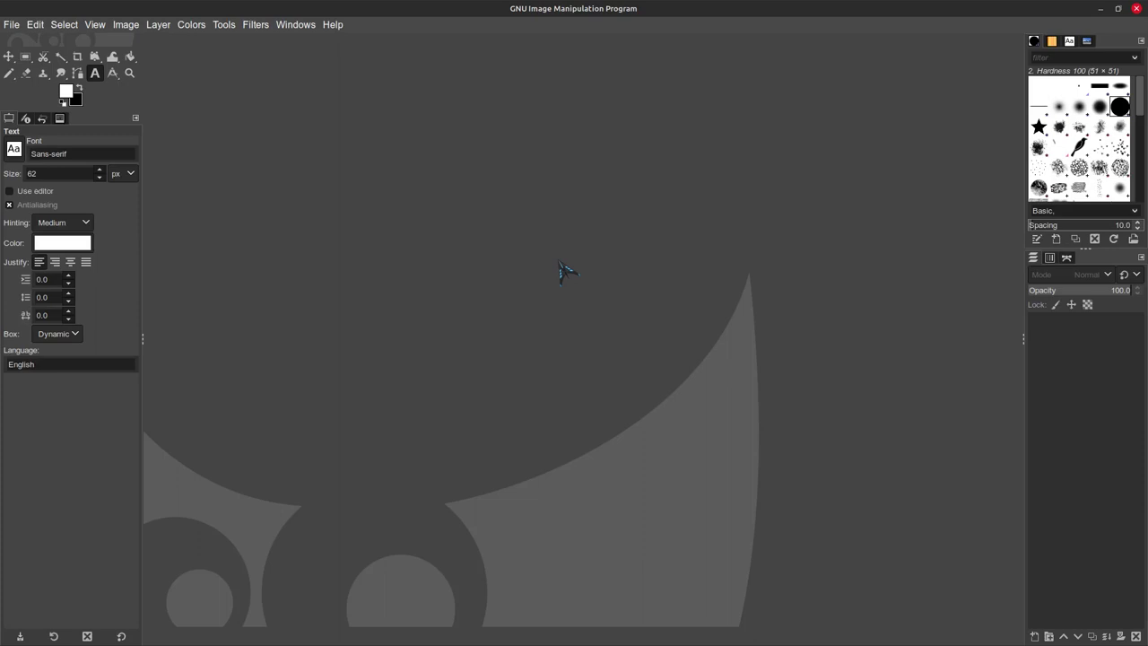
# Open the recent image 1275.JPG in GIMP, converting it to the built-in sRGB color profile.
pyautogui.click(10, 26)
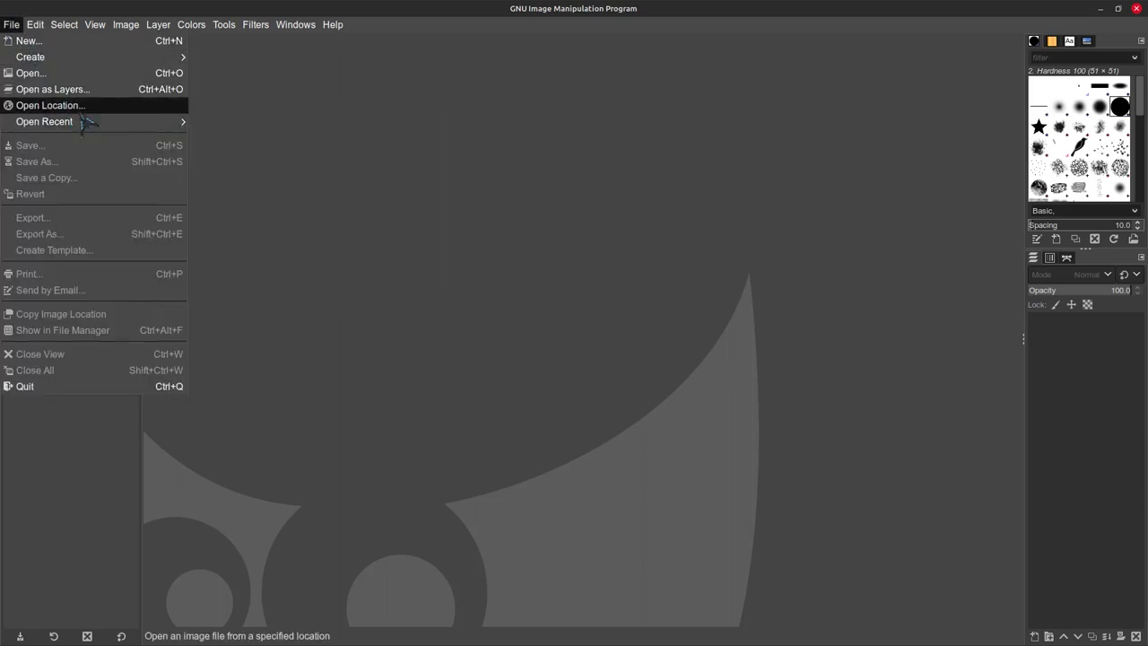
pyautogui.moveTo(148, 121)
pyautogui.click(218, 123)
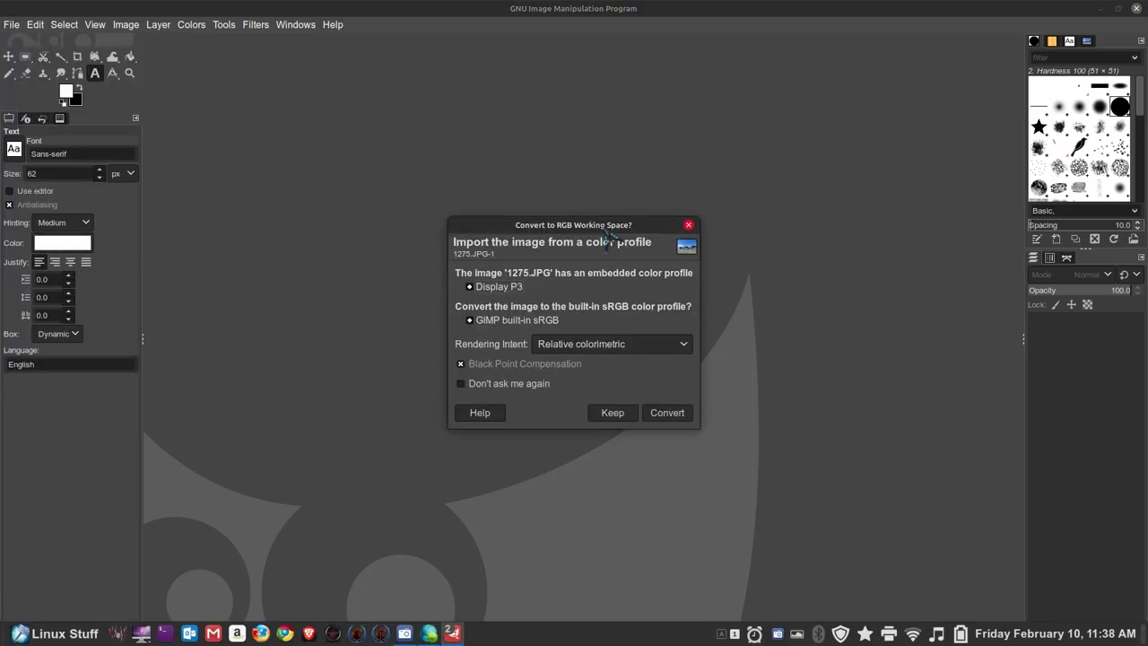
pyautogui.click(667, 414)
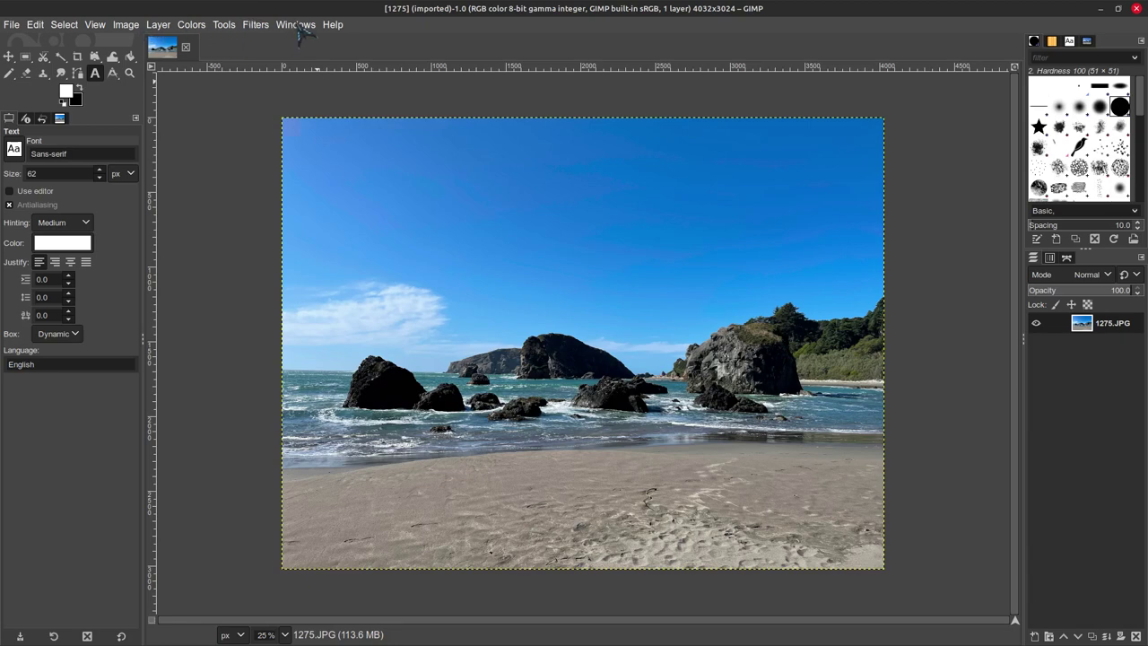
# Look through GIMP's filter categories and its user manual topics, and close GIMP.
pyautogui.click(256, 27)
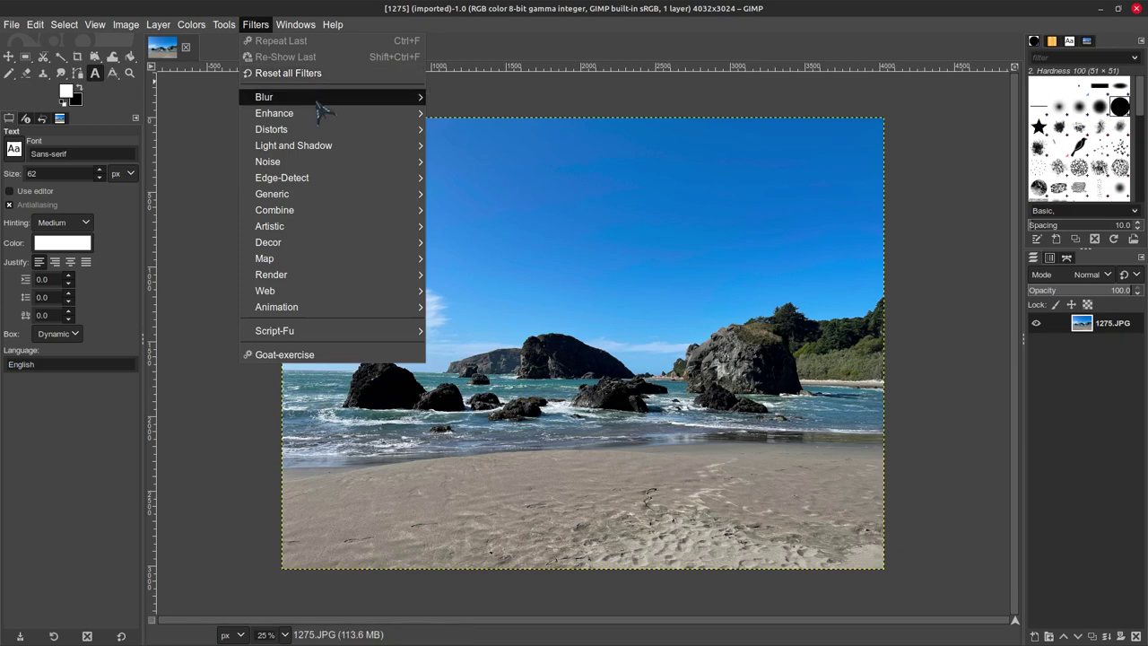
pyautogui.moveTo(321, 103)
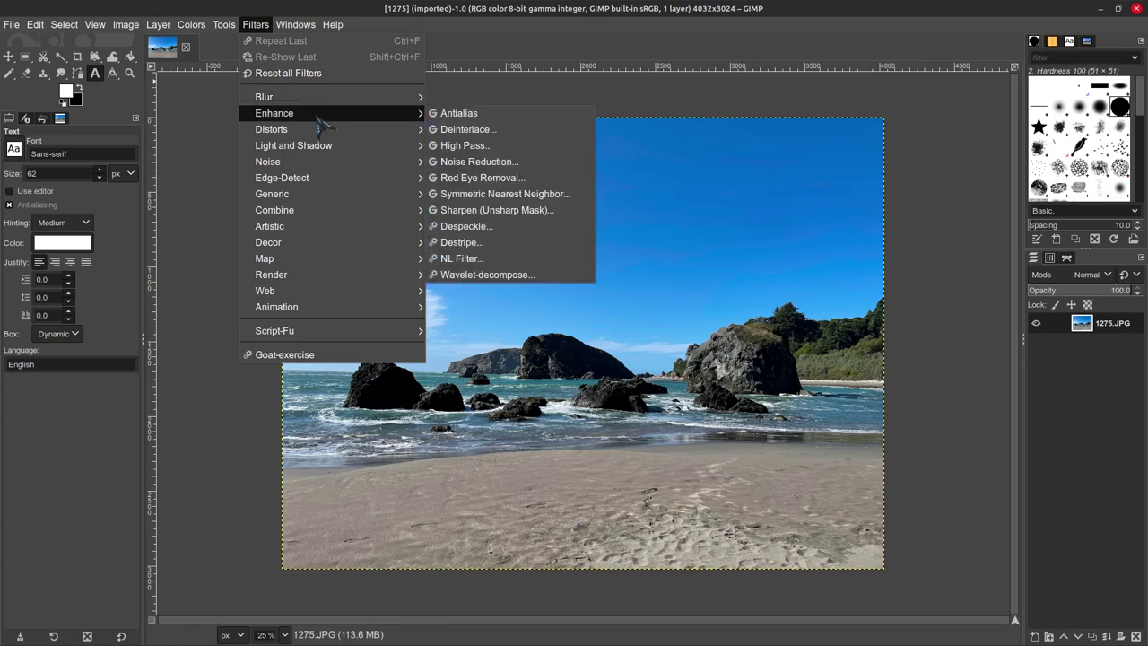
pyautogui.moveTo(320, 130)
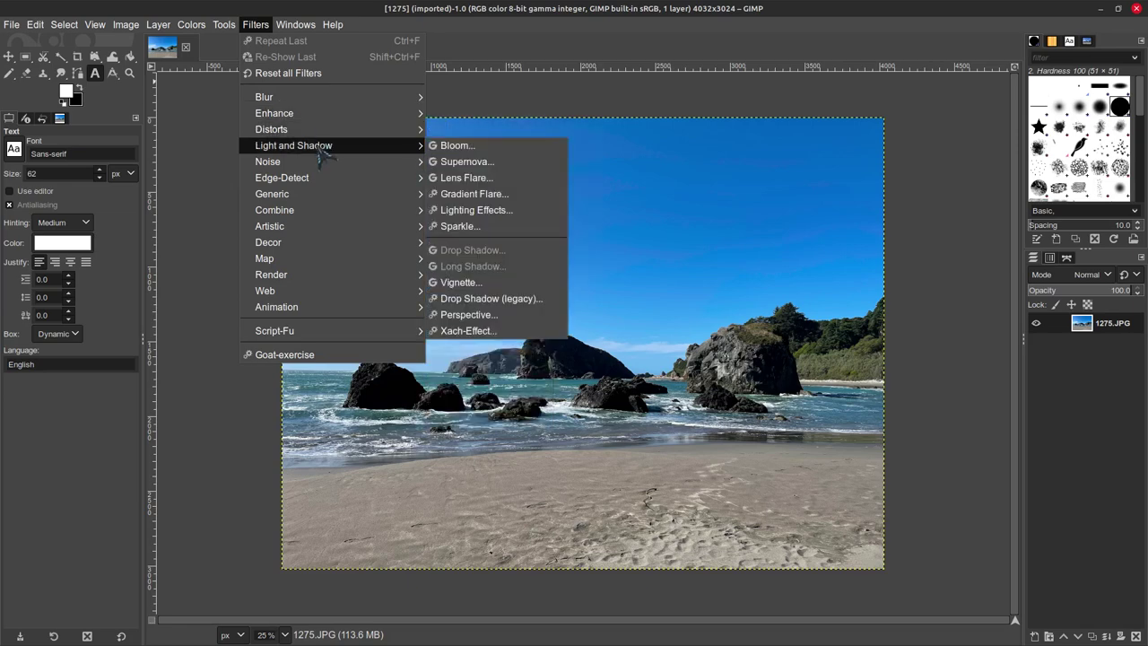
pyautogui.moveTo(321, 165)
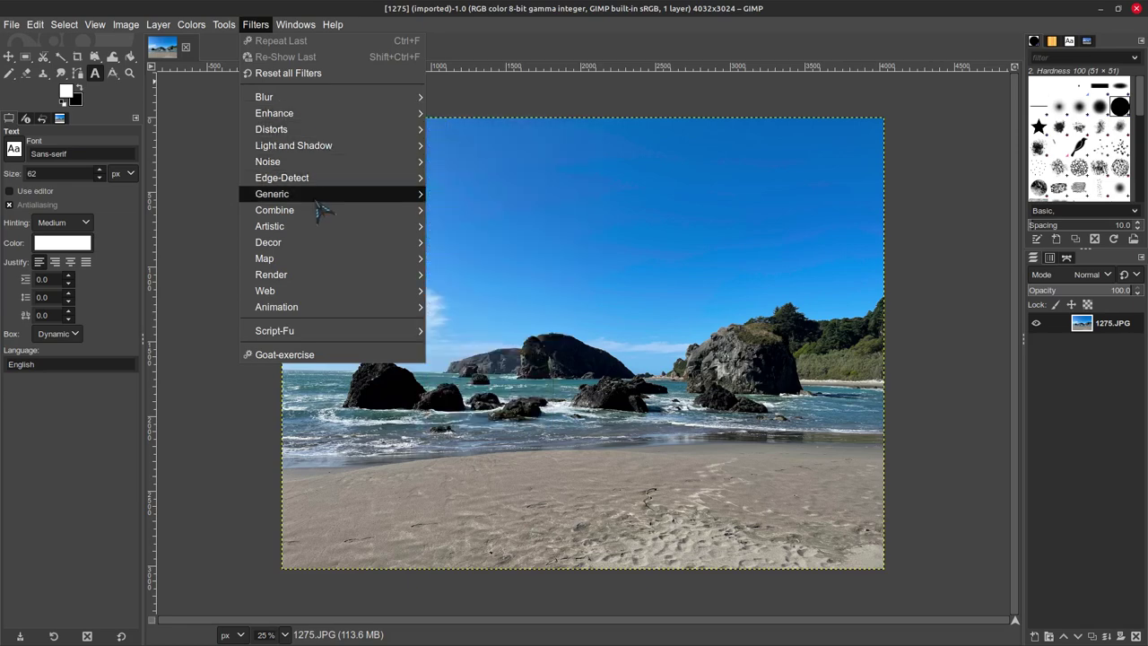
pyautogui.moveTo(313, 216)
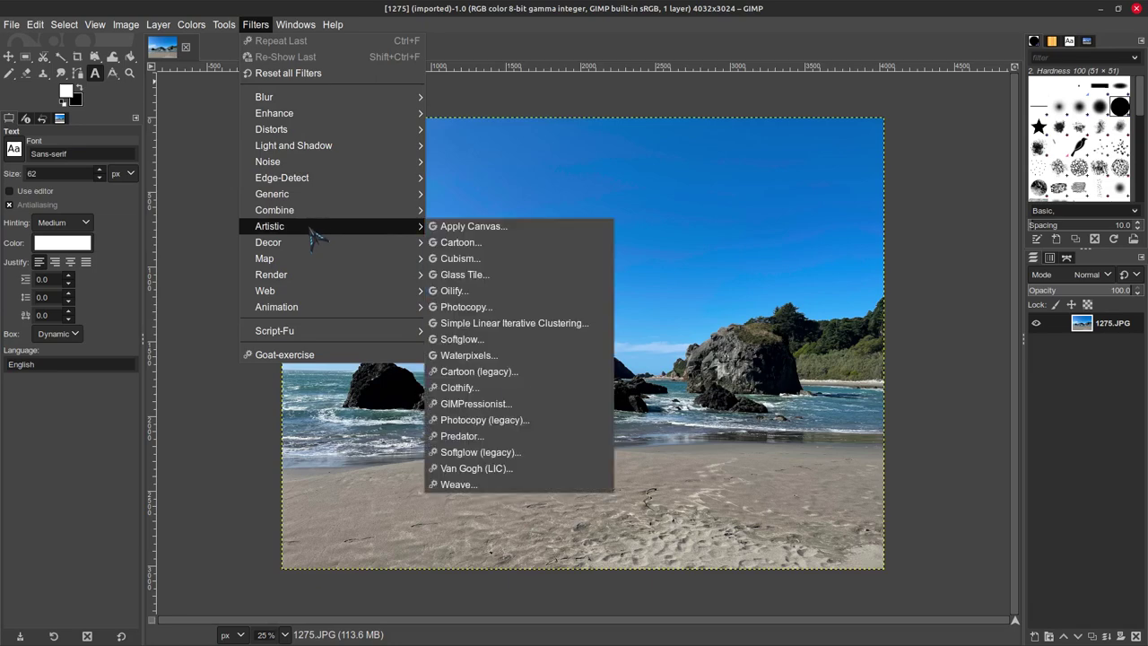
pyautogui.moveTo(314, 252)
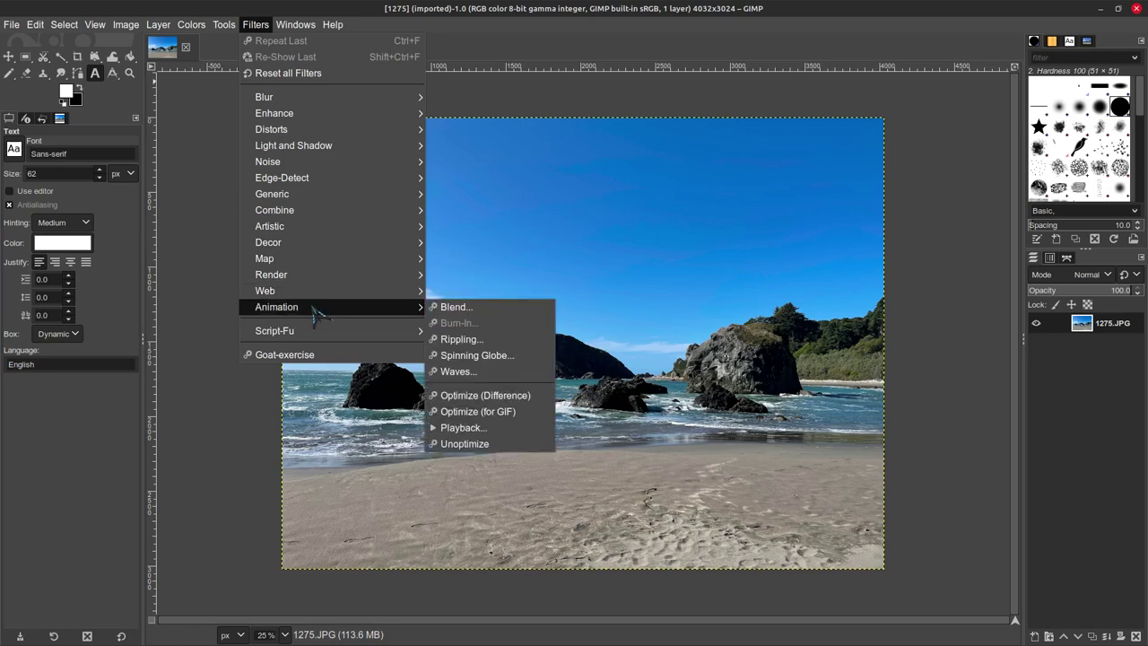
pyautogui.moveTo(333, 24)
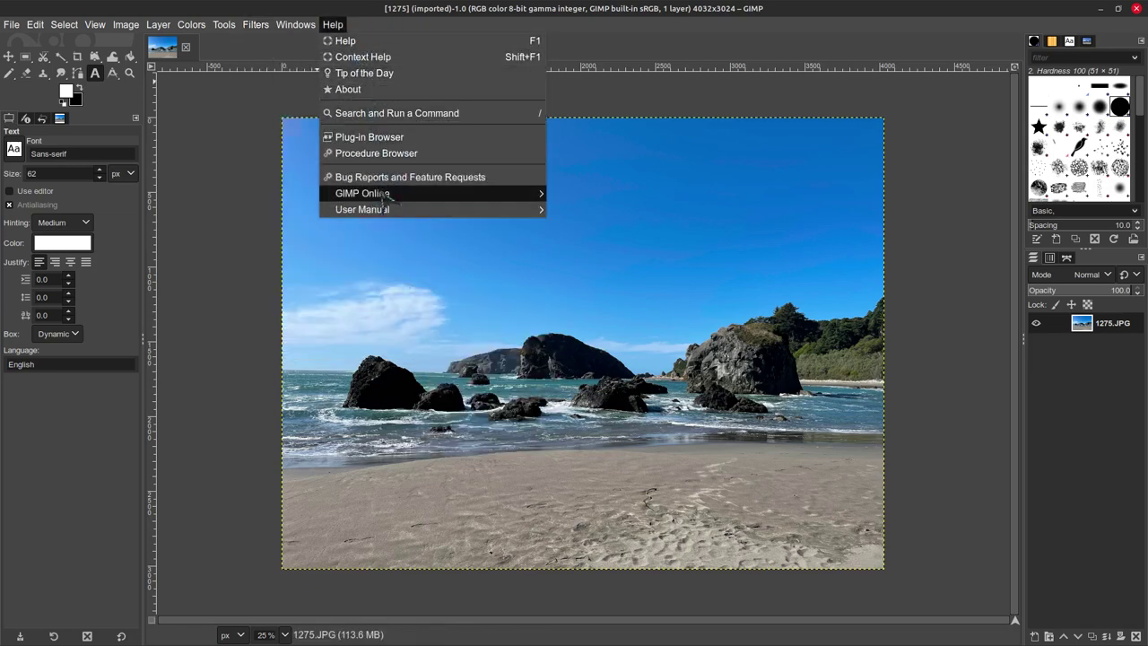
pyautogui.moveTo(385, 220)
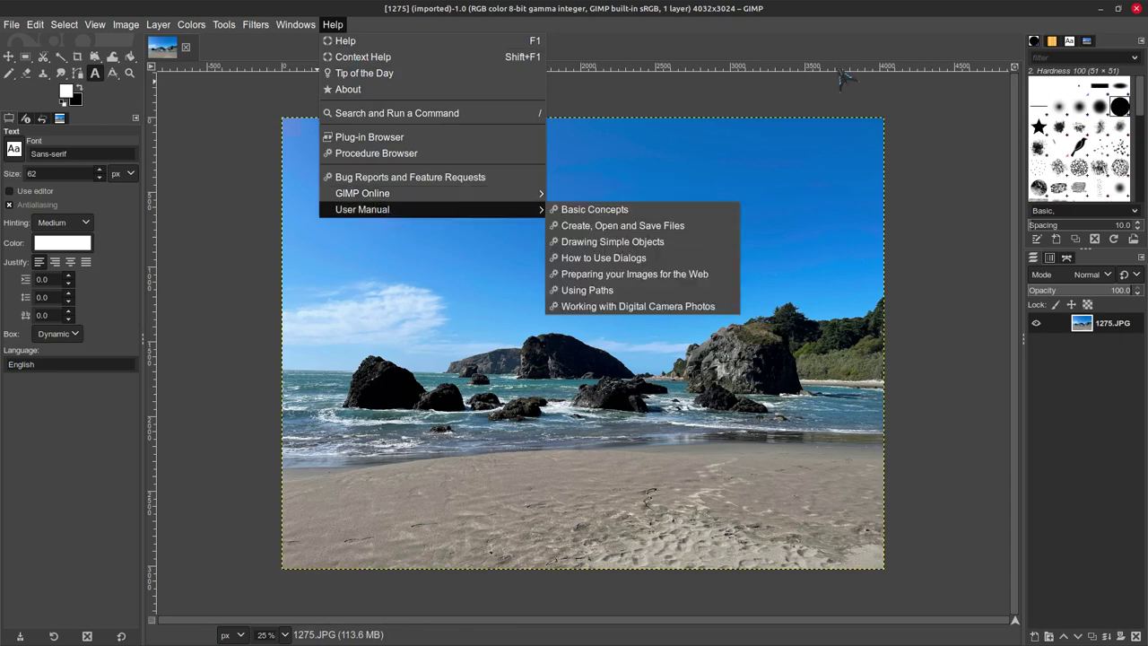
pyautogui.click(919, 85)
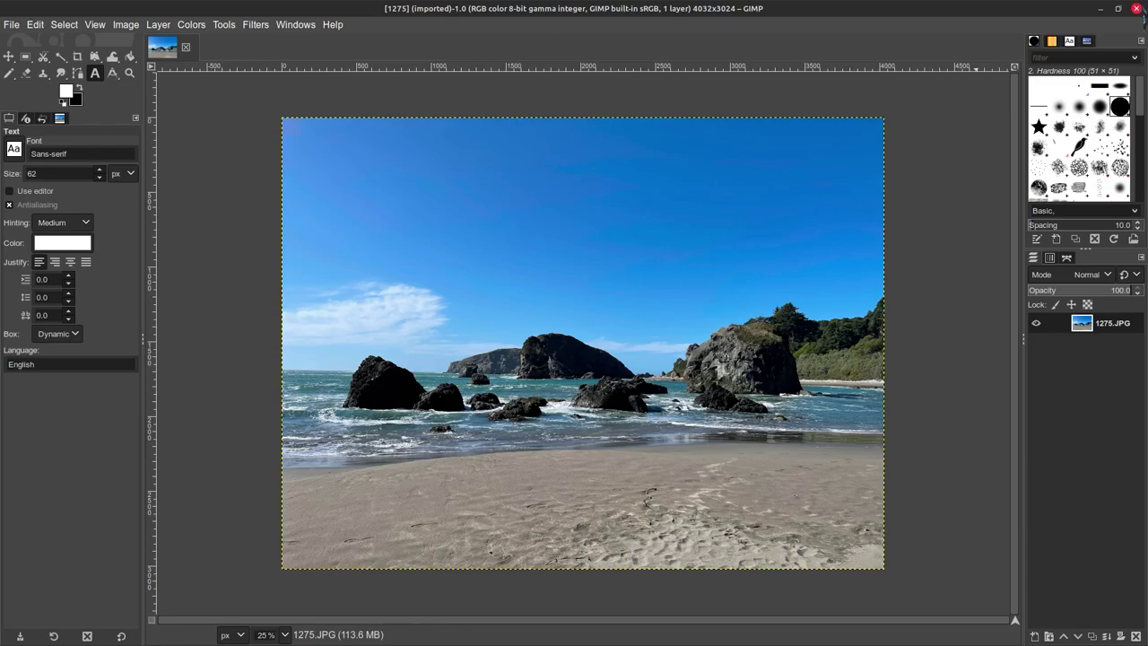
pyautogui.click(1136, 9)
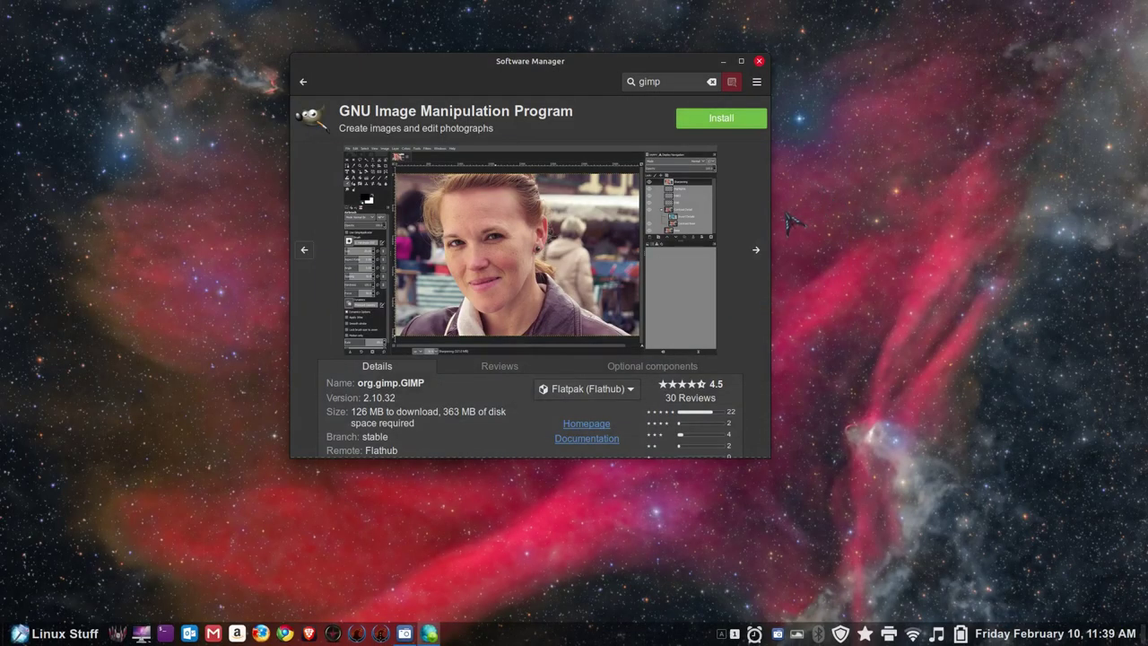
# Compare the system package of GIMP with its Flathub Flatpak version and return to the gimp search results.
pyautogui.click(625, 393)
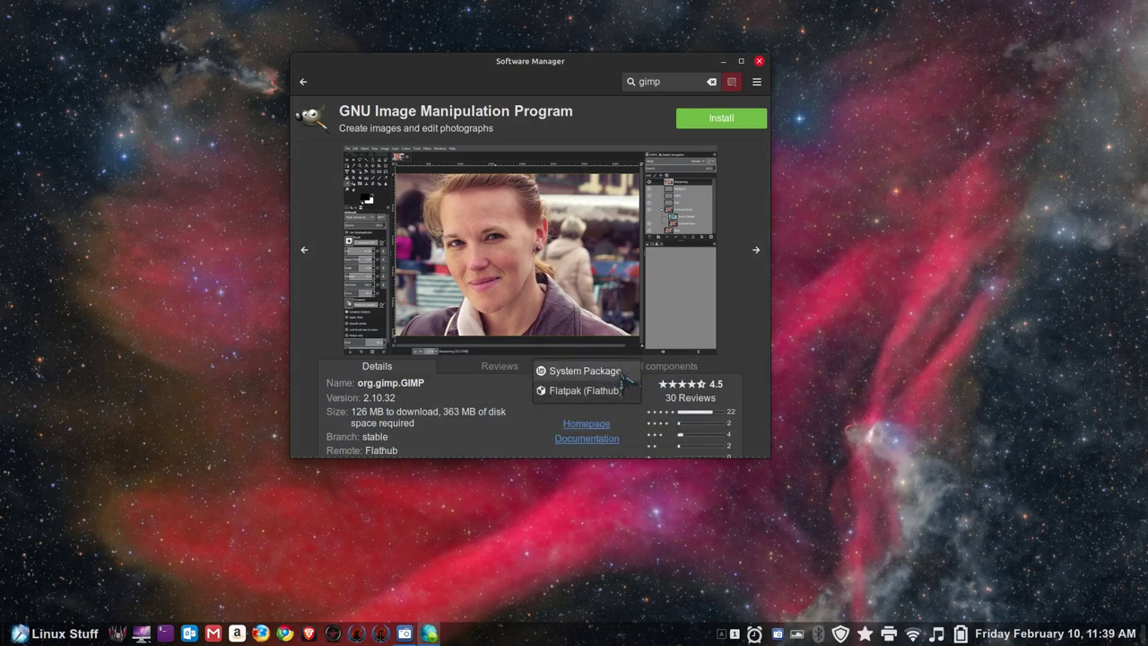
pyautogui.click(623, 373)
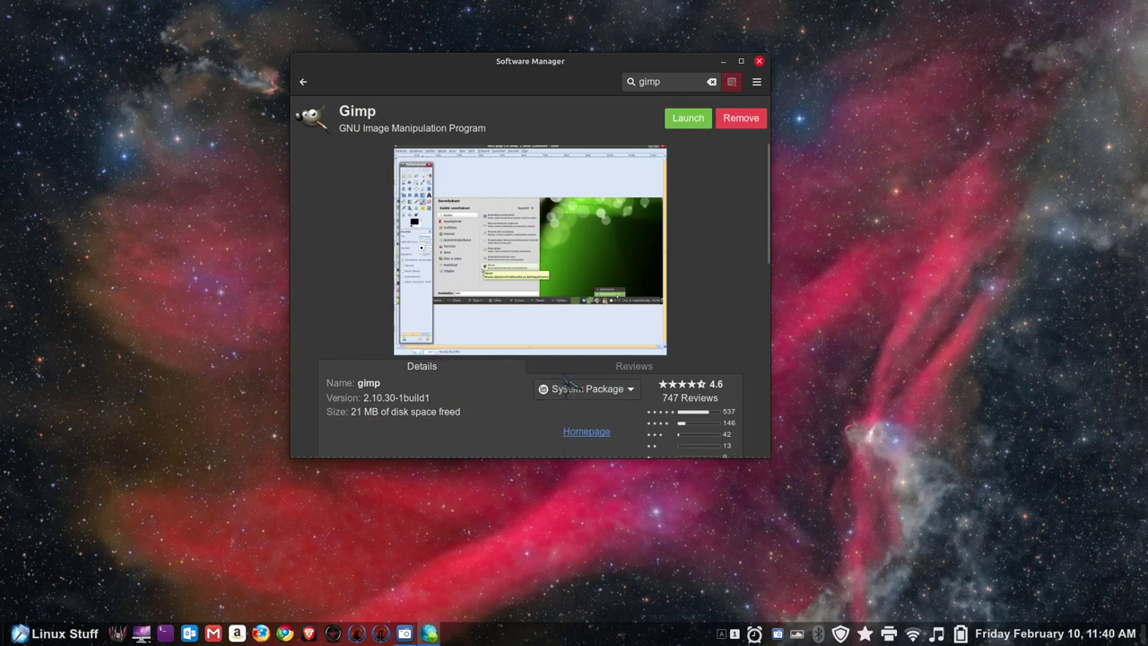
pyautogui.click(621, 391)
pyautogui.click(585, 410)
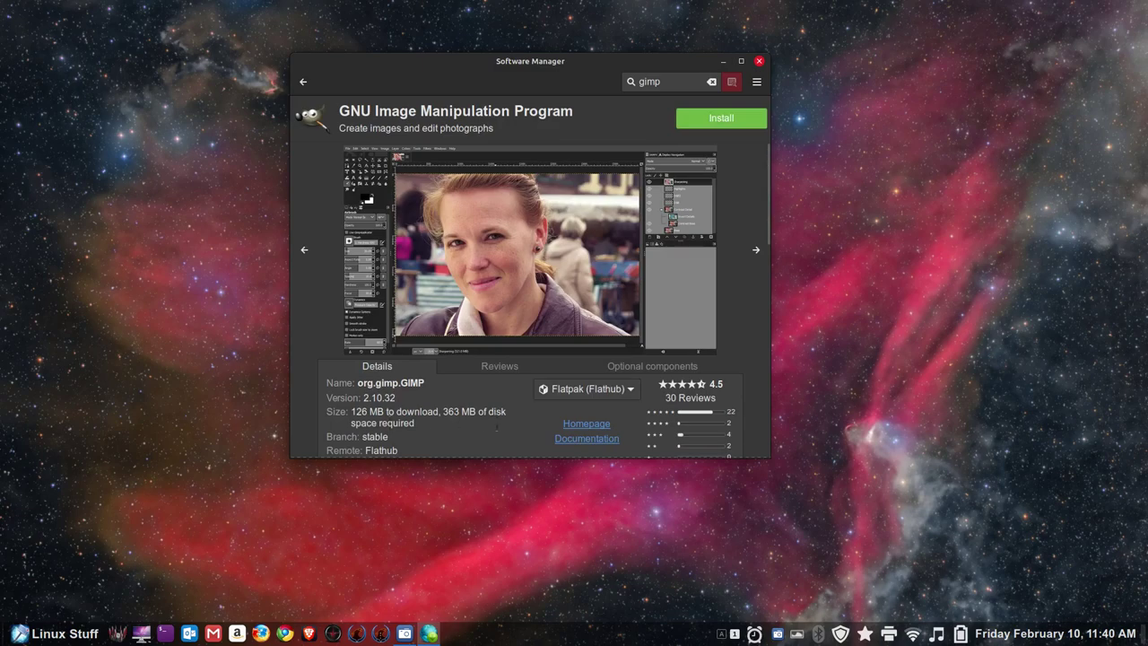
pyautogui.click(304, 83)
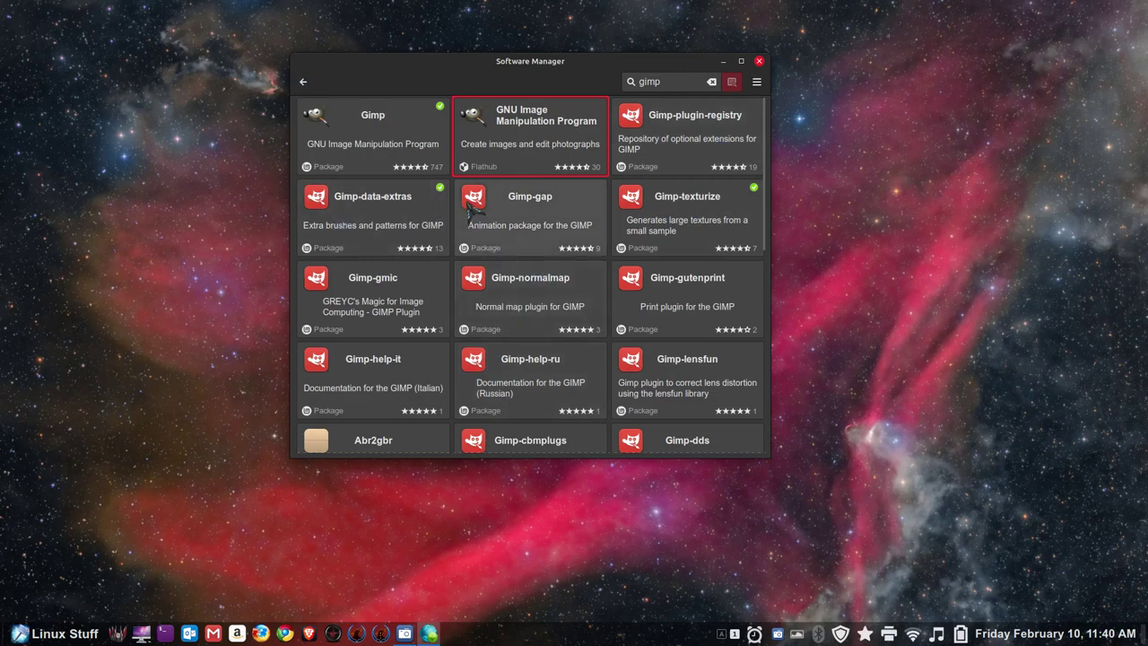
# View the details of the Gimp-data-extras and Gimp-gap packages, returning to the search results after each.
pyautogui.click(429, 225)
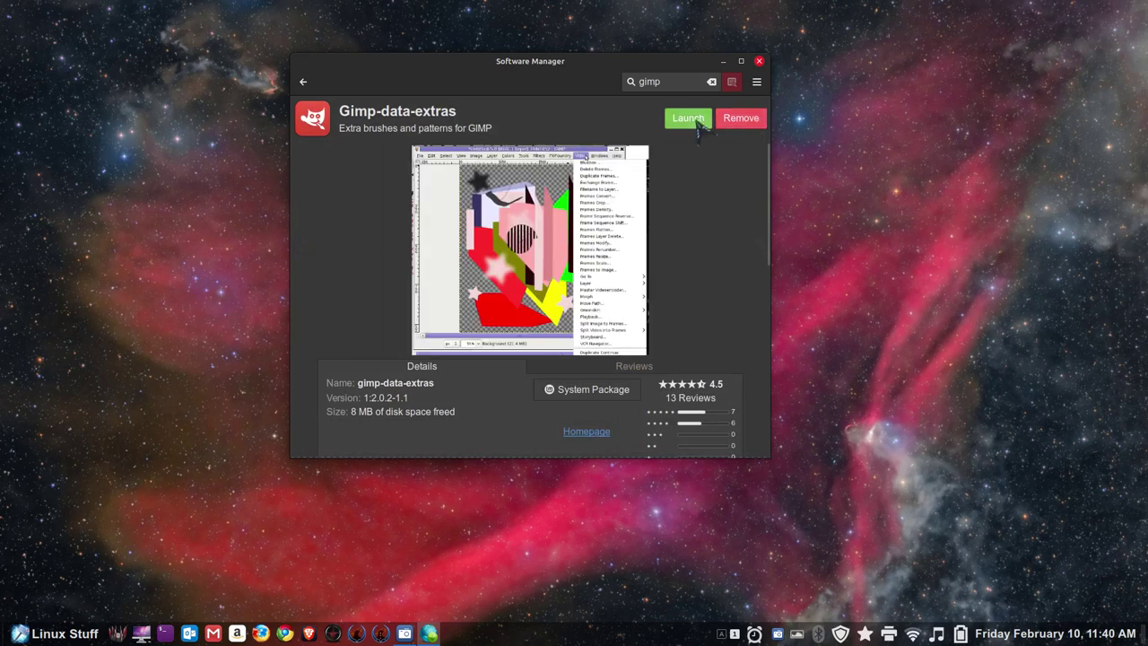
pyautogui.click(303, 82)
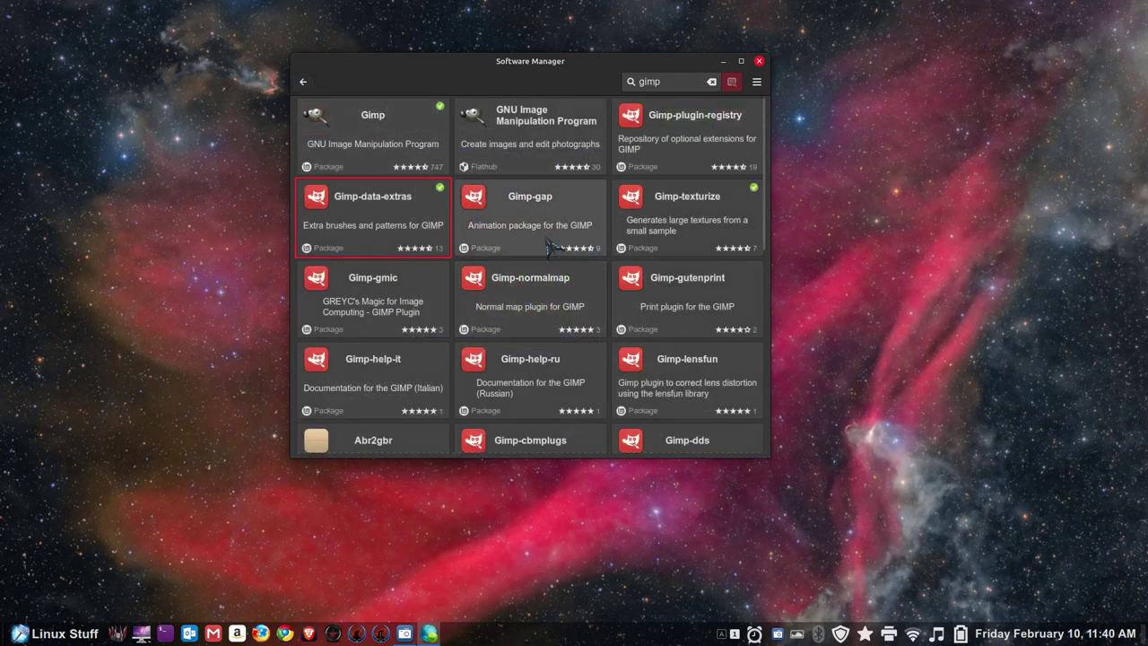
pyautogui.click(537, 230)
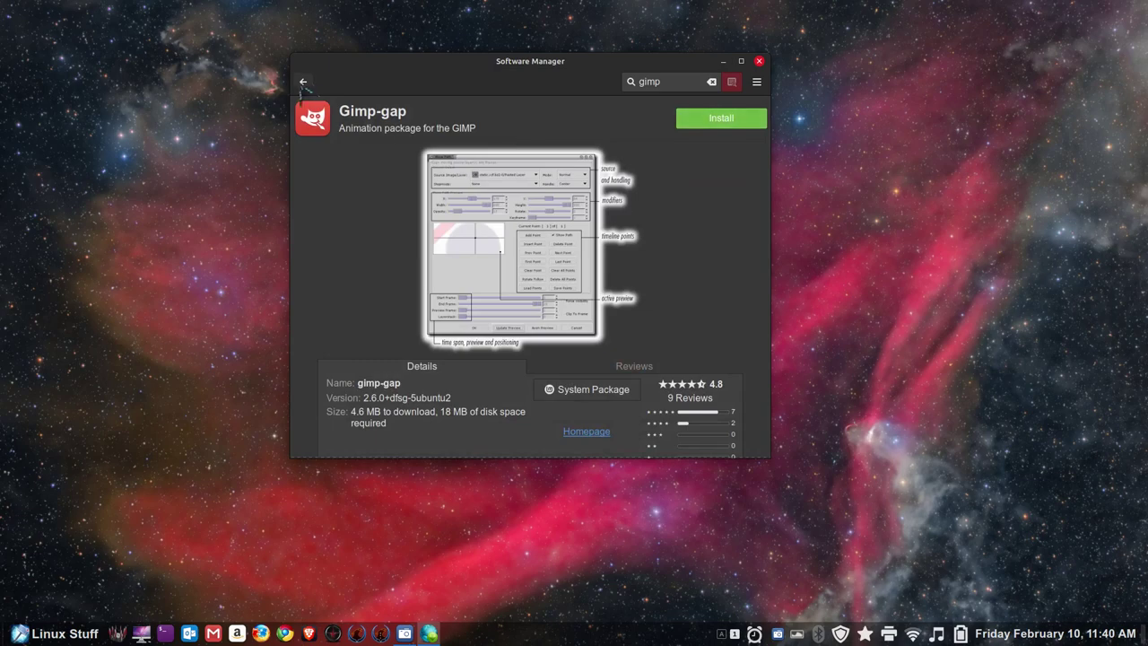
pyautogui.click(303, 81)
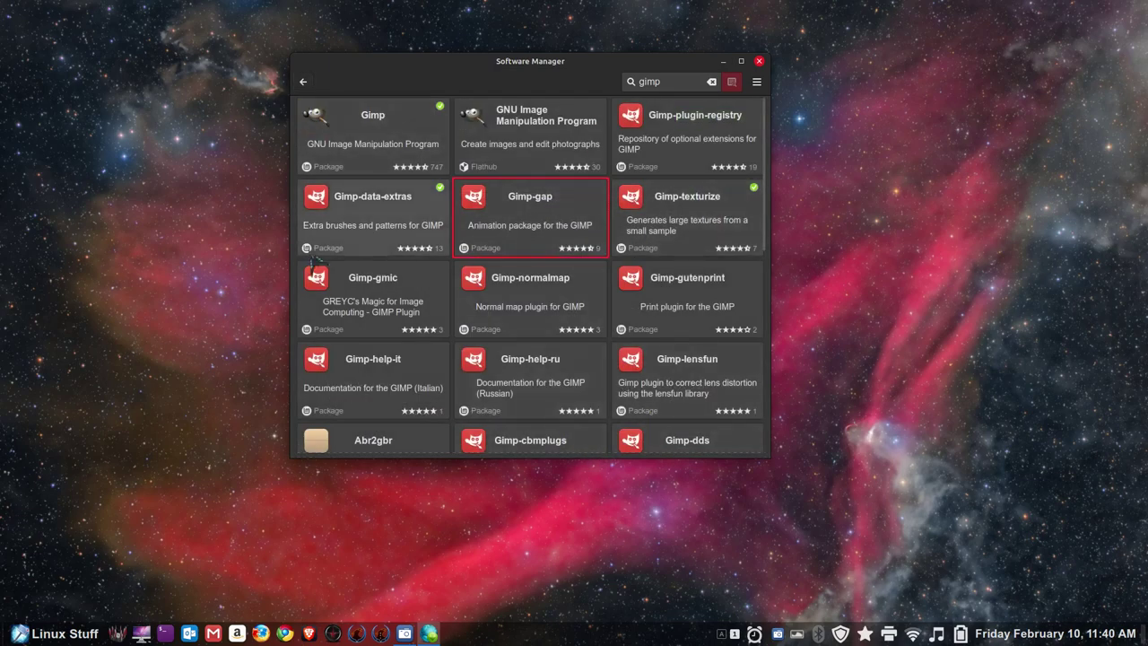
# Browse the remaining GIMP add-on and documentation packages in the search results and return to Software Manager's home page.
pyautogui.scroll(-3, 395, 241)
pyautogui.scroll(-2, 395, 240)
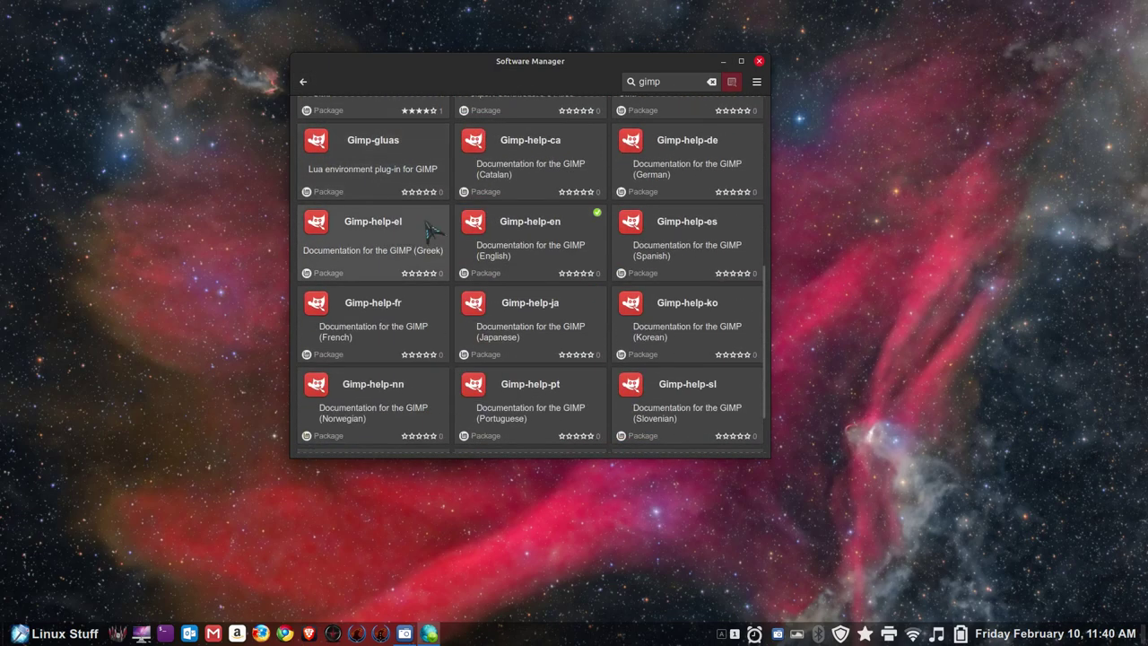
pyautogui.moveTo(767, 359); pyautogui.dragTo(396, 10)
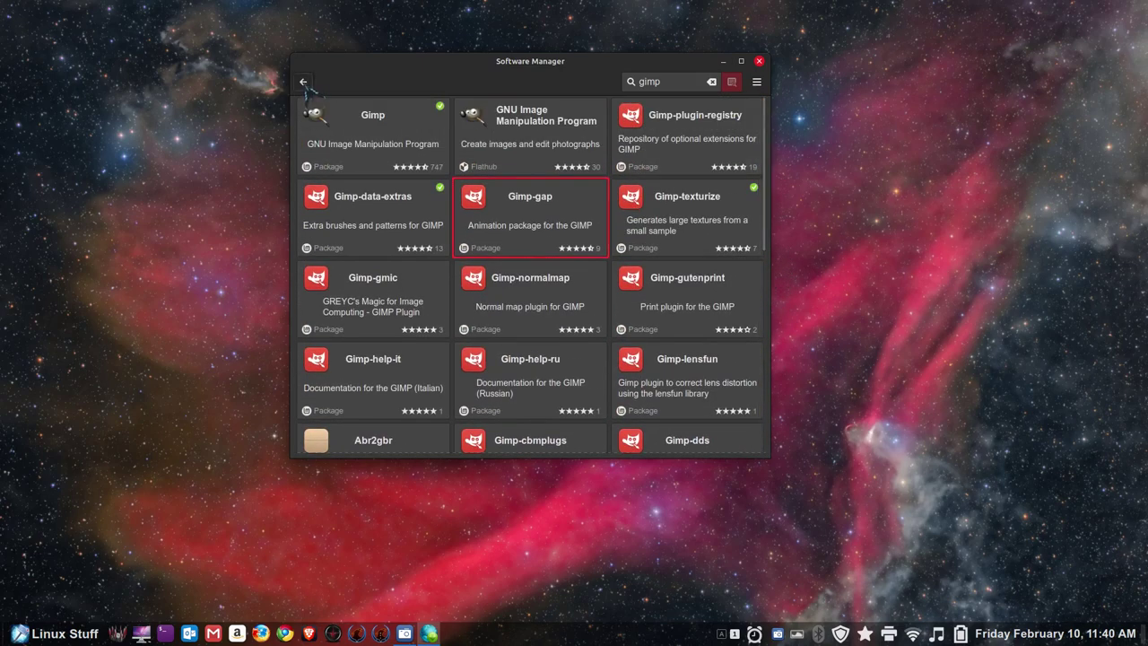
pyautogui.click(304, 83)
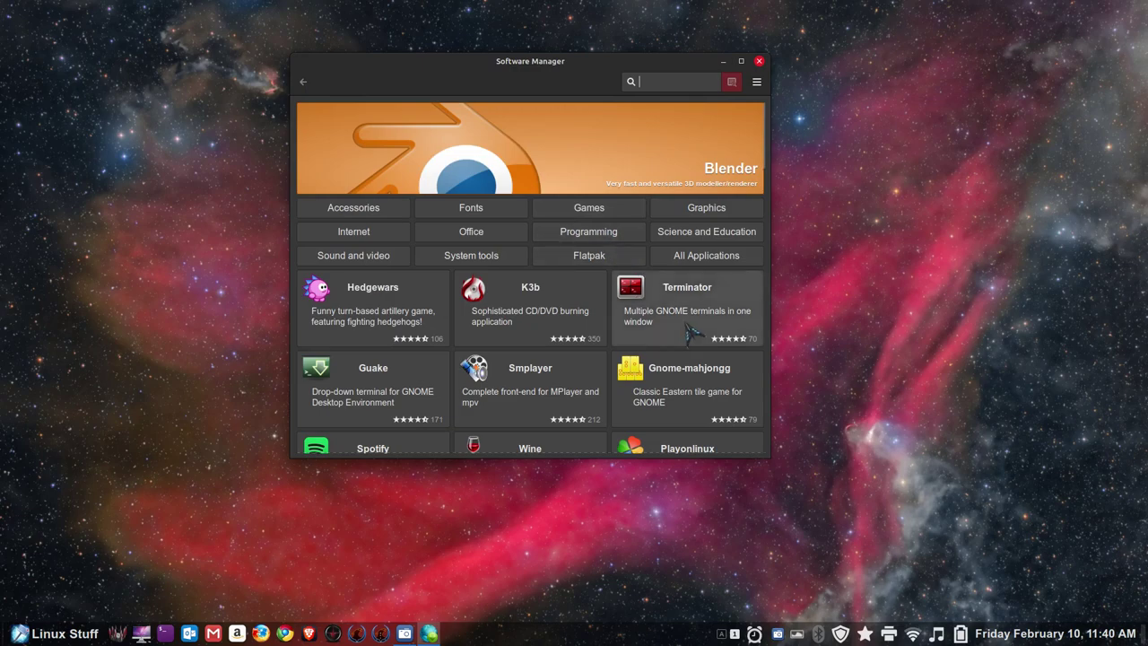
# Open the Graphics category in an enlarged Software Manager window and browse the applications it offers.
pyautogui.click(707, 208)
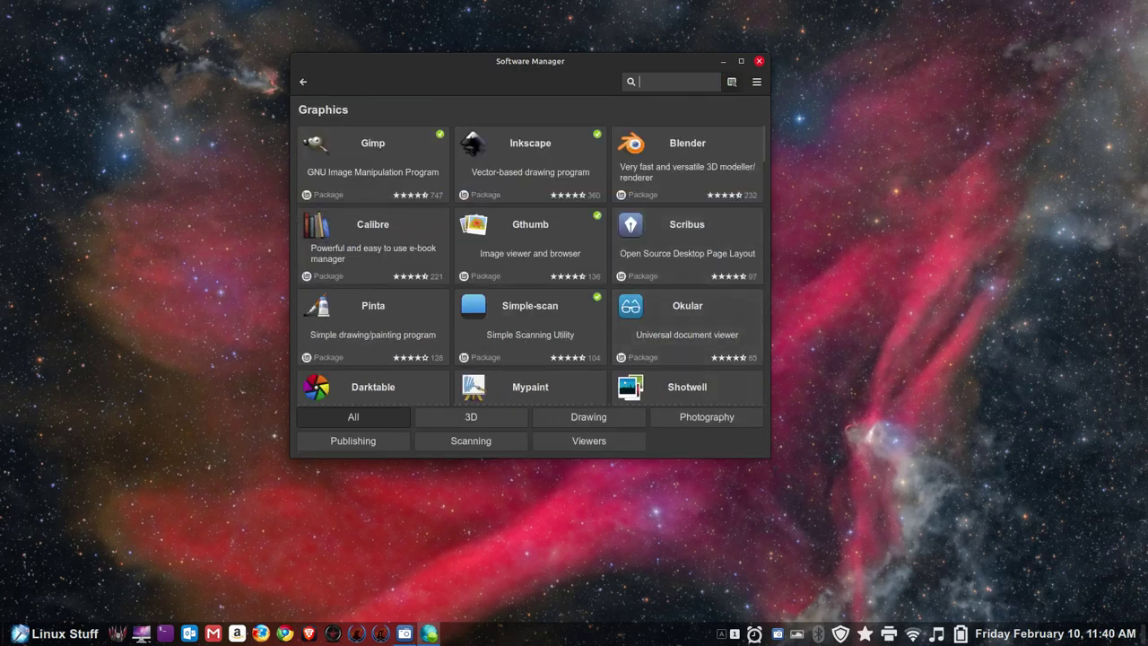
pyautogui.moveTo(770, 458); pyautogui.dragTo(996, 621)
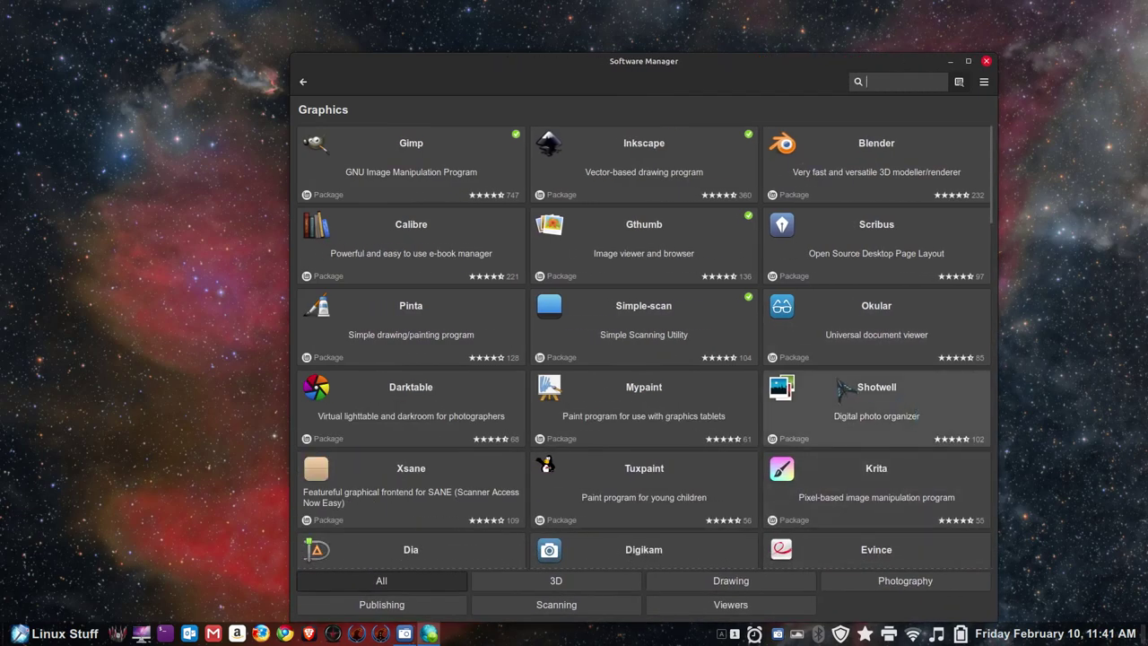
pyautogui.scroll(-5, 843, 386)
pyautogui.scroll(-6, 843, 386)
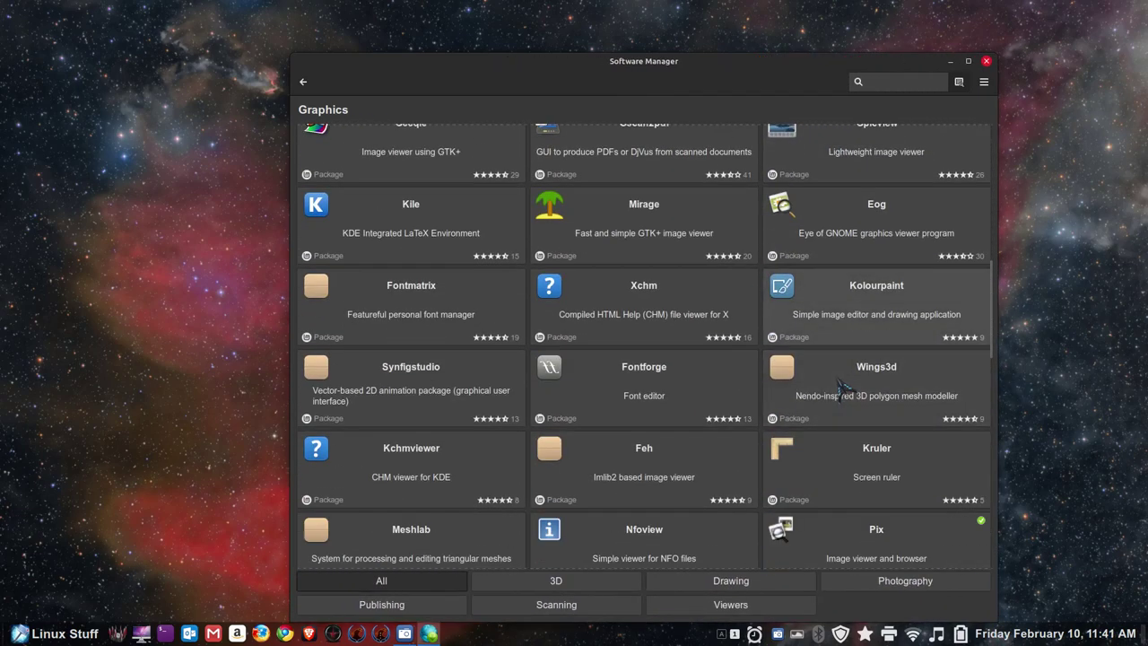
pyautogui.scroll(12, 843, 386)
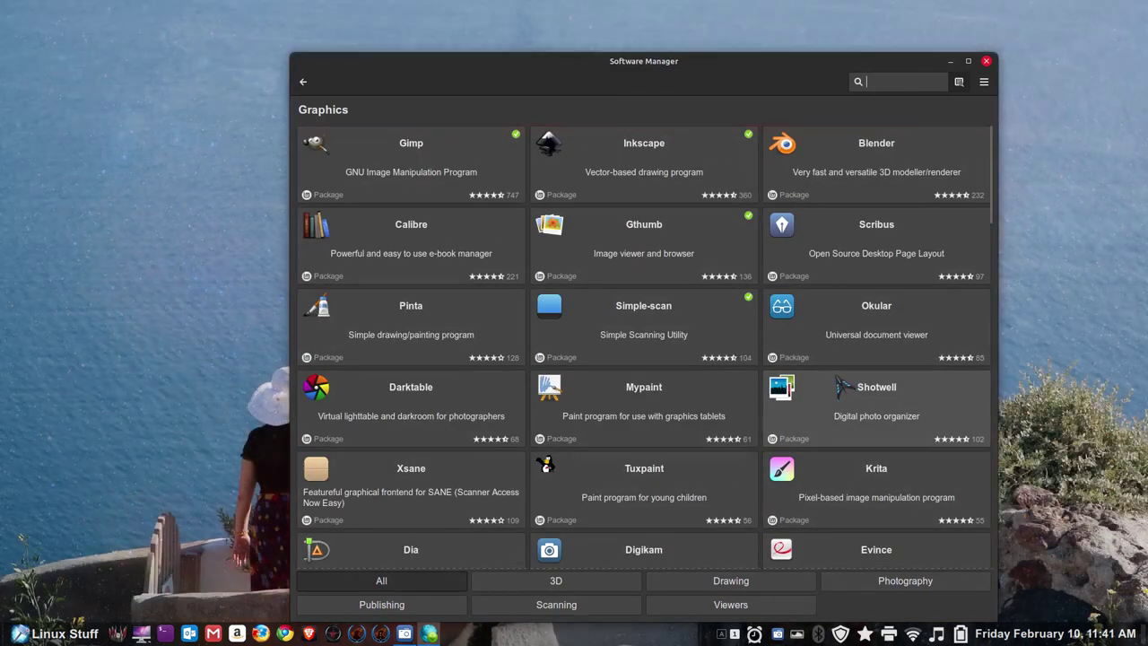
# View the details of Darktable, Mypaint and Tuxpaint, returning to the Graphics list after each one.
pyautogui.click(446, 418)
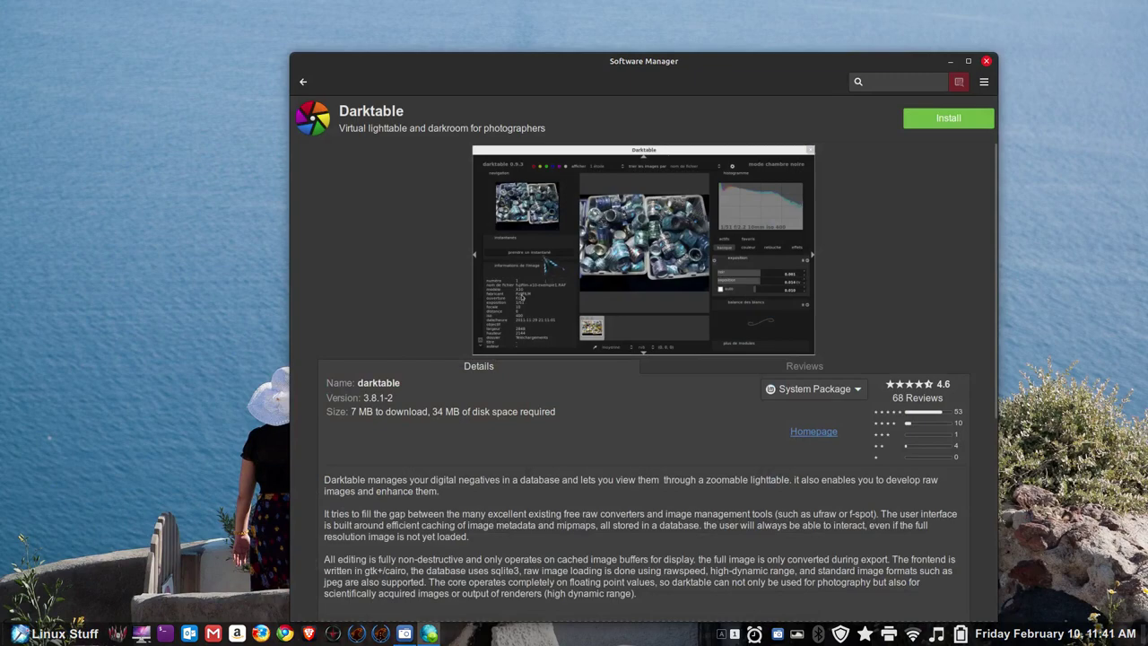
pyautogui.press('BackSpace')
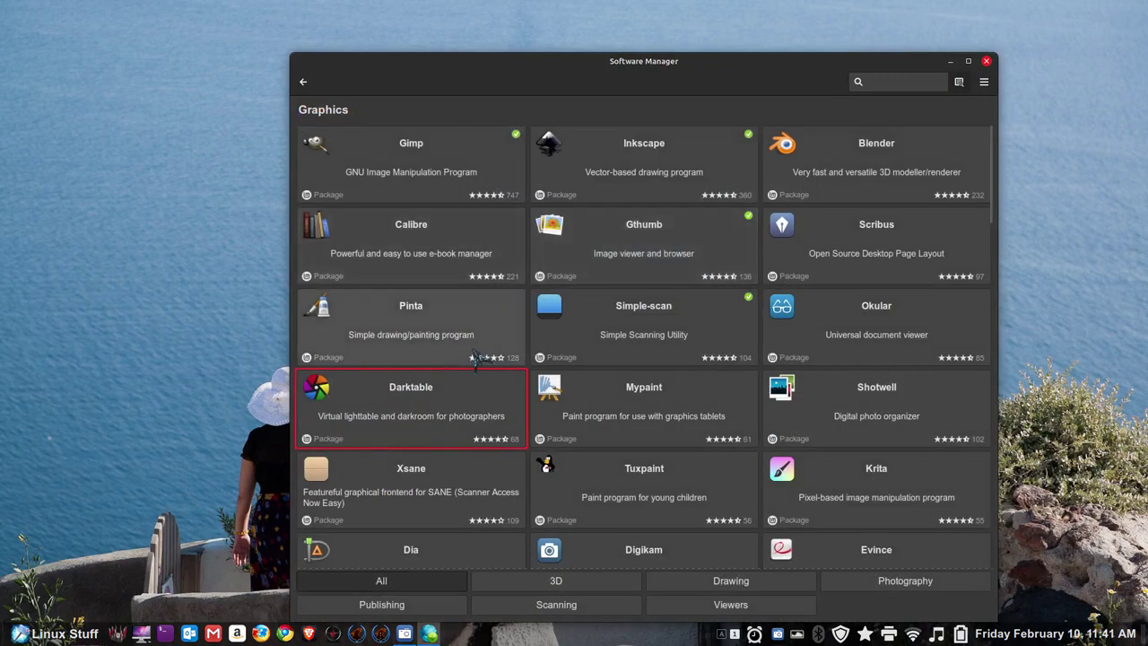
pyautogui.click(607, 432)
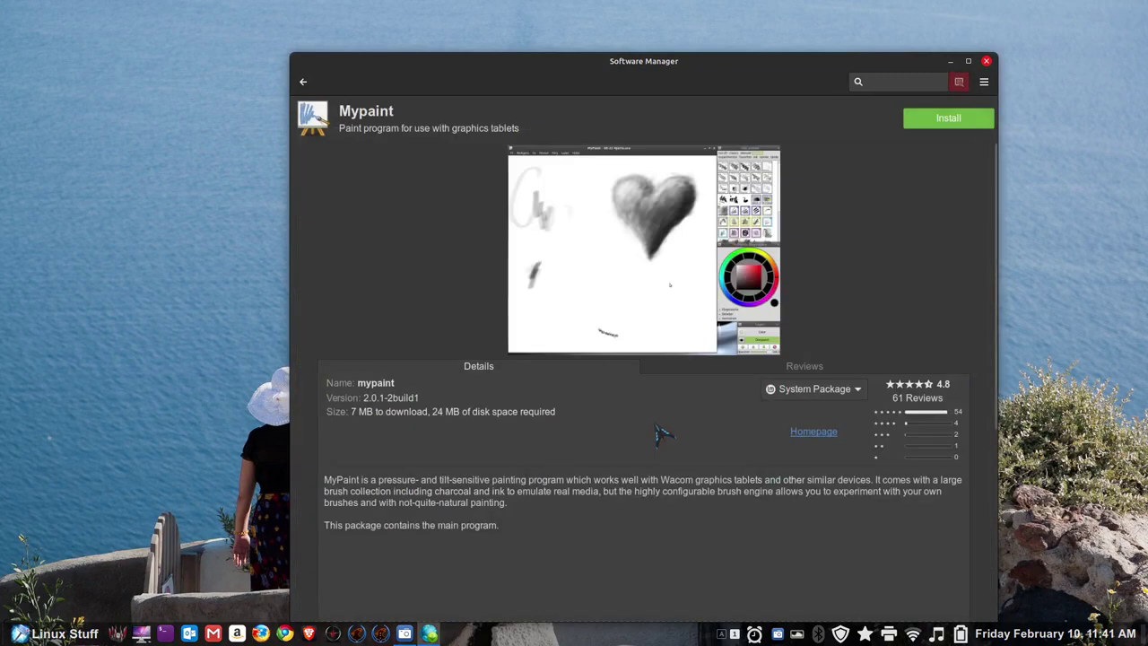
pyautogui.press('BackSpace')
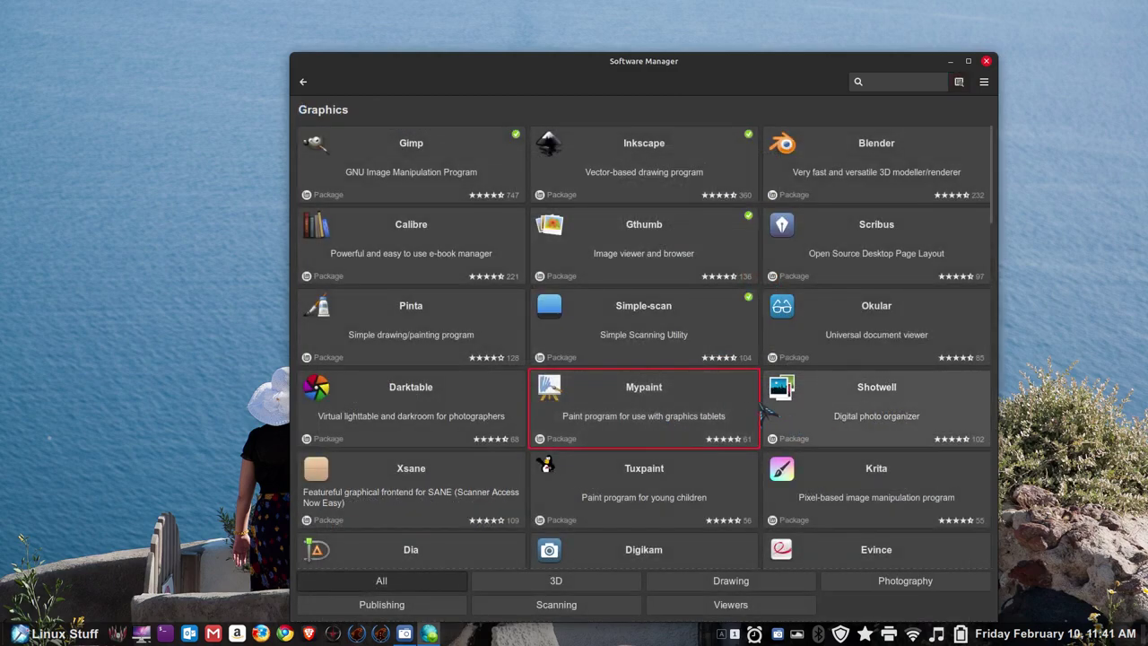
pyautogui.click(664, 475)
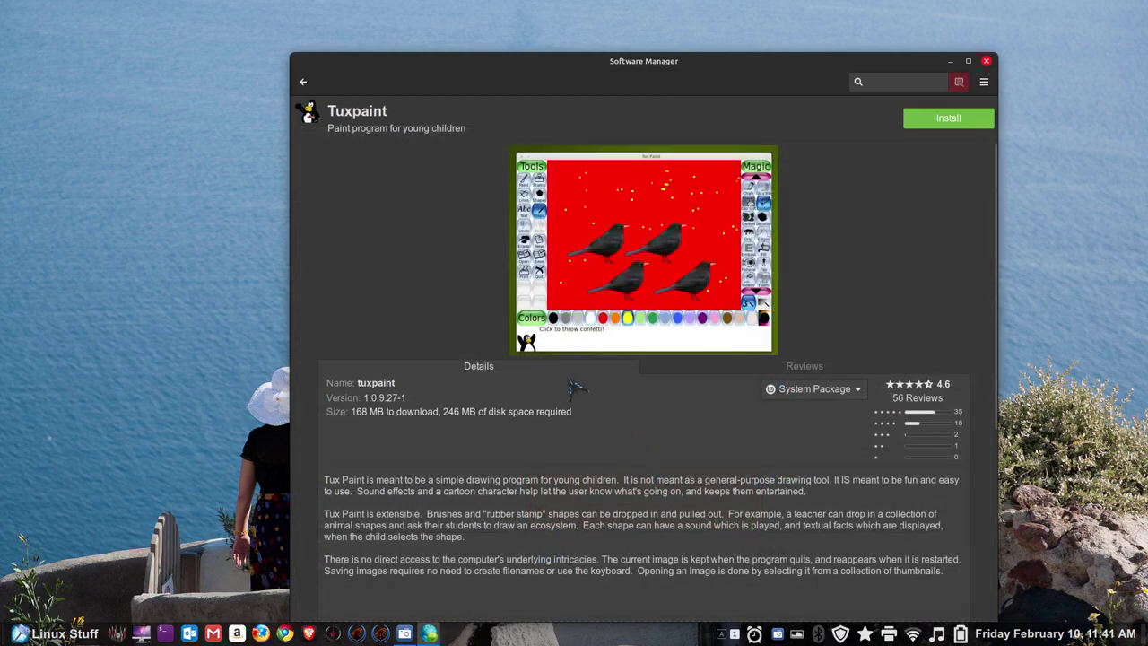
pyautogui.press('BackSpace')
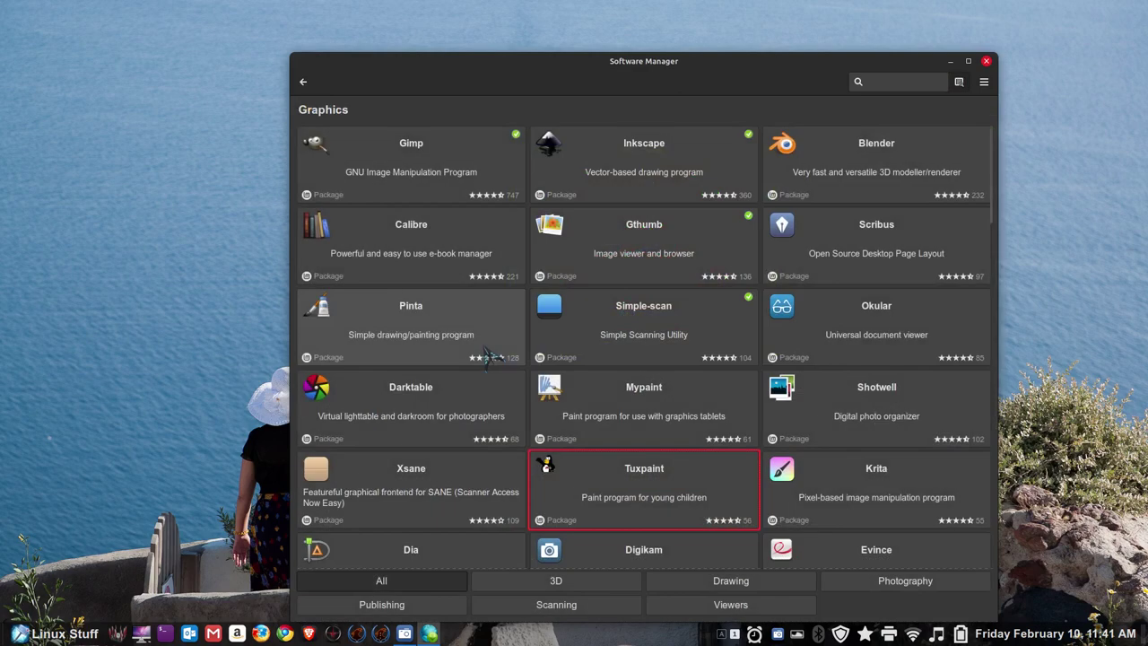
# View Krita's details, return to the Graphics list and open the Inkscape package's details.
pyautogui.scroll(-2, 560, 411)
pyautogui.click(815, 405)
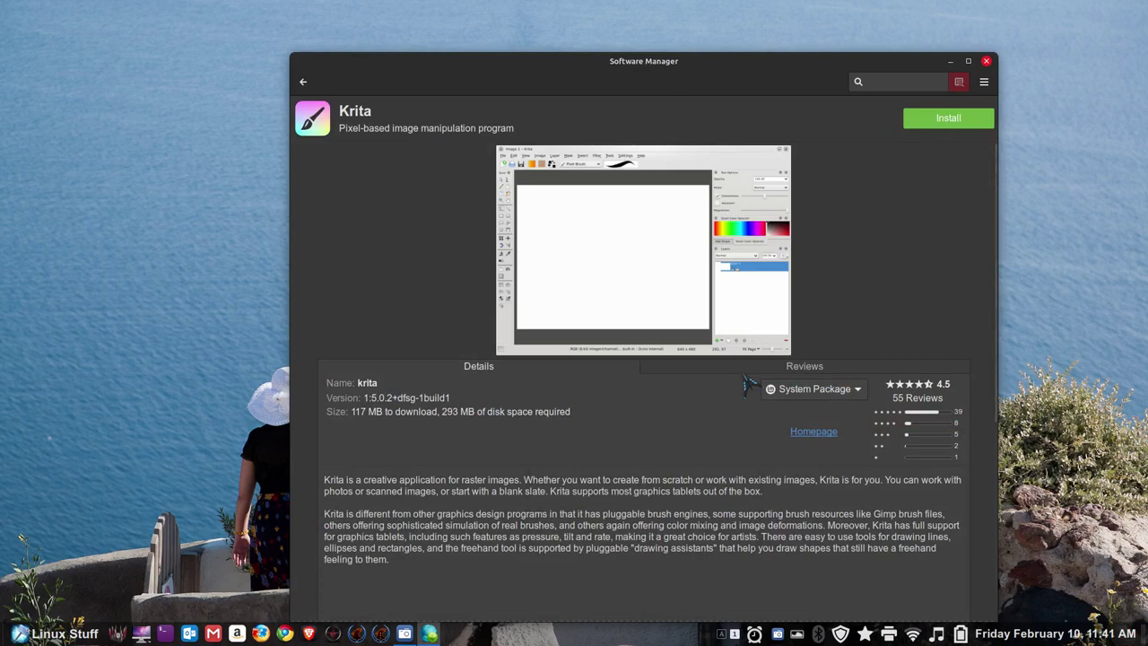
pyautogui.press('BackSpace')
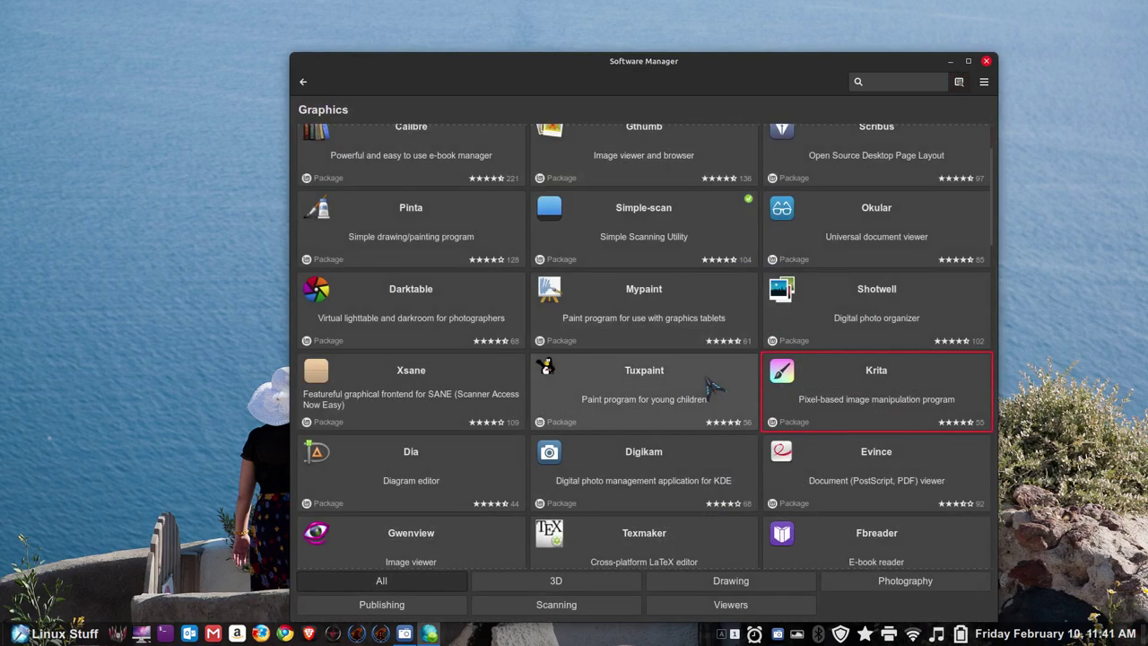
pyautogui.scroll(2, 695, 386)
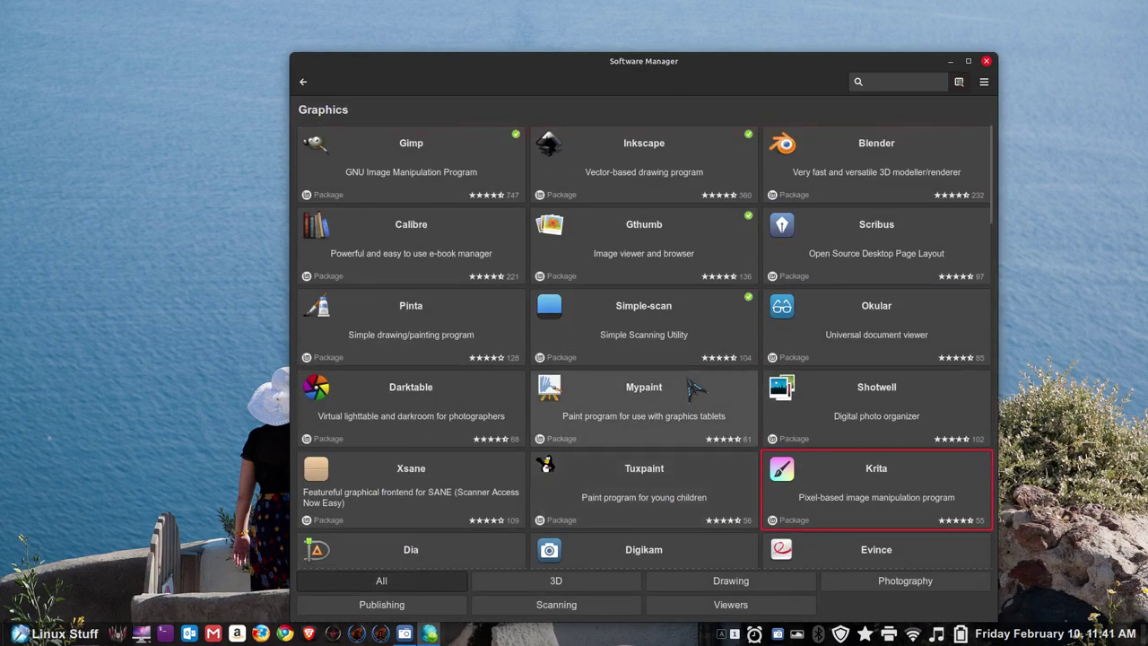
pyautogui.click(623, 116)
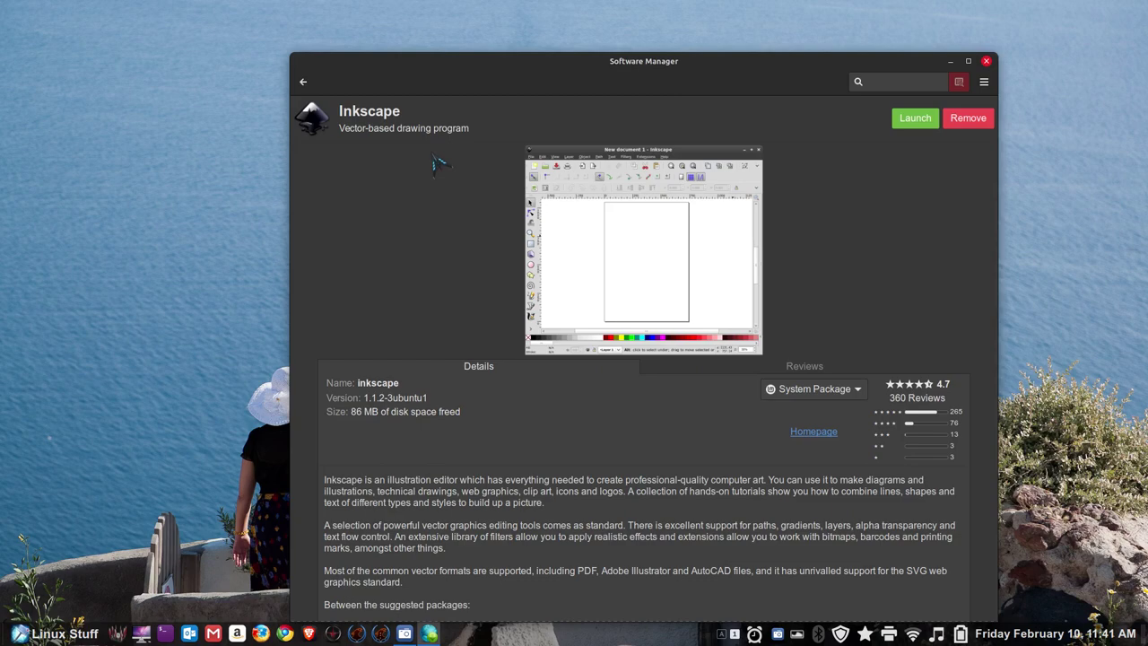
# Return to the Graphics list, view Gimp's details and go back to Software Manager's home page.
pyautogui.press('BackSpace')
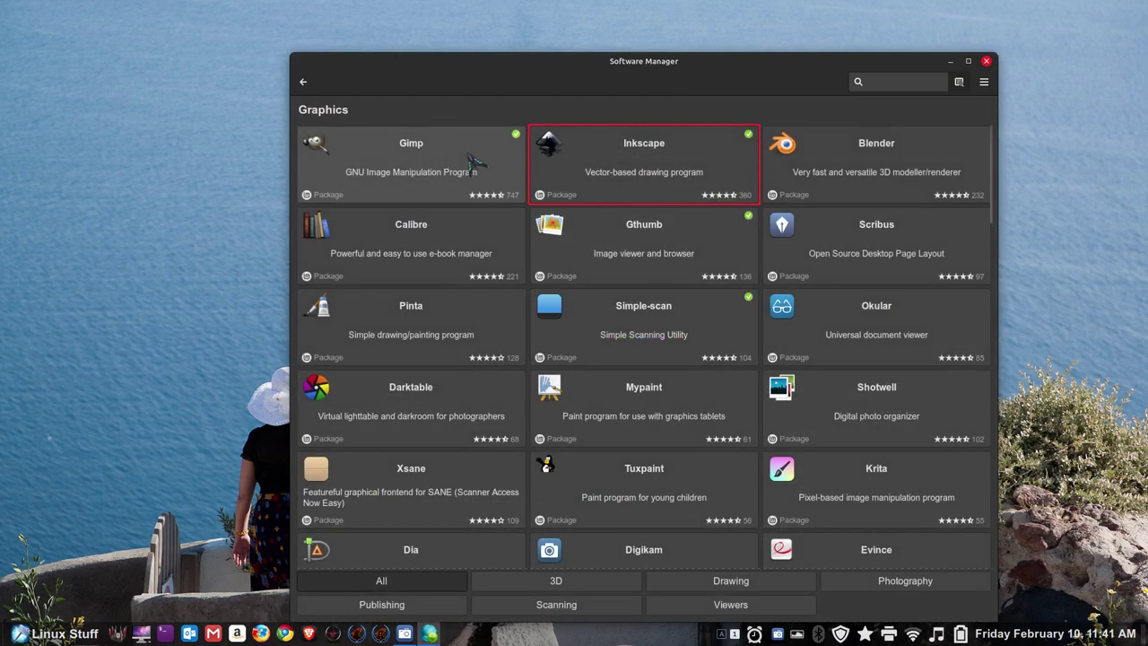
pyautogui.click(473, 161)
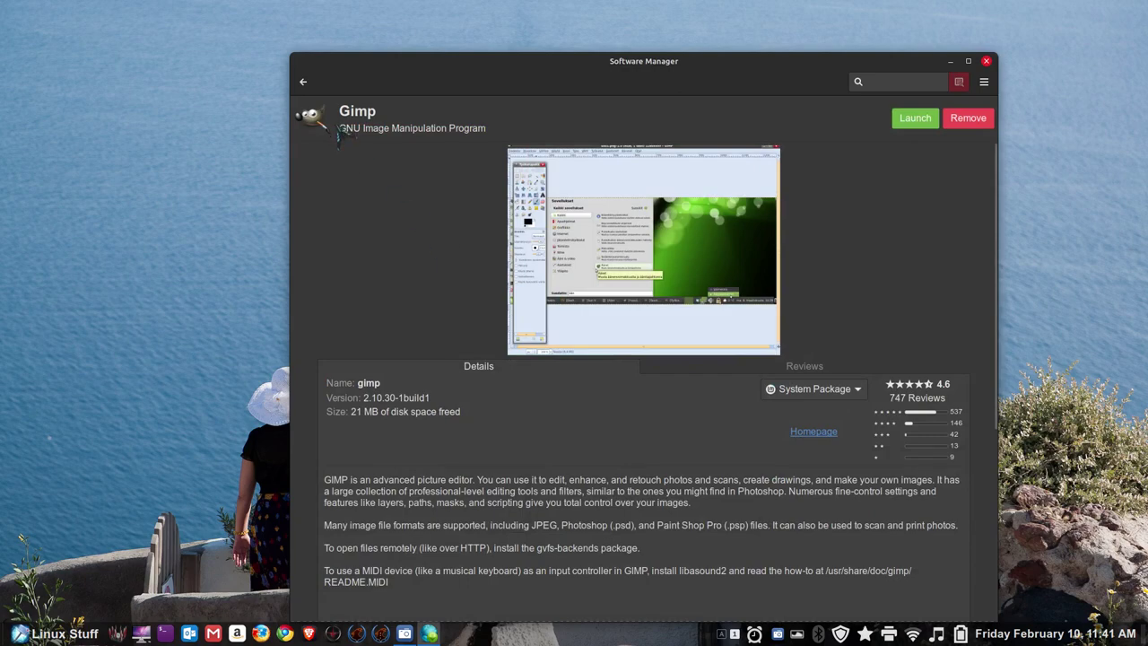
pyautogui.click(304, 81)
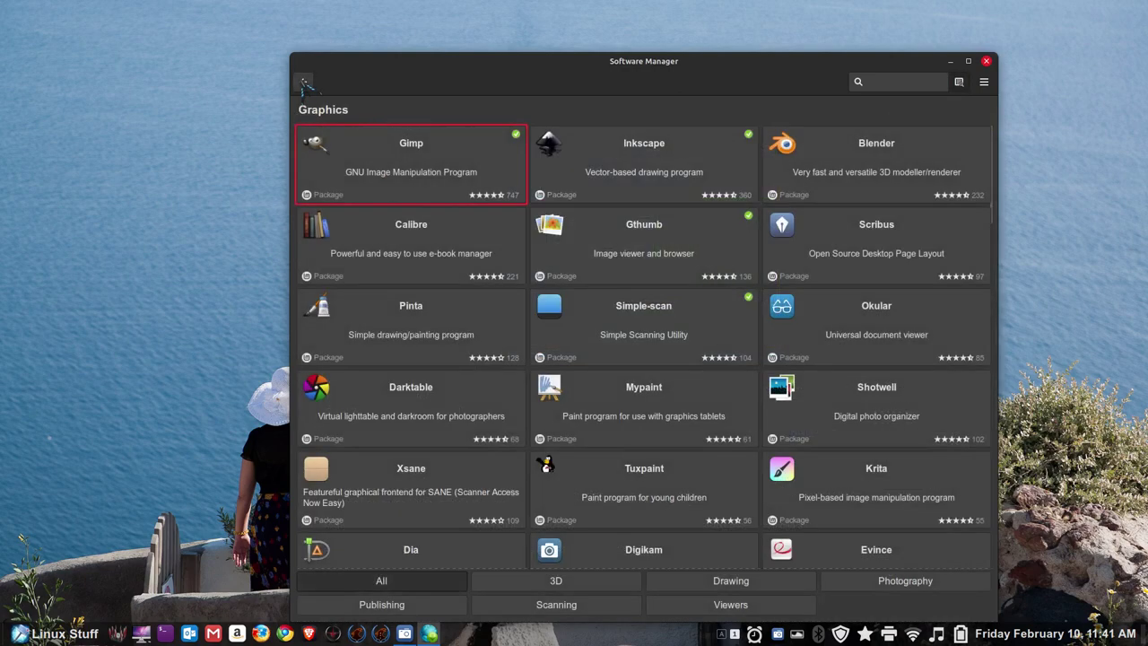
pyautogui.click(303, 82)
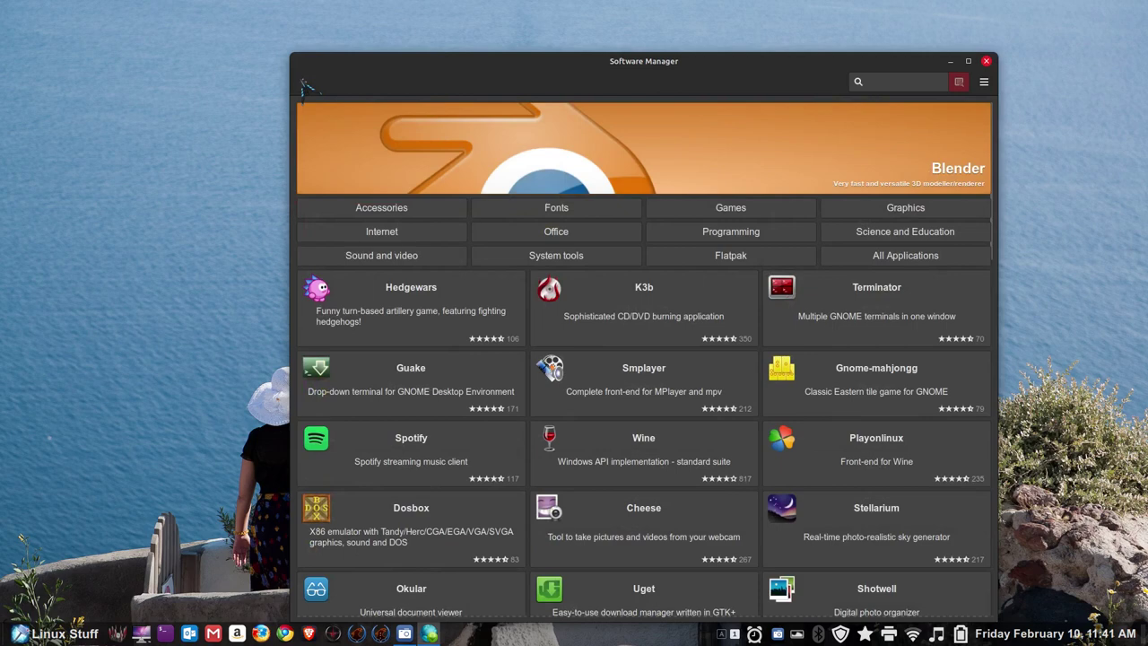
# Open the Office category, refresh the package cache and reopen the Office category.
pyautogui.click(565, 235)
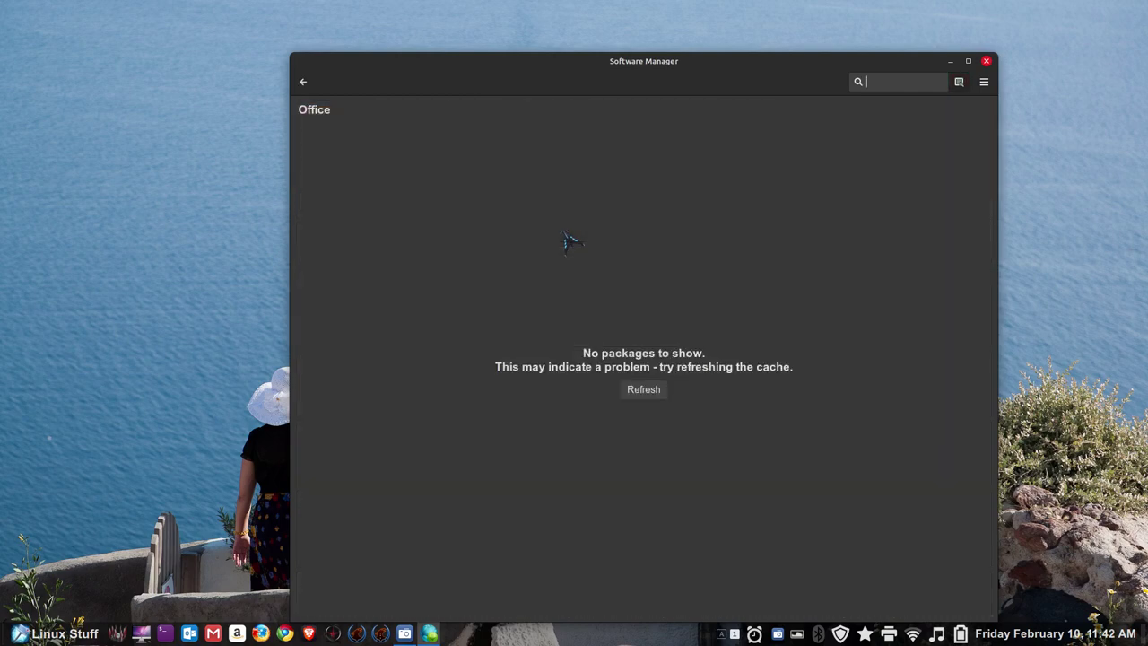
pyautogui.click(645, 391)
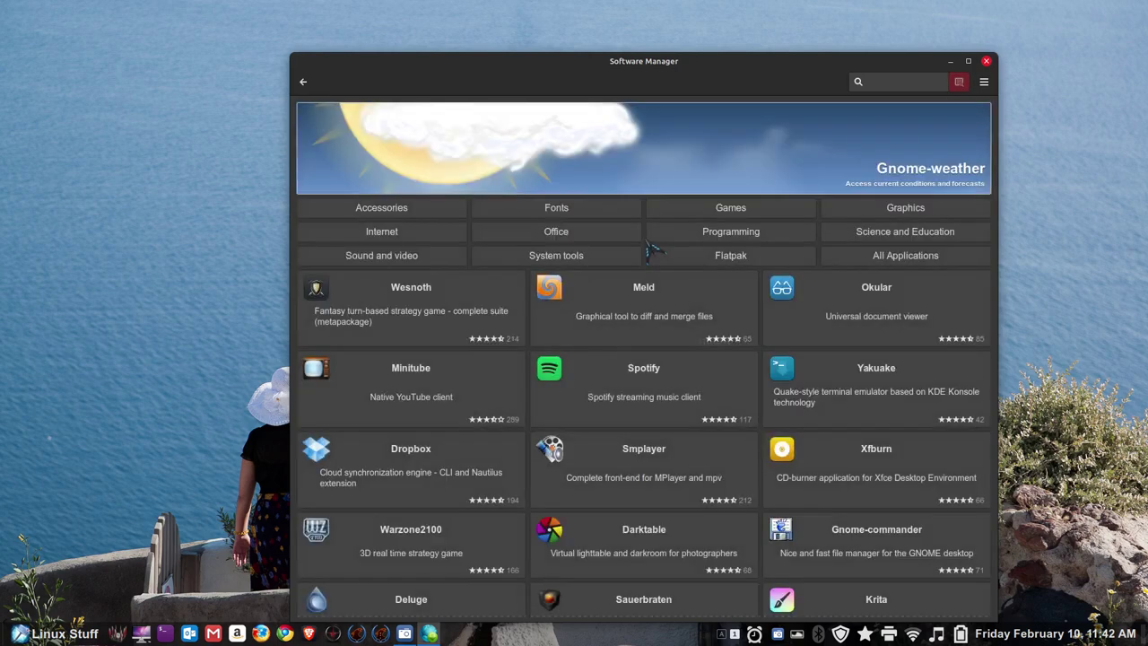
pyautogui.click(628, 239)
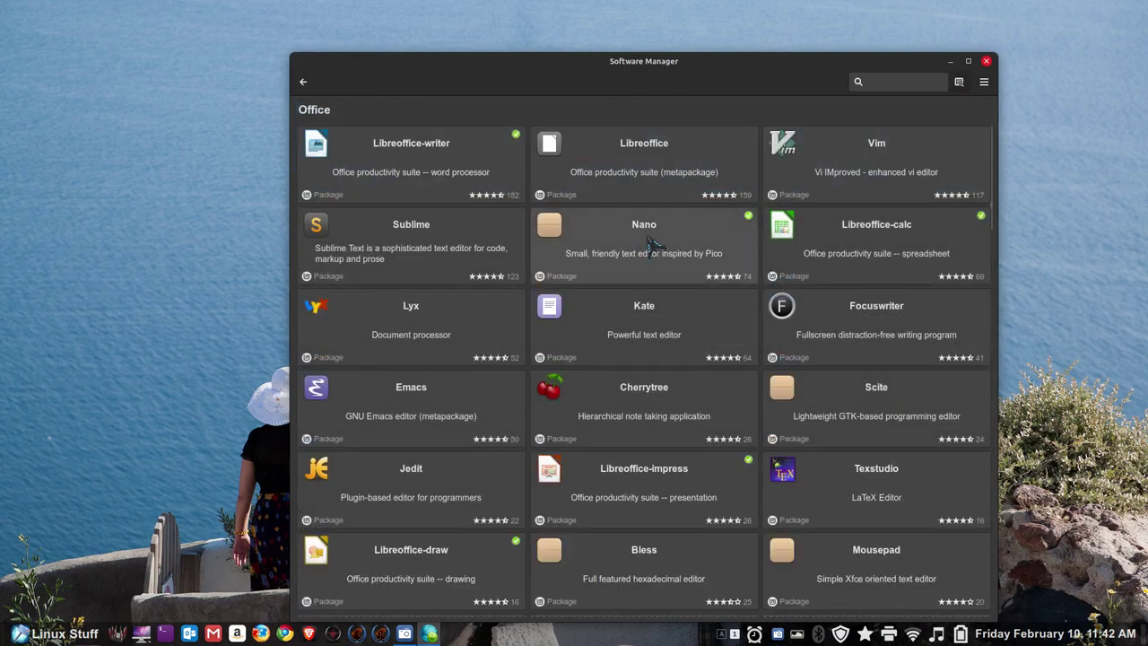
# View the Libreoffice metapackage's details, return to the Office list and launch Libreoffice-writer from its package page.
pyautogui.click(656, 161)
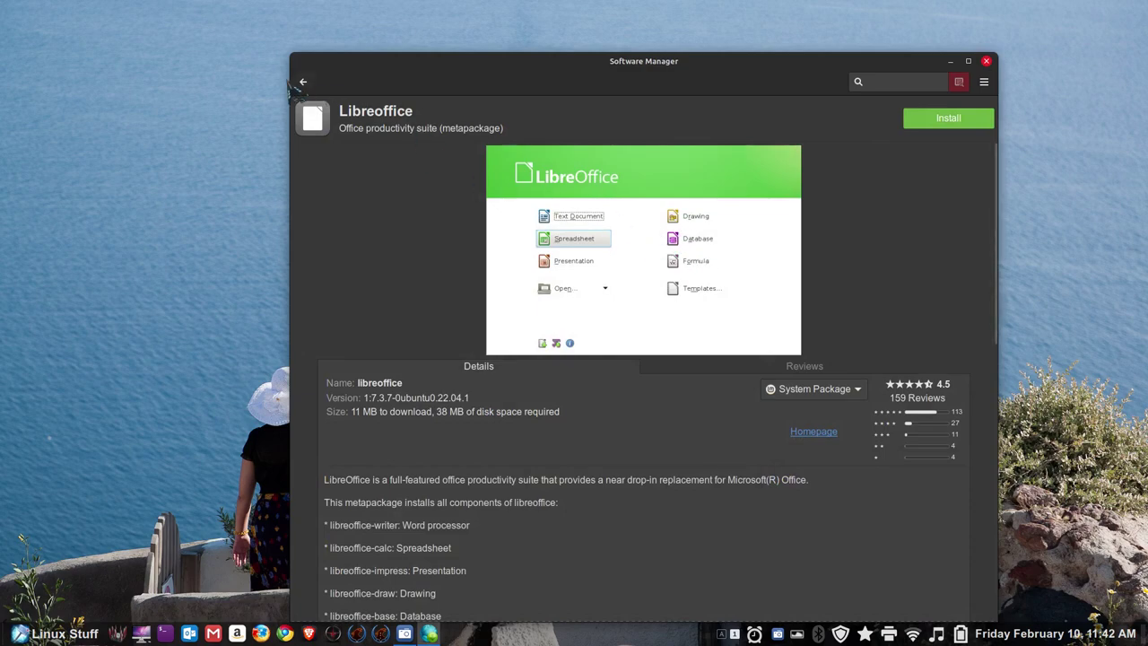
pyautogui.click(303, 82)
pyautogui.click(436, 180)
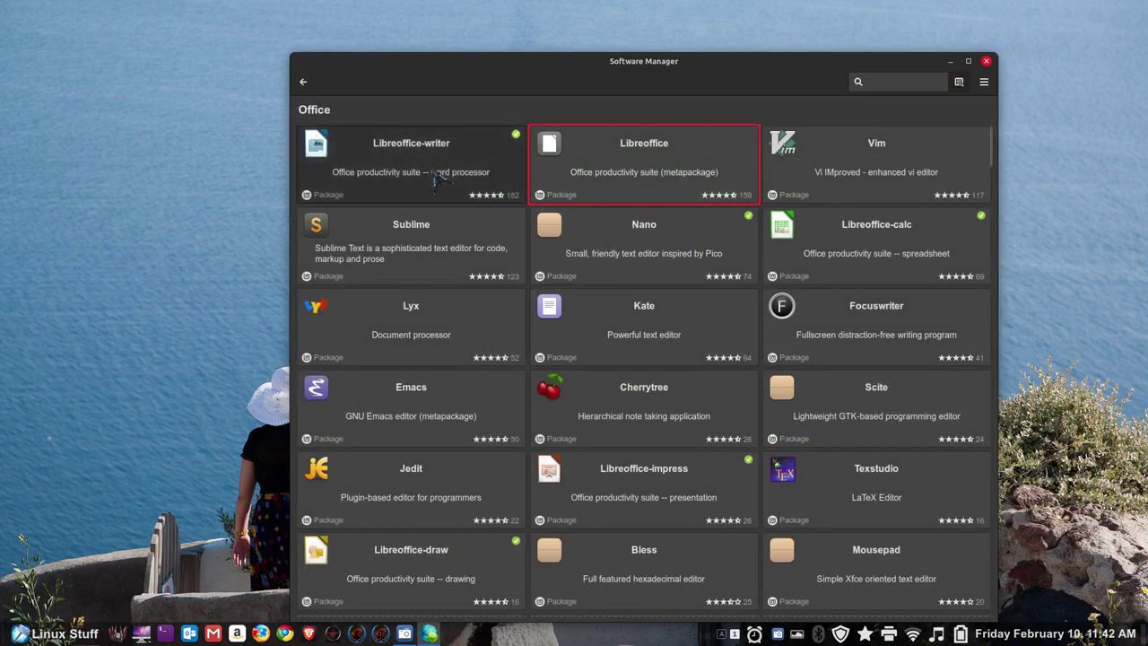
pyautogui.click(945, 117)
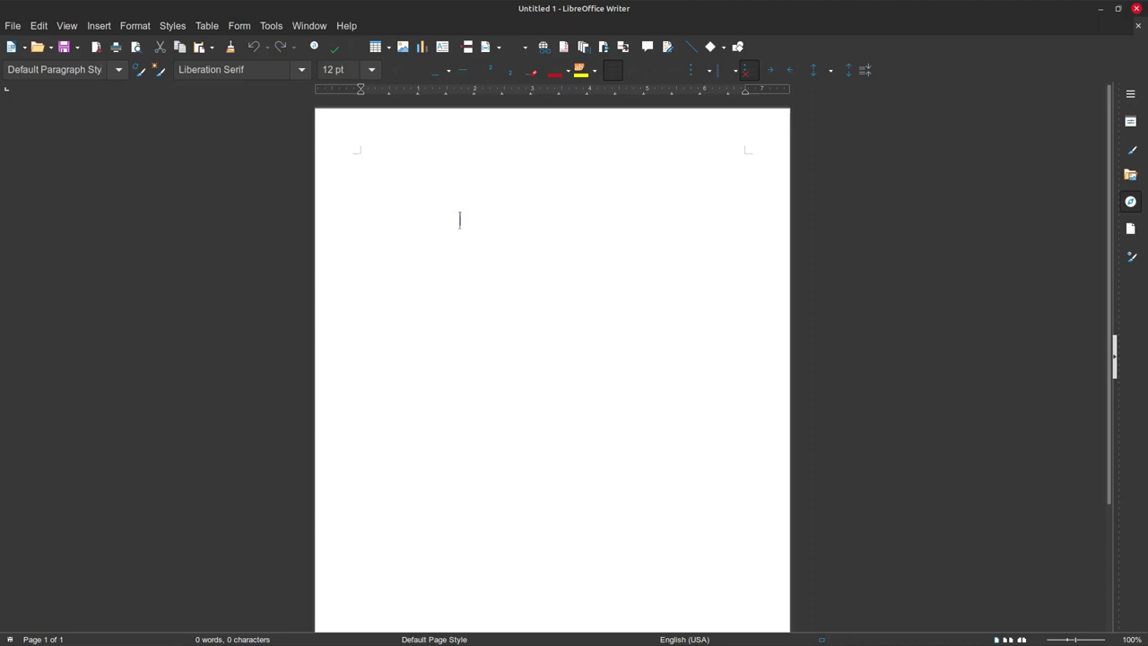
# Enter the misspelled word "Tyest" in the blank document and correct it with the spelling suggestion "Test".
pyautogui.write('tyest')
pyautogui.rightClick(370, 163)
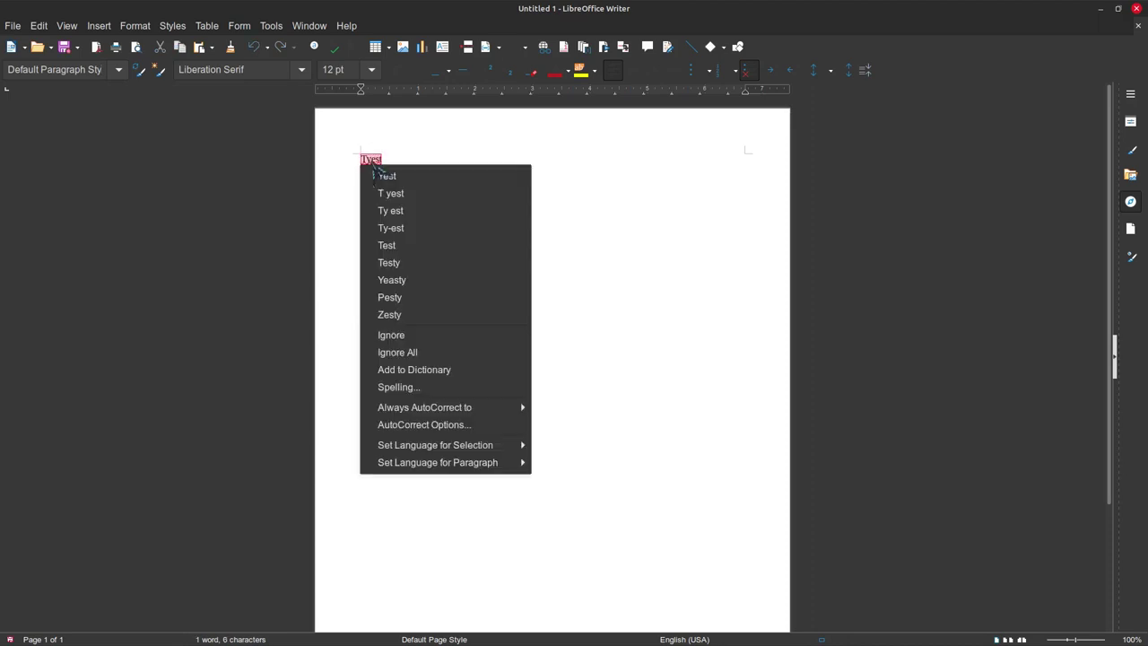
pyautogui.click(430, 251)
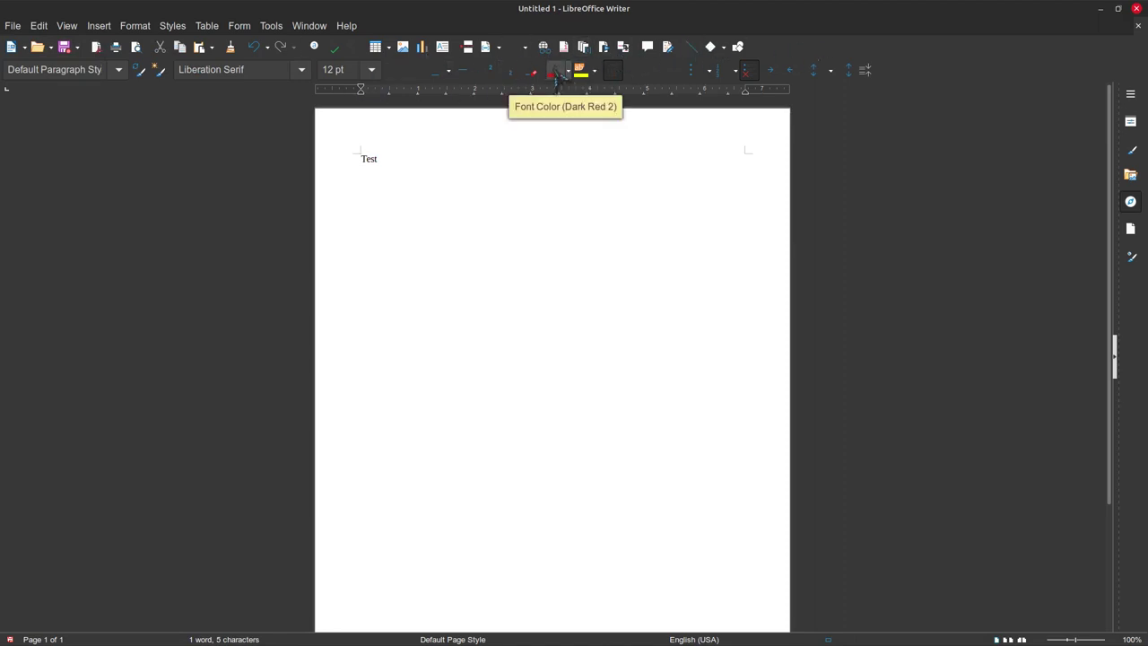
# View LibreOffice's version information in the About dialog and close it.
pyautogui.click(349, 27)
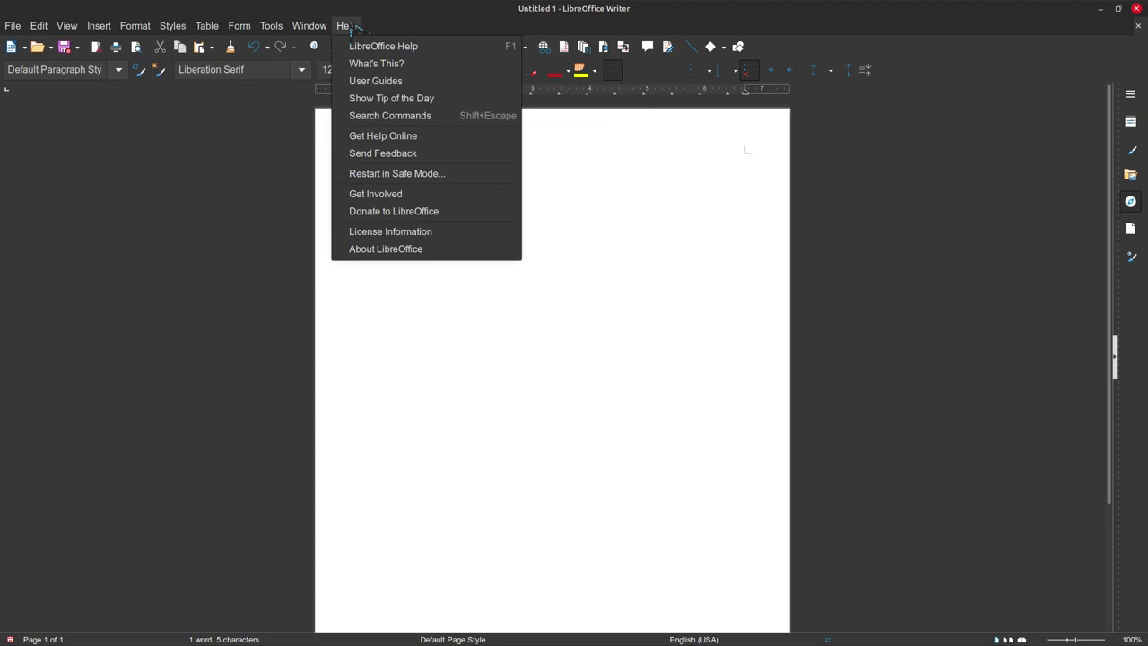
pyautogui.click(440, 250)
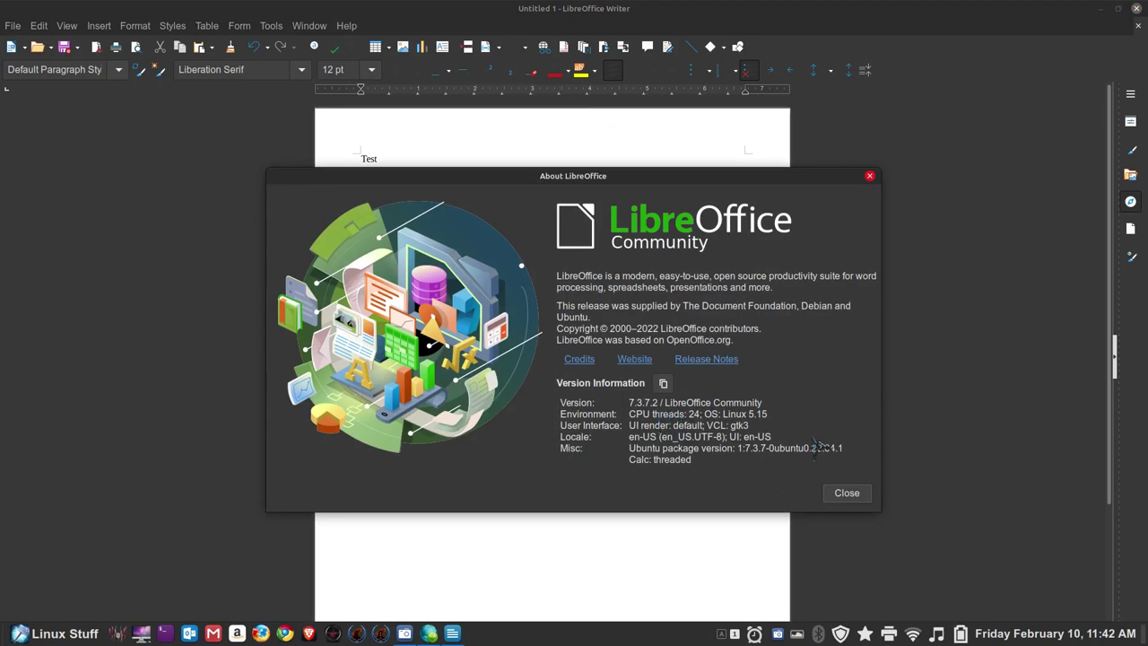
pyautogui.click(846, 494)
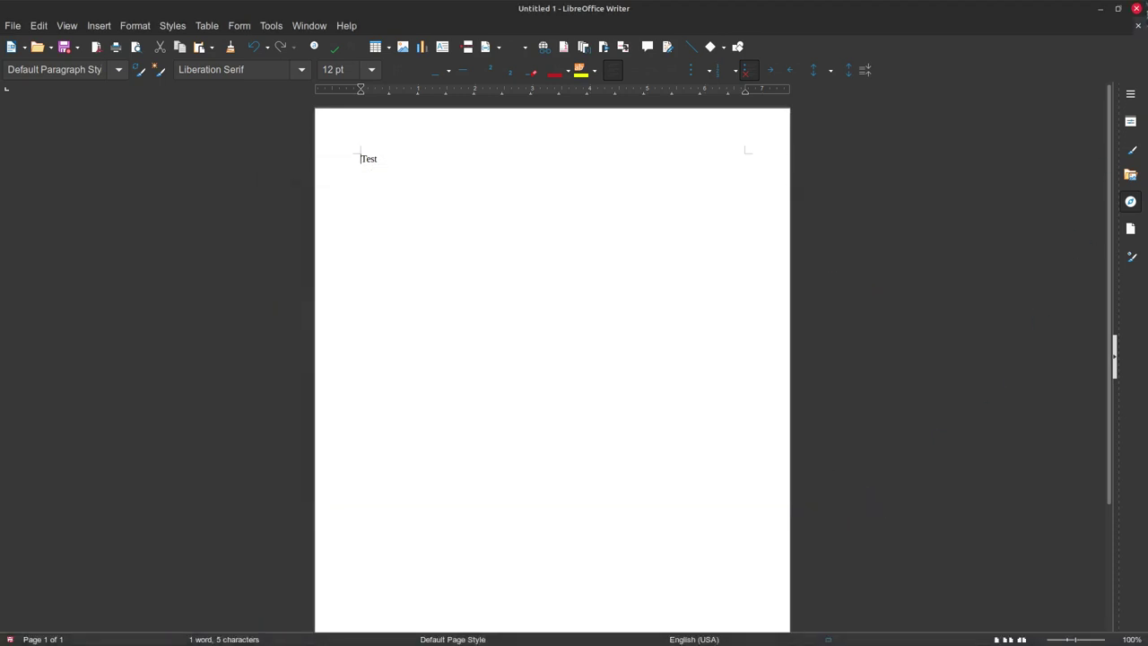
# Close the Writer document without saving and go back from Libreoffice-writer's page to Software Manager's home page.
pyautogui.click(1139, 25)
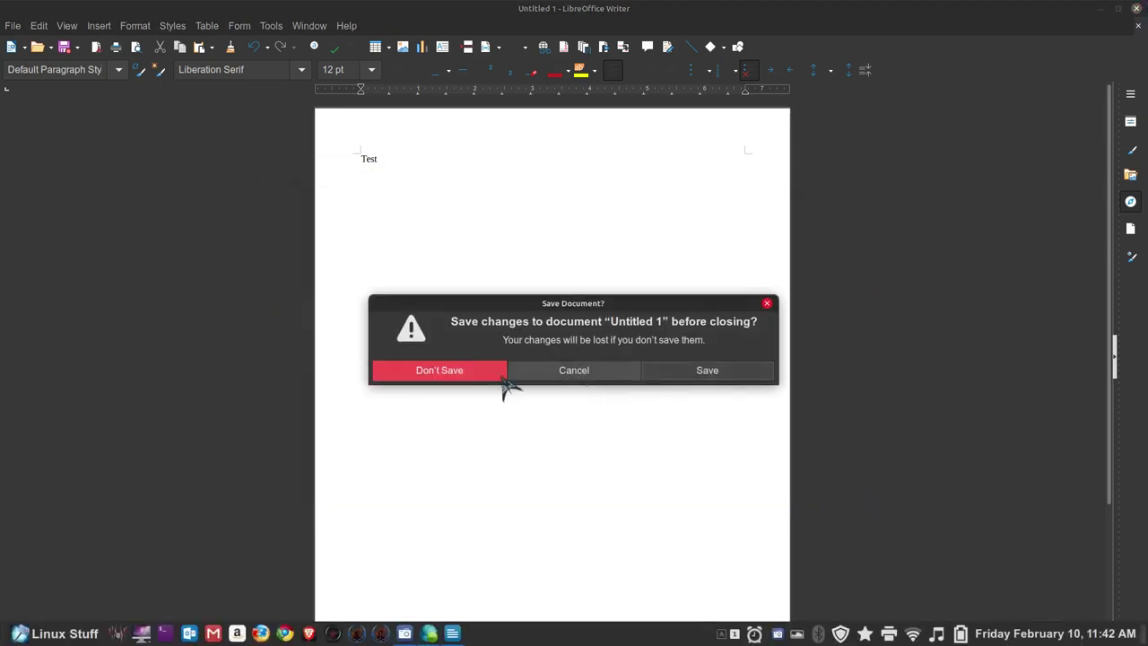
pyautogui.click(439, 373)
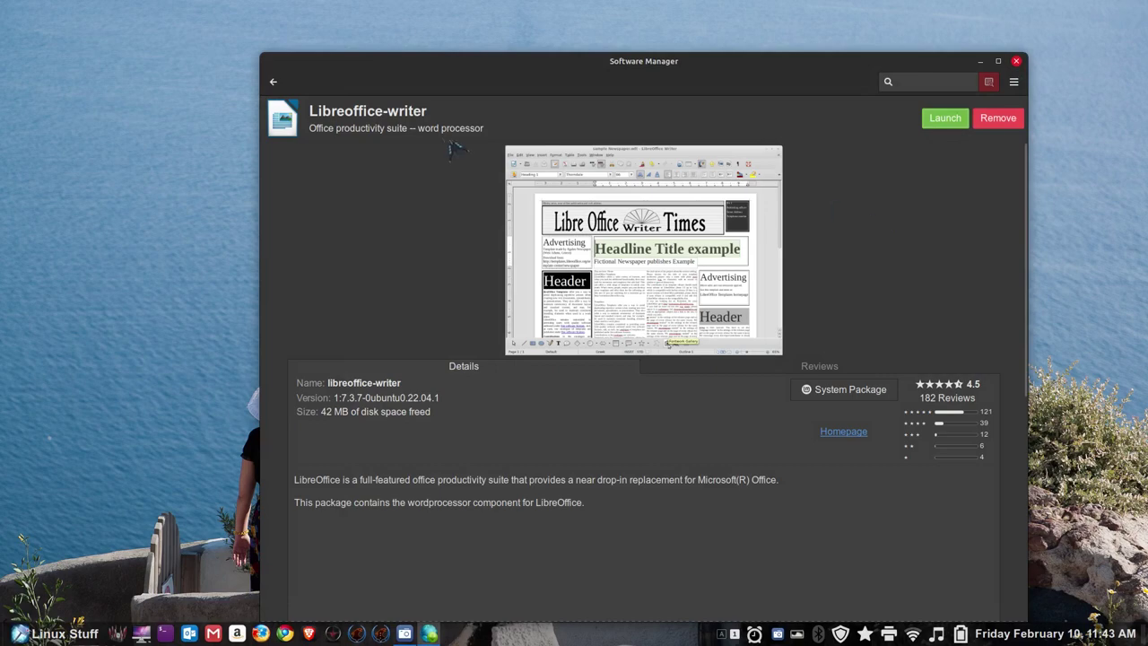
pyautogui.click(275, 82)
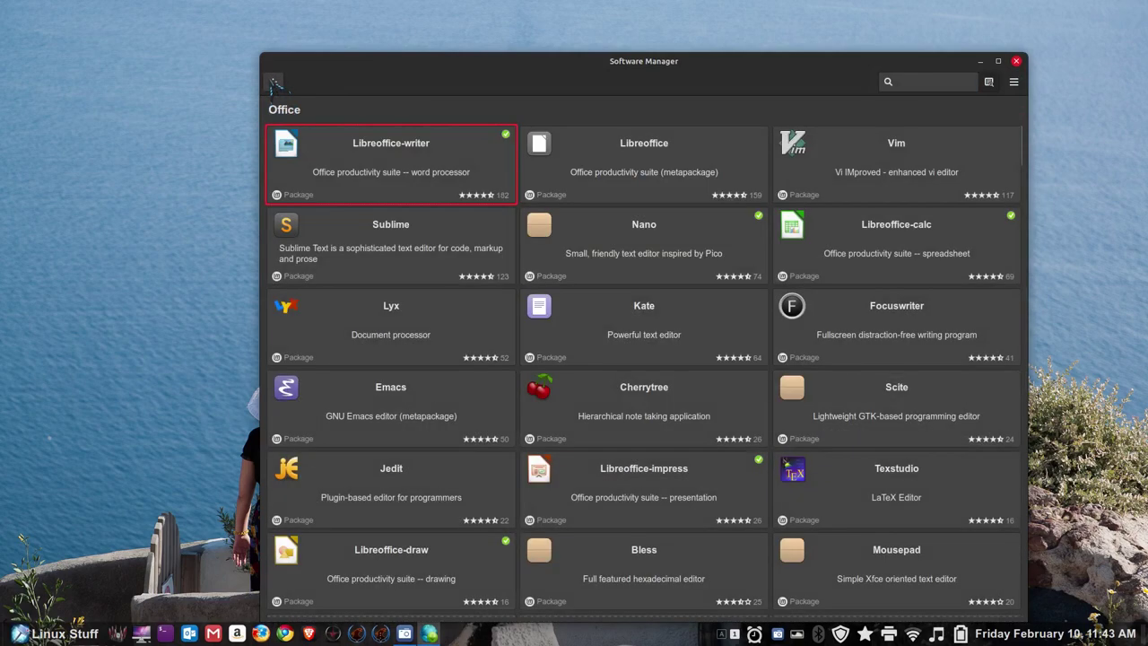
pyautogui.click(274, 83)
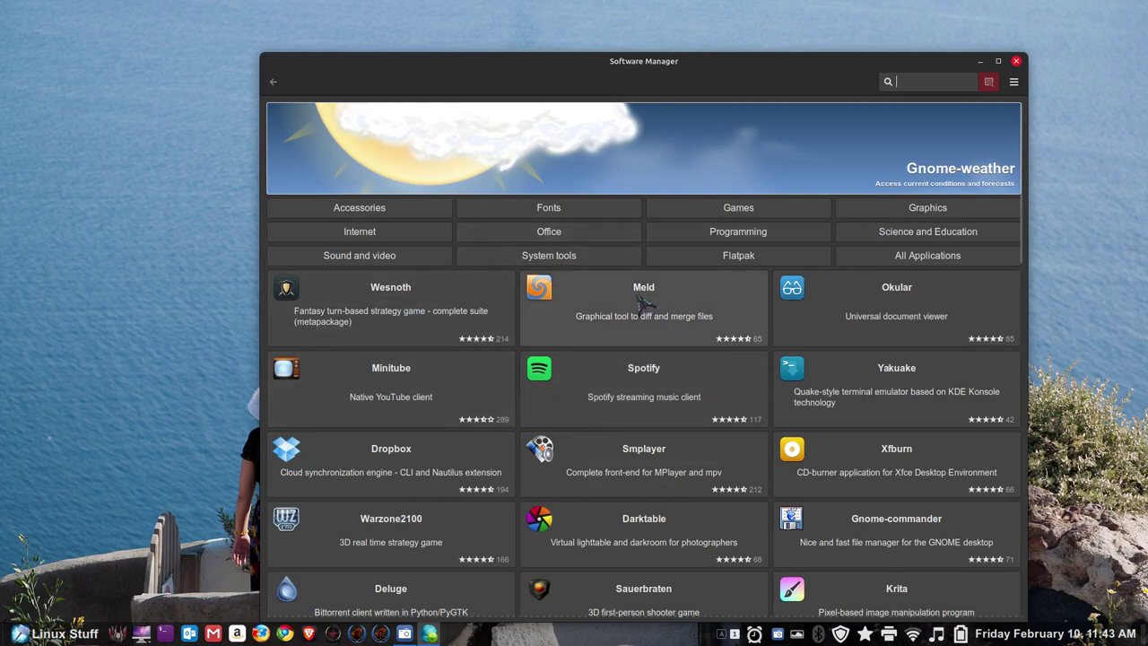
# Open the Office category and browse the applications it offers.
pyautogui.click(551, 232)
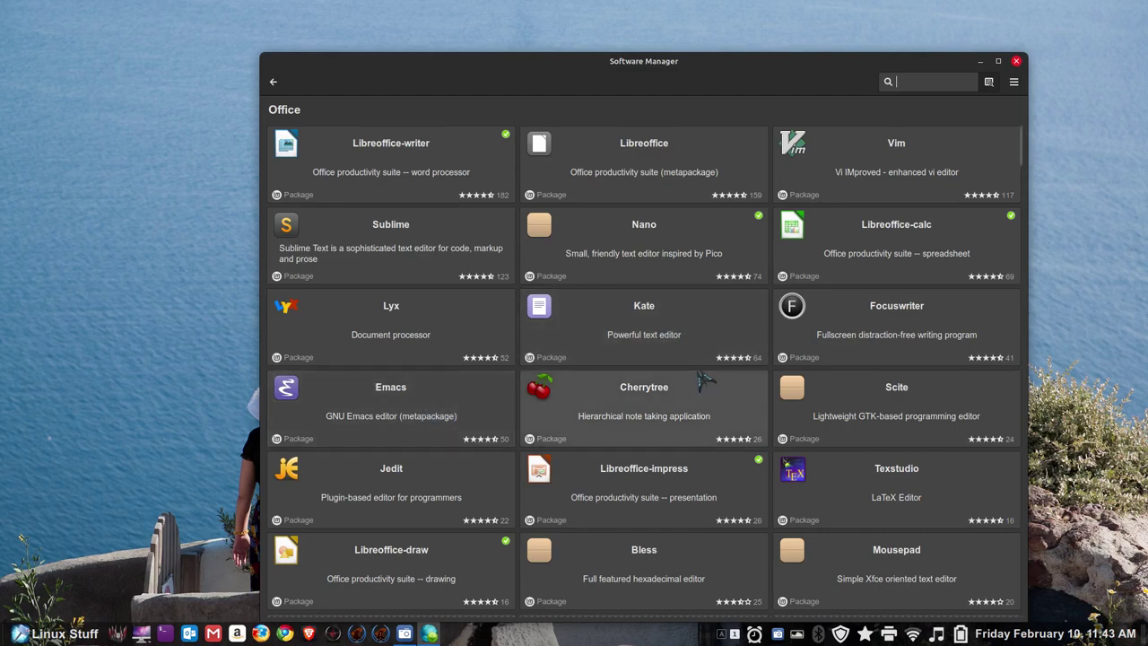
pyautogui.scroll(-5, 726, 347)
pyautogui.scroll(-5, 727, 347)
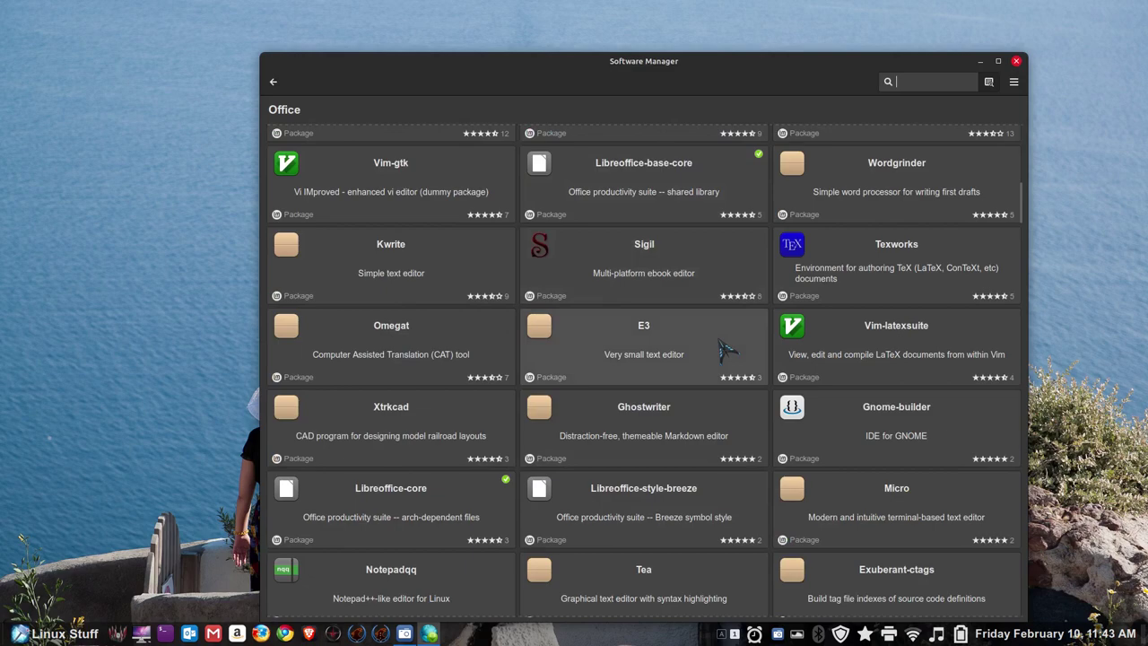
pyautogui.scroll(12, 726, 347)
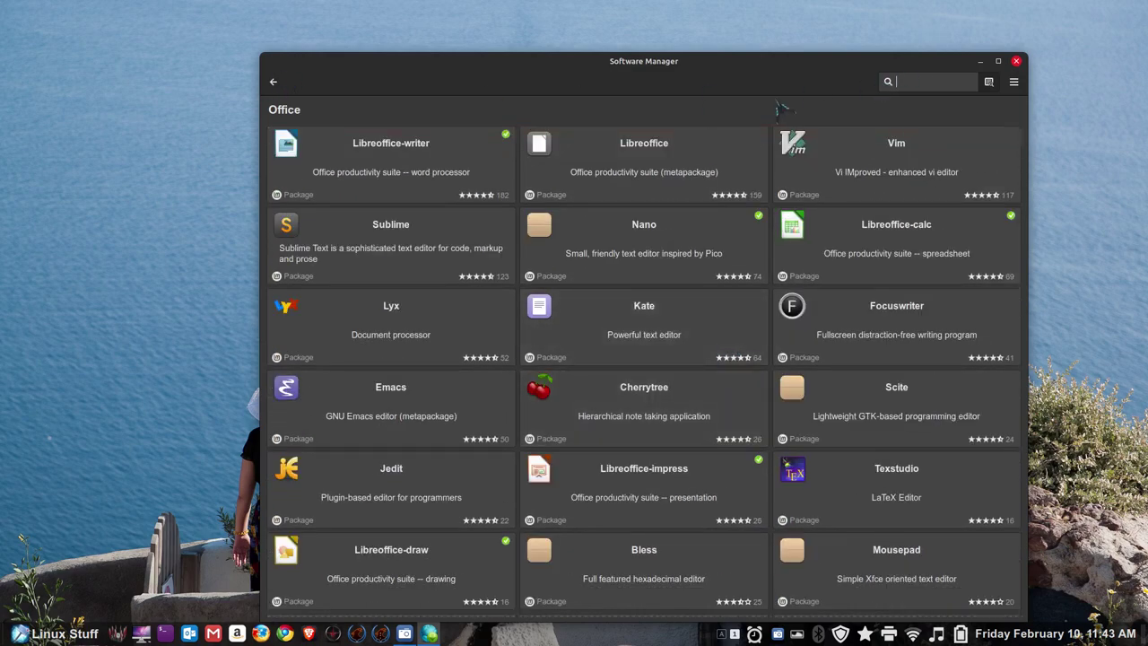
# Search the packages for "libreoffice", browse the results and return to the home page.
pyautogui.write('libre')
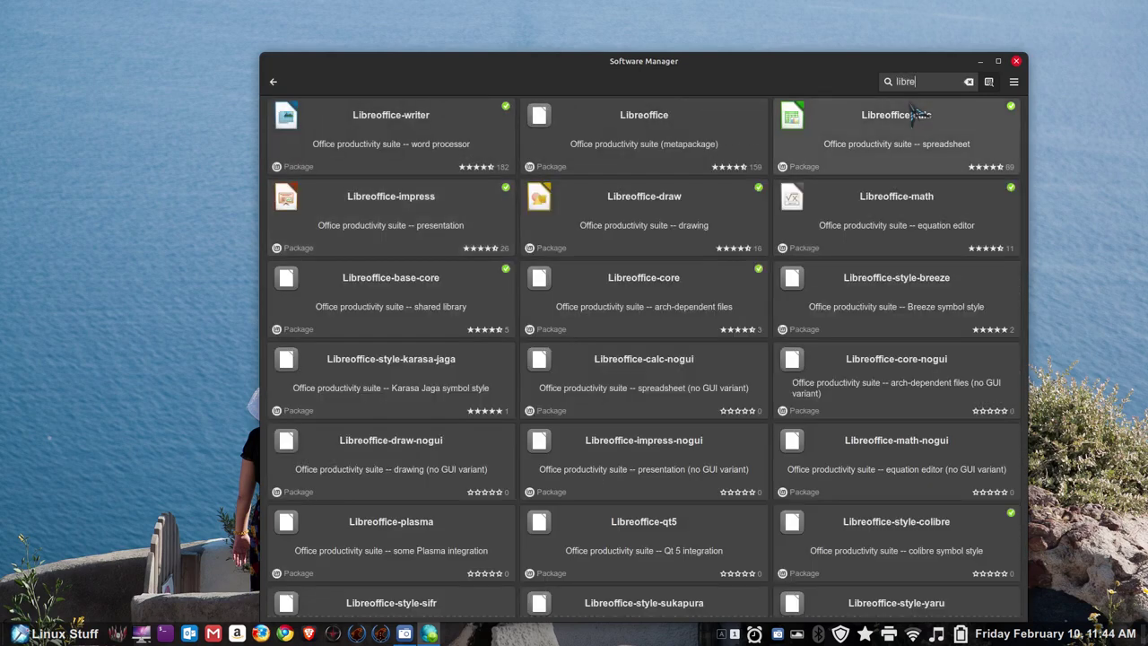
pyautogui.write('office')
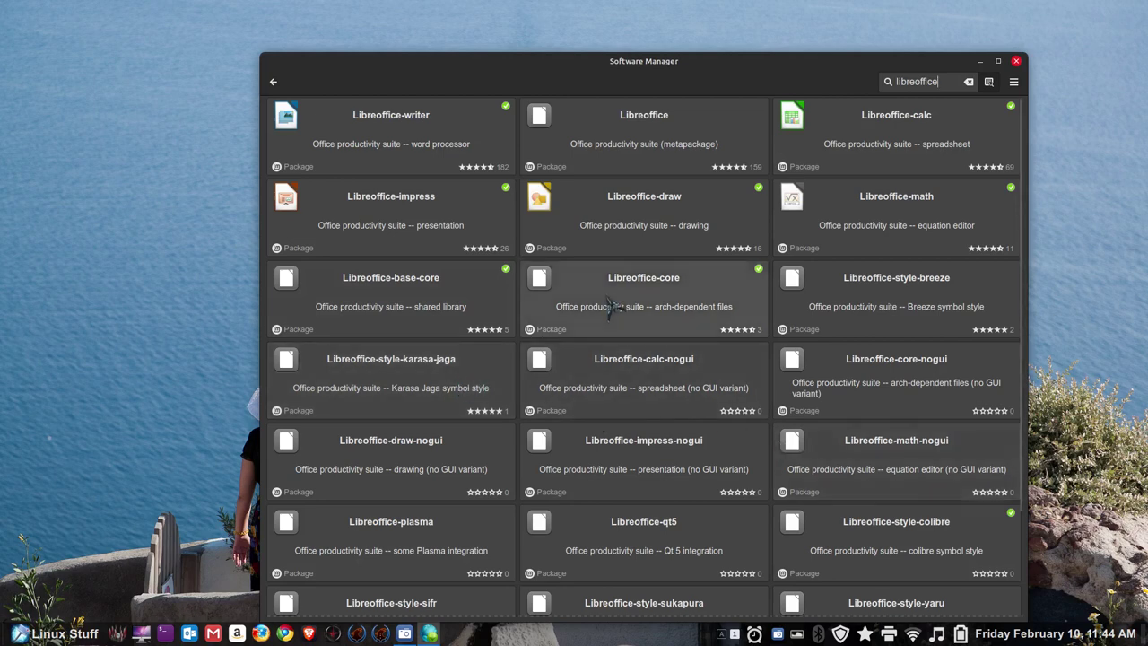
pyautogui.scroll(-1, 626, 323)
pyautogui.scroll(-1, 626, 323)
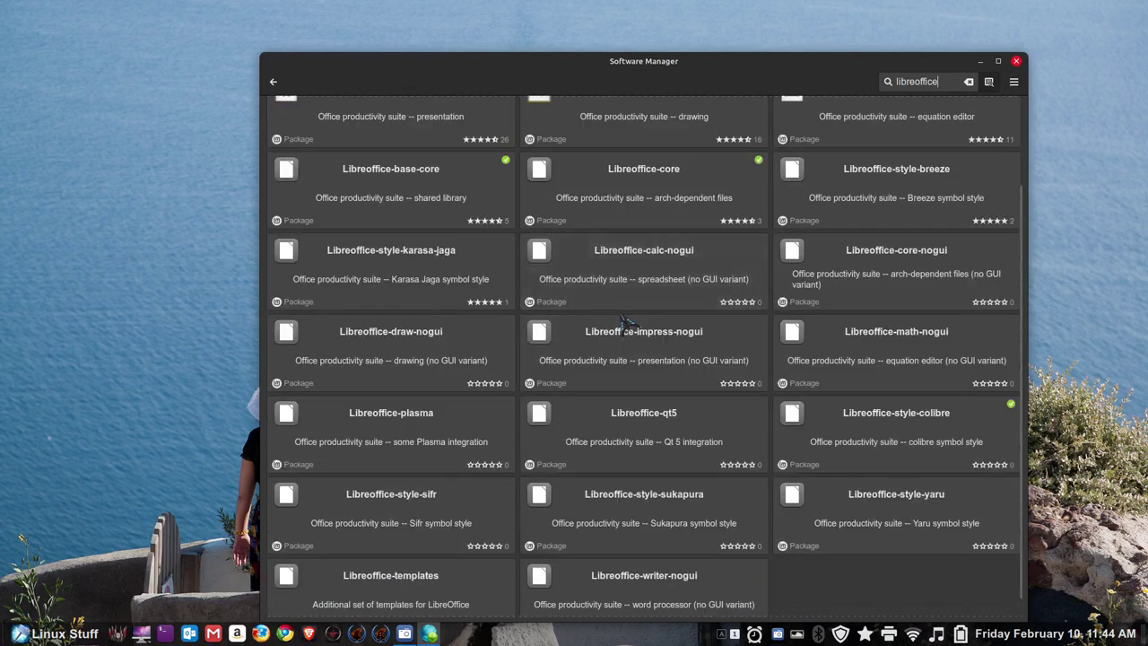
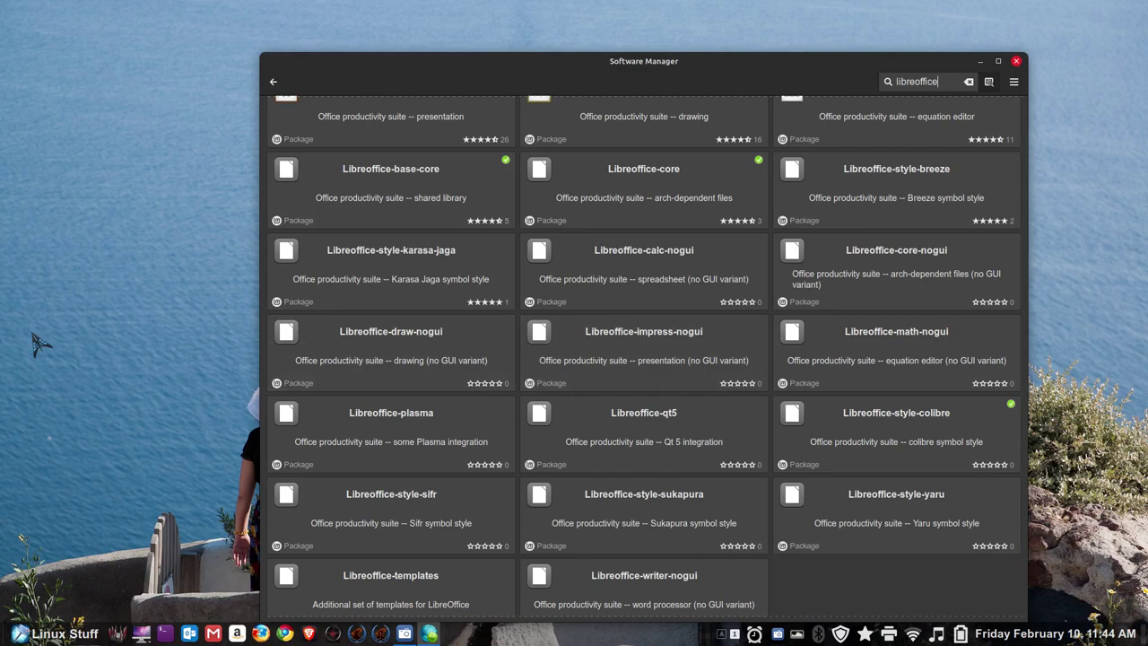
pyautogui.click(277, 85)
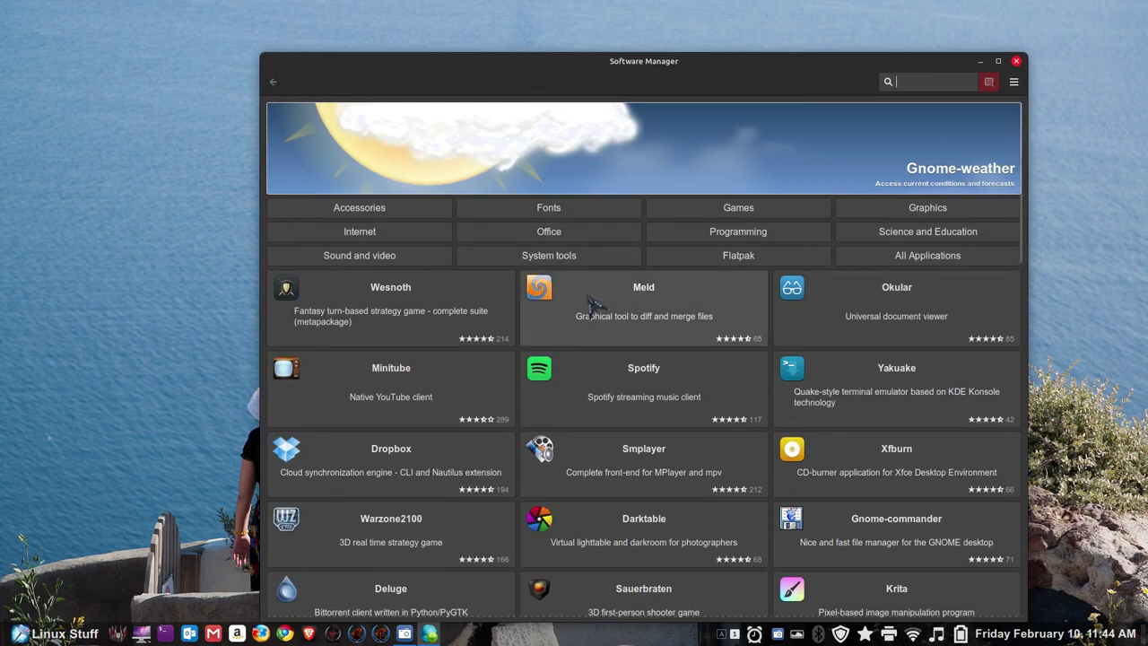
# Open the Fonts category, examine the details of Ttf-mscorefonts-installer and return to the Fonts list.
pyautogui.click(572, 211)
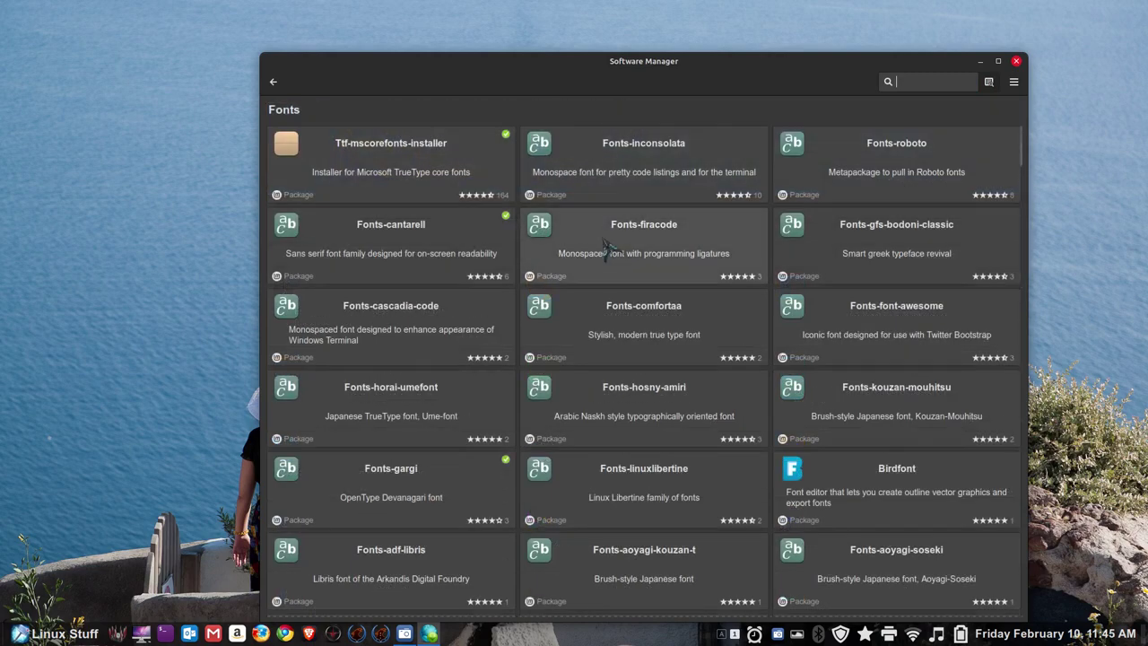
pyautogui.click(379, 163)
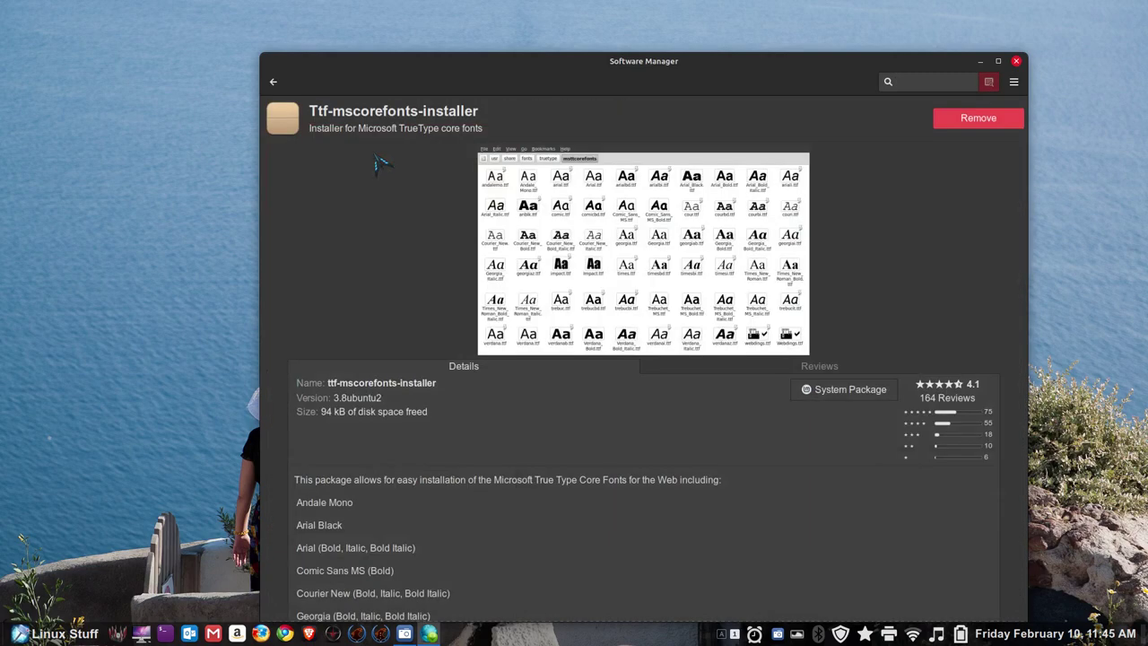
pyautogui.scroll(-5, 395, 260)
pyautogui.scroll(5, 385, 283)
pyautogui.click(274, 82)
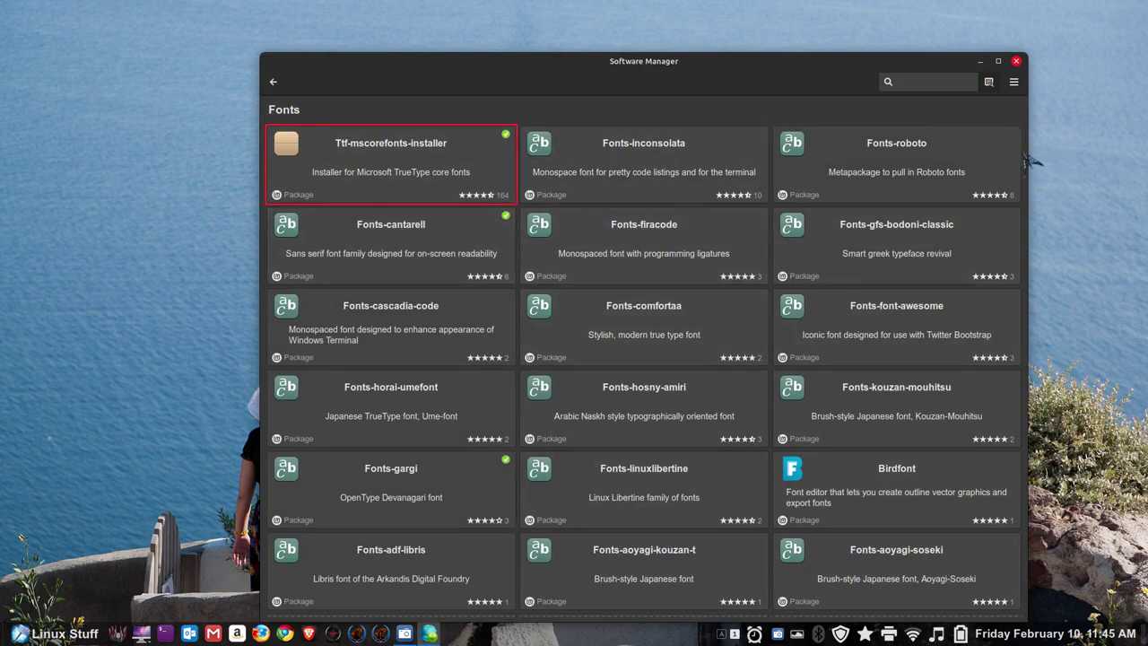
# Browse the packages in the Fonts list and return to Software Manager's home page.
pyautogui.scroll(-2, 1023, 162)
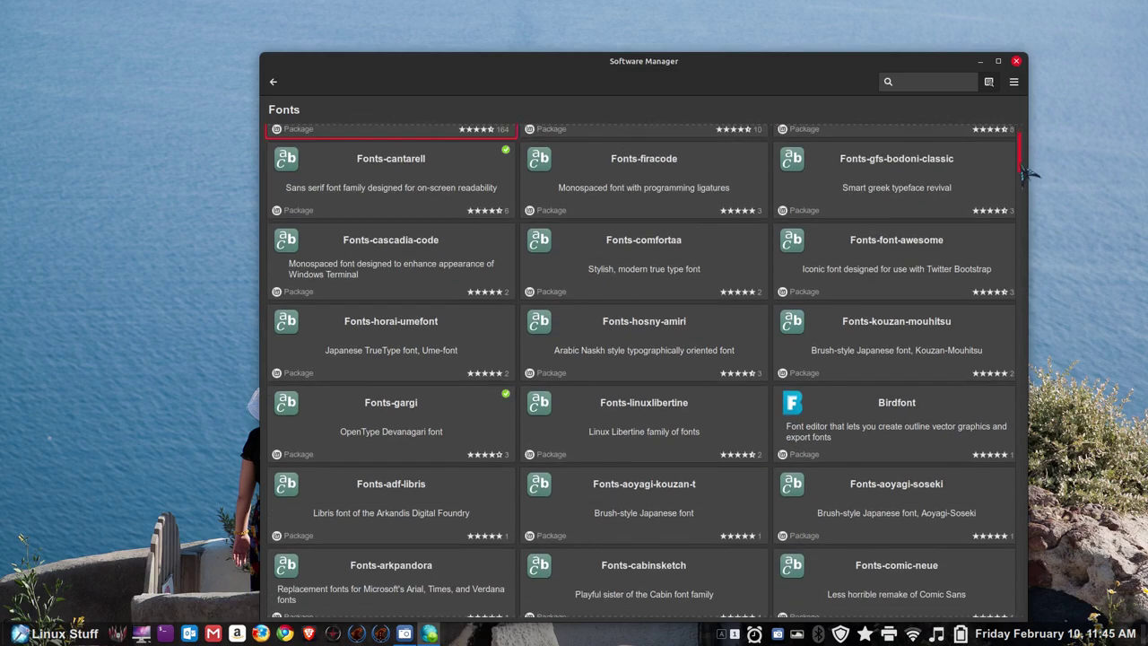
pyautogui.scroll(2, 1027, 170)
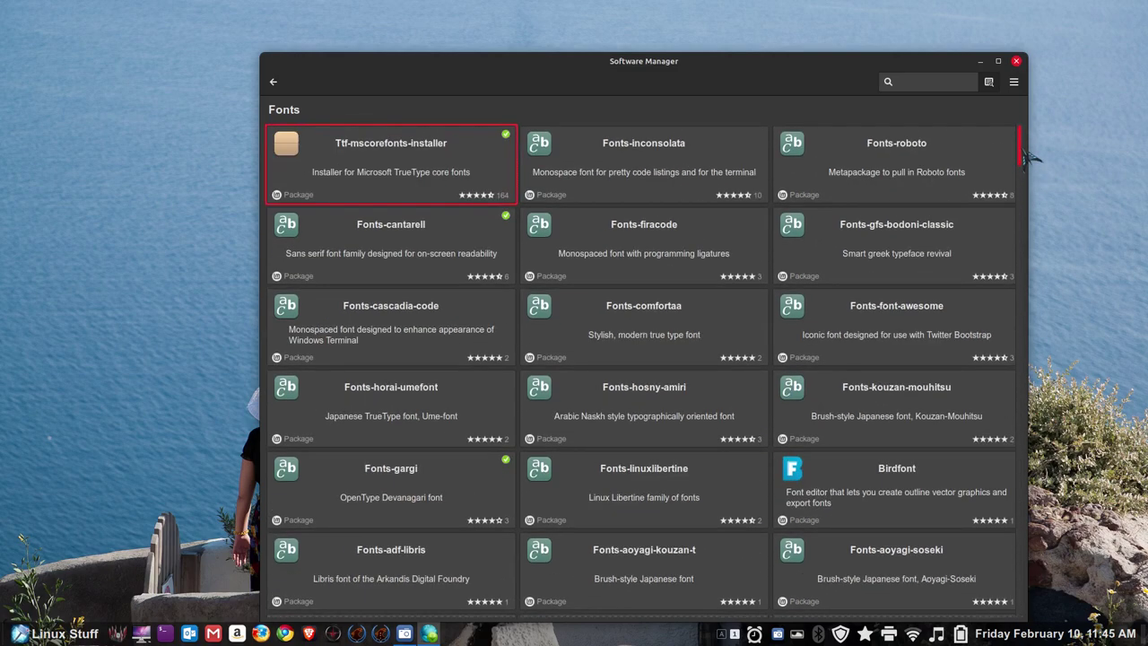
pyautogui.click(277, 84)
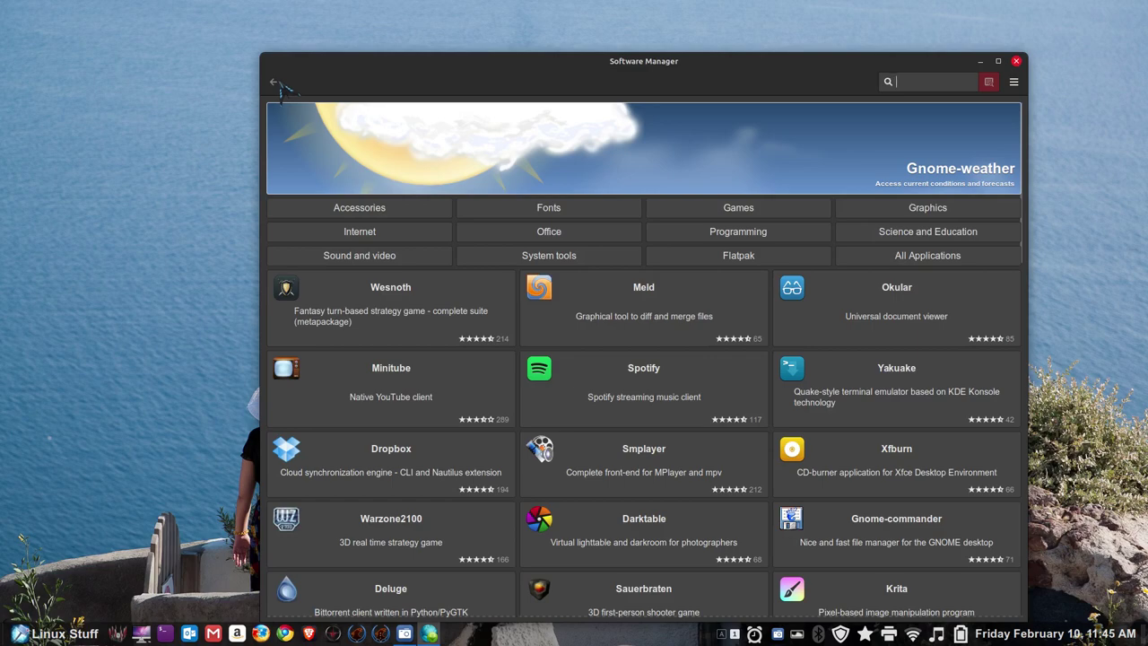
# Open the Sound and video category and view K3b's package details.
pyautogui.click(384, 263)
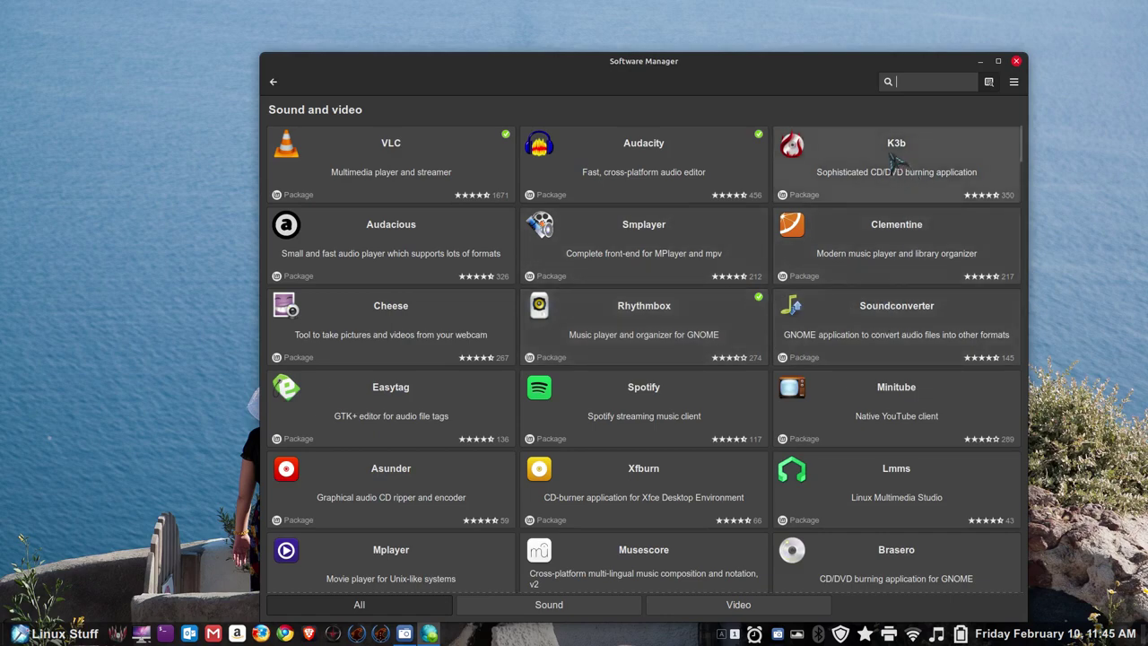
pyautogui.click(897, 166)
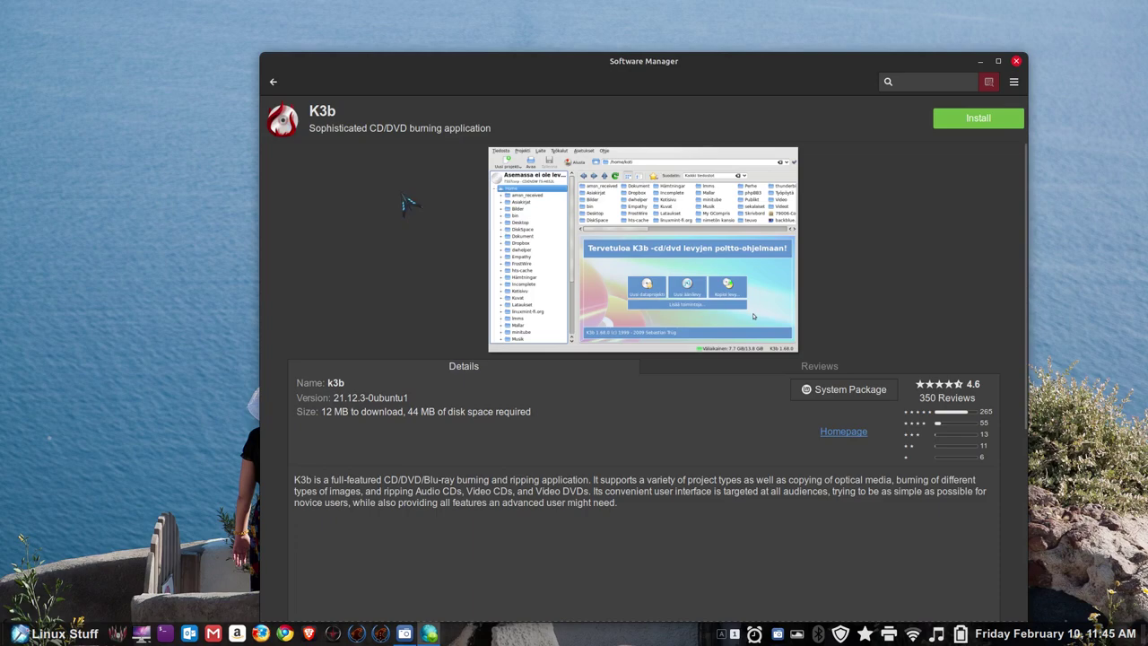
# Go back to the Sound and video list, view Brasero's package details and return to the list.
pyautogui.click(274, 82)
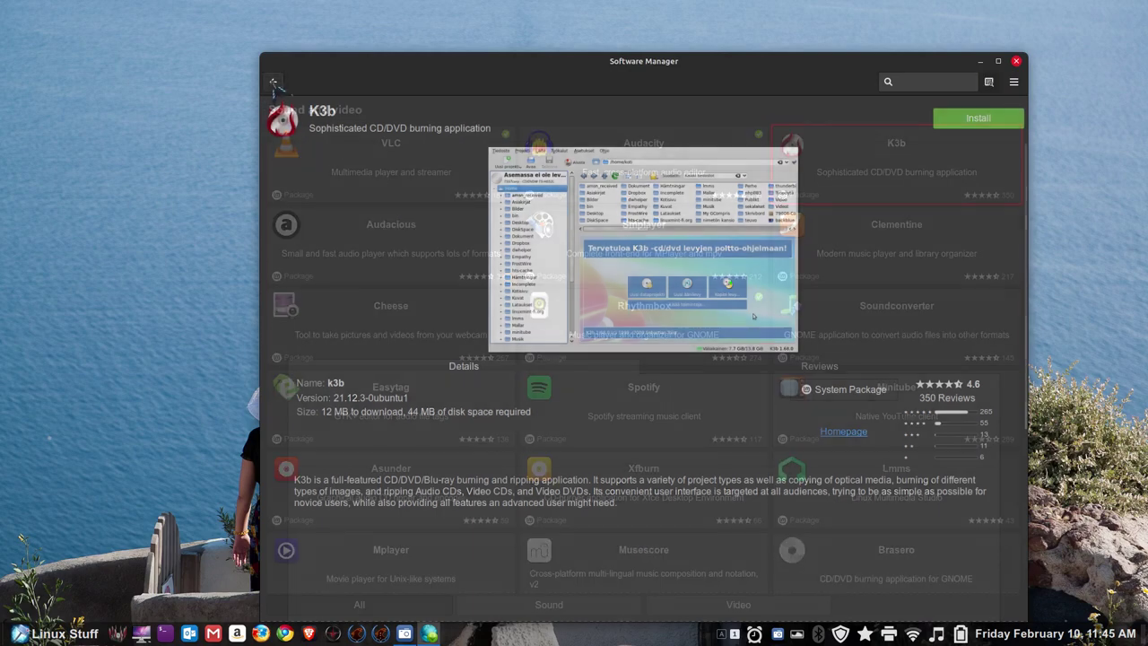
pyautogui.scroll(-4, 846, 312)
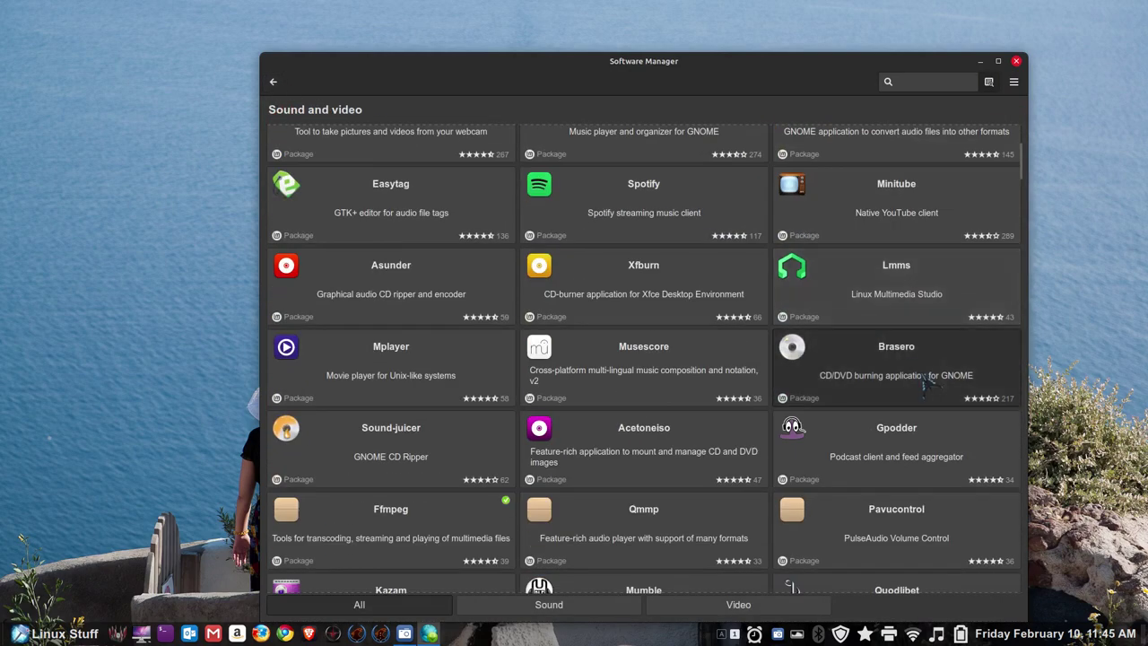
pyautogui.click(927, 382)
pyautogui.click(274, 82)
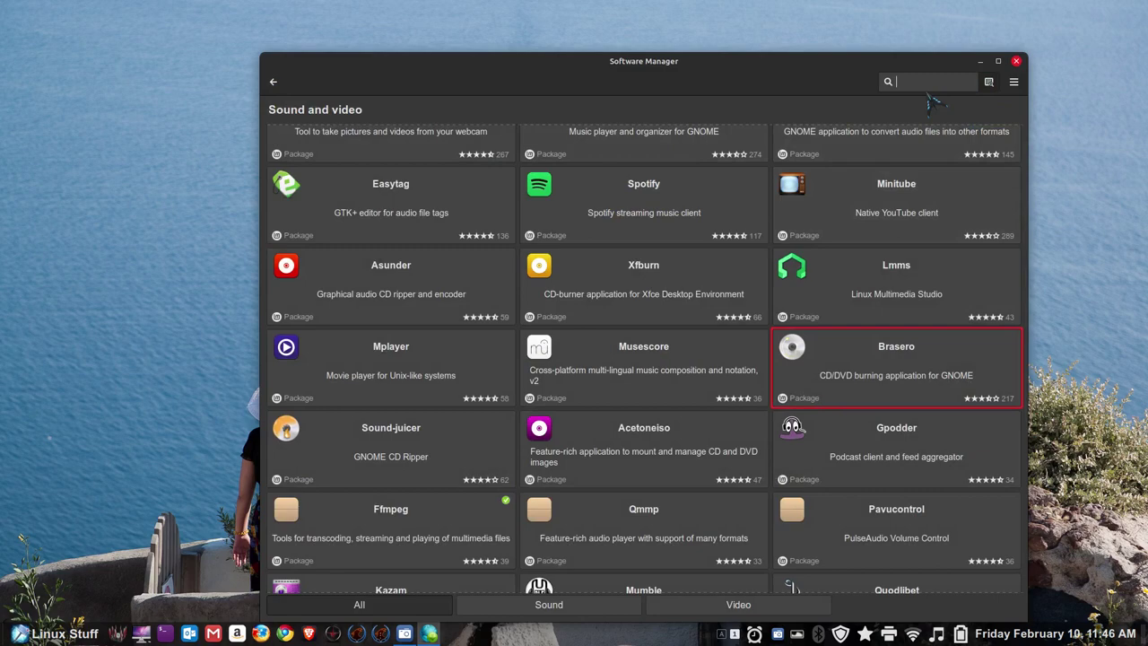
# Search the packages for "xfburn", view Xfburn's details and return to the home page.
pyautogui.write('xfburn')
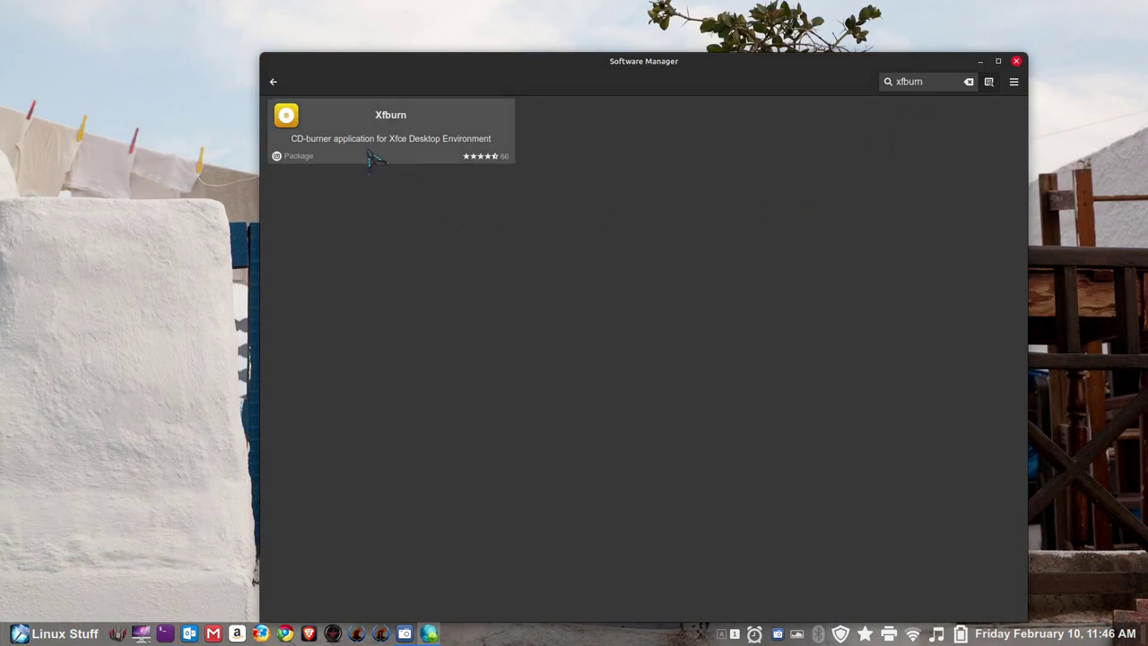
pyautogui.click(395, 145)
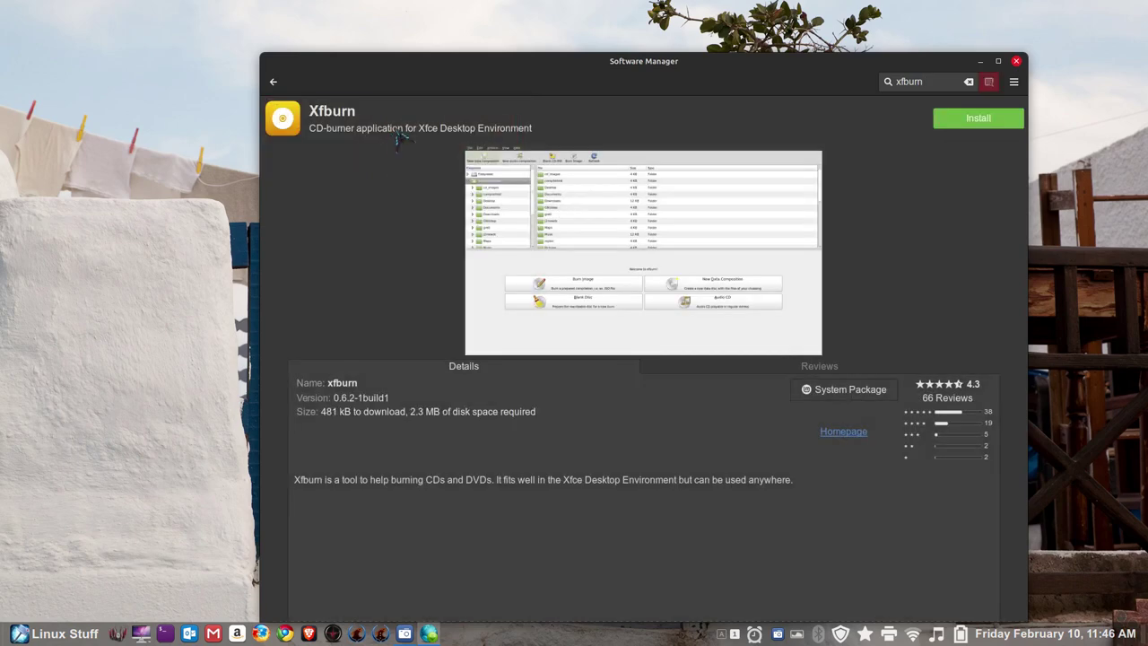
pyautogui.click(274, 82)
pyautogui.click(274, 82)
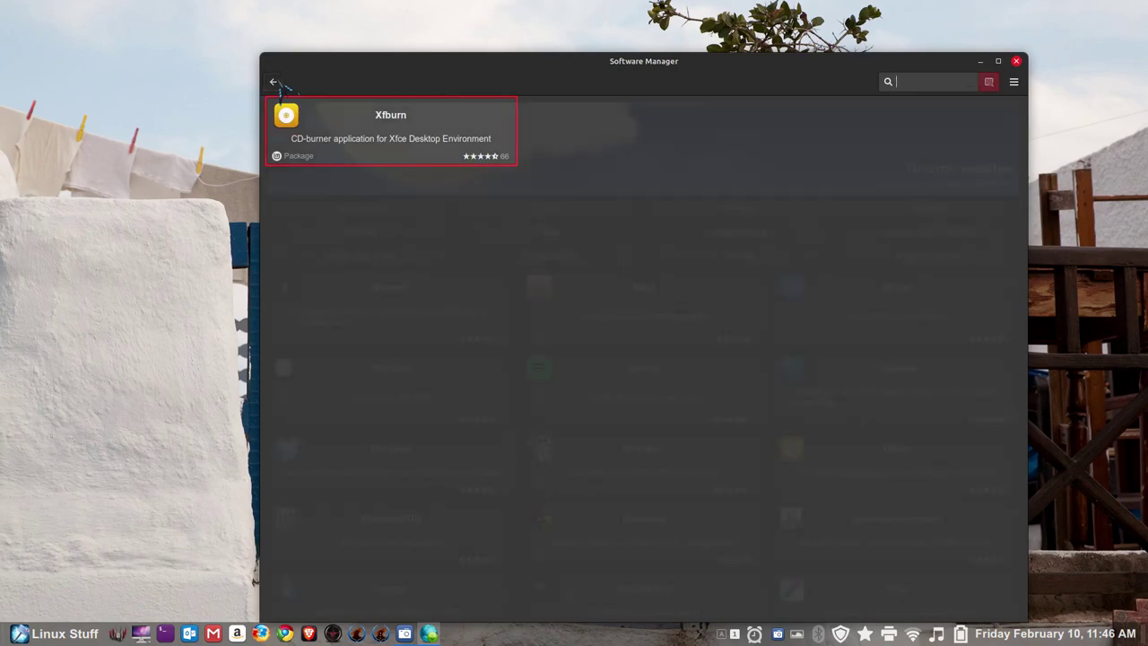
# Open Rhythmbox's details from the Sound and video category, view its screenshot enlarged and close the enlarged image.
pyautogui.click(361, 260)
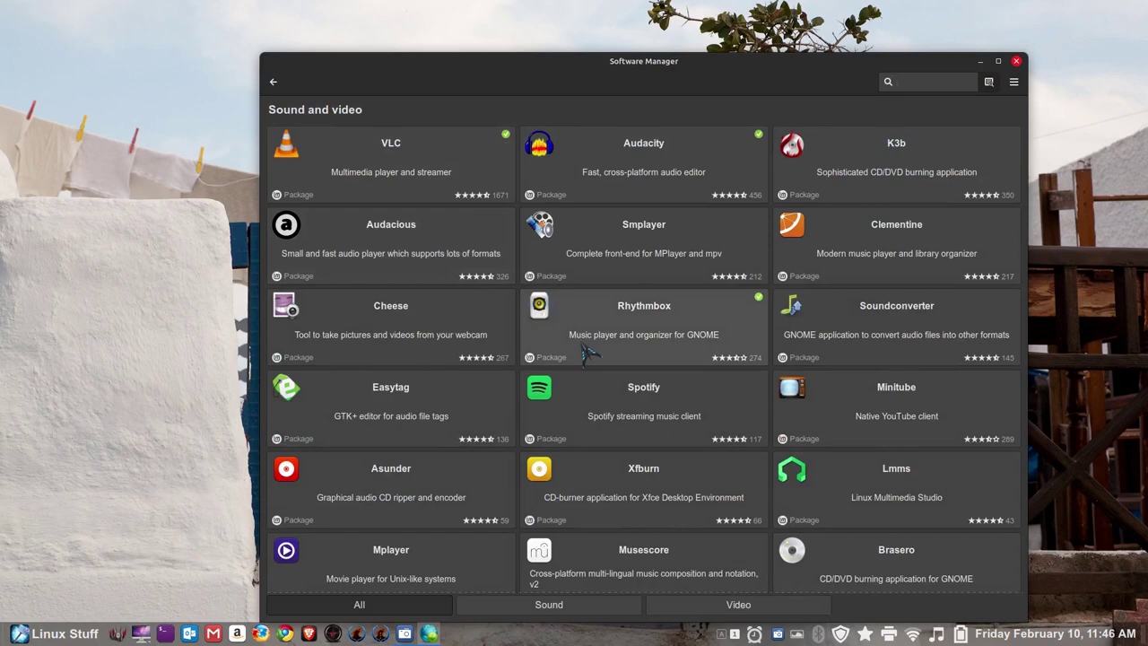
pyautogui.click(615, 337)
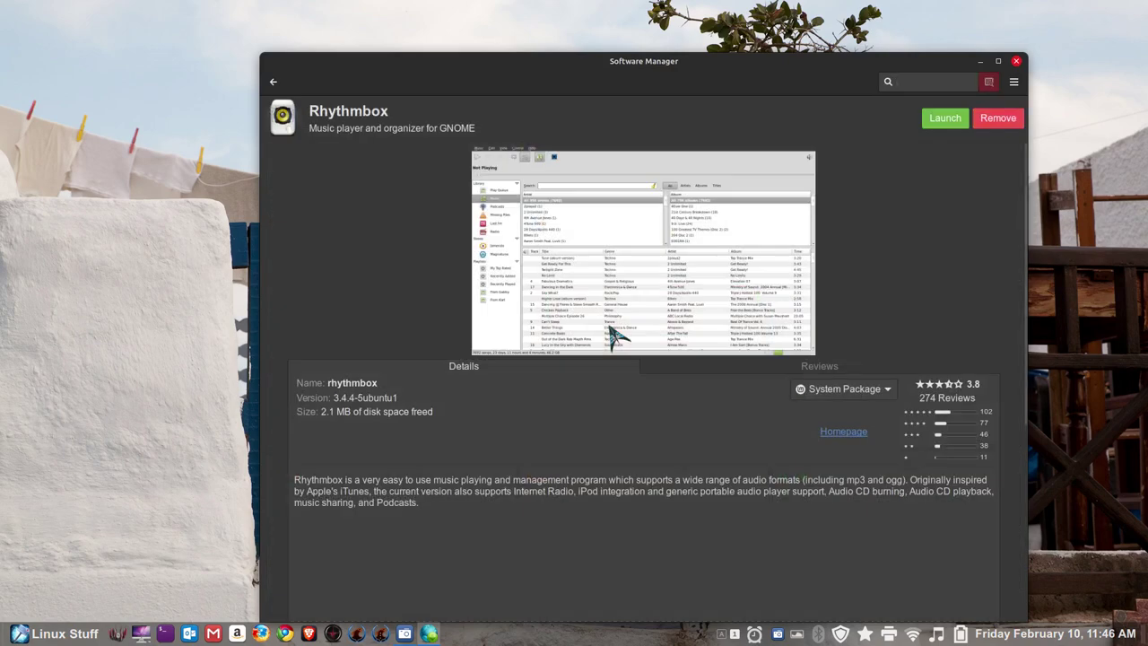
pyautogui.click(628, 303)
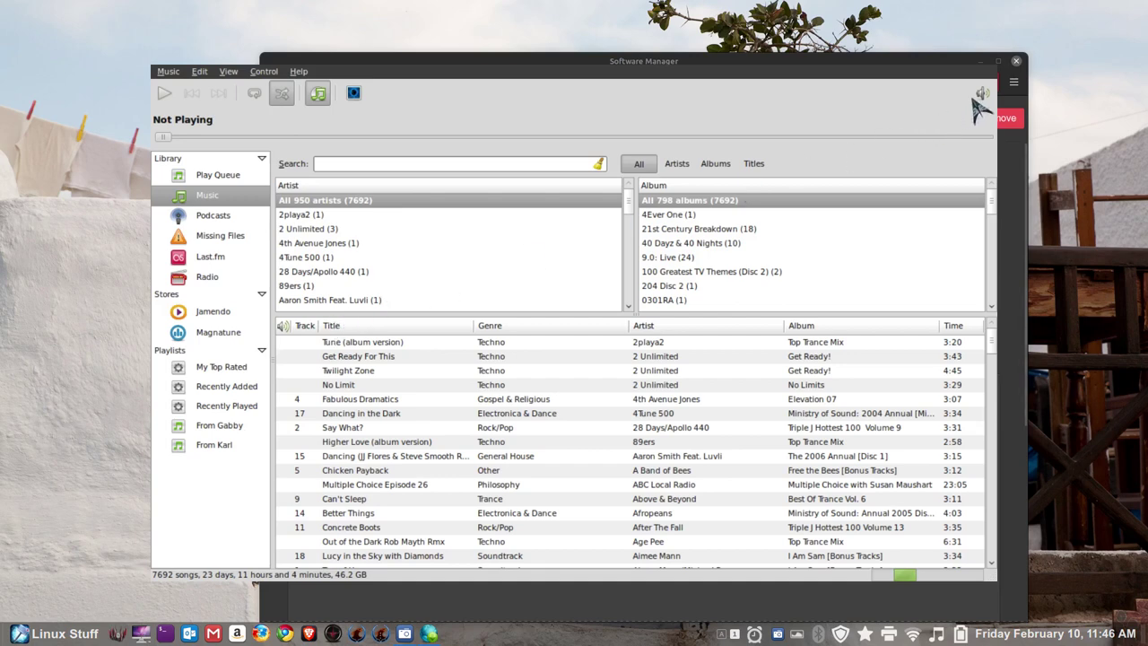
pyautogui.hotkey('ctrl', 'q')
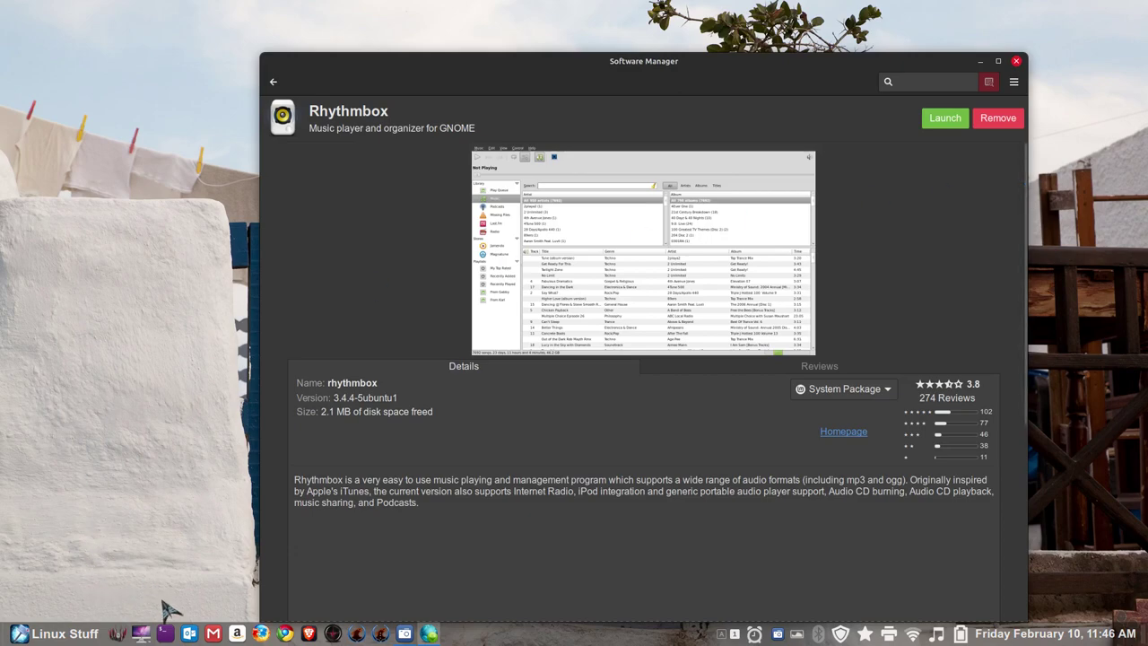
# Open the Music folder in the file manager to view its contents and close the window.
pyautogui.click(141, 634)
pyautogui.click(74, 172)
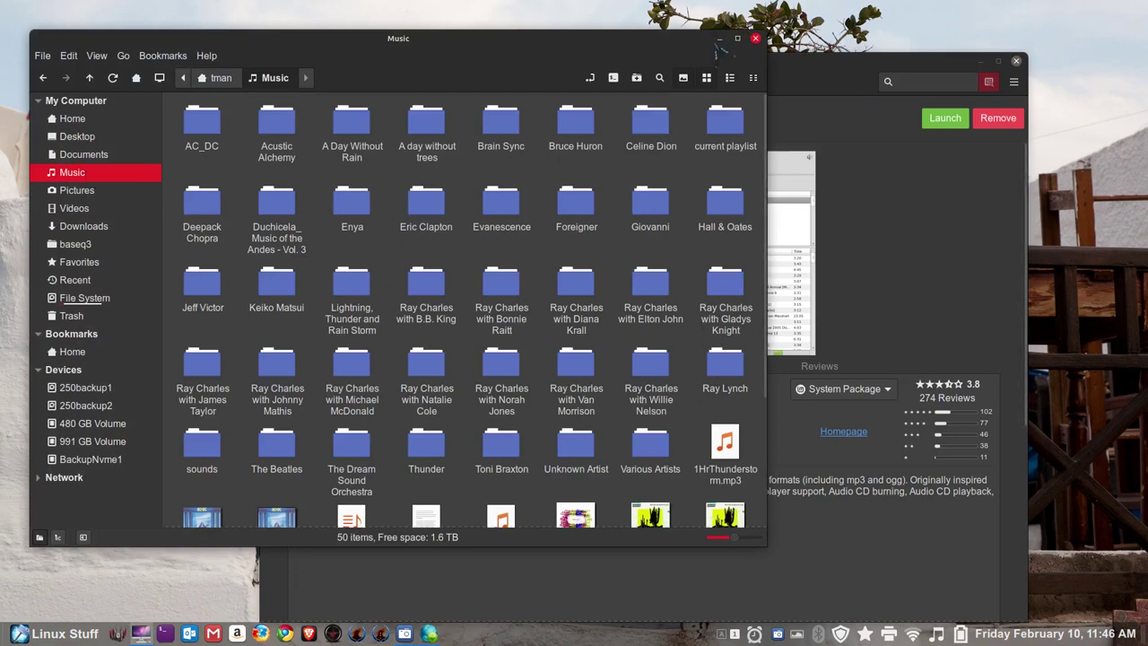
pyautogui.click(756, 40)
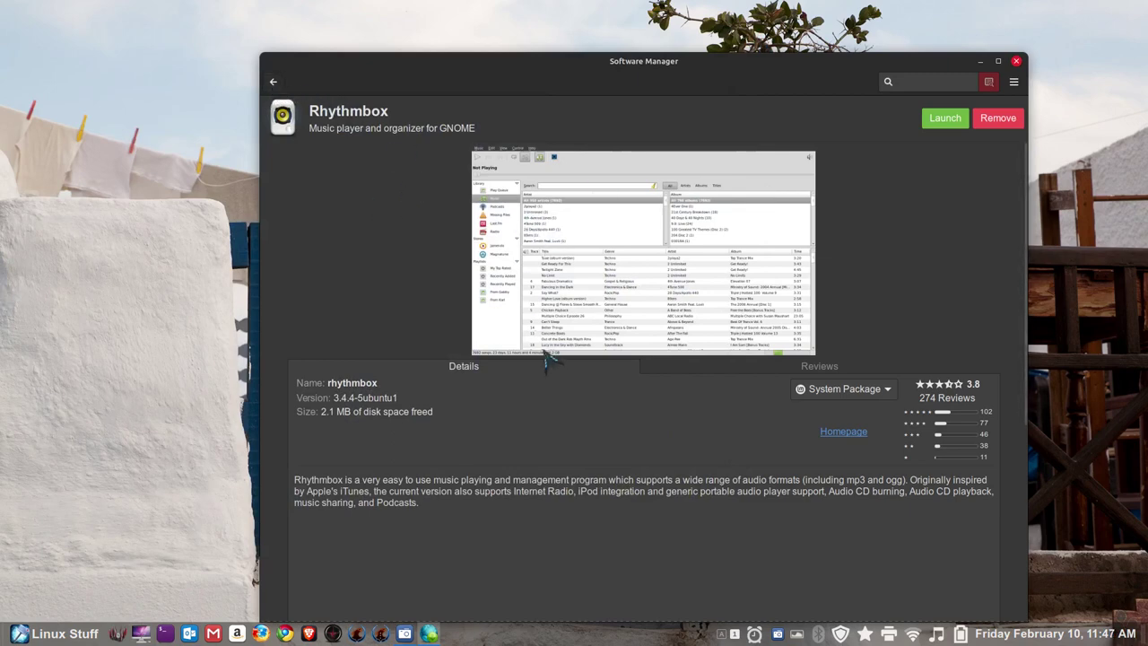
# Go back to the Sound and video list, view Clementine's package details and return to the list.
pyautogui.click(273, 82)
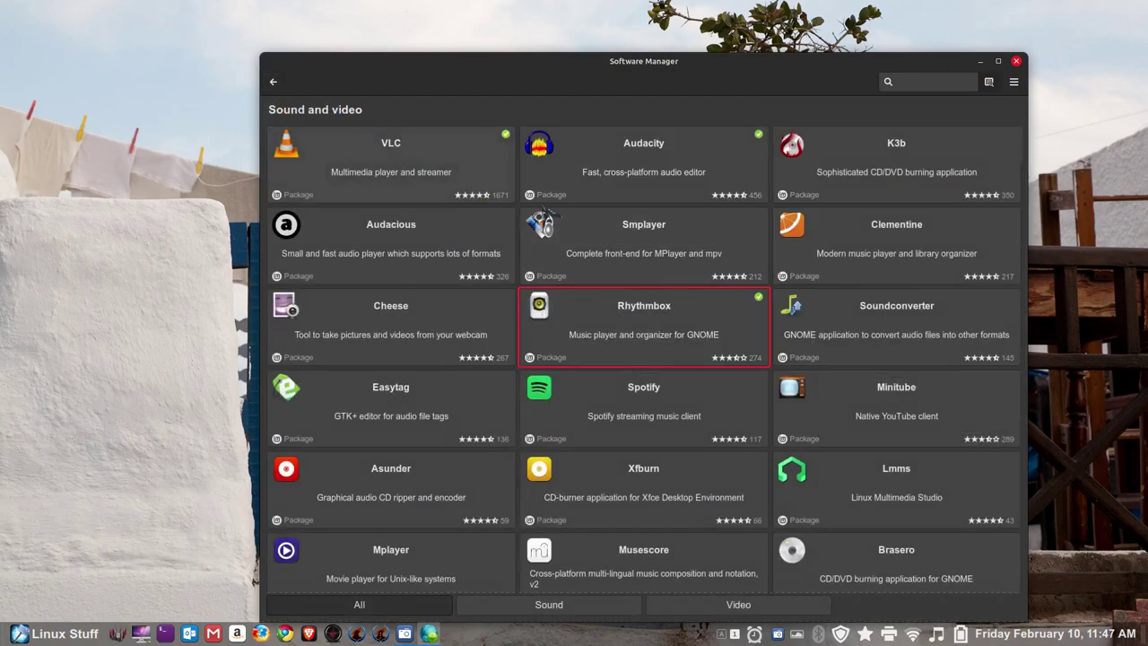
pyautogui.click(951, 269)
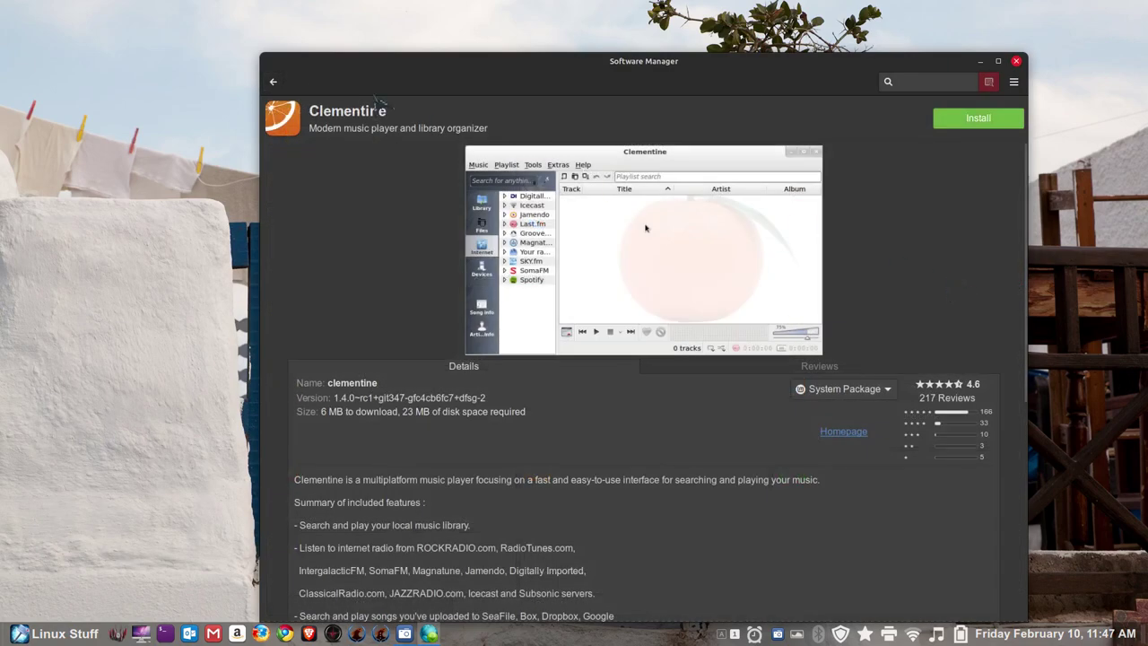
pyautogui.click(274, 81)
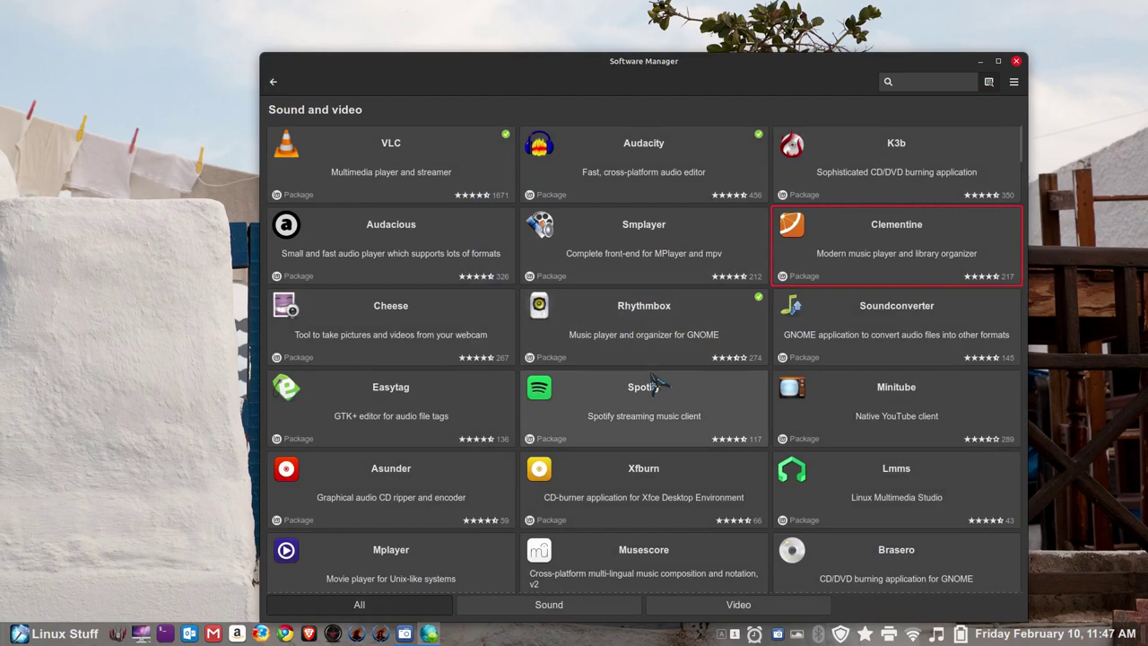
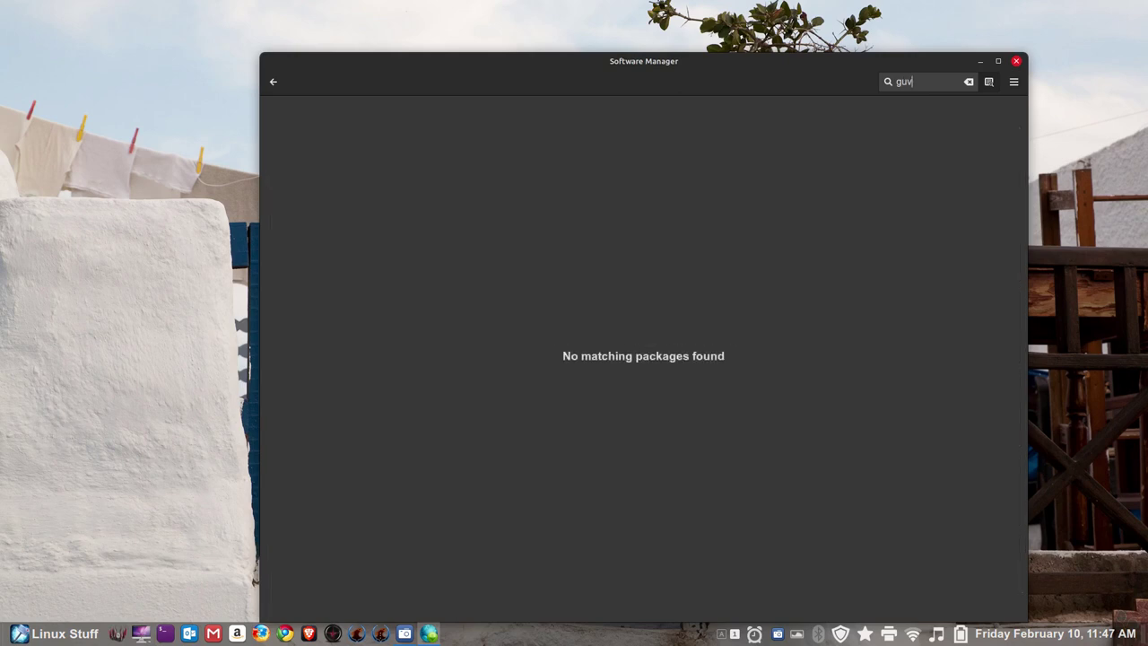
# Search the packages for "guvcview", view Guvcview's details and return to the home page.
pyautogui.write('view')
pyautogui.click(988, 82)
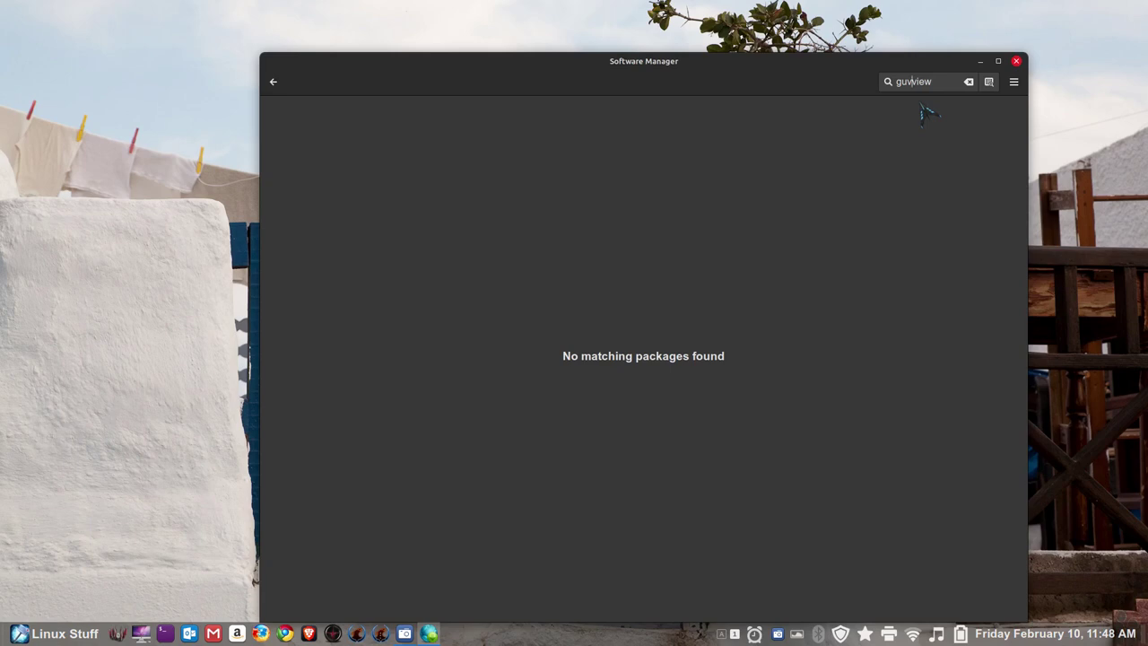
pyautogui.write('c')
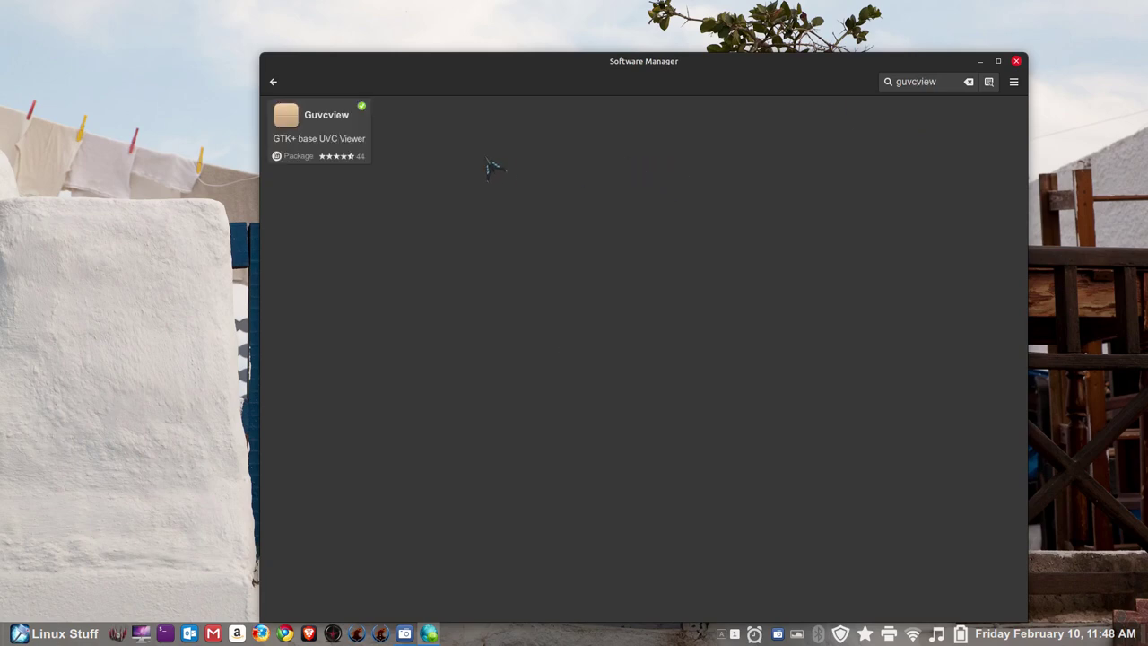
pyautogui.click(355, 130)
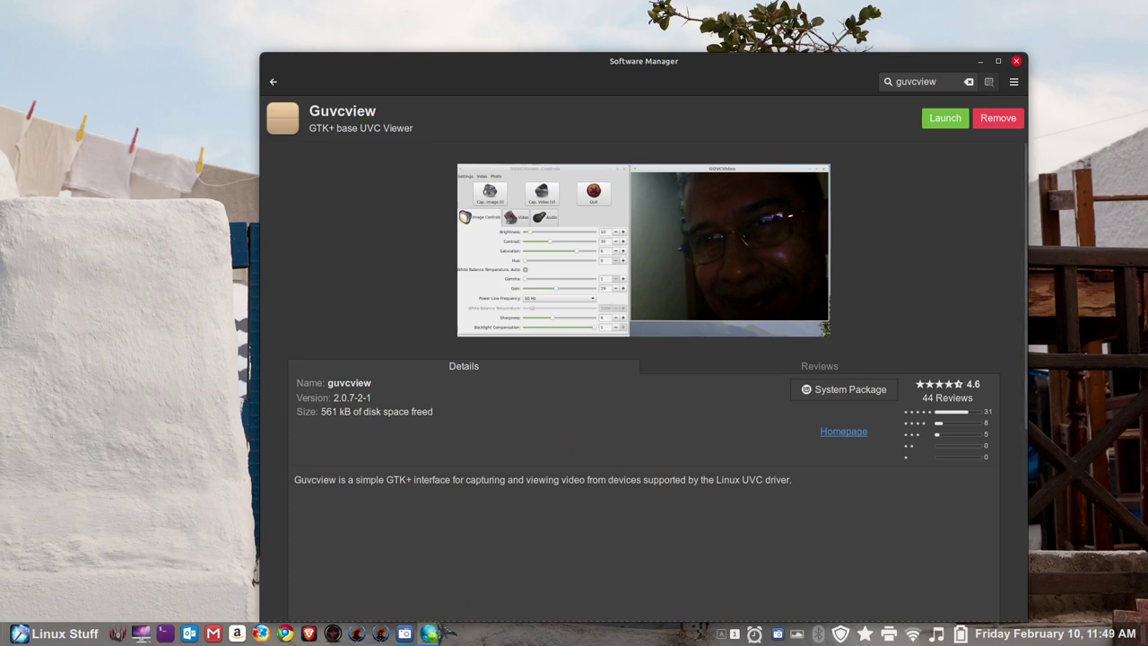
pyautogui.moveTo(406, 634)
pyautogui.click(273, 81)
pyautogui.click(274, 82)
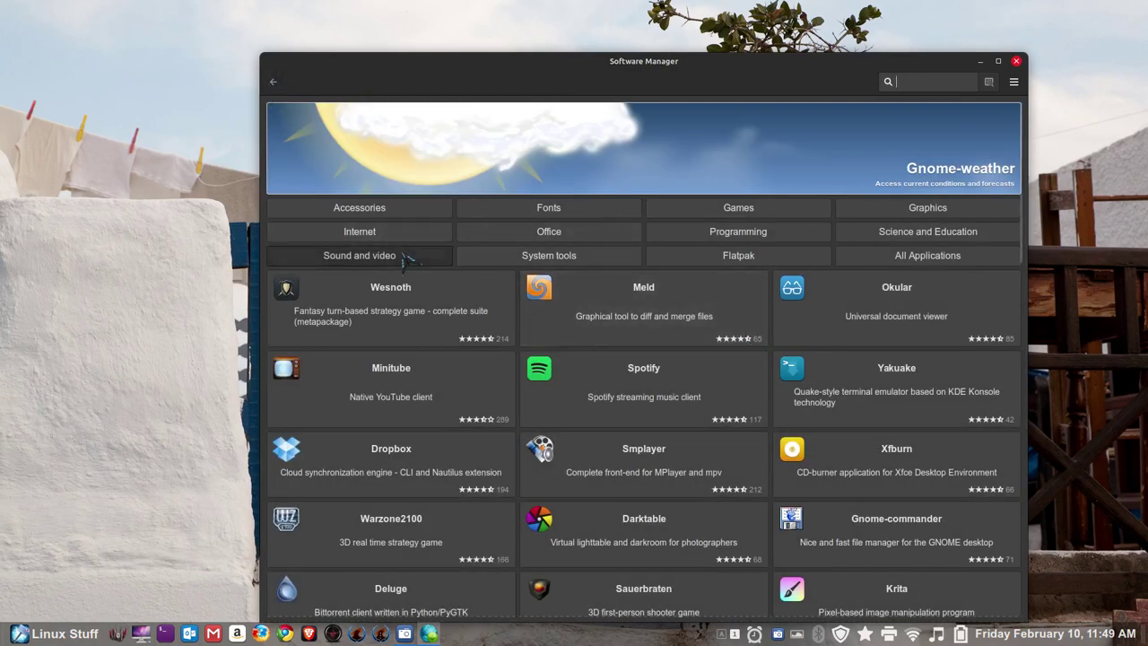
# Find Simplescreenrecorder in the Sound and video category, read its package description and return to the list.
pyautogui.click(437, 255)
pyautogui.scroll(-5, 762, 305)
pyautogui.scroll(-4, 762, 305)
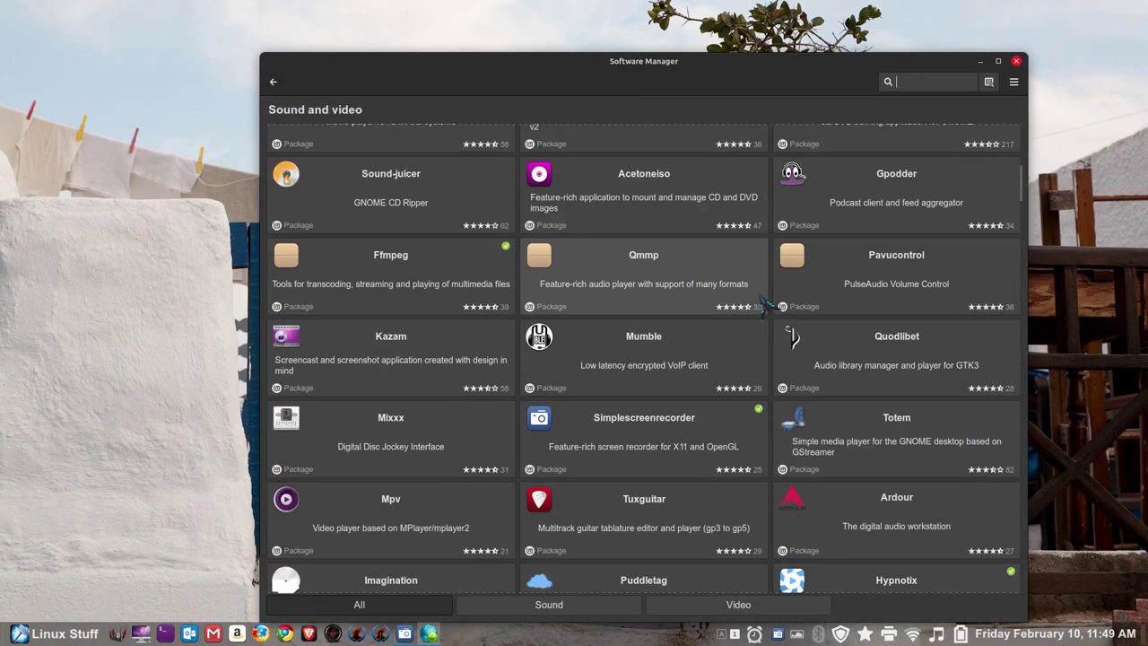
pyautogui.click(671, 349)
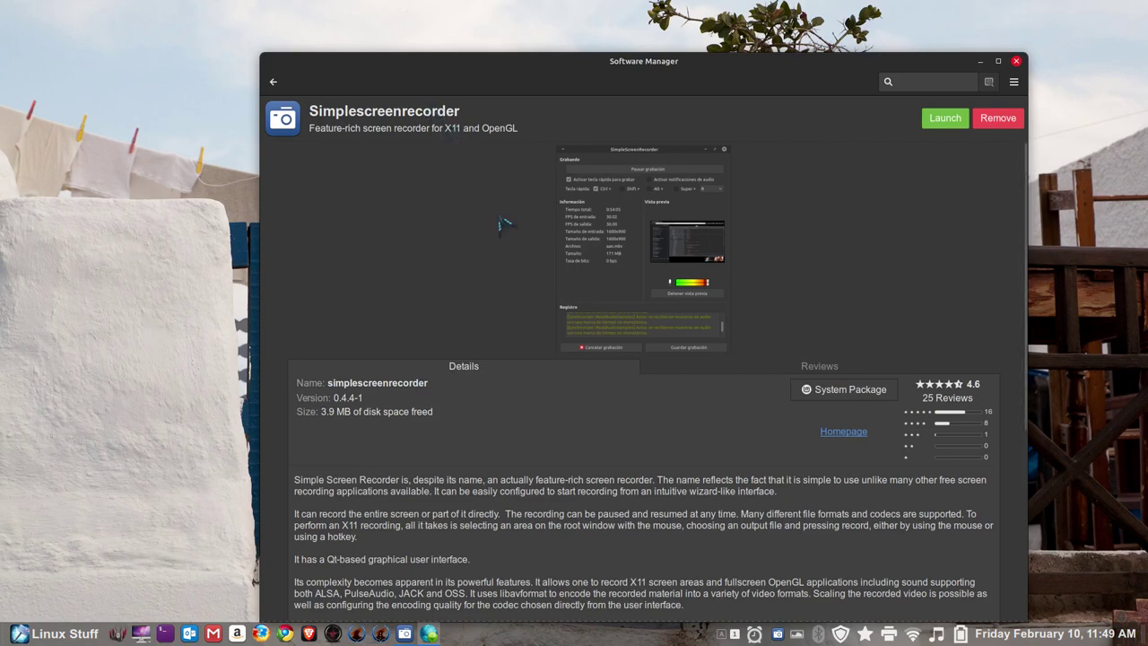
pyautogui.scroll(-1, 461, 181)
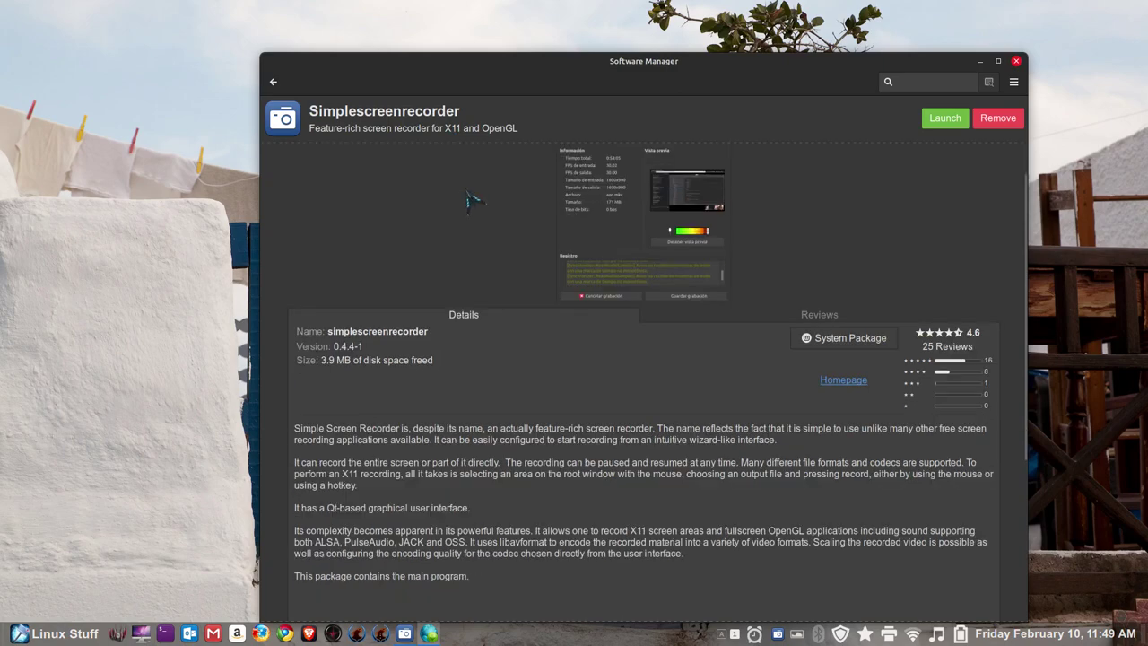
pyautogui.scroll(-3, 471, 193)
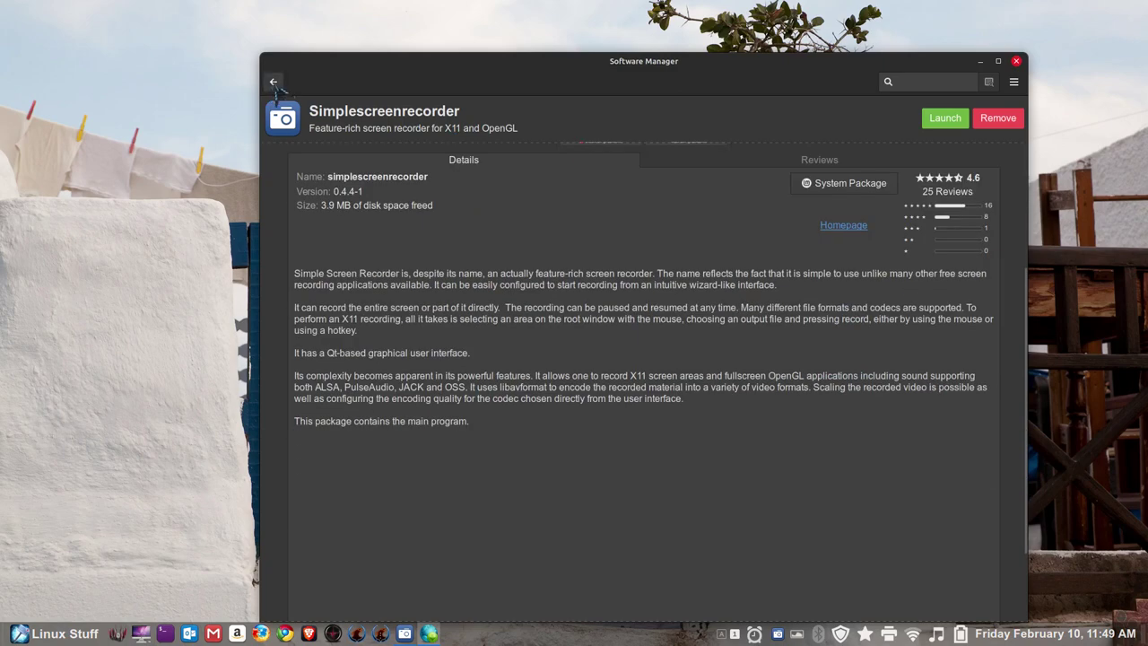
pyautogui.click(272, 82)
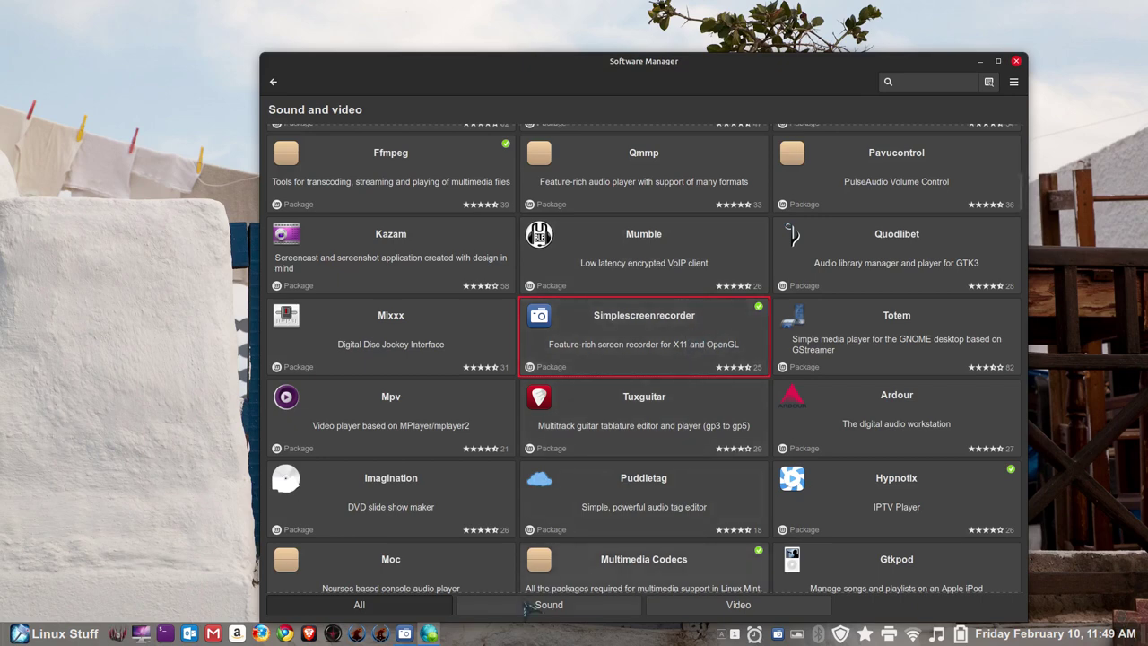
# Show the running SimpleScreenRecorder window, decline quitting so the recording continues, and minimize the window.
pyautogui.moveTo(405, 633)
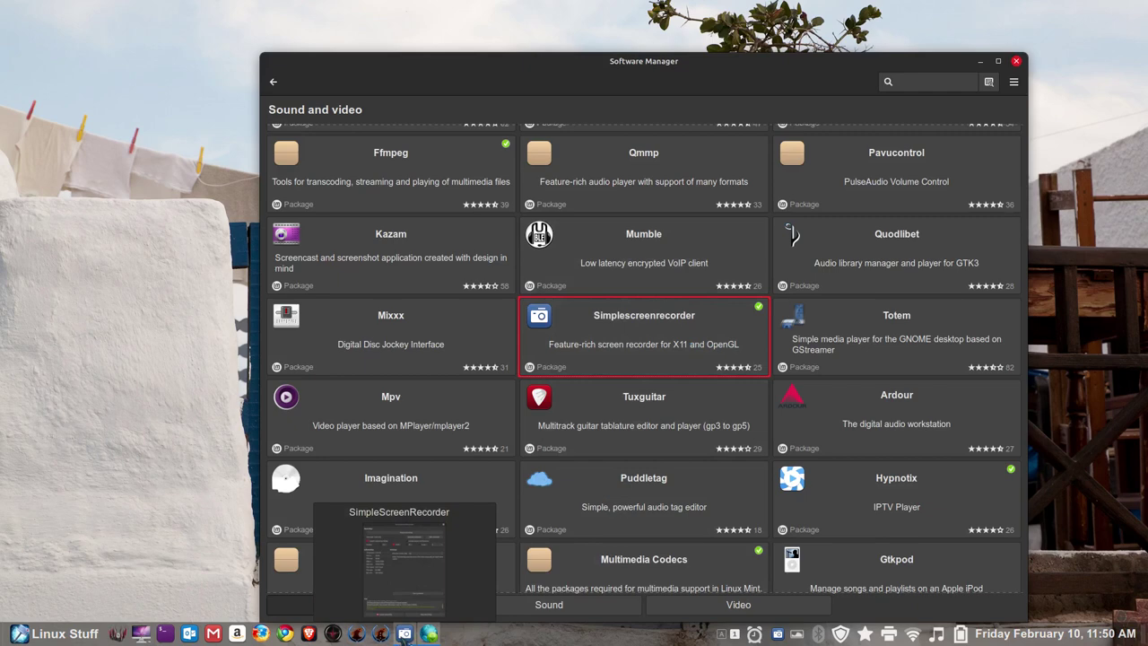
pyautogui.click(402, 561)
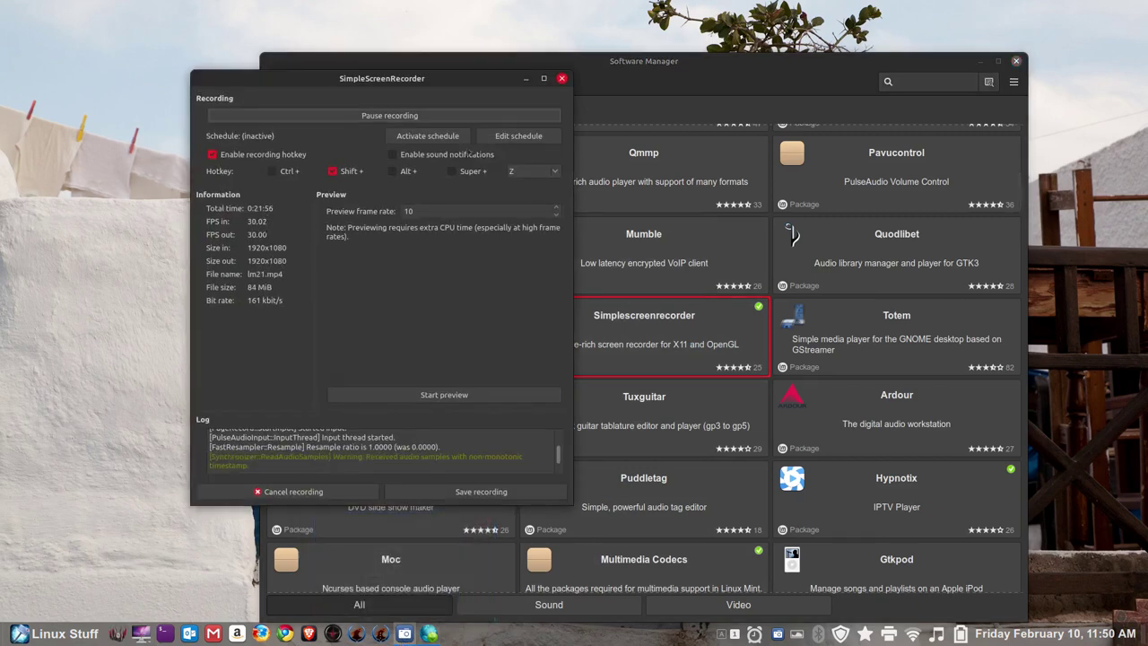
pyautogui.click(561, 79)
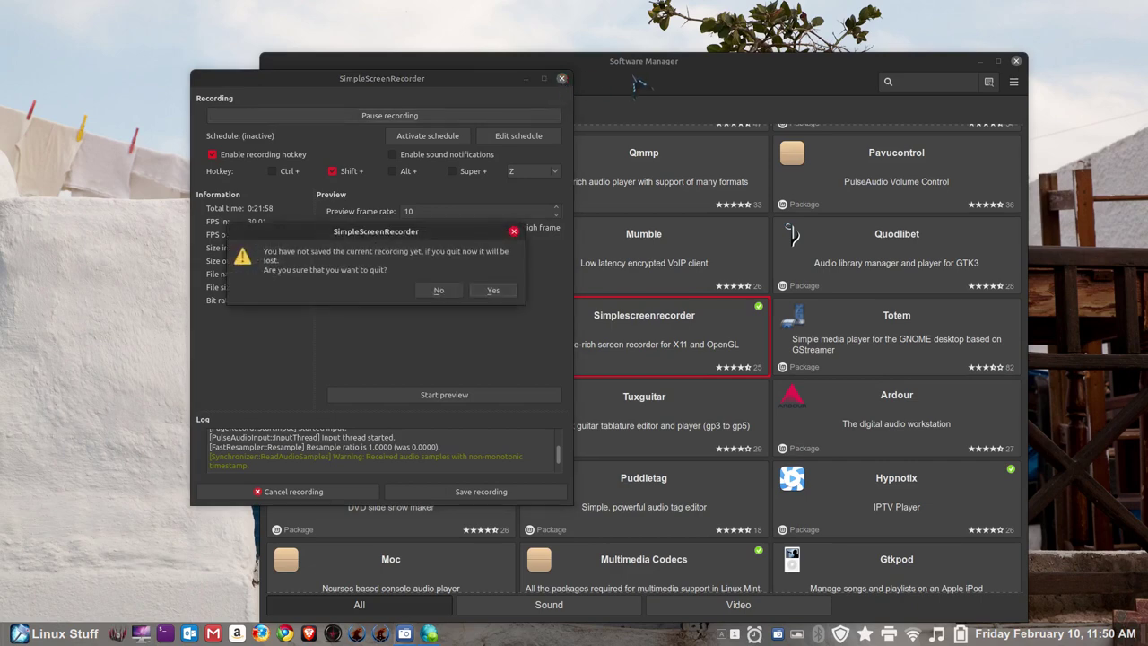
pyautogui.click(435, 292)
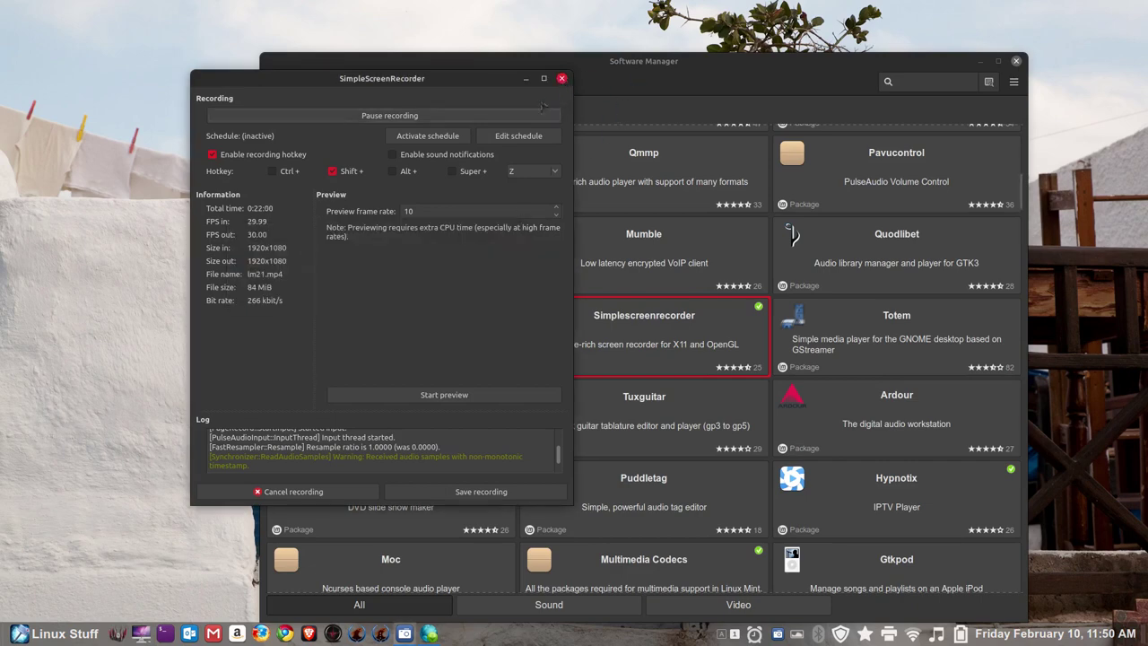
pyautogui.click(526, 79)
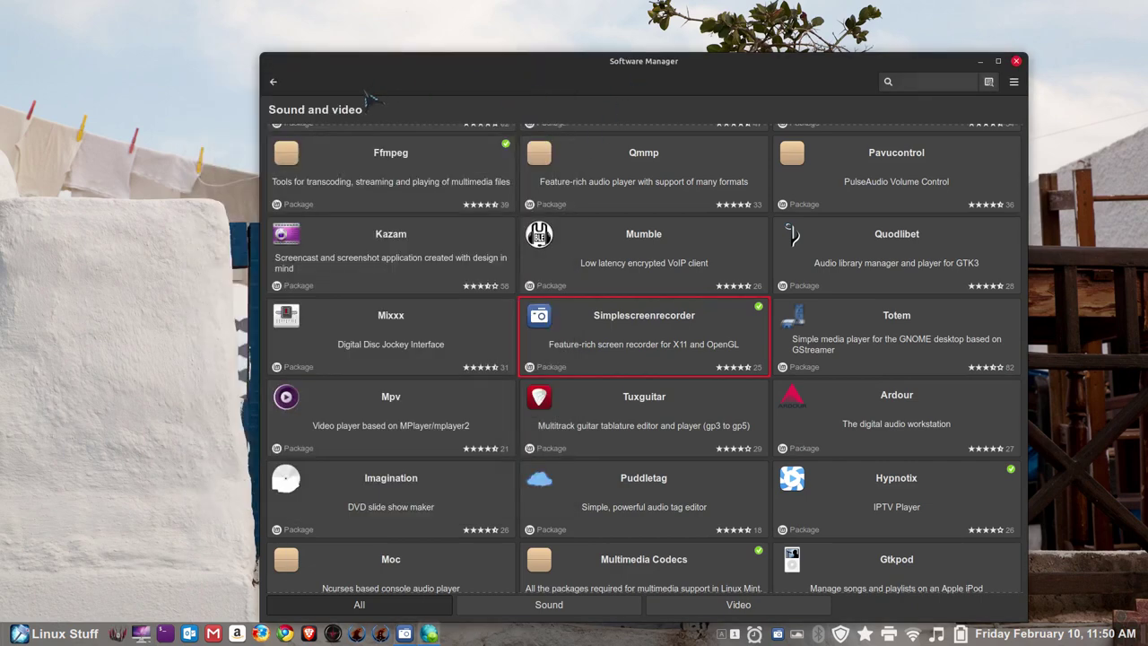
# Search the packages for "mulimedia" from the home page, copy the search term and return to the home page.
pyautogui.click(274, 81)
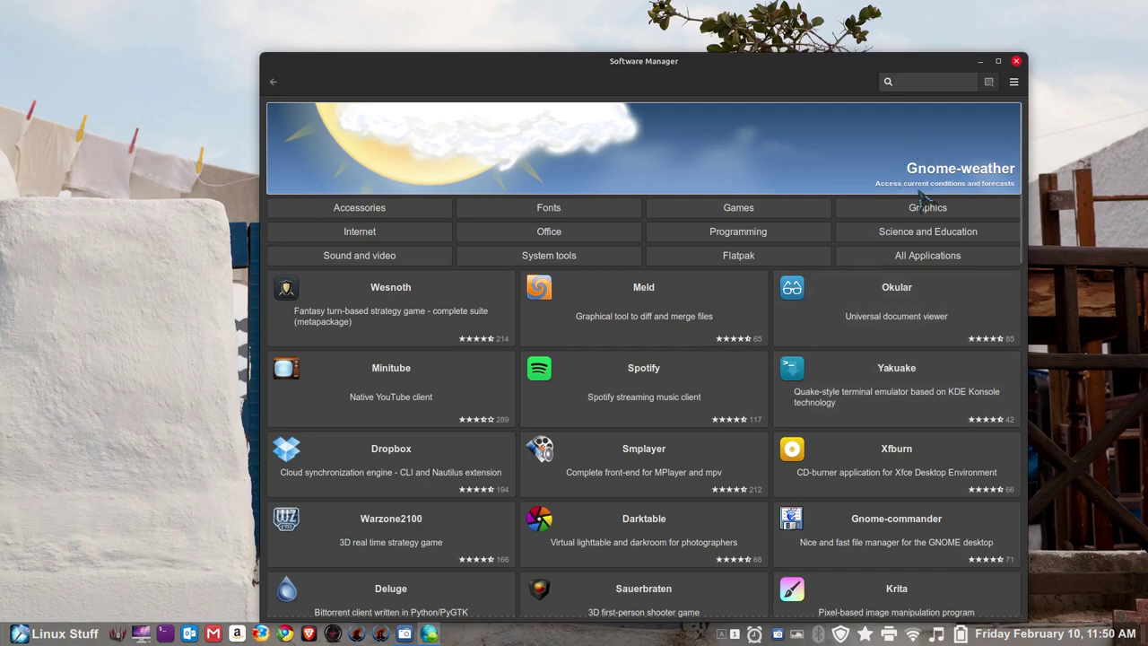
pyautogui.write('mull')
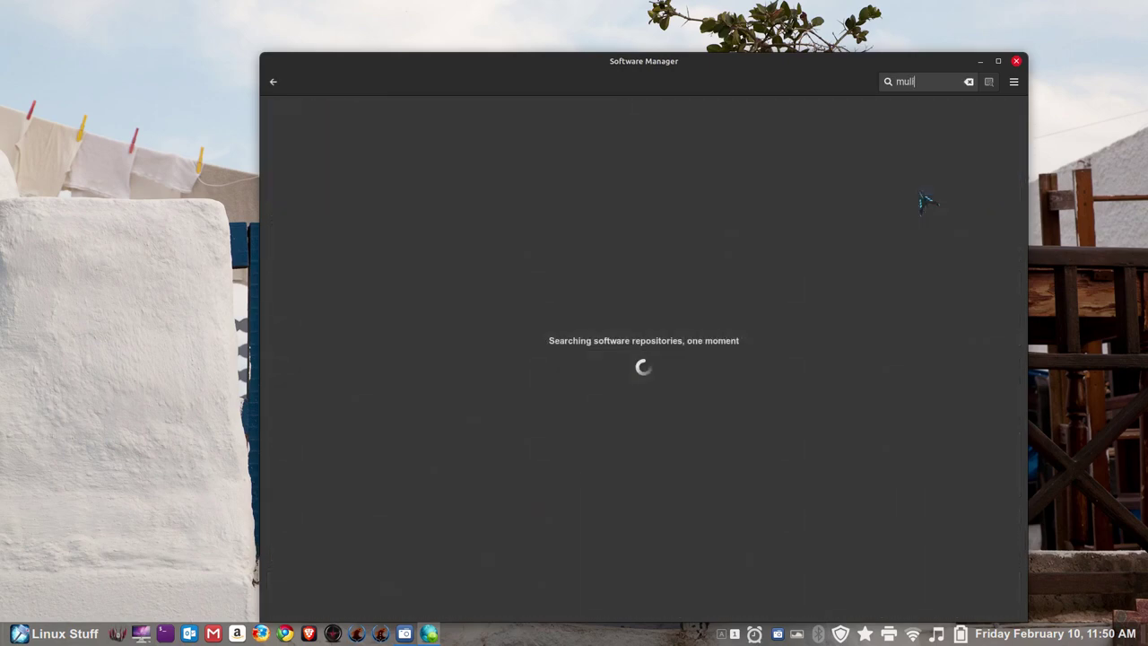
pyautogui.write('media')
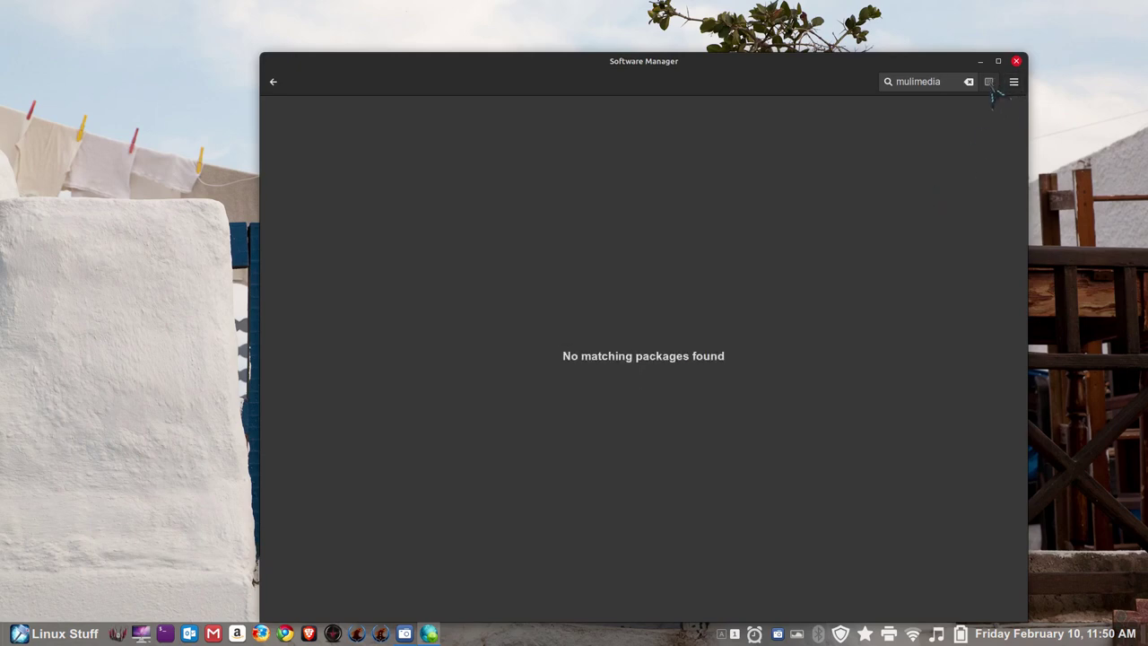
pyautogui.doubleClick(938, 82)
pyautogui.rightClick(919, 82)
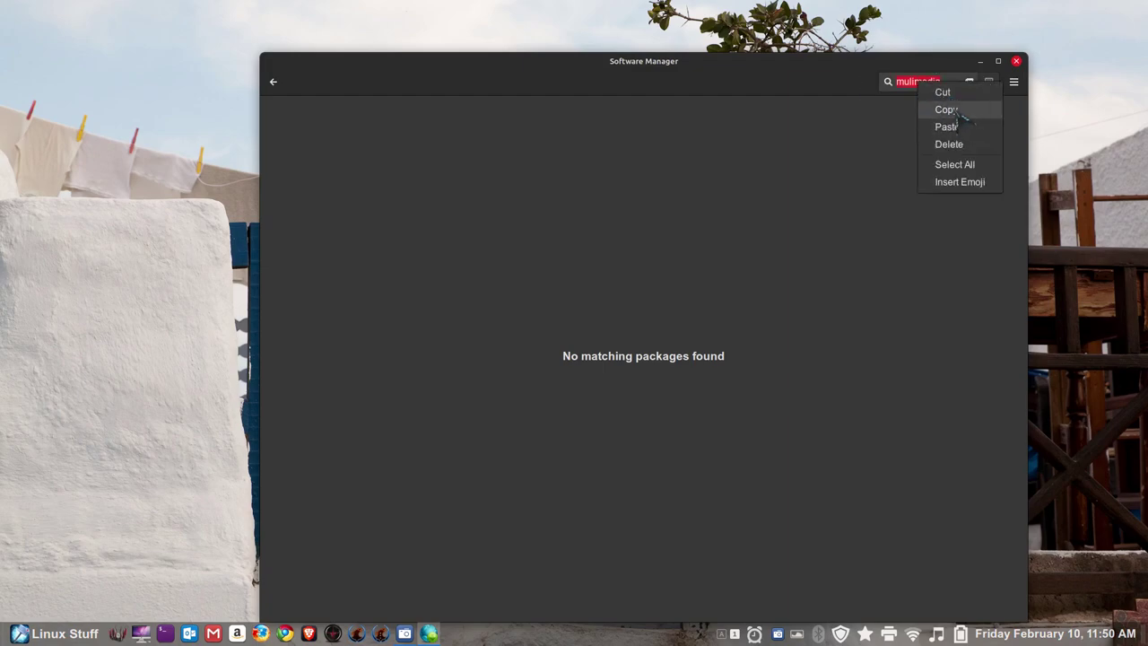
pyautogui.click(953, 112)
pyautogui.click(274, 81)
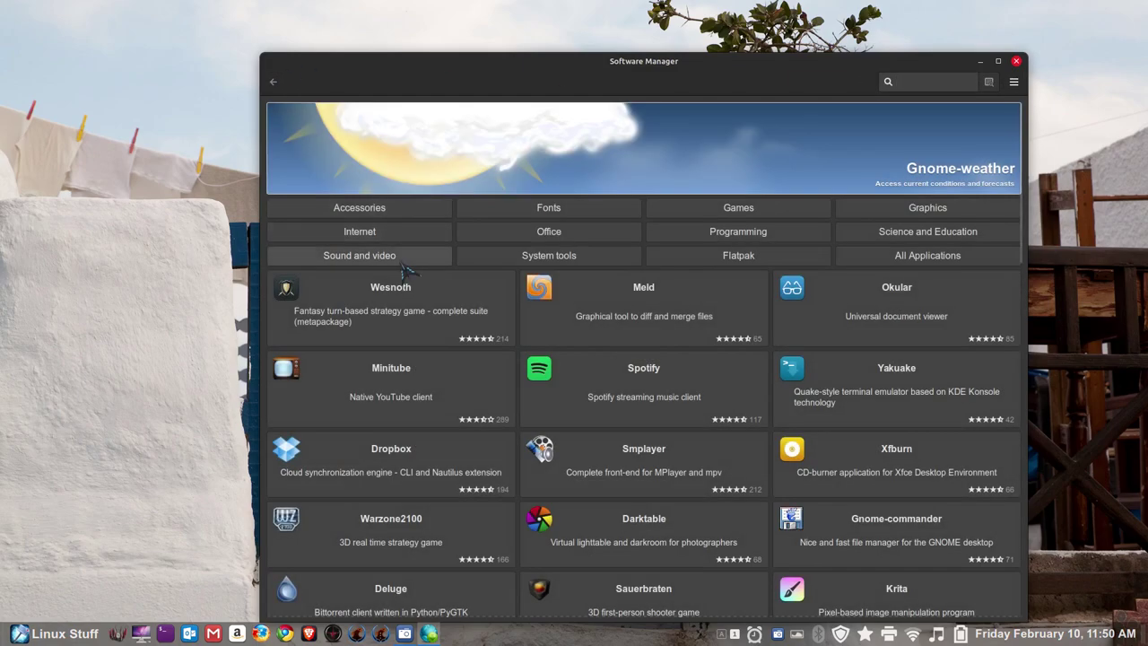
# In the Sound and video category, search for the copied term "mulimedia" and shorten the search to "mul".
pyautogui.click(359, 256)
pyautogui.rightClick(914, 88)
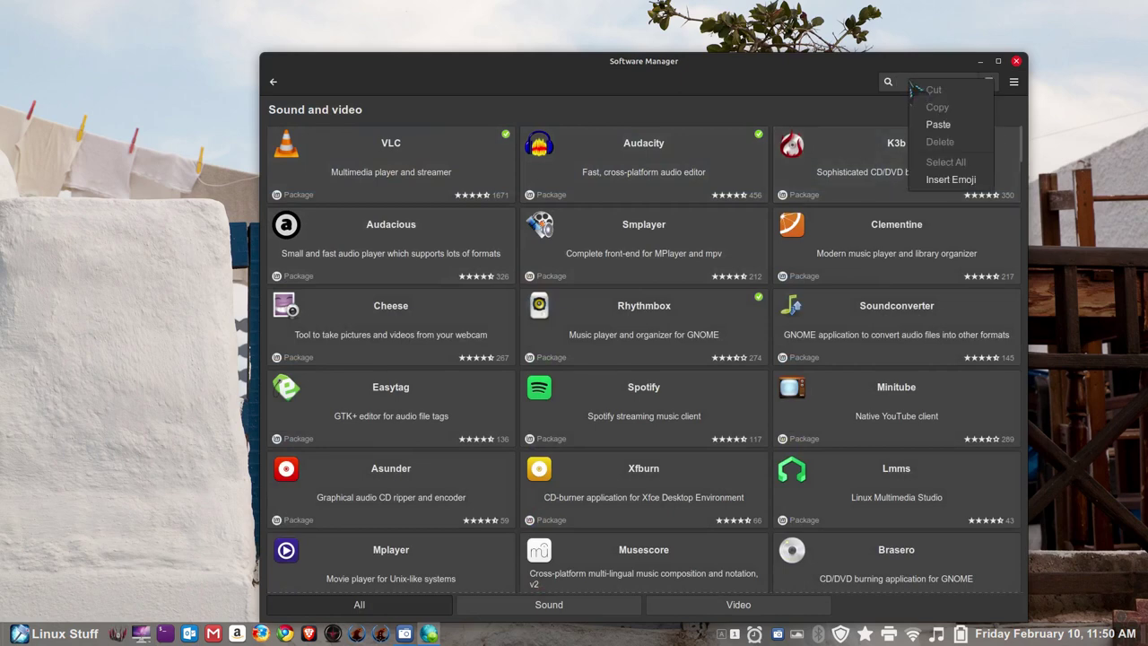
pyautogui.click(940, 124)
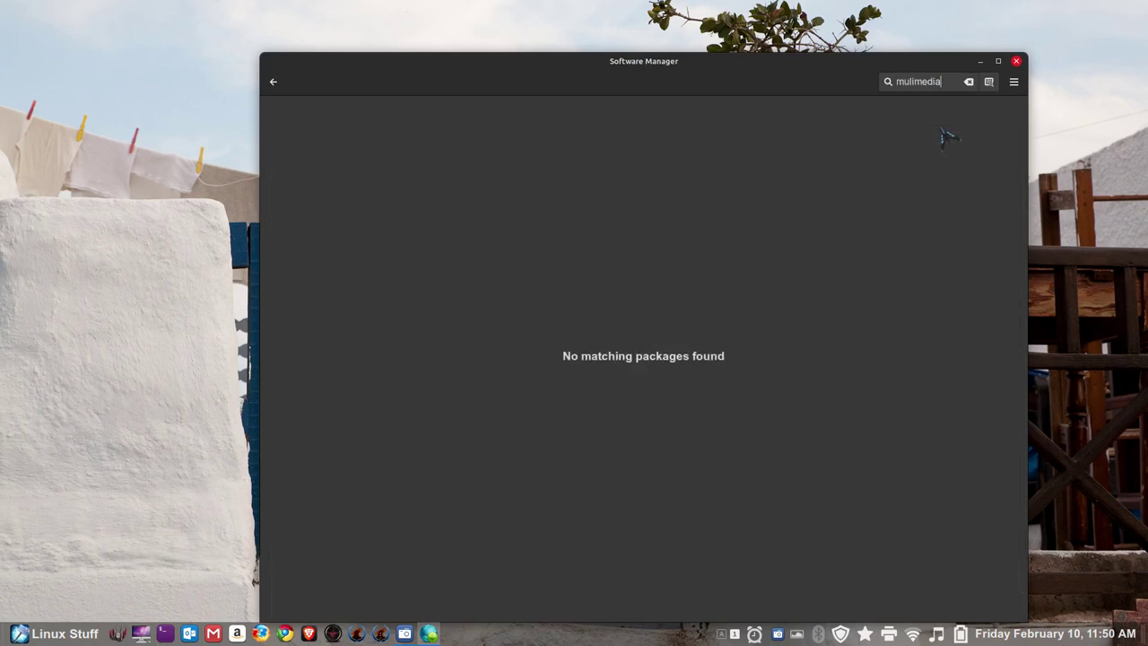
pyautogui.press('BackSpace')
pyautogui.press('BackSpace')
pyautogui.press('BackSpace')
pyautogui.press('BackSpace')
pyautogui.press('BackSpace')
pyautogui.press('BackSpace')
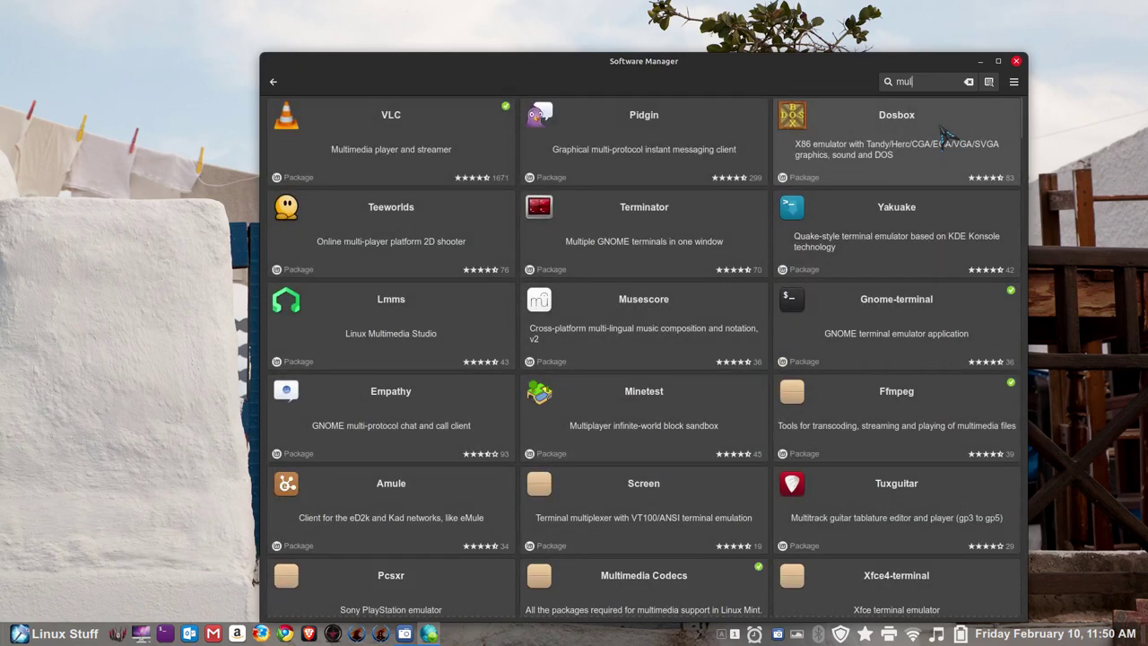
# View the Multimedia Codecs package details from the search results and return to the home page.
pyautogui.click(693, 599)
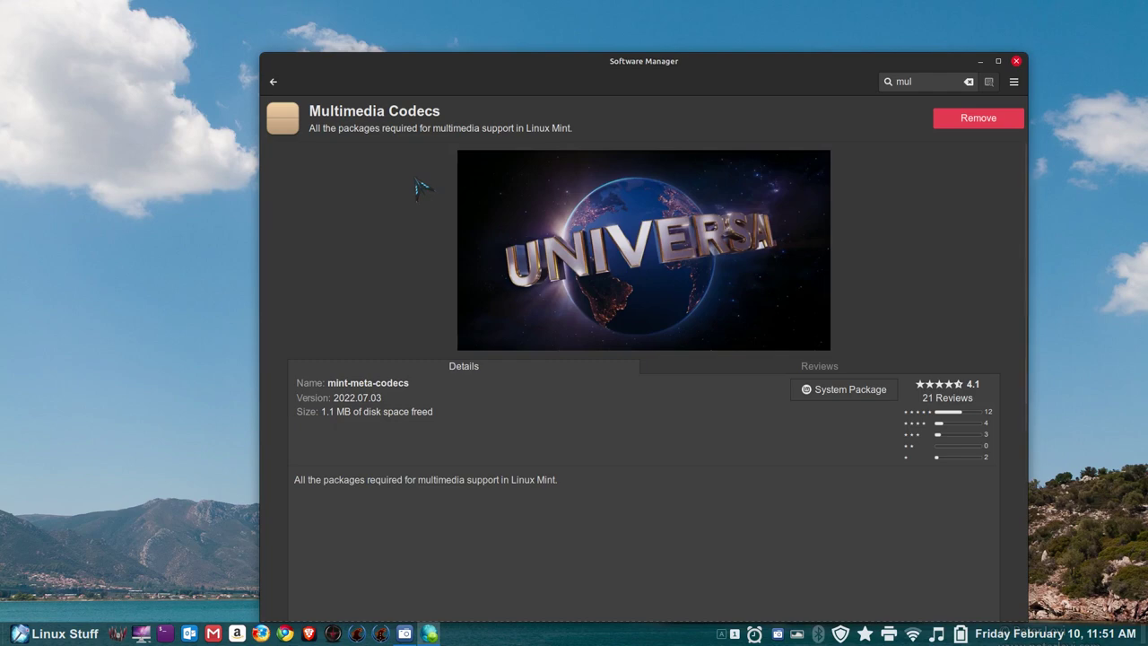
pyautogui.click(274, 82)
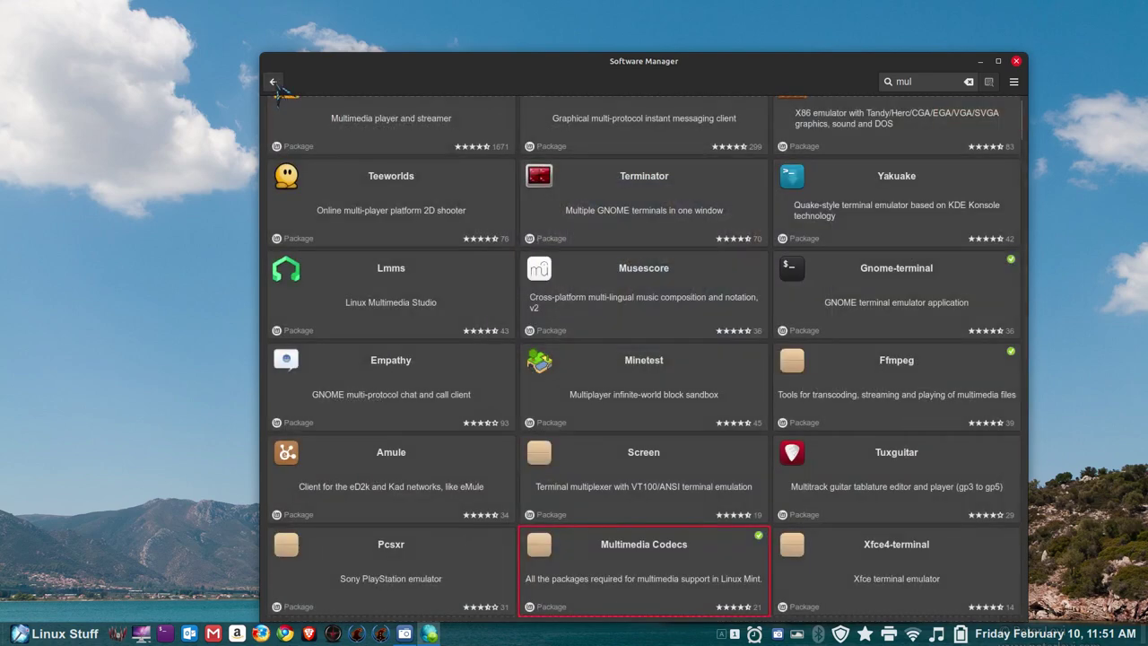
pyautogui.click(273, 82)
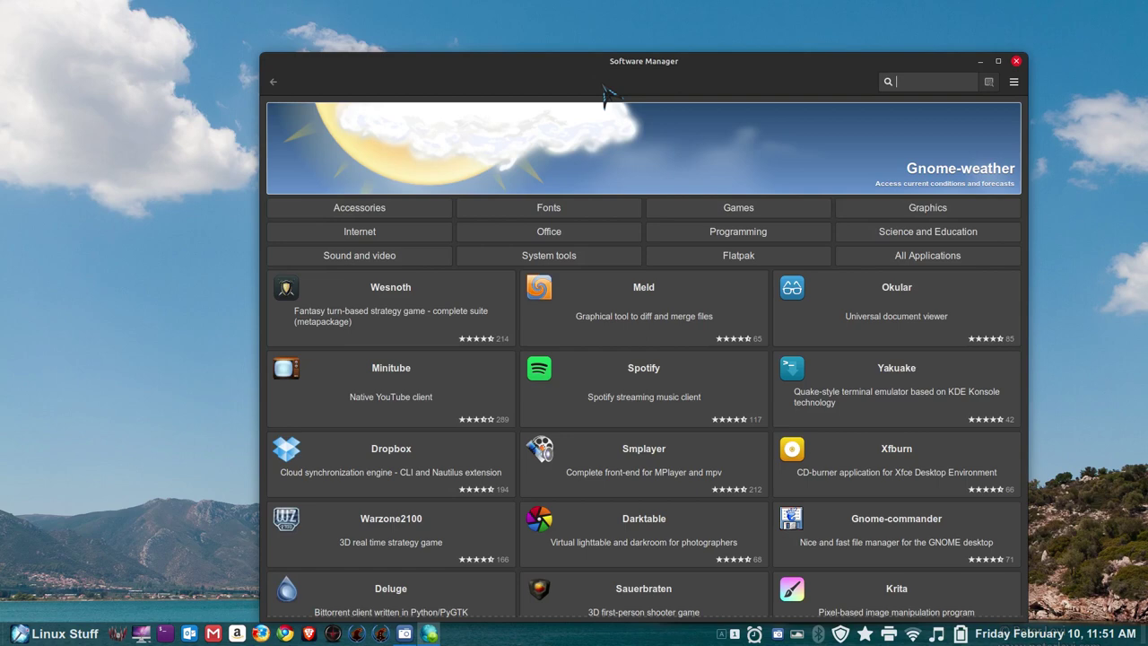
# Read Audacity's package details in the Sound and video category and return to the category list.
pyautogui.click(369, 257)
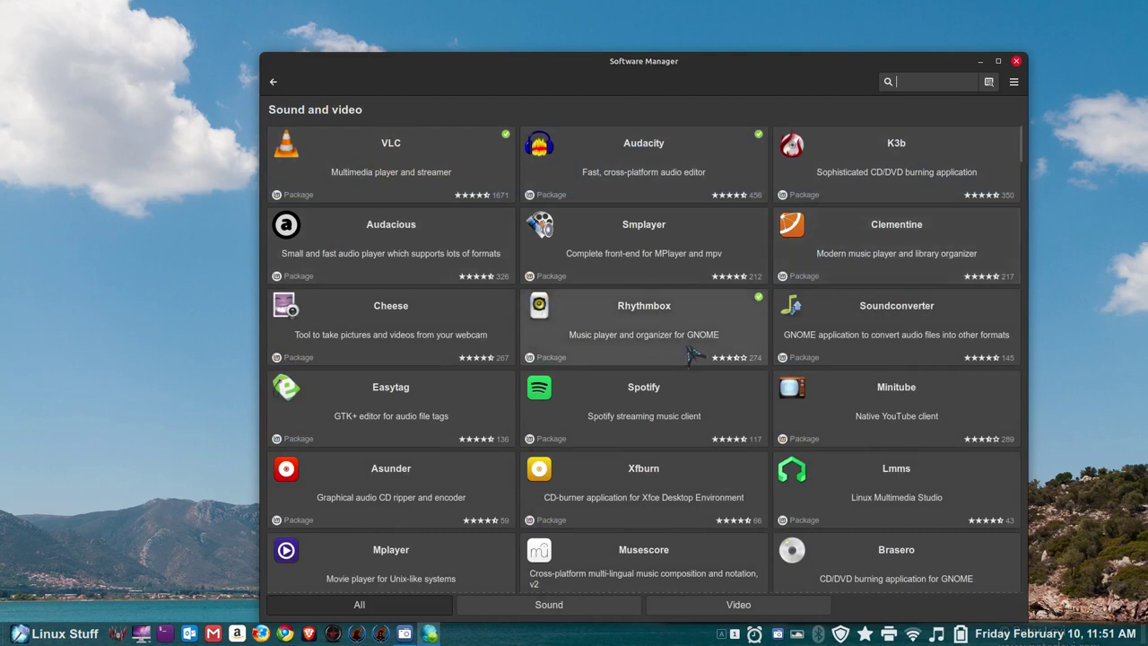
pyautogui.click(654, 170)
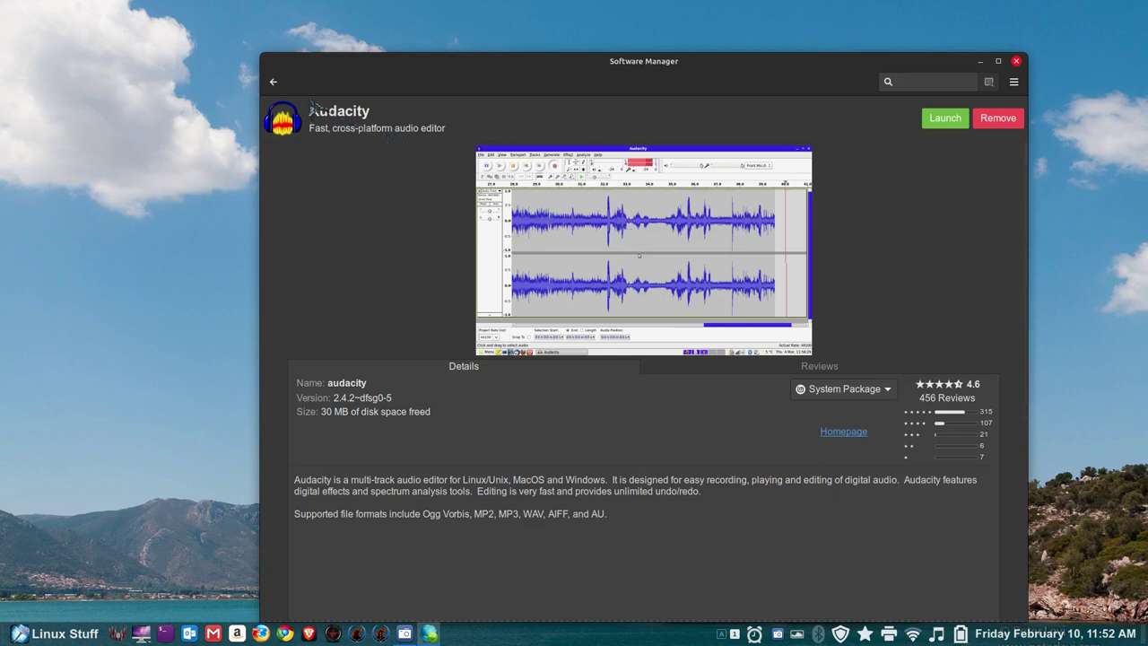
pyautogui.click(274, 81)
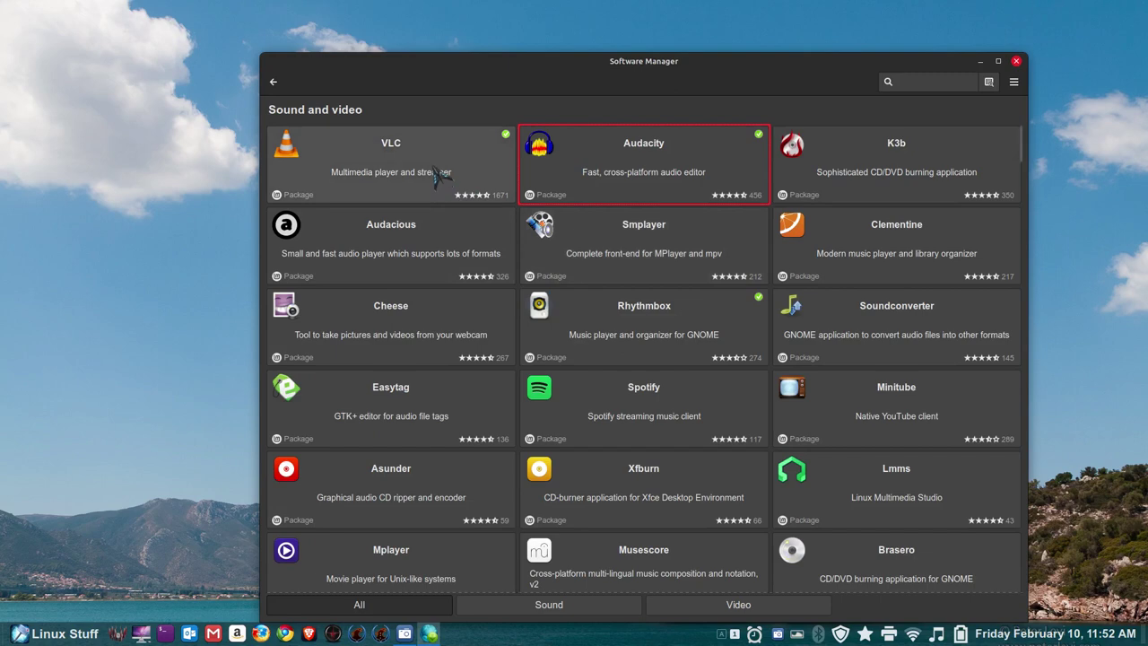
# Browse the Sound and video packages down to Multimedia Codecs and Lame and return to the home page.
pyautogui.scroll(-2, 718, 401)
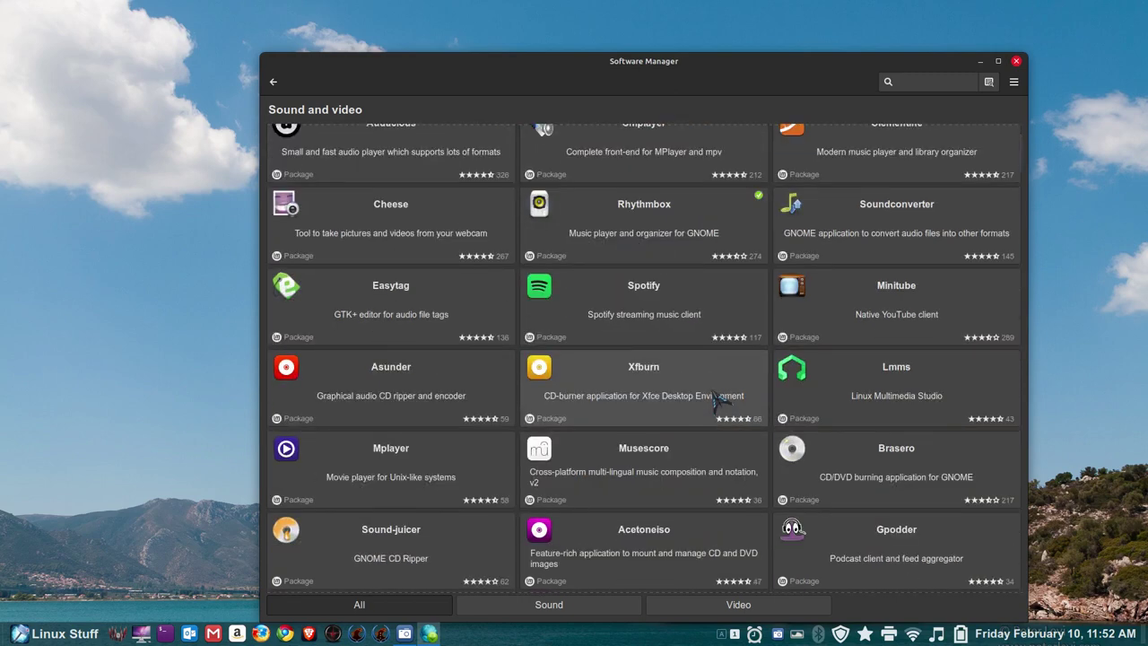
pyautogui.scroll(-5, 717, 401)
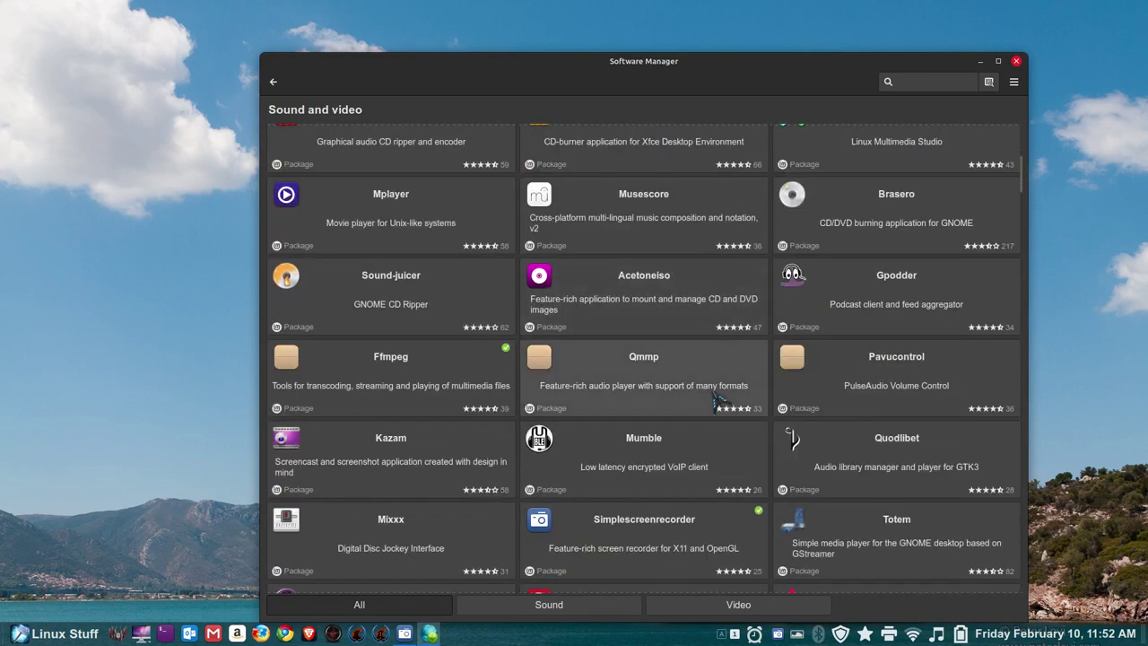
pyautogui.scroll(-2, 718, 402)
pyautogui.scroll(-6, 718, 401)
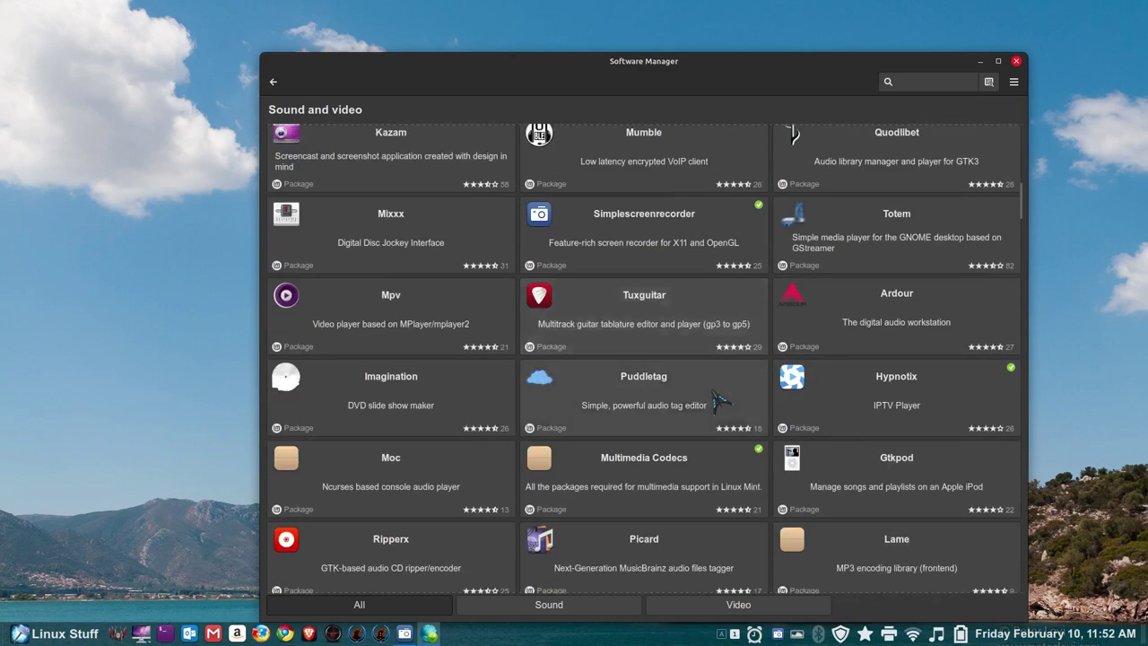
pyautogui.click(272, 84)
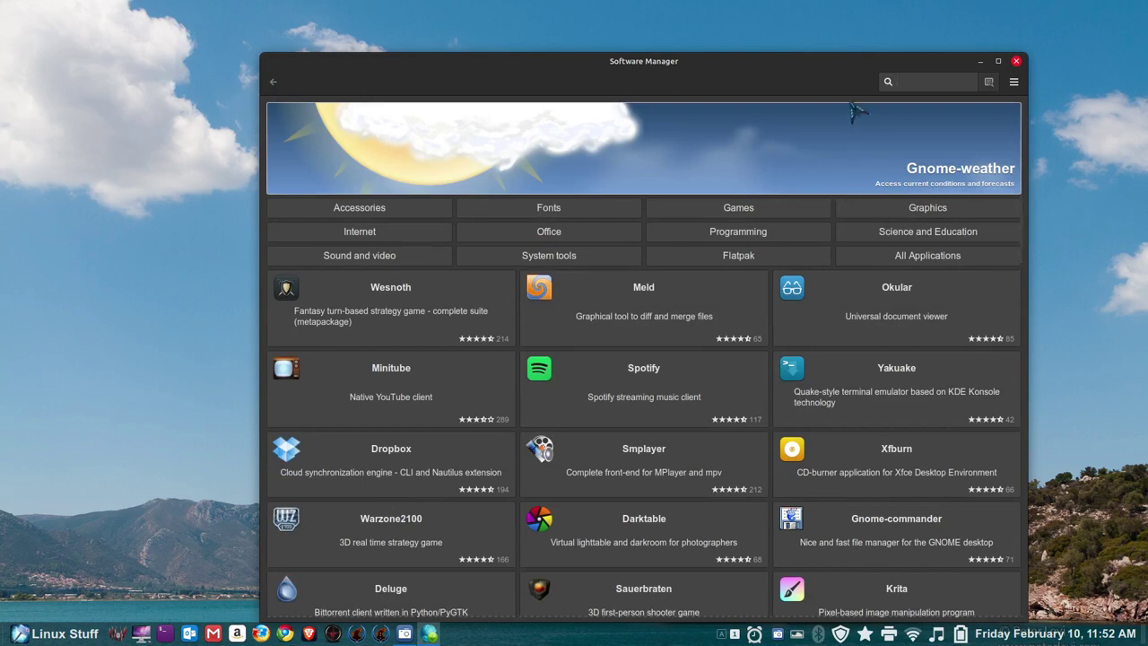
# Shift the Software Manager window upward, search the installed applications for "sc" and launch the Screenshot tool.
pyautogui.moveTo(793, 75); pyautogui.dragTo(763, 36)
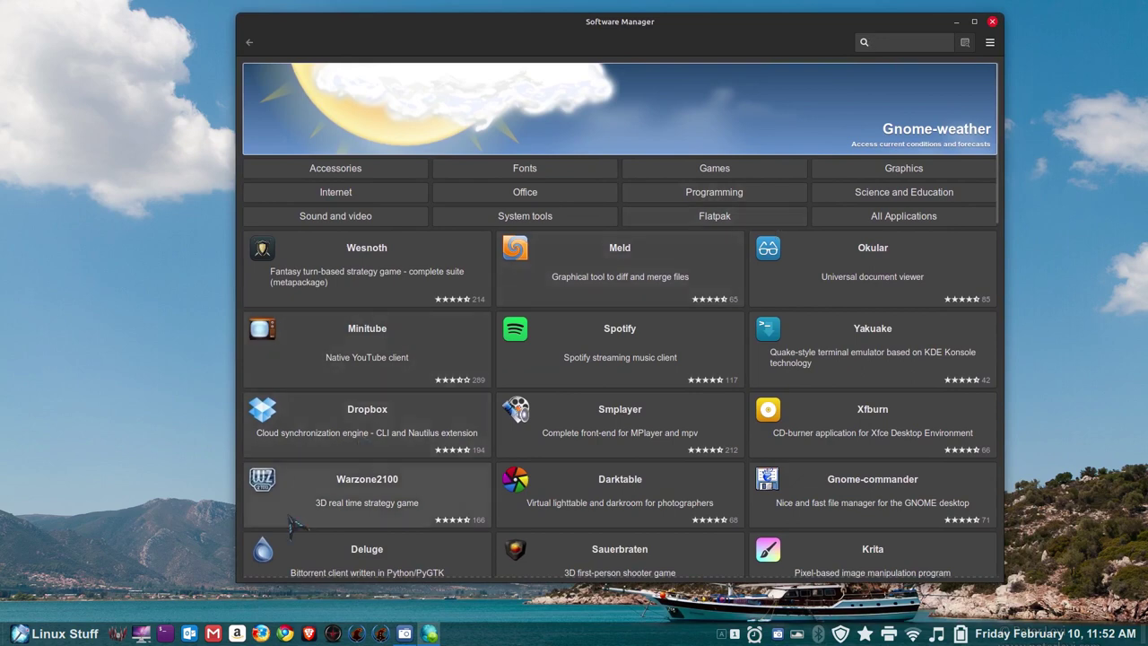
pyautogui.click(20, 633)
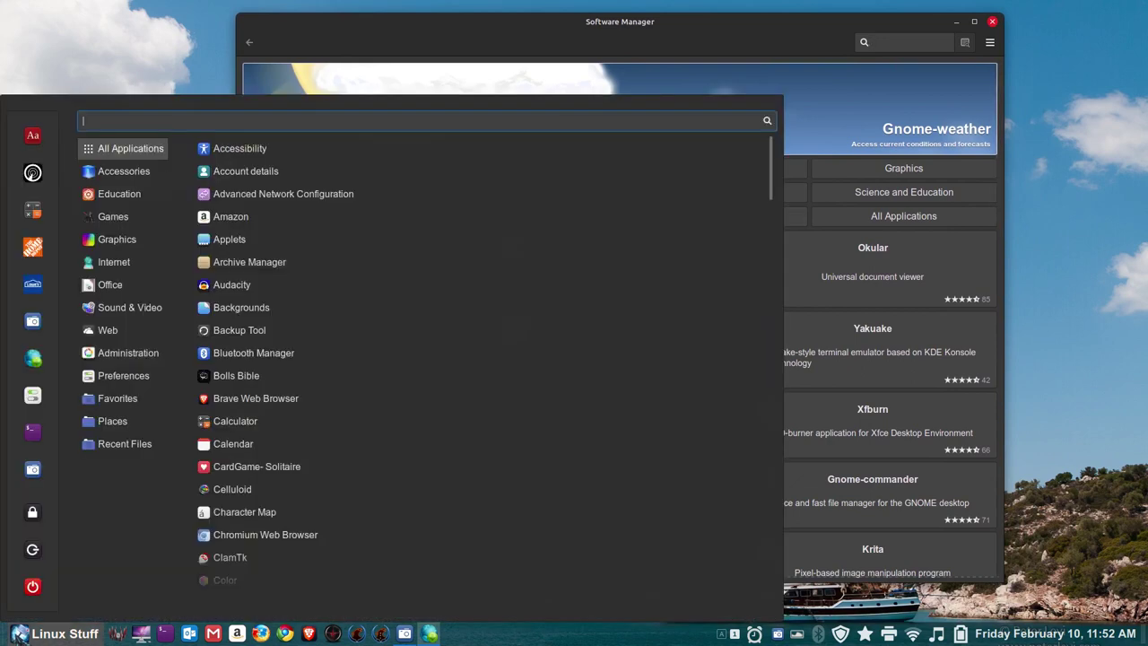
pyautogui.write('sc')
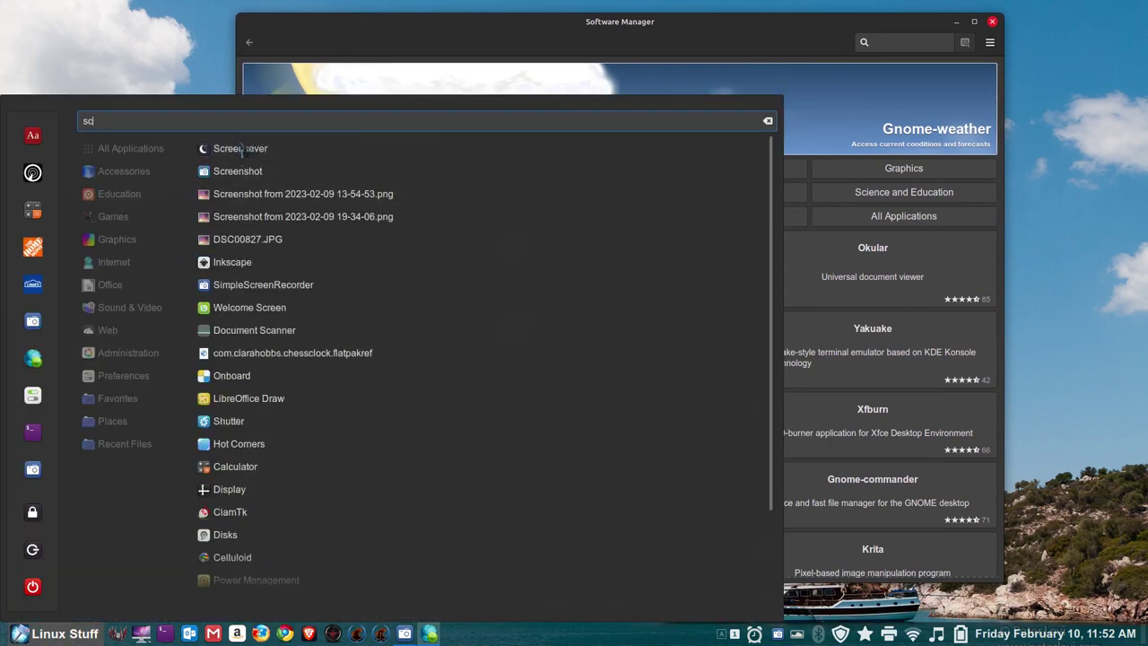
pyautogui.click(256, 178)
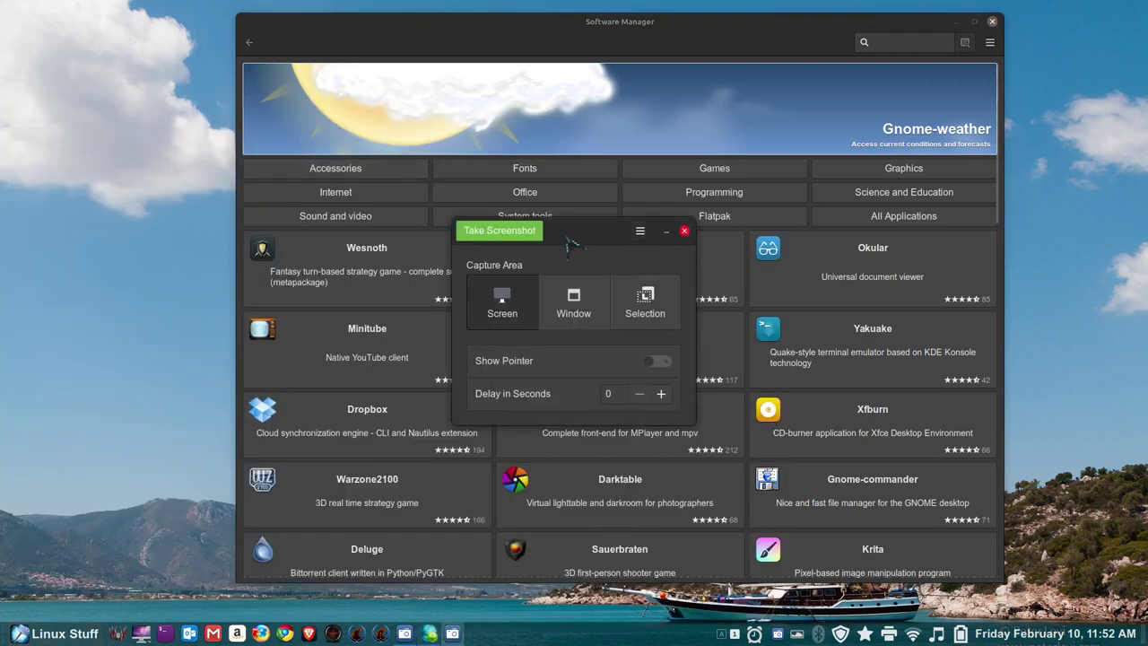
# Set the capture area to Window, arrange the Screenshot tool beside Software Manager and take a screenshot of the Software Manager window.
pyautogui.moveTo(594, 240); pyautogui.dragTo(919, 174)
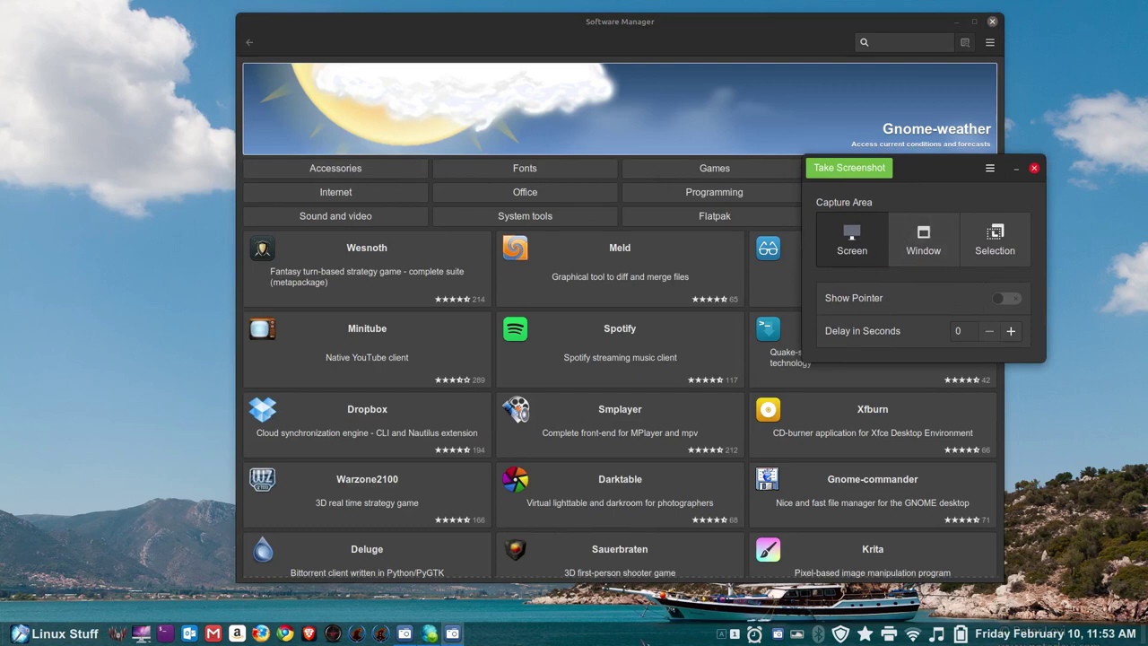
pyautogui.click(924, 239)
pyautogui.moveTo(941, 179); pyautogui.dragTo(135, 199)
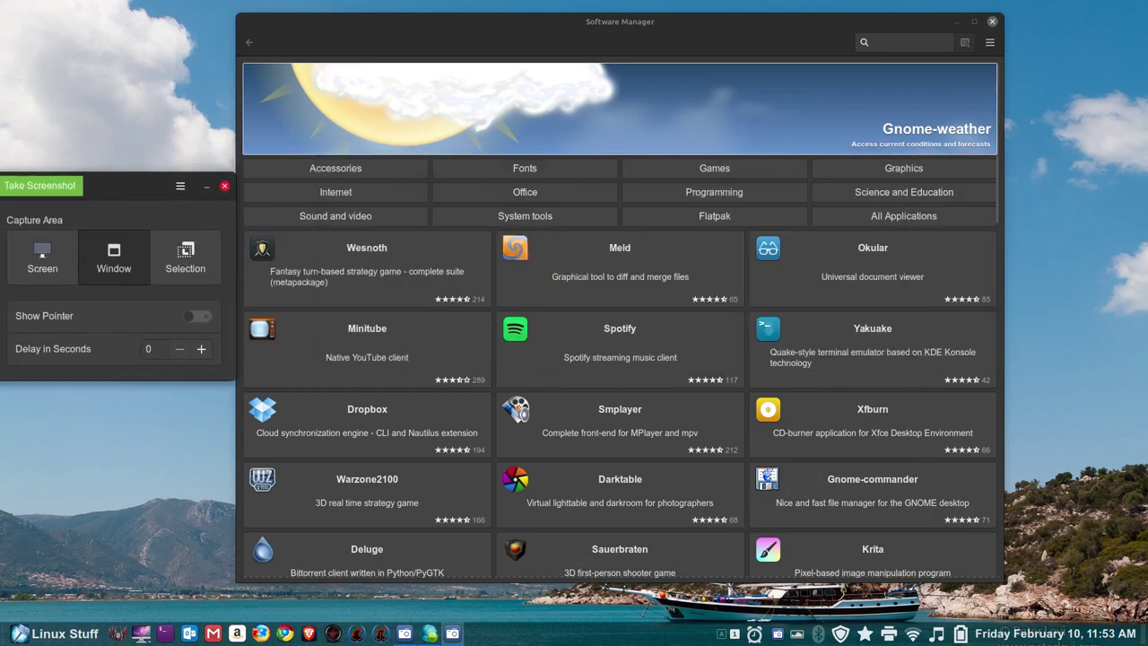
pyautogui.moveTo(763, 27); pyautogui.dragTo(869, 34)
pyautogui.moveTo(137, 190); pyautogui.dragTo(179, 199)
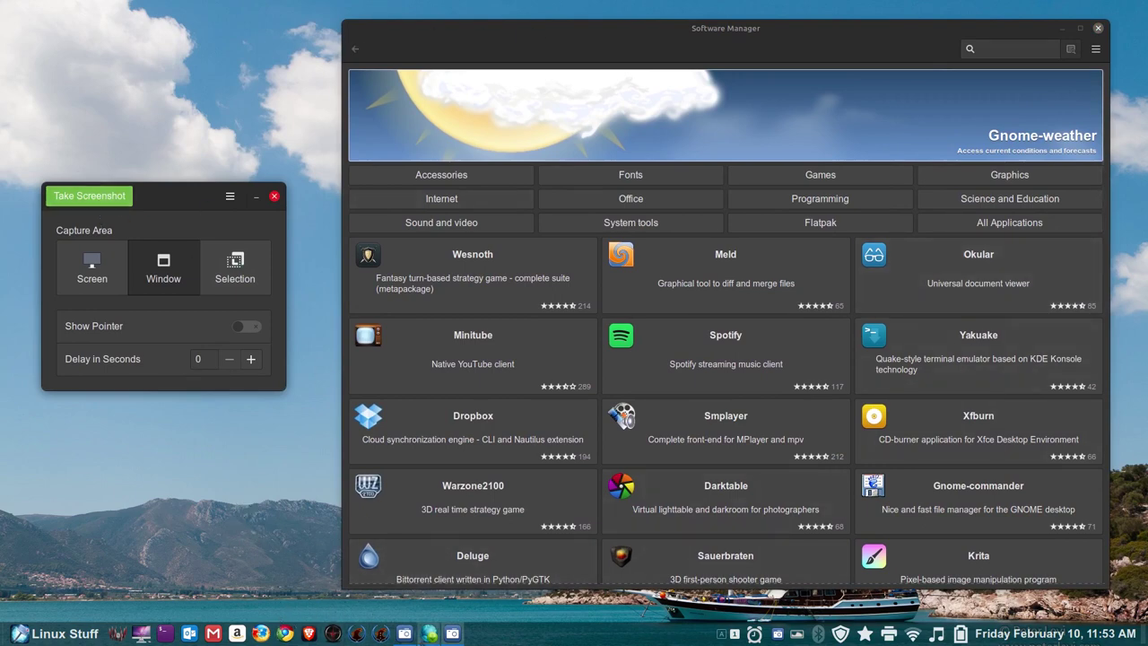
pyautogui.moveTo(424, 637)
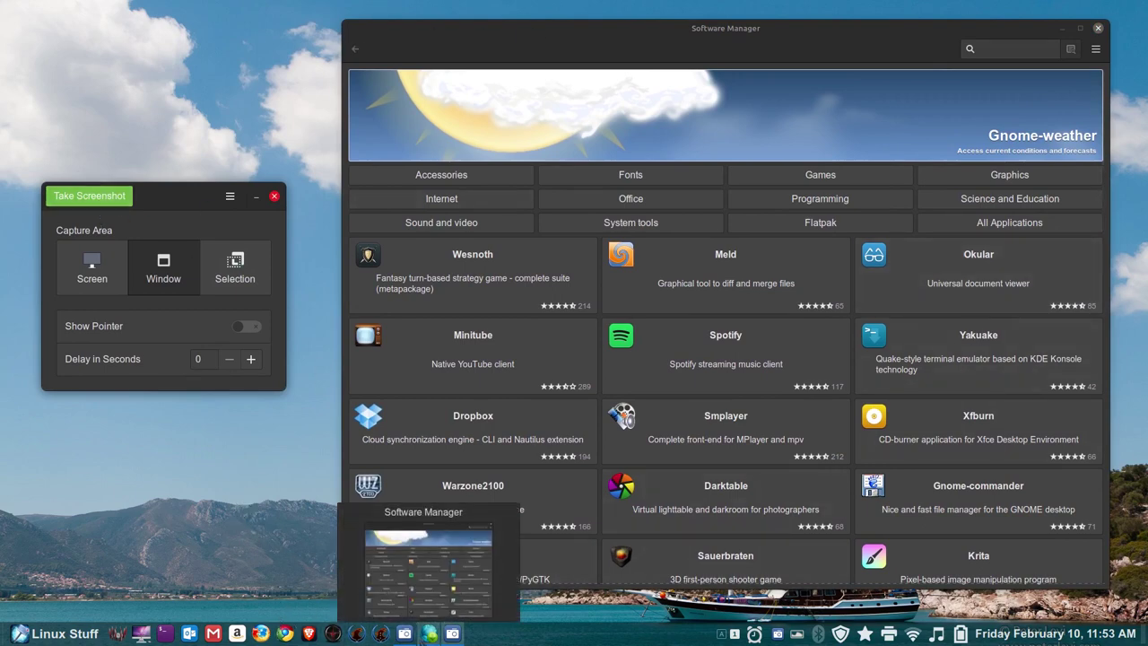
pyautogui.click(93, 196)
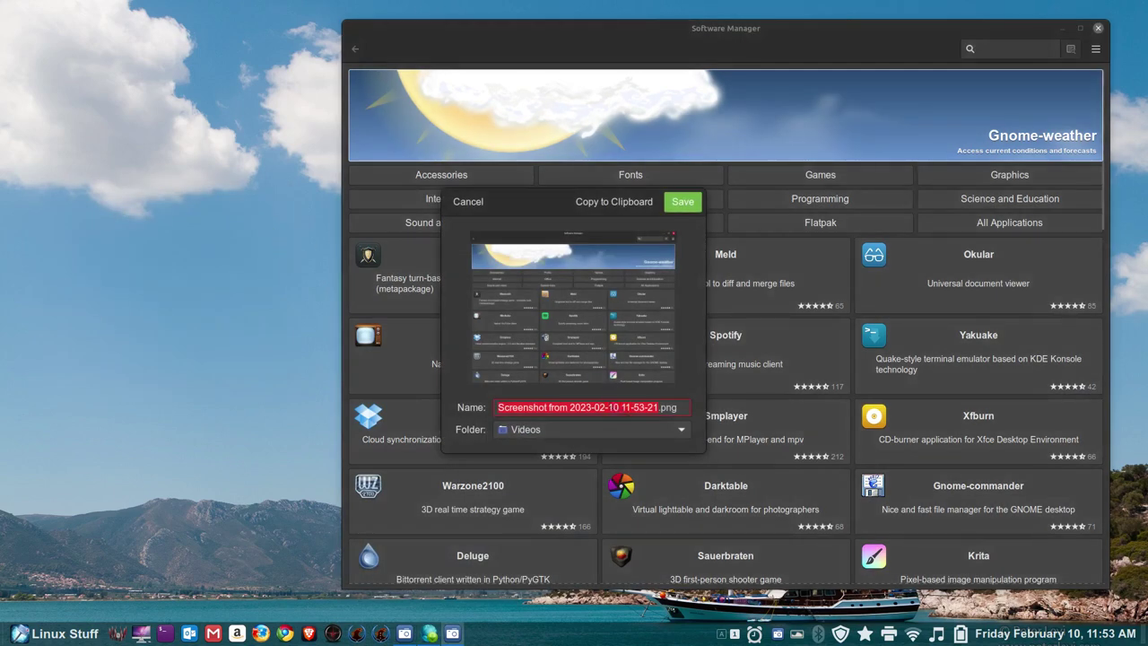
# Choose Desktop as the destination folder and save the screenshot under its suggested name.
pyautogui.click(501, 439)
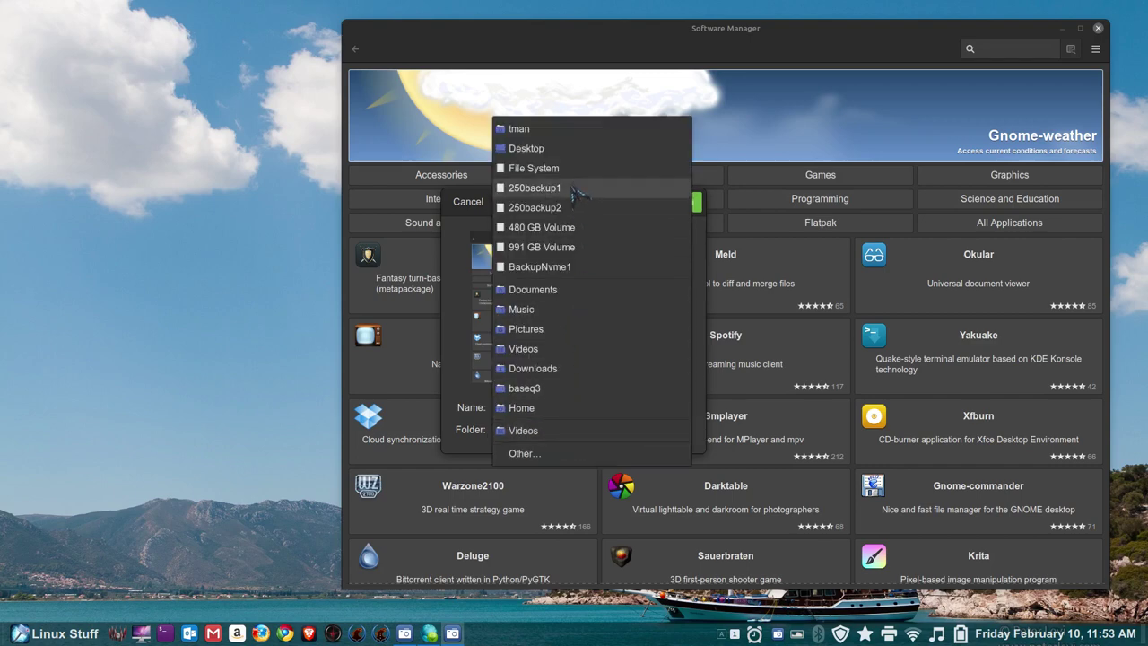
pyautogui.press('Escape')
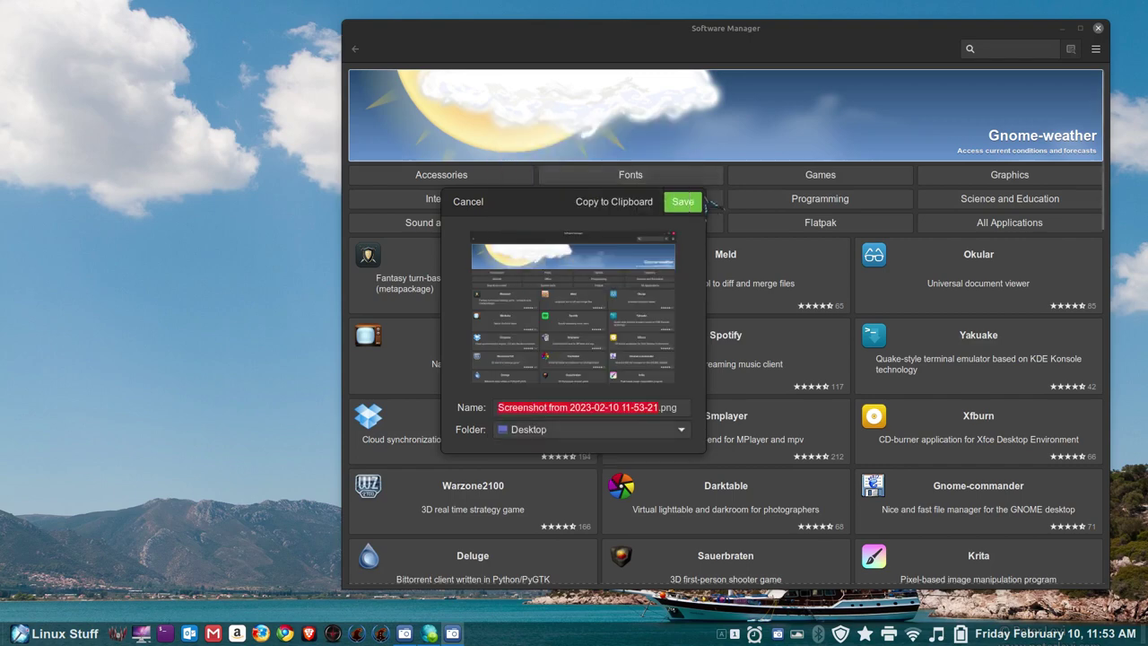
pyautogui.click(683, 201)
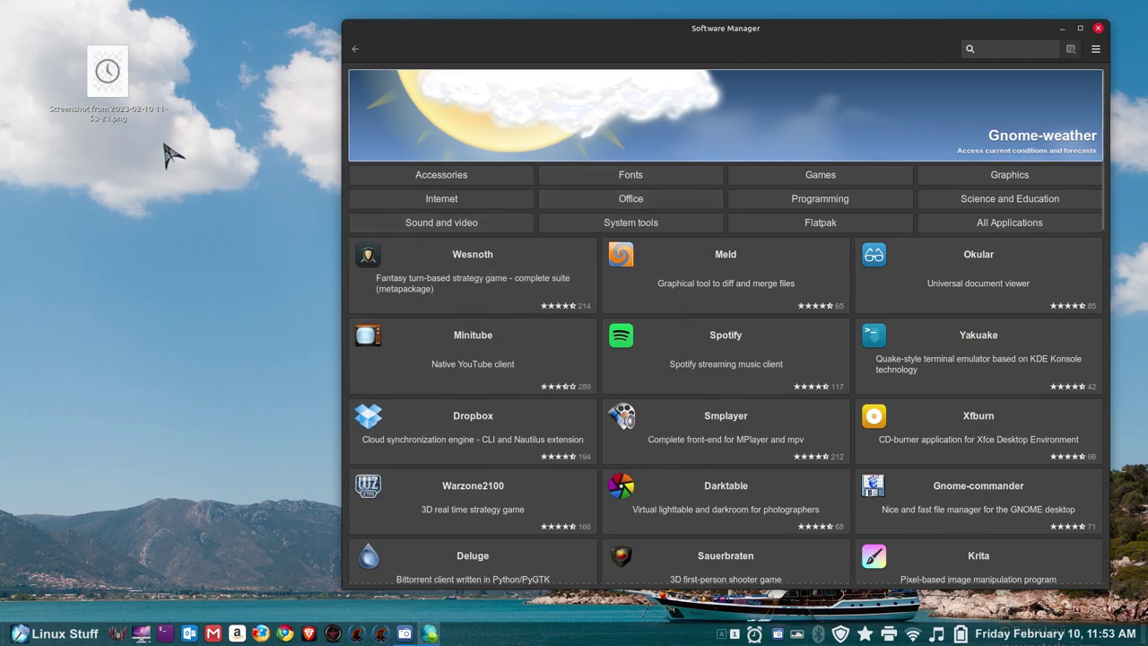
# Minimize Software Manager, view the saved screenshot from the desktop zoomed out to 70%, close the viewer and restore Software Manager.
pyautogui.click(1062, 27)
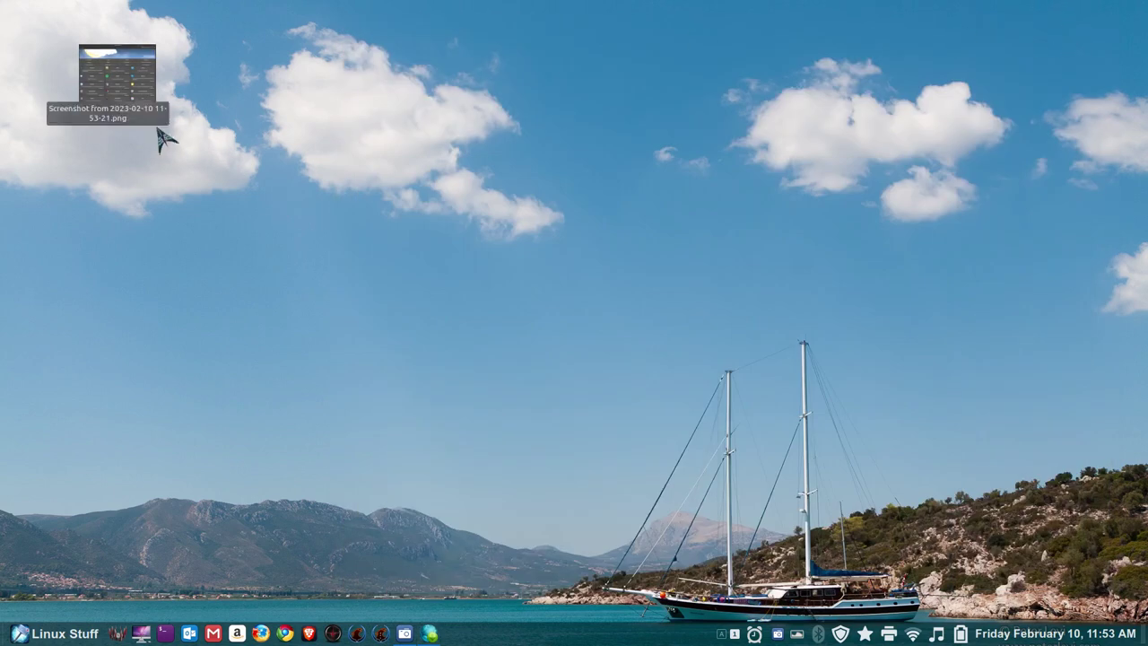
pyautogui.doubleClick(118, 82)
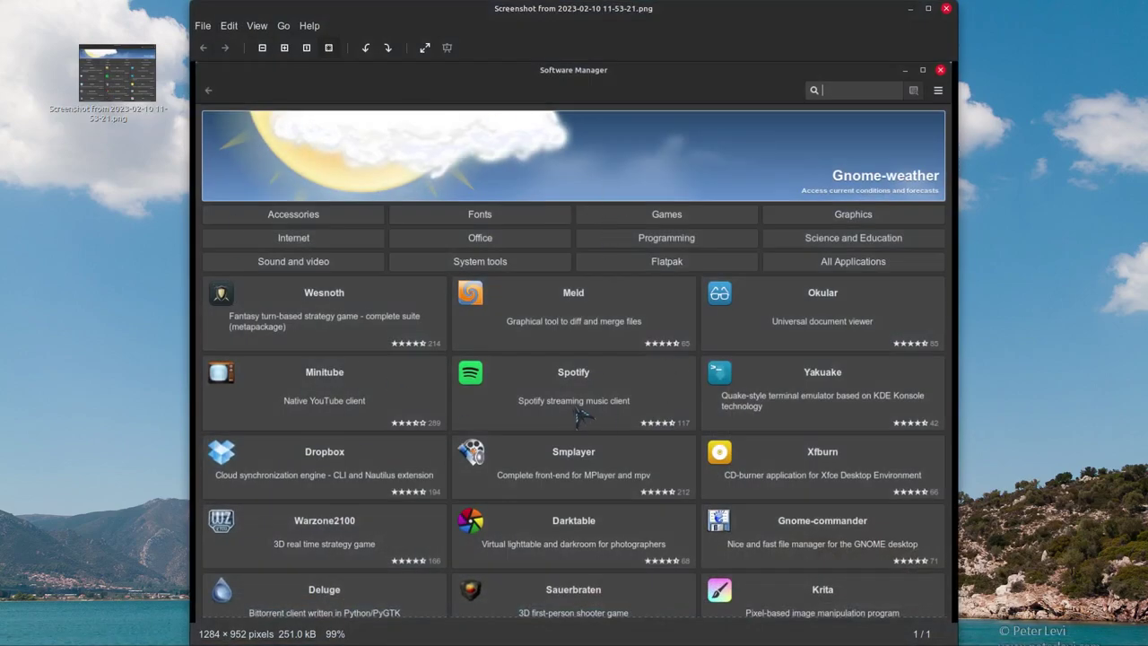
pyautogui.scroll(-5, 679, 350)
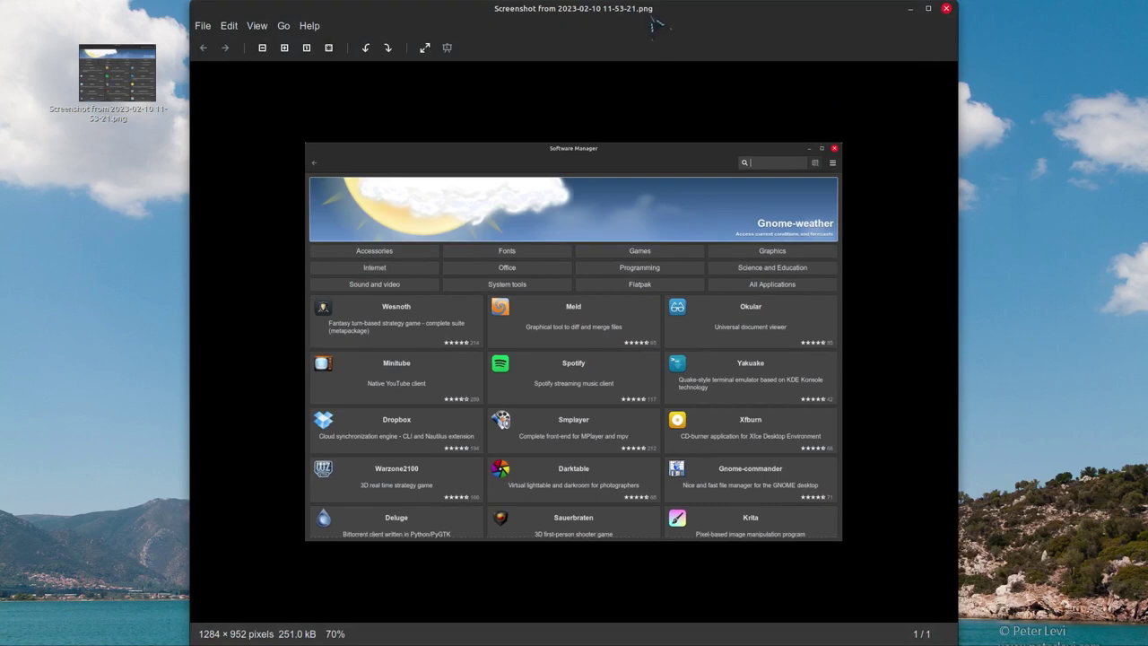
pyautogui.click(946, 8)
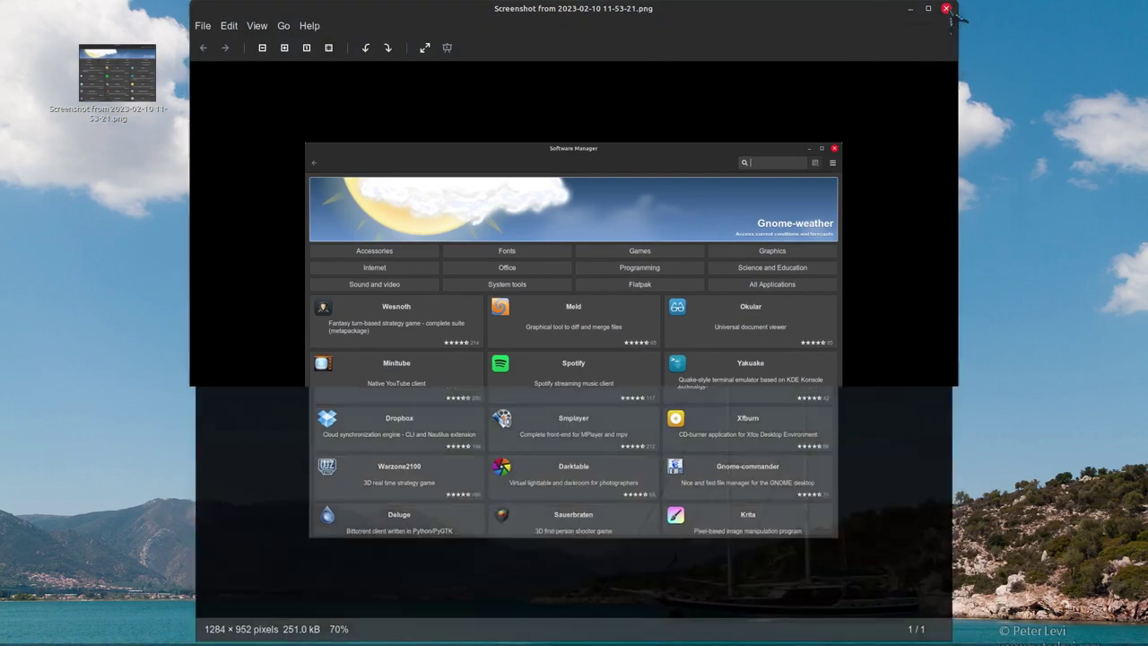
pyautogui.click(431, 633)
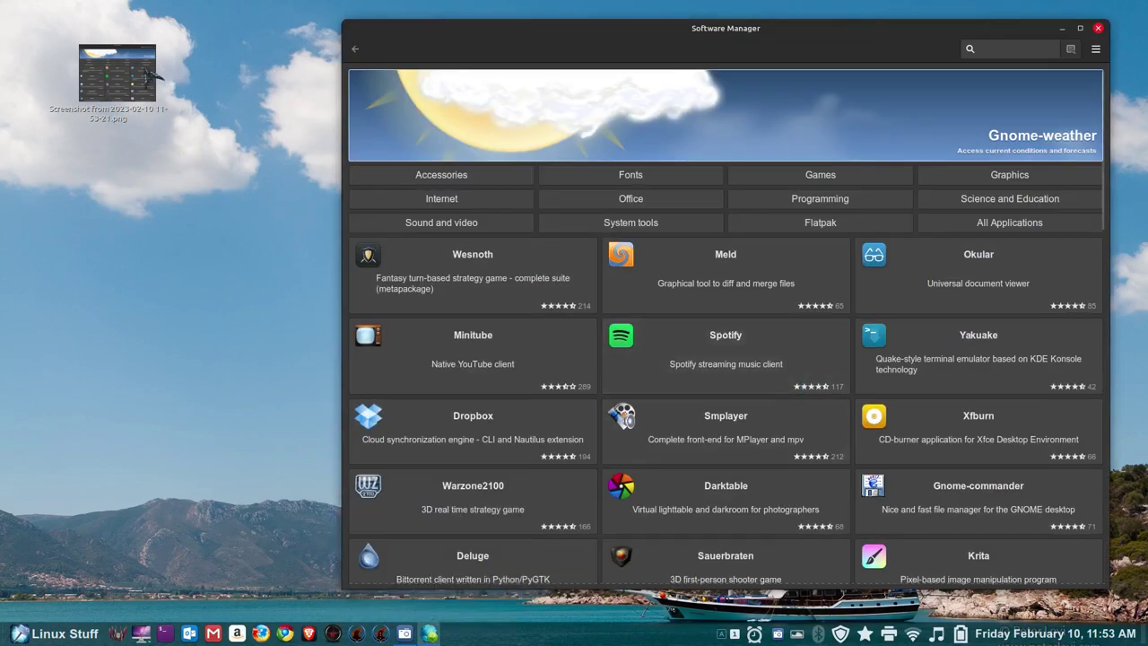
# Reopen the saved screenshot from the desktop, zoom it out to 64% and close the image viewer.
pyautogui.doubleClick(112, 83)
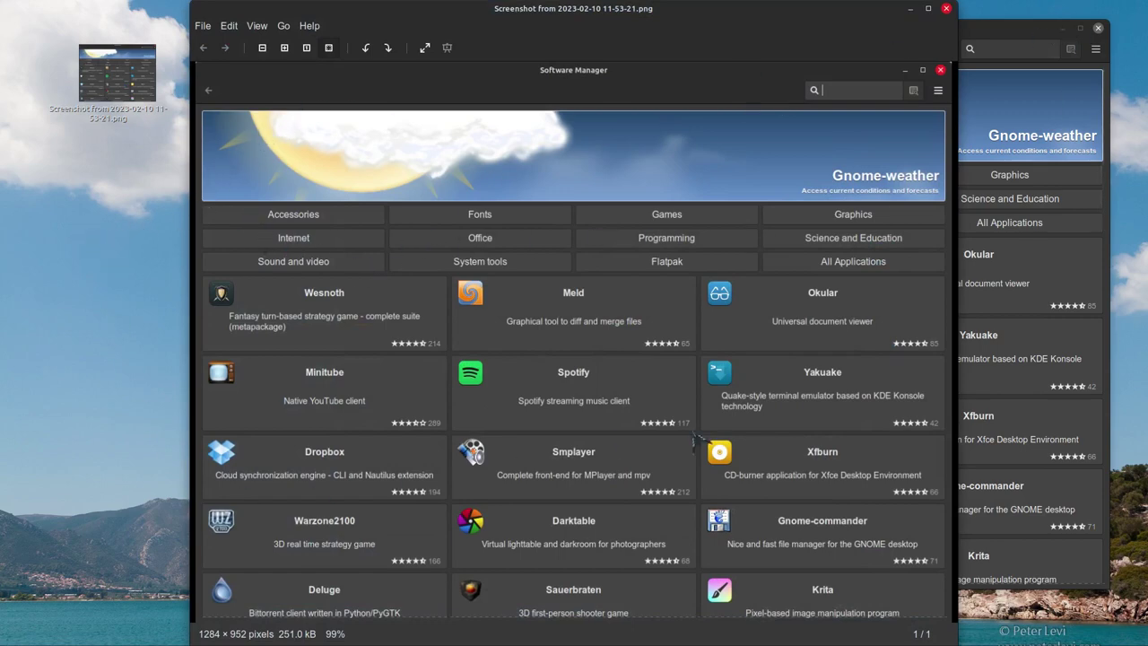
pyautogui.scroll(-4, 884, 193)
pyautogui.scroll(-1, 884, 193)
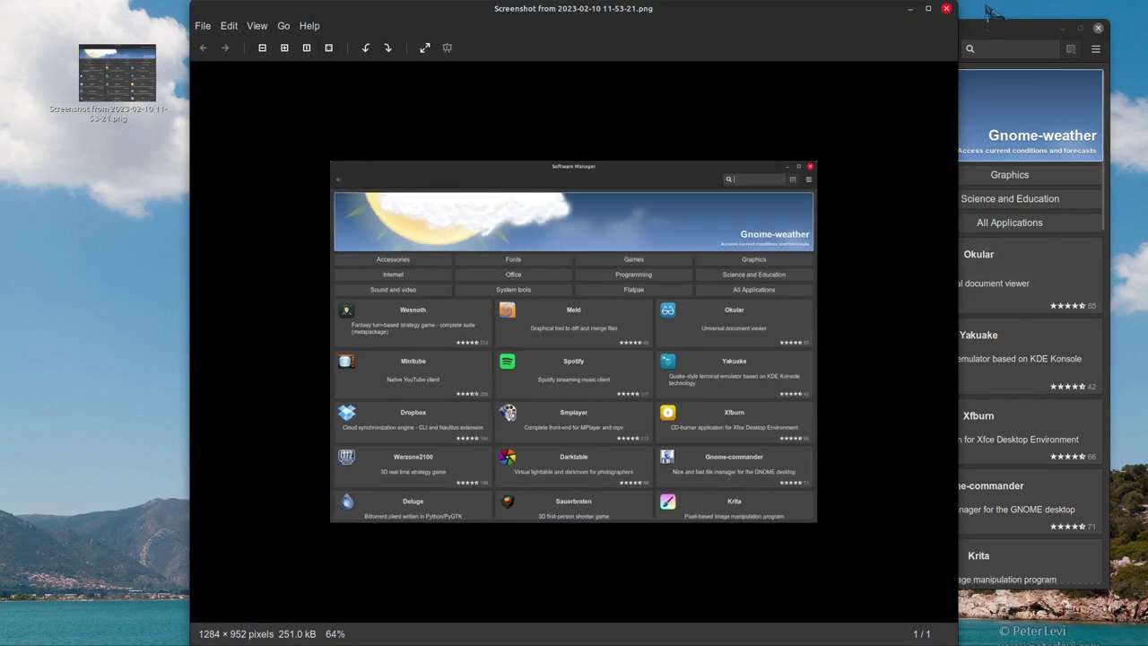
pyautogui.click(945, 8)
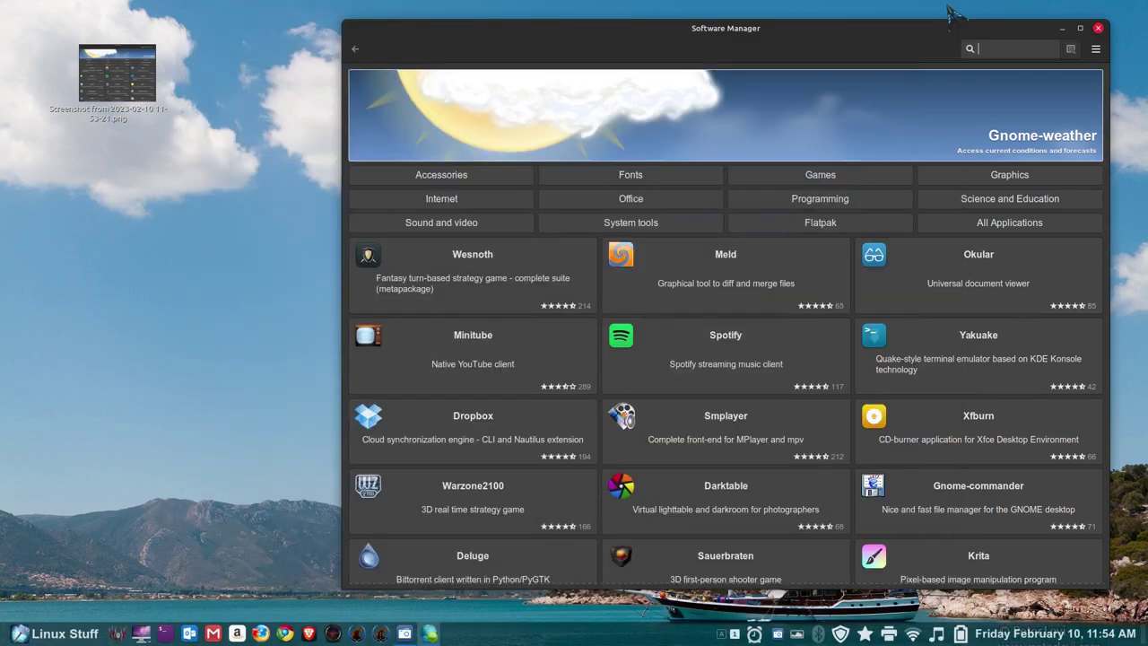
# Delete the screenshot file from the desktop and move the Software Manager window back toward the middle of the screen.
pyautogui.moveTo(206, 23); pyautogui.dragTo(103, 160)
pyautogui.press('Delete')
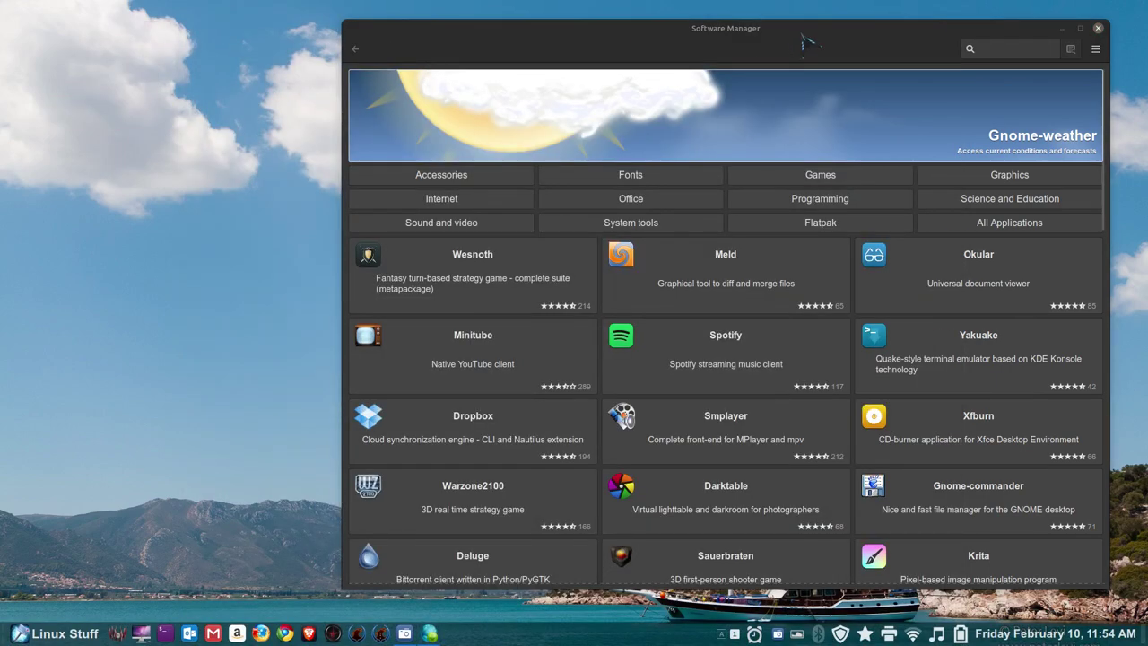
pyautogui.moveTo(806, 40); pyautogui.dragTo(681, 29)
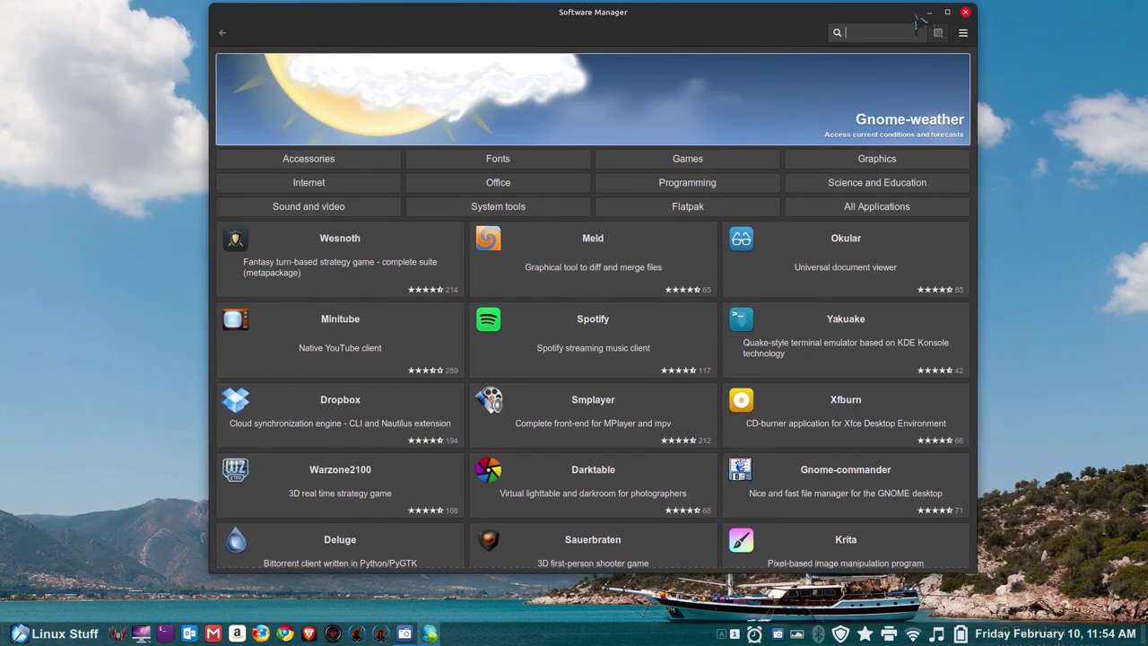
# Shrink the Software Manager window, move it clear of the desktop icon area and launch the Screenshot tool.
pyautogui.moveTo(982, 12); pyautogui.dragTo(714, 287)
pyautogui.moveTo(492, 305); pyautogui.dragTo(797, 120)
pyautogui.click(63, 634)
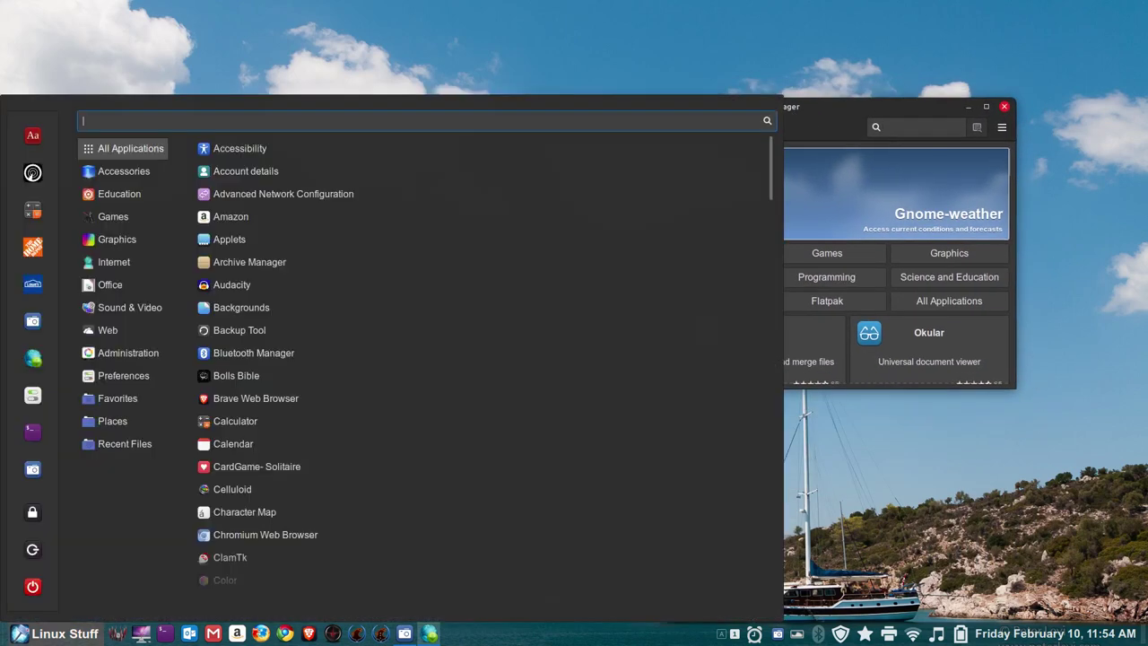
pyautogui.write('sc')
pyautogui.press('Down')
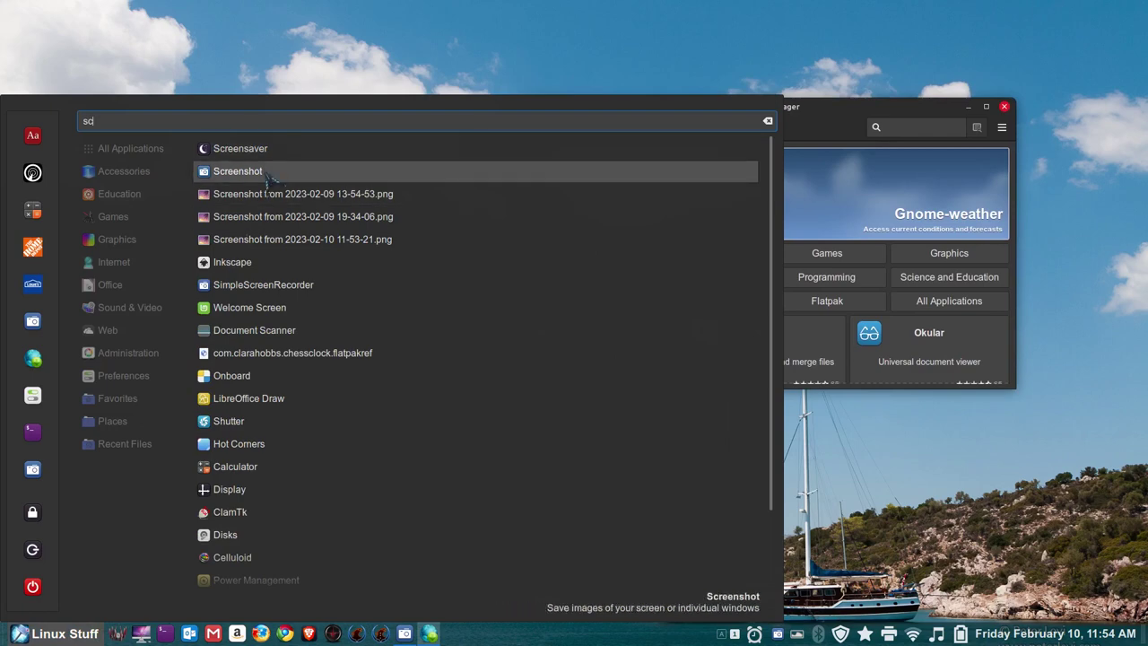
pyautogui.press('Return')
# Capture the Software Manager window using the Window capture area and save the image to Desktop under its suggested name.
pyautogui.click(573, 310)
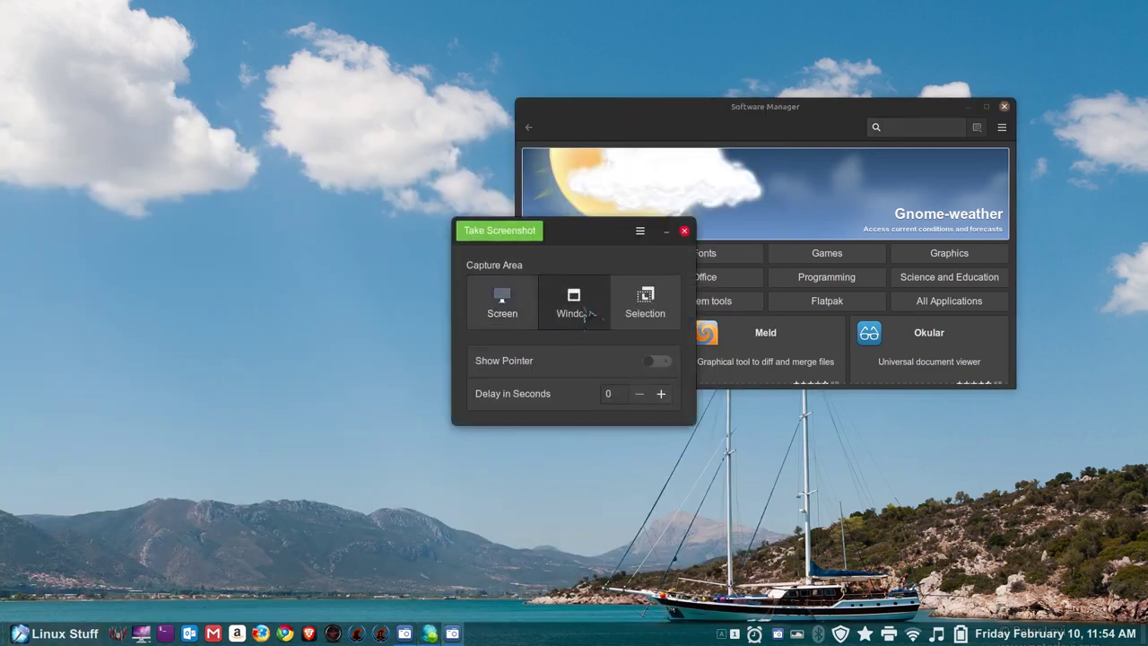
pyautogui.click(493, 235)
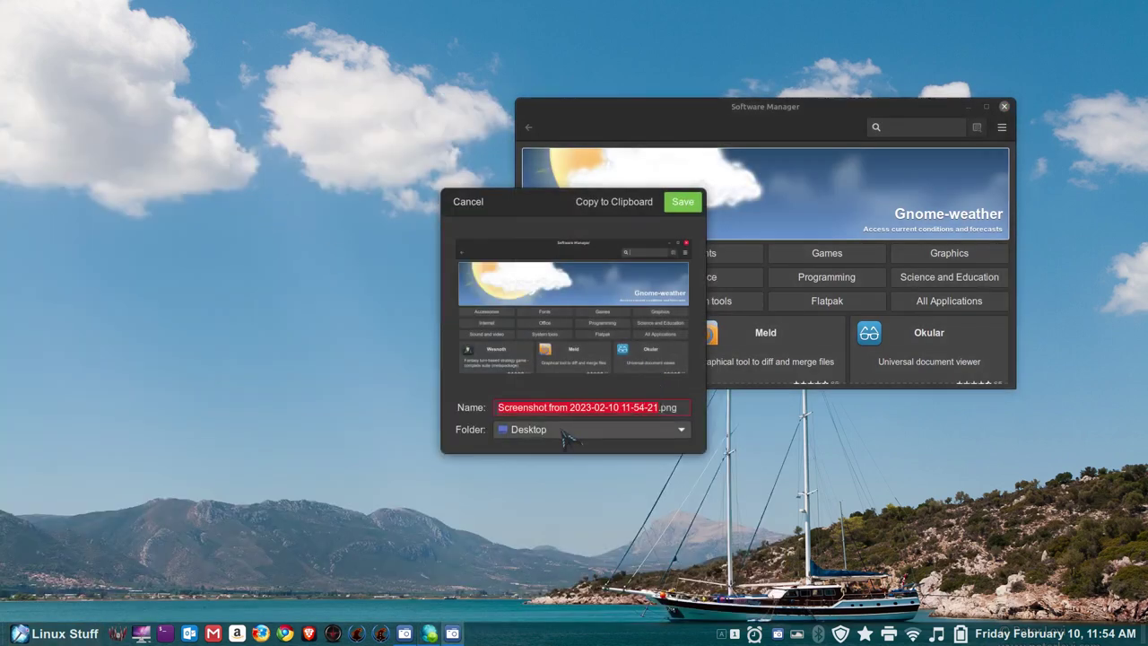
pyautogui.click(689, 203)
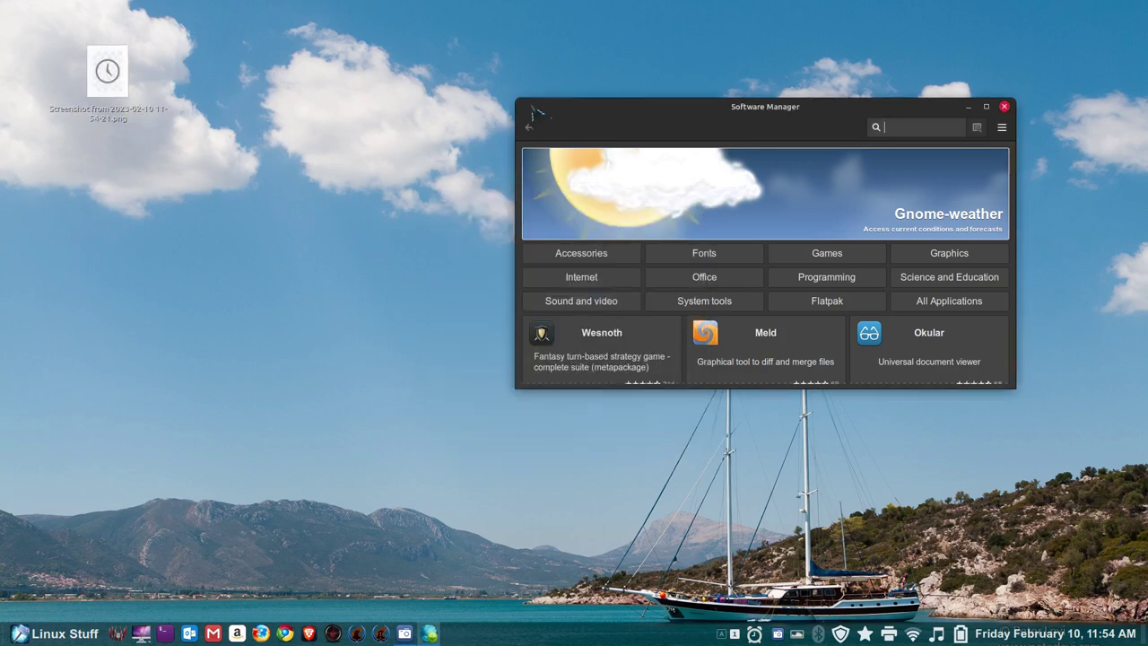
# View the saved screenshot from the desktop zoomed out to 78%, place it beside Software Manager for comparison and close the viewer.
pyautogui.doubleClick(107, 72)
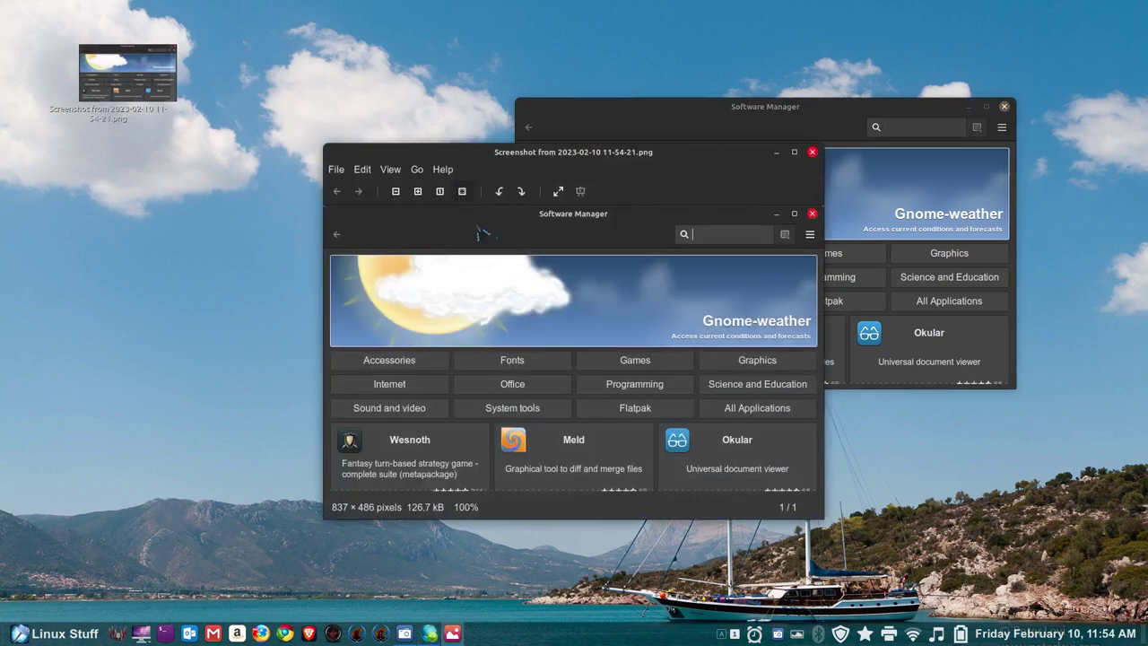
pyautogui.scroll(-5, 482, 231)
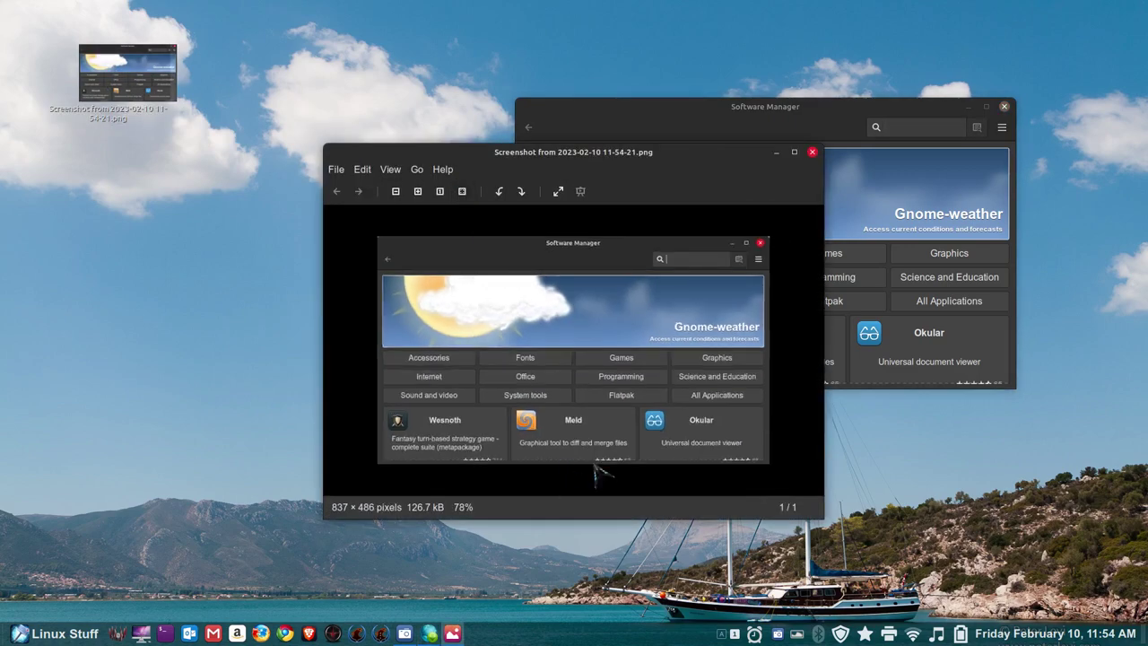
pyautogui.moveTo(699, 163); pyautogui.dragTo(696, 165)
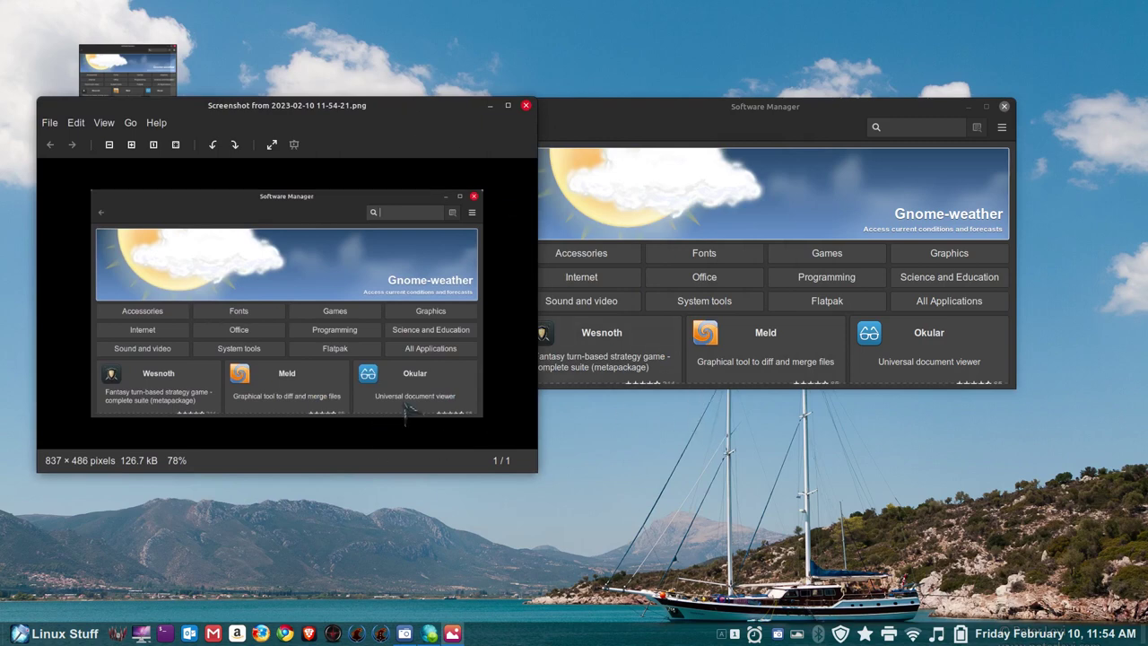
pyautogui.click(527, 105)
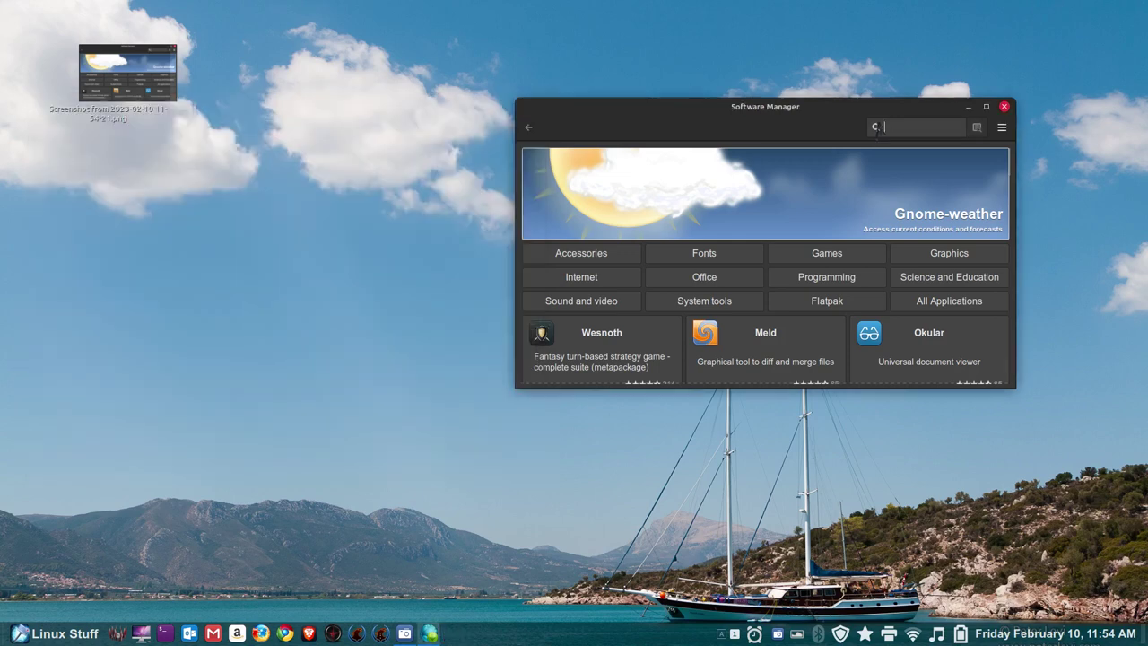
# Delete the screenshot file from the desktop and close Software Manager.
pyautogui.moveTo(296, 29); pyautogui.dragTo(77, 184)
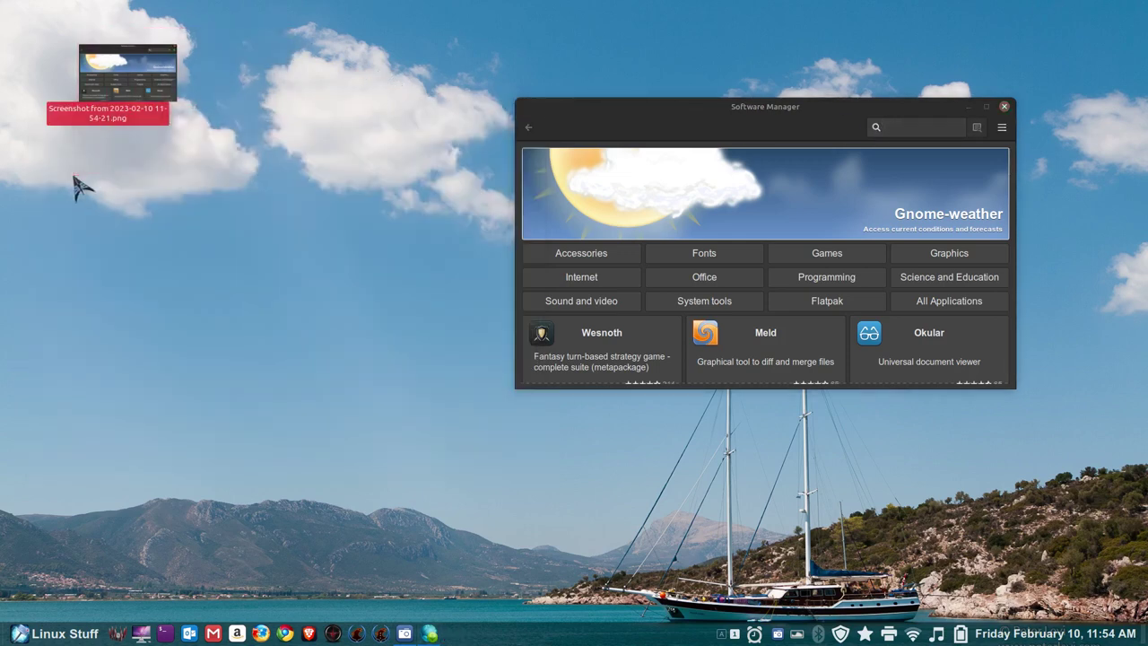
pyautogui.press('Delete')
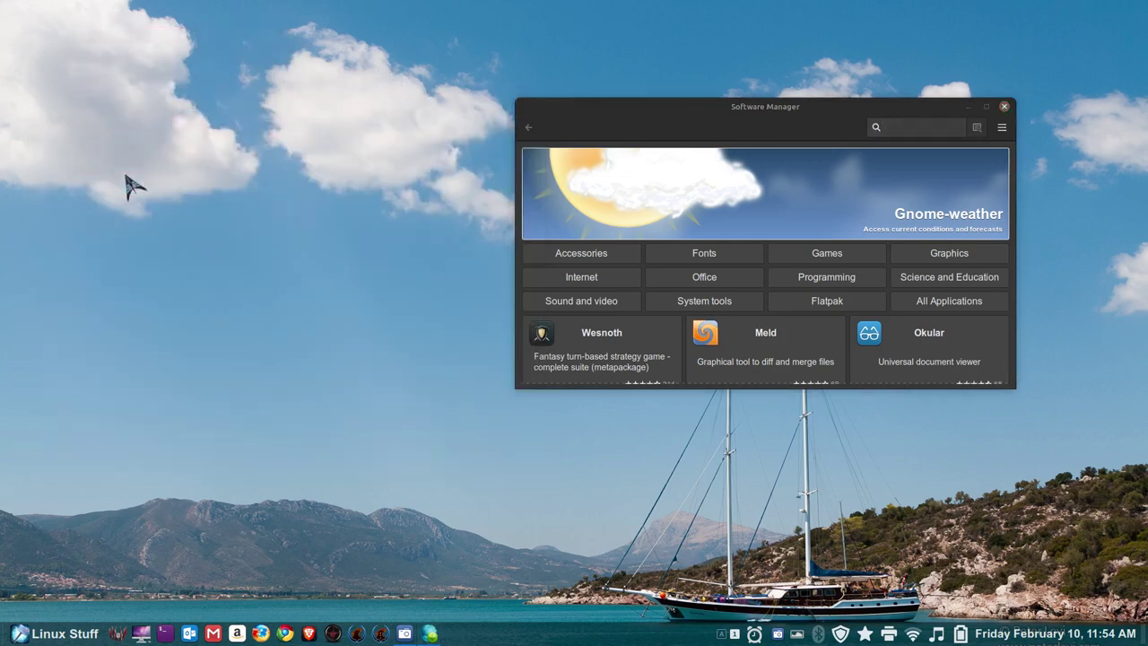
pyautogui.click(1005, 106)
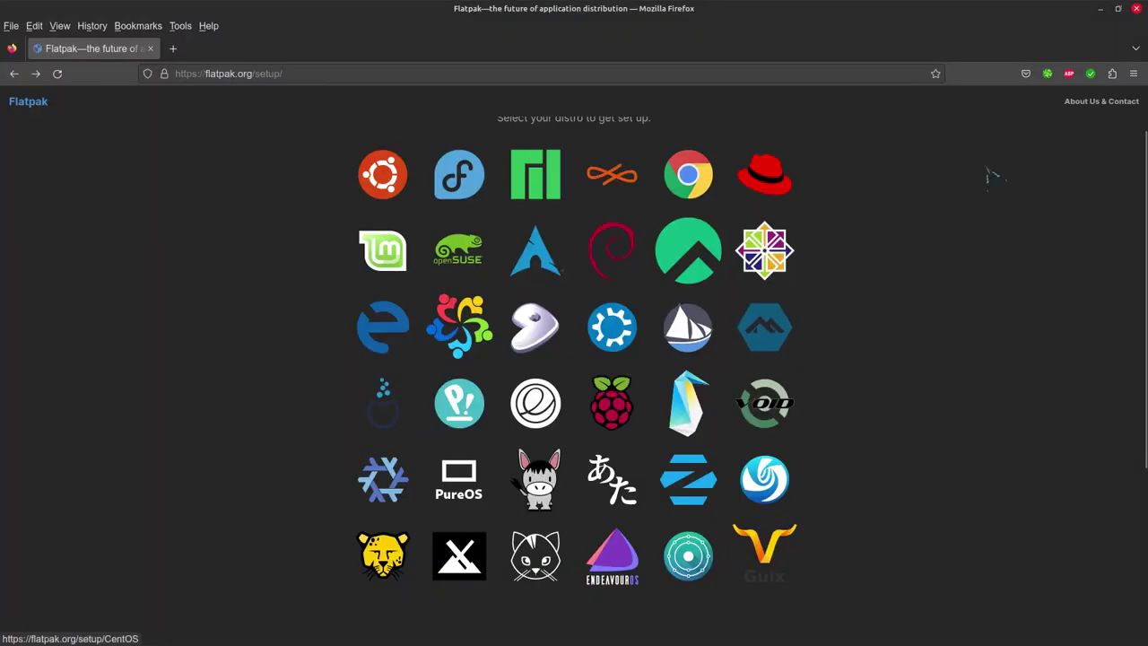
# Unmaximize the Firefox window showing the Flatpak setup page and capture it with the Screenshot tool's Window capture area.
pyautogui.click(1119, 9)
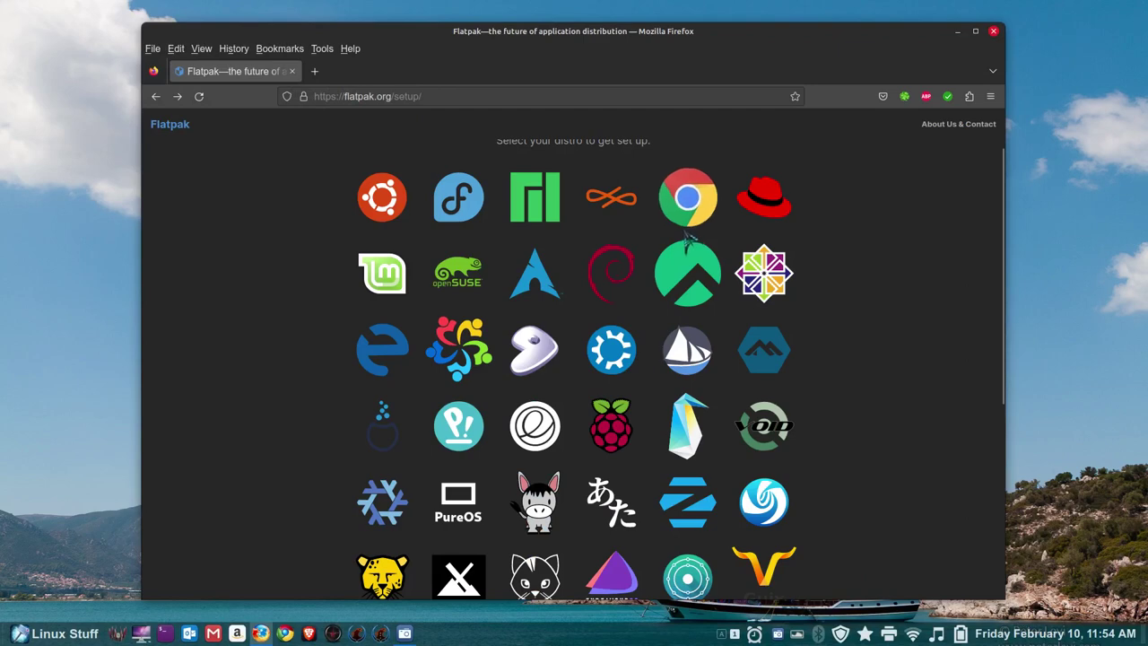
pyautogui.click(20, 633)
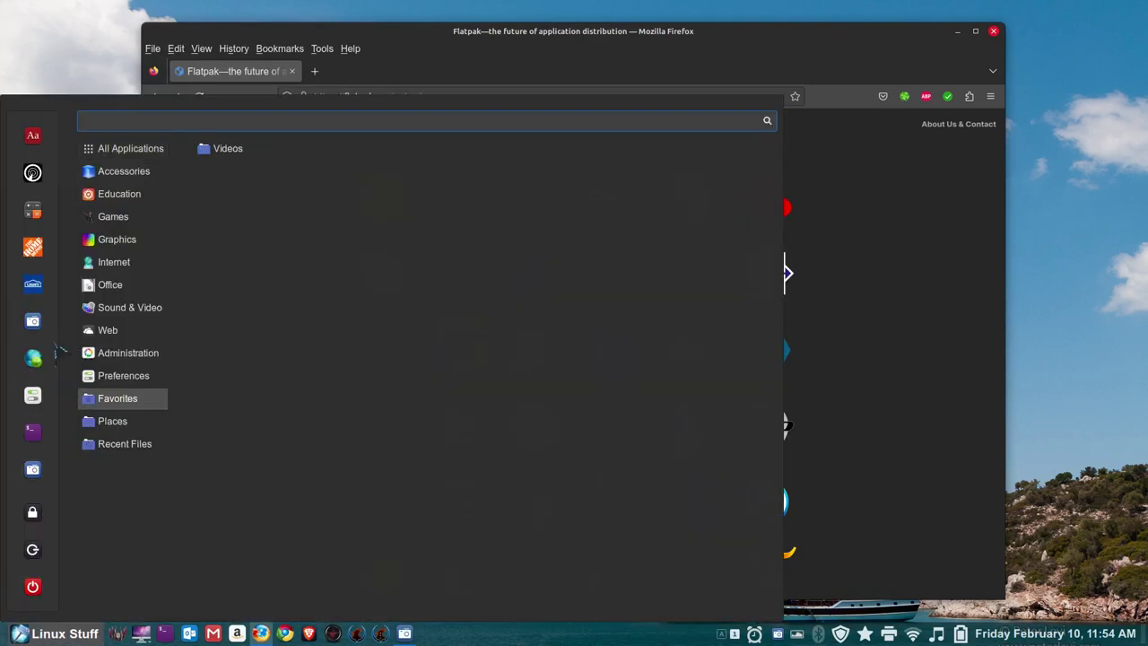
pyautogui.click(32, 323)
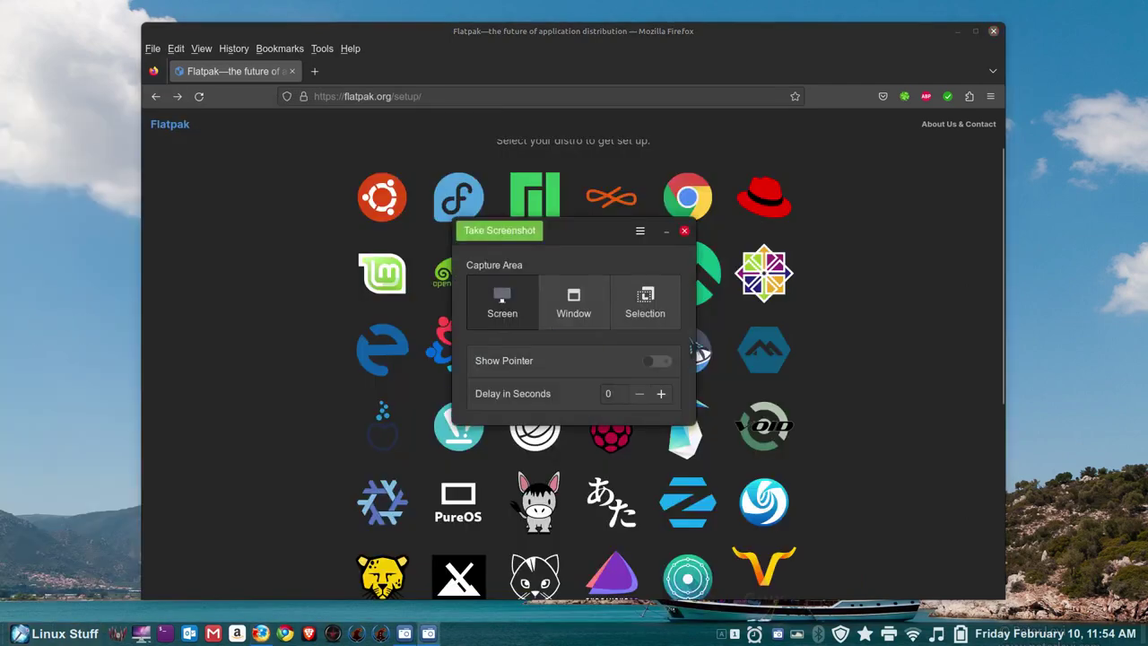
pyautogui.click(638, 314)
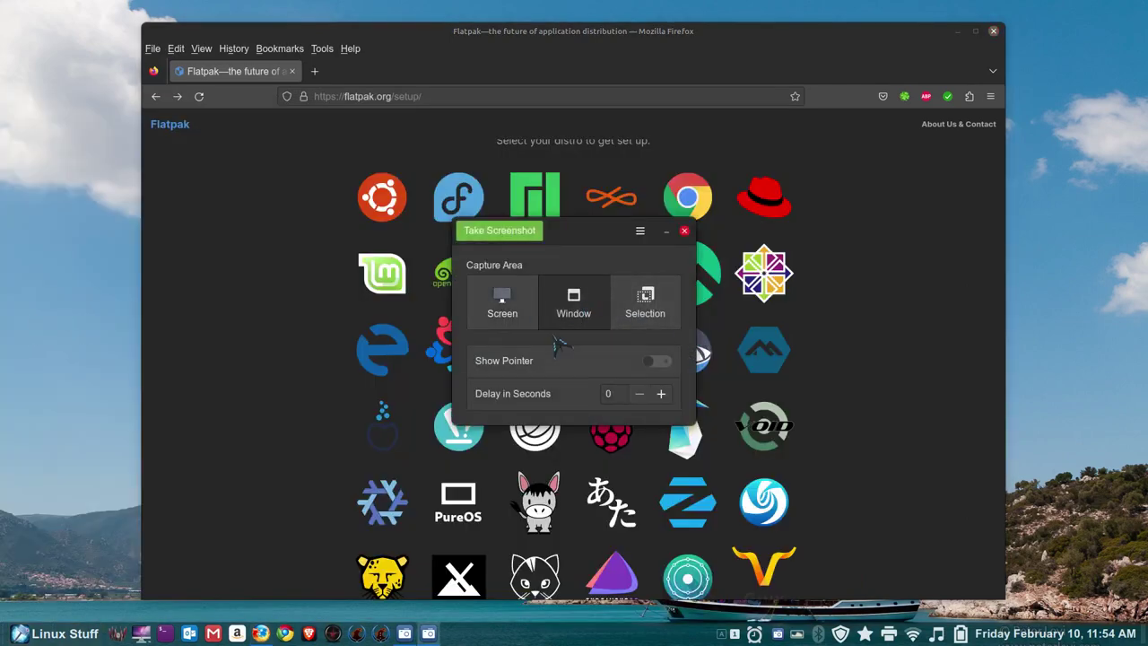
pyautogui.click(499, 231)
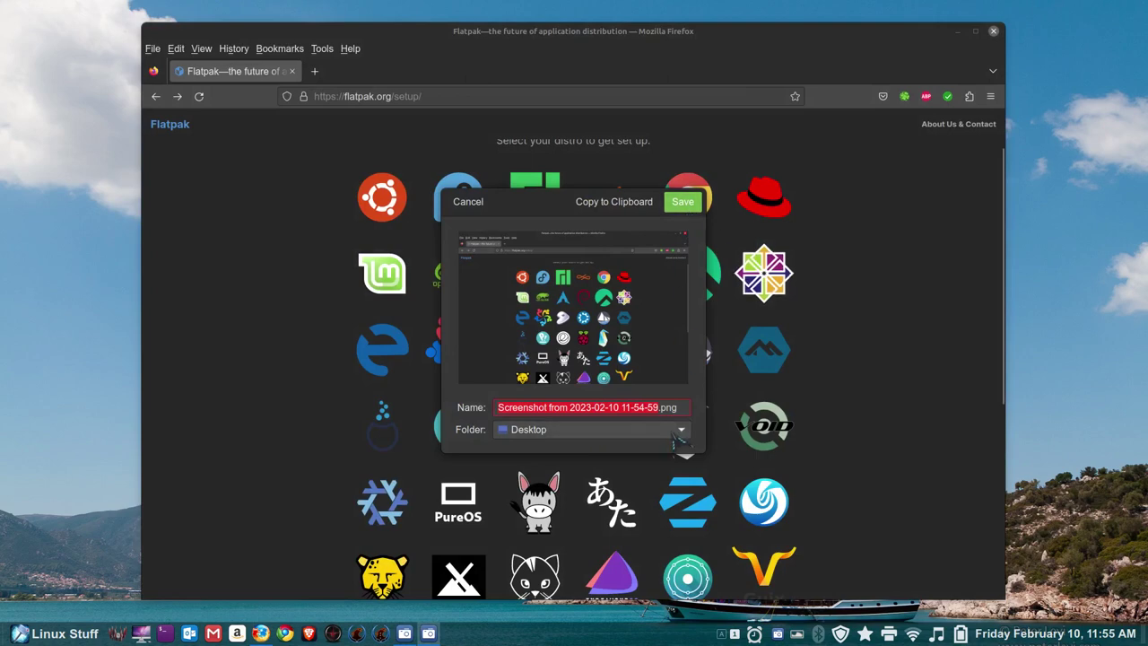
# Keep Desktop as the destination folder and save the Flatpak page screenshot under its suggested name.
pyautogui.click(673, 430)
pyautogui.click(679, 430)
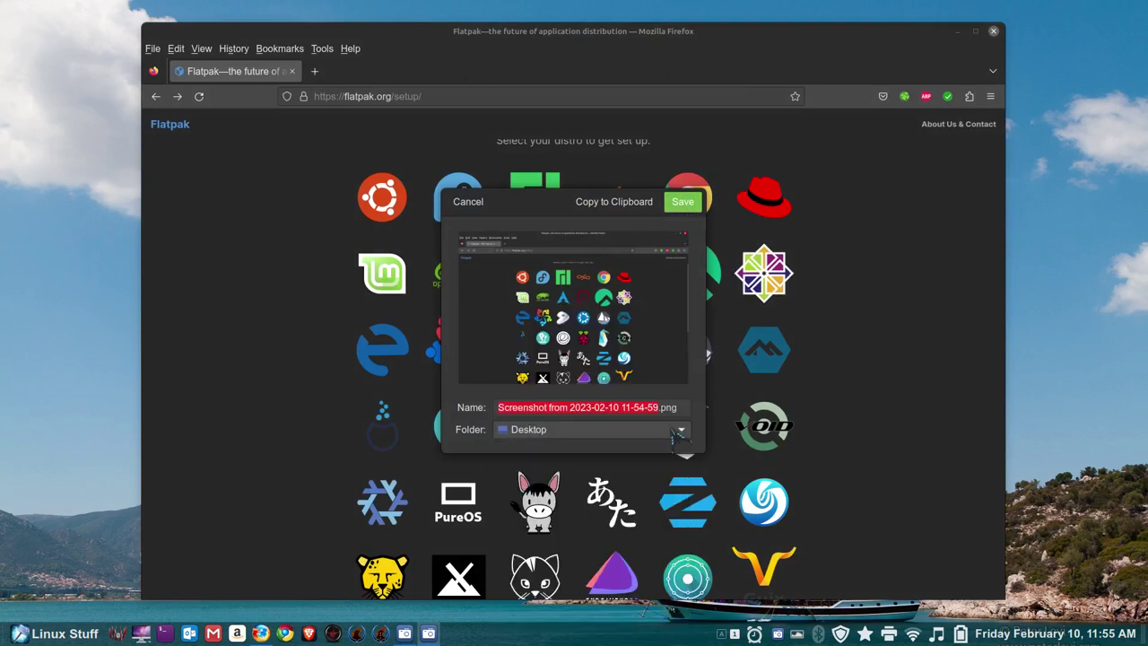
pyautogui.click(683, 201)
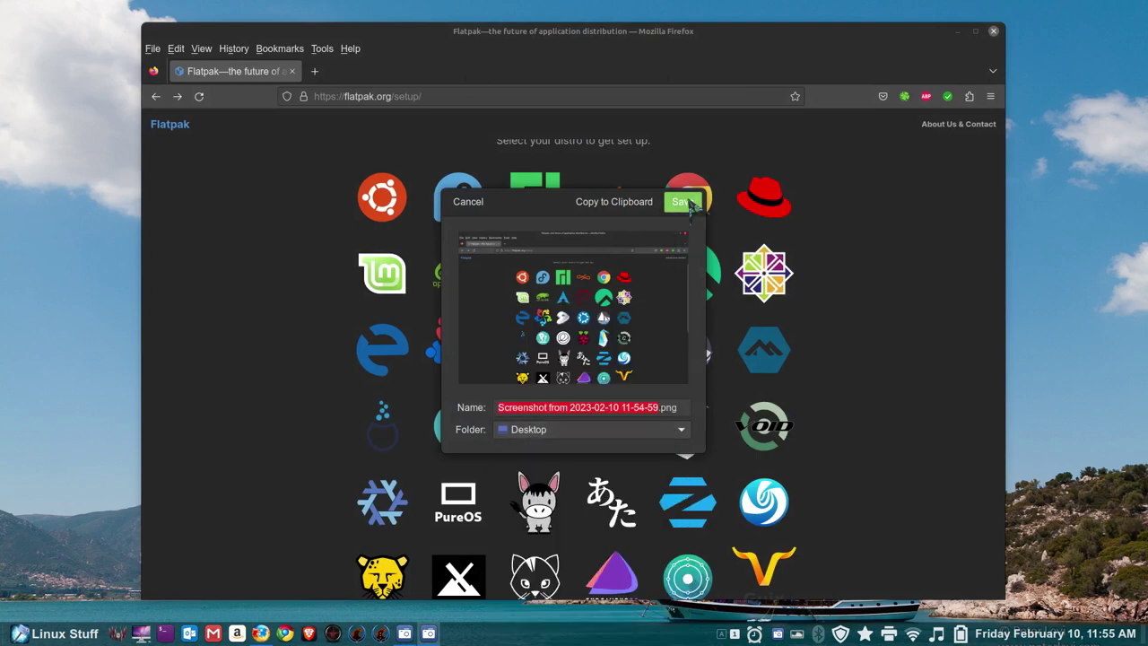
# Clear Firefox from the desktop and view the saved Flatpak page screenshot zoomed out to 76%.
pyautogui.click(994, 32)
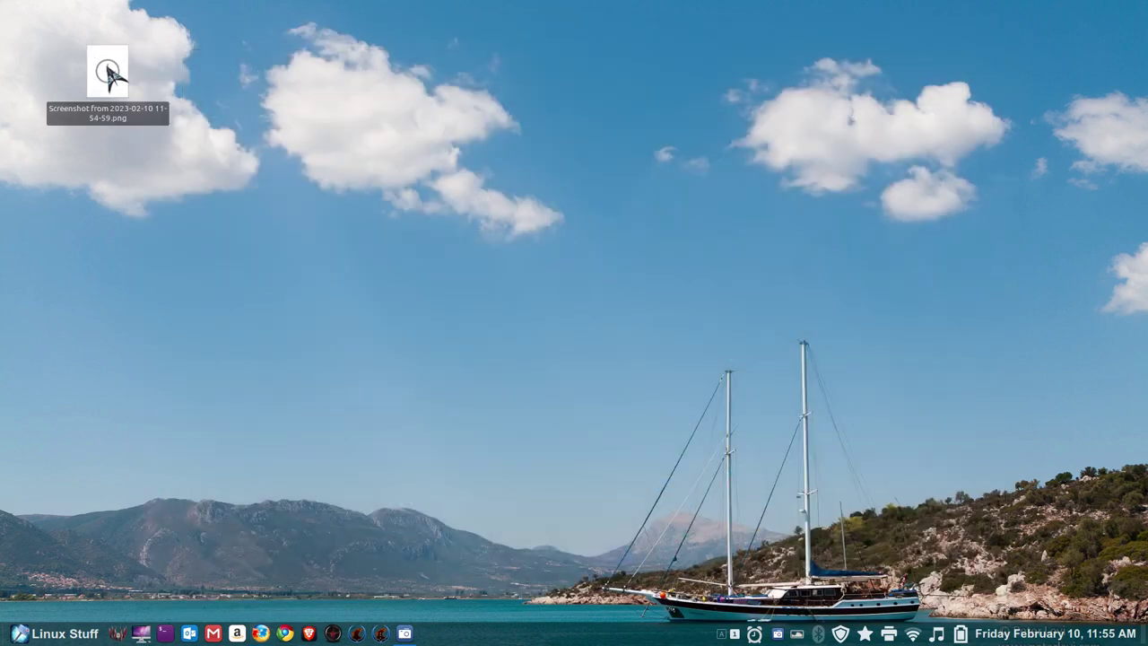
pyautogui.doubleClick(108, 76)
pyautogui.scroll(-2, 524, 186)
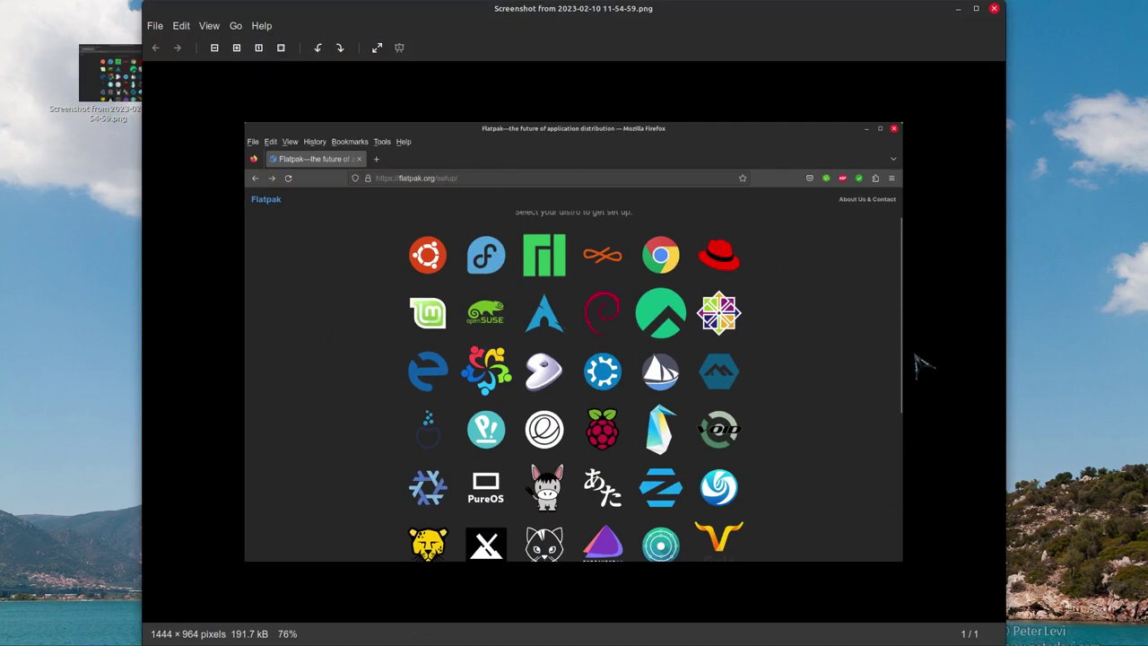
# Bring the Firefox window back and show the bottom of the Flatpak setup page.
pyautogui.moveTo(249, 639)
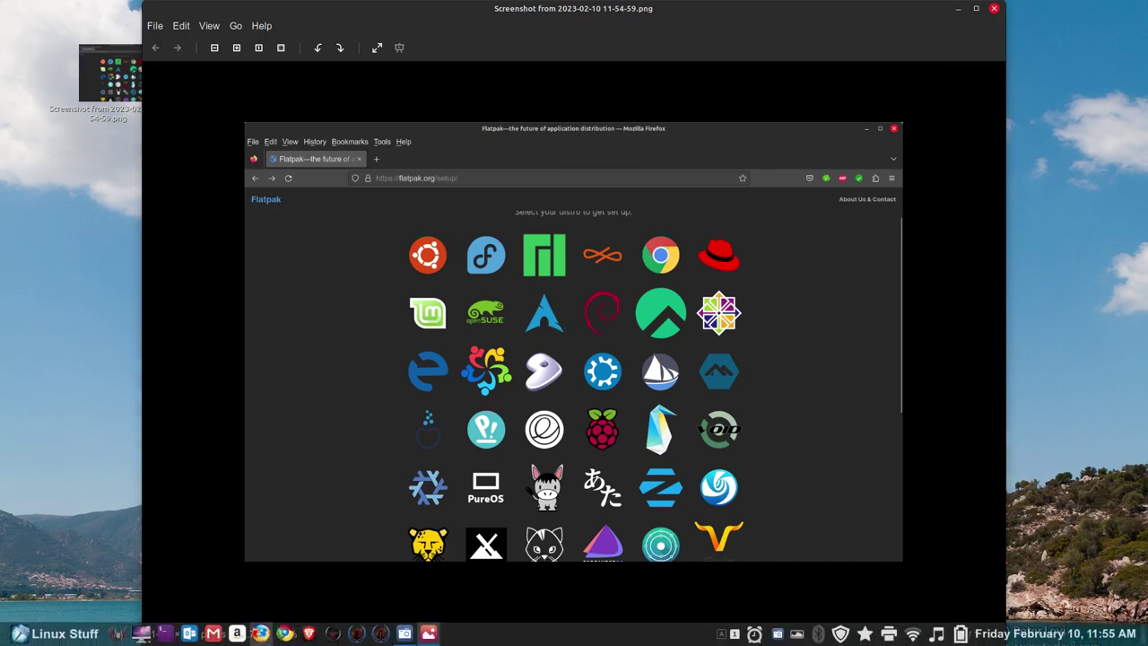
pyautogui.click(260, 633)
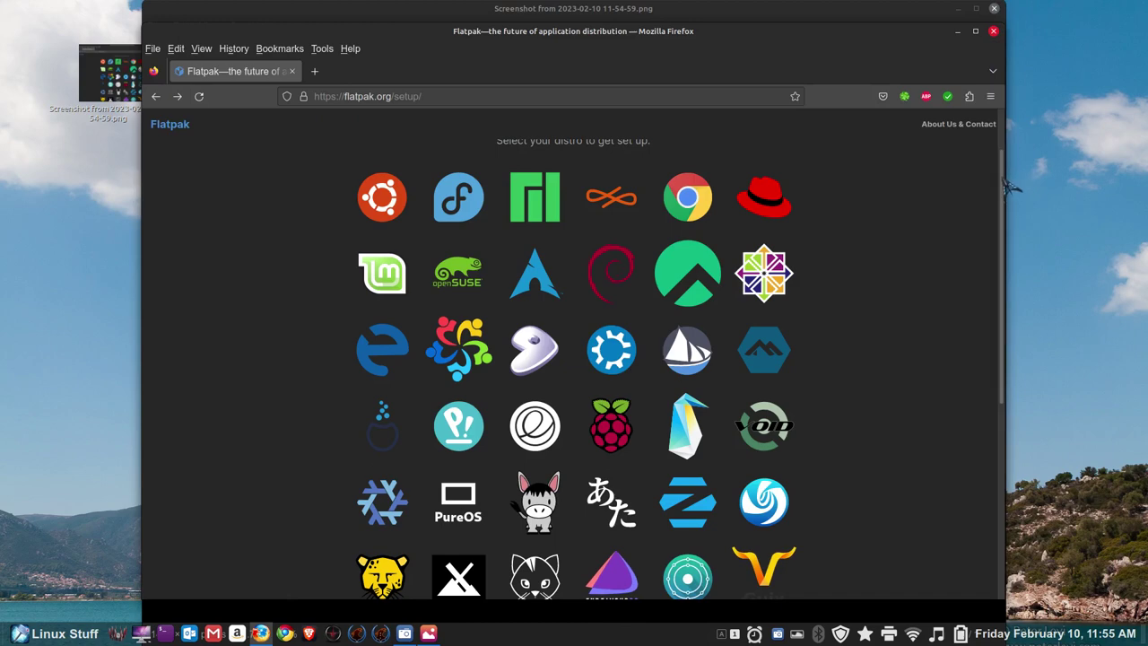
pyautogui.moveTo(1007, 173); pyautogui.dragTo(1013, 339)
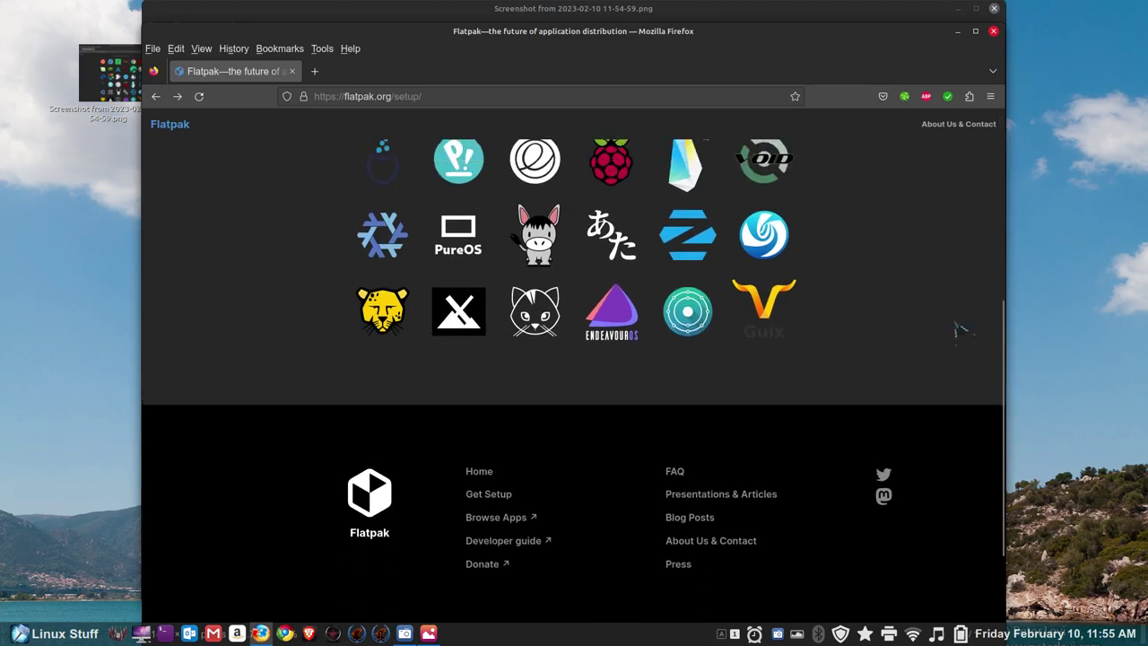
# Capture the lower part of the Flatpak page as a Window screenshot and save it to Desktop under its suggested name.
pyautogui.click(59, 637)
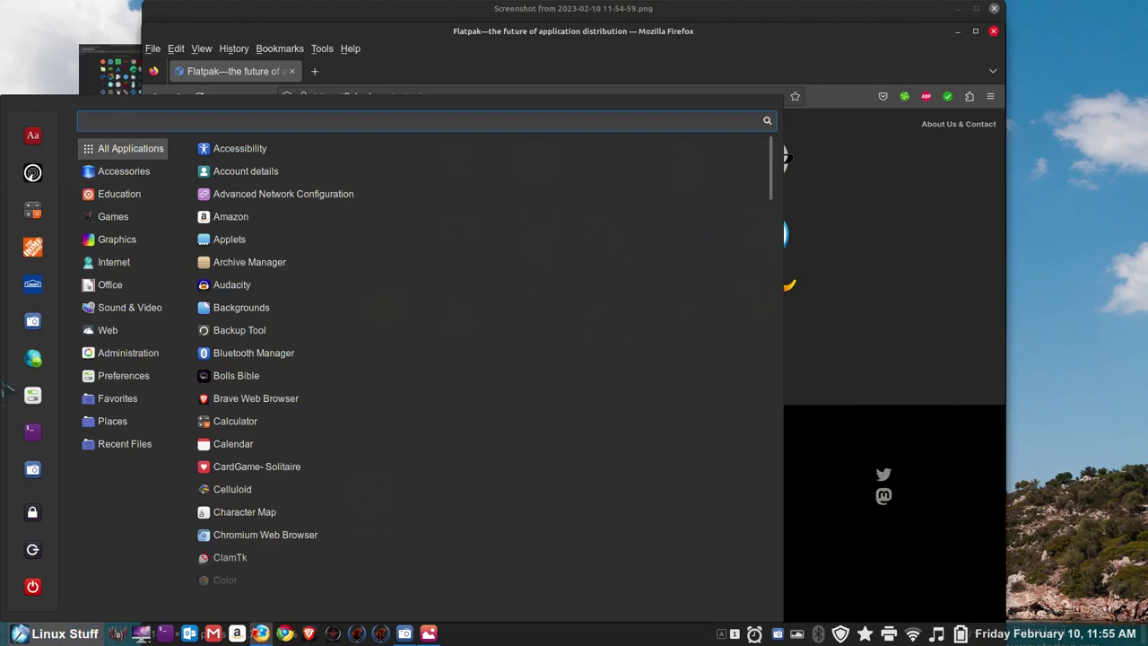
pyautogui.click(34, 320)
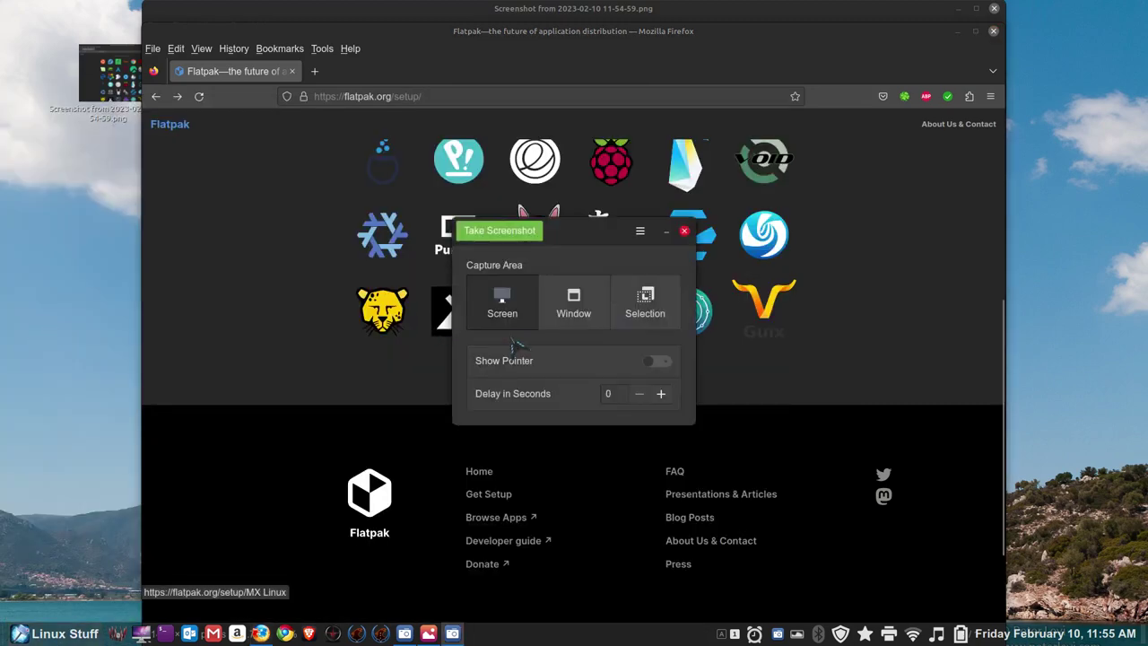
pyautogui.click(573, 309)
pyautogui.click(525, 231)
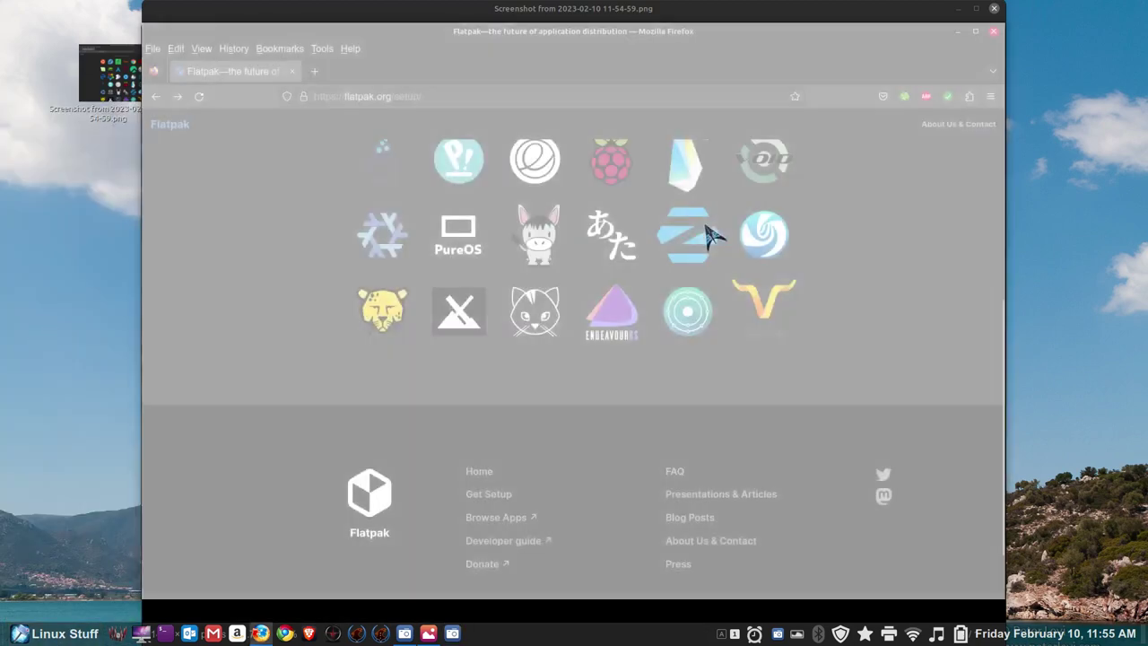
pyautogui.click(682, 201)
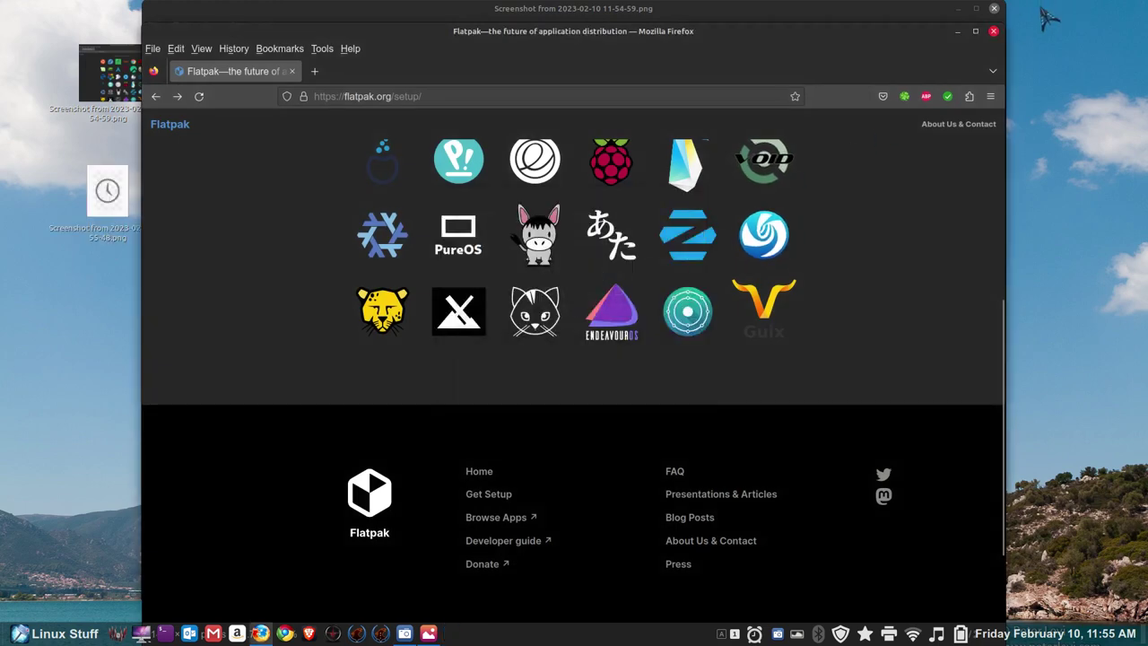
# Close the Firefox window and the image viewer.
pyautogui.click(994, 31)
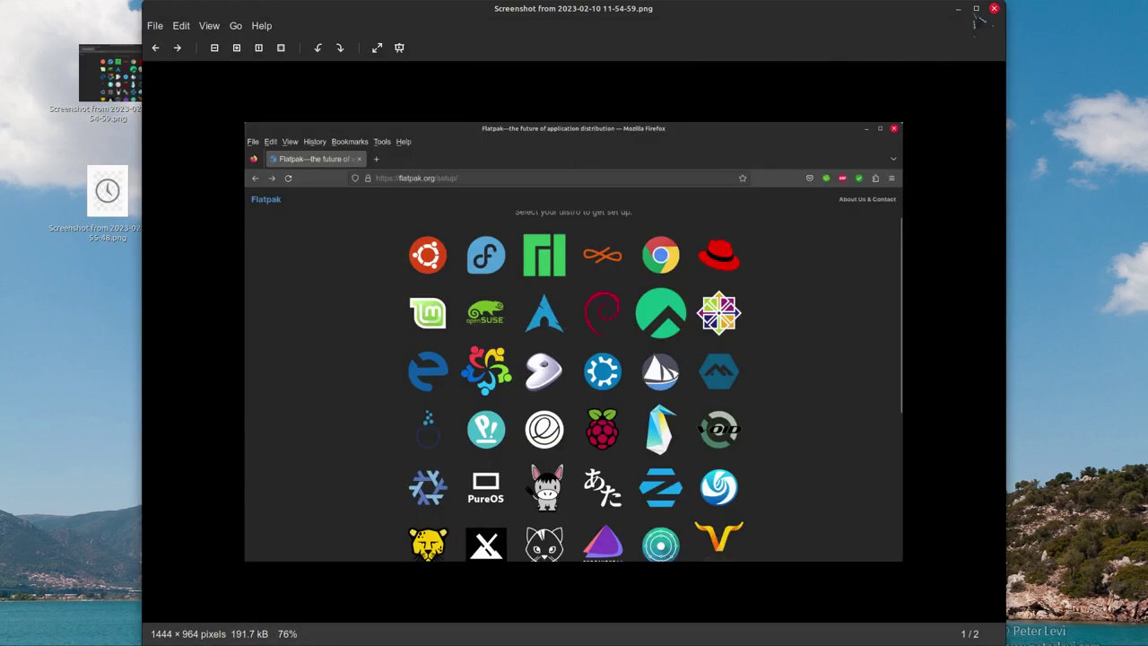
pyautogui.click(994, 9)
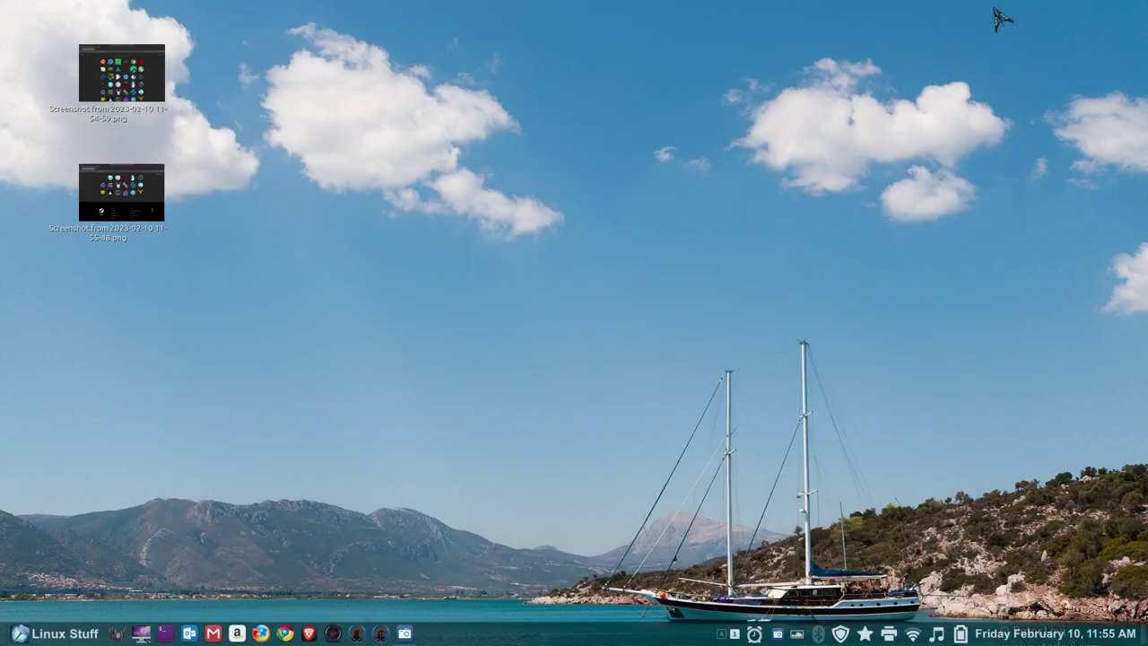
# View the two Flatpak page screenshots from the desktop one after the other, each zoomed out to 73%, closing the viewer after each.
pyautogui.click(135, 82)
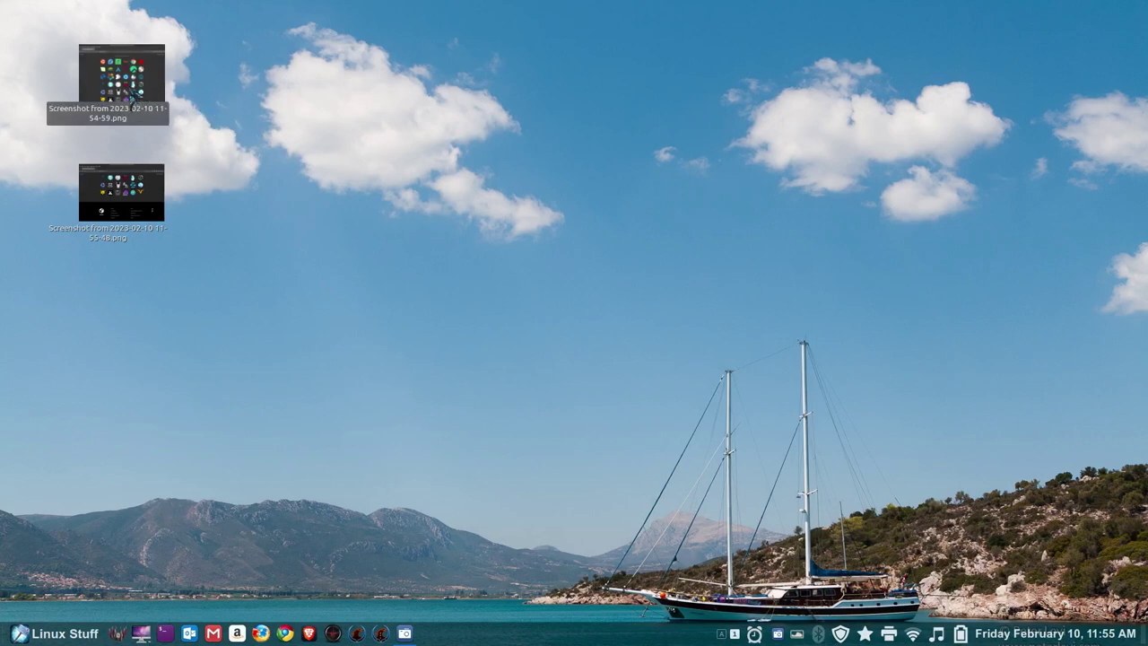
pyautogui.doubleClick(134, 83)
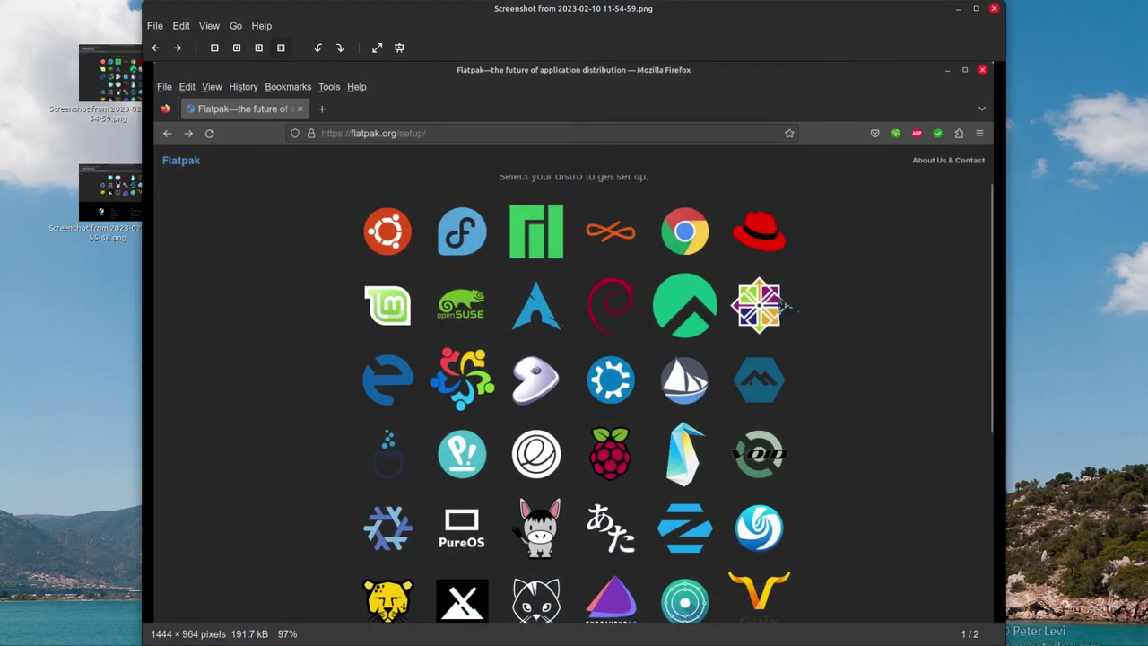
pyautogui.scroll(-1, 778, 301)
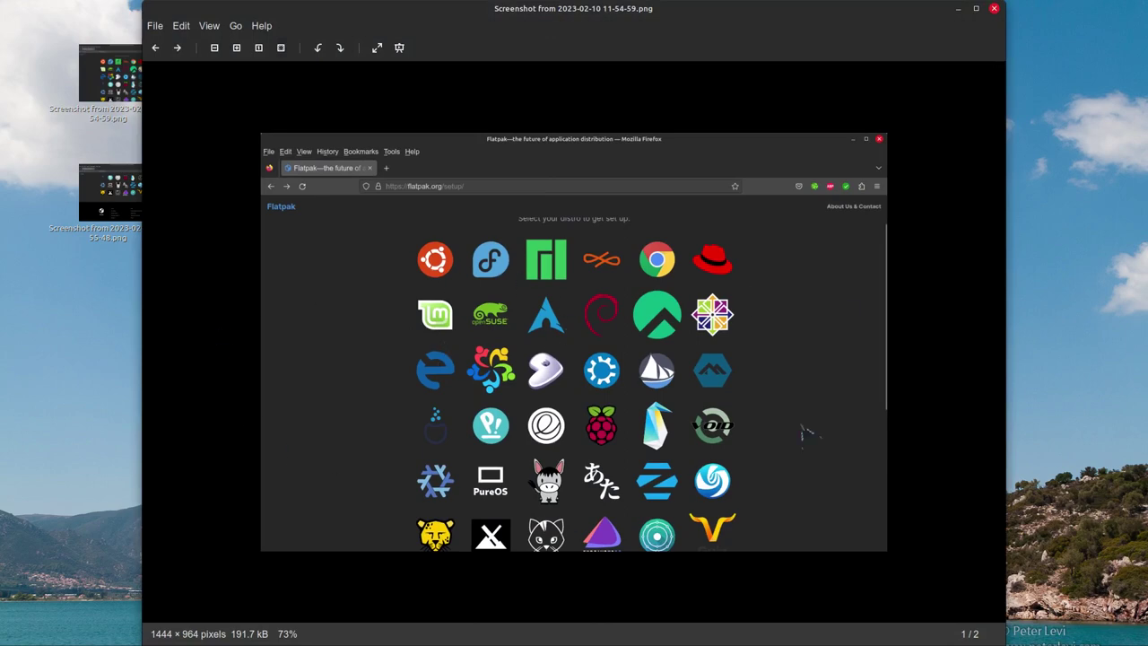
pyautogui.click(994, 9)
pyautogui.doubleClick(116, 188)
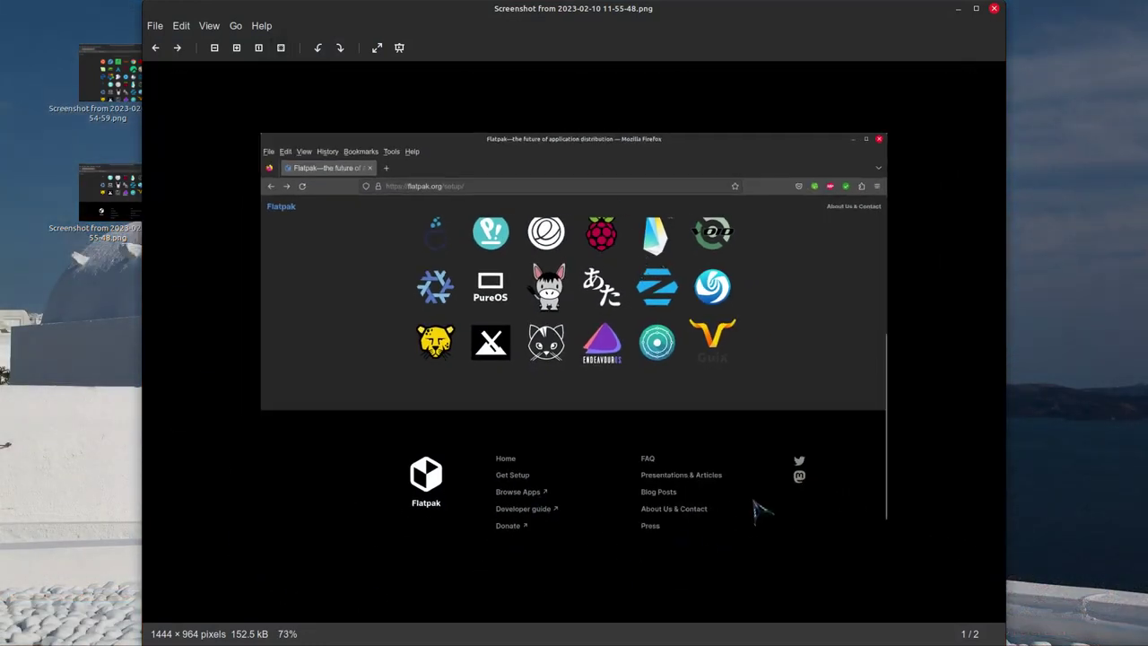
pyautogui.click(994, 9)
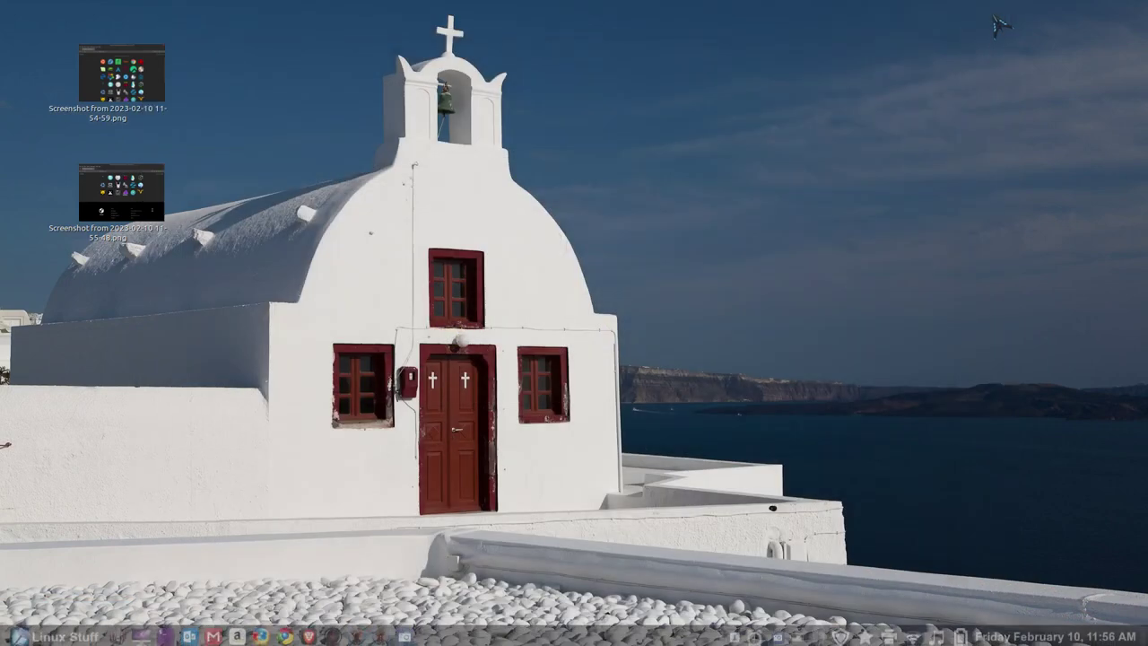
# Delete both Flatpak screenshots from the desktop and bring Firefox back on the Flatpak setup page.
pyautogui.moveTo(222, 4); pyautogui.dragTo(27, 377)
pyautogui.press('Delete')
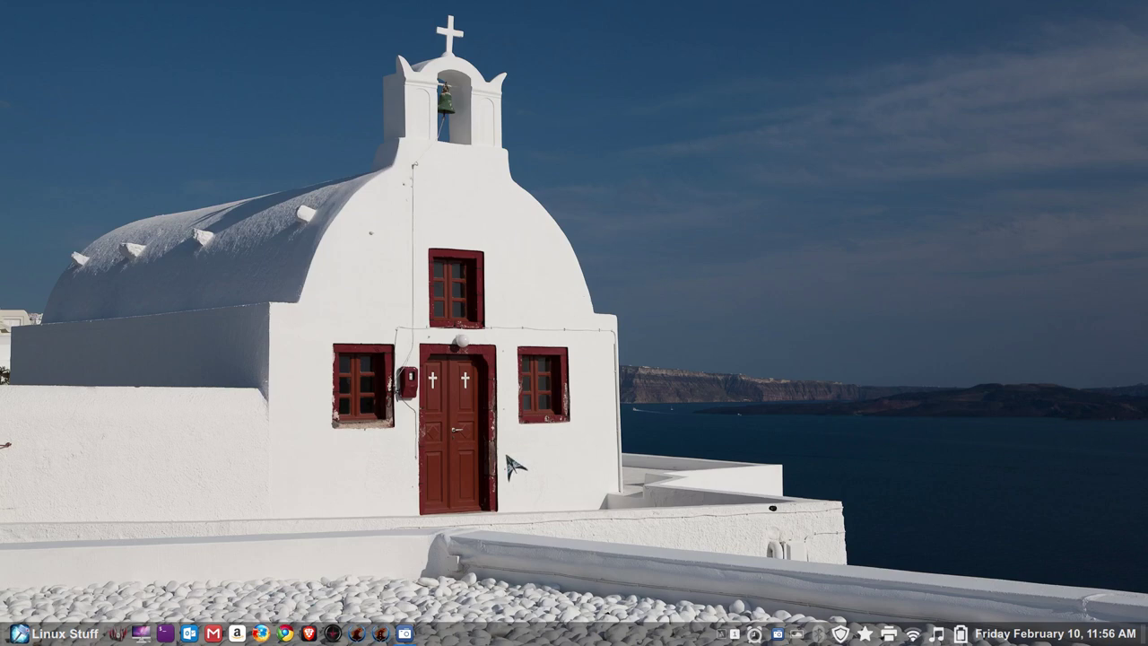
pyautogui.click(261, 633)
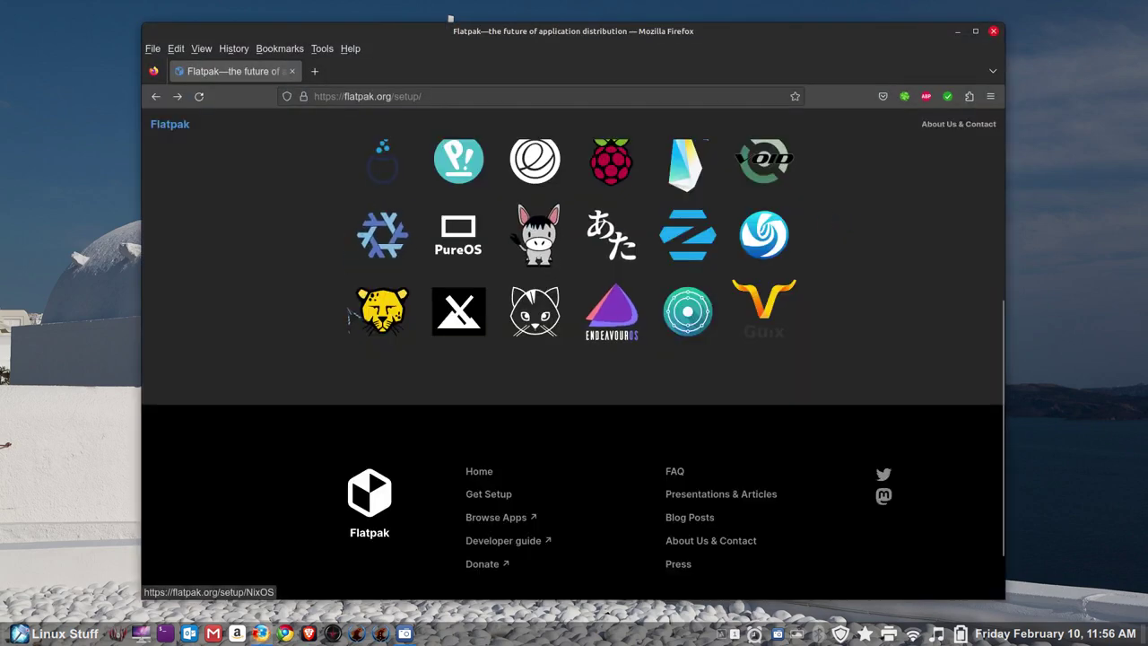
# Capture the last two rows of distribution logos as a Selection screenshot, save it to Desktop under its suggested name, and close Firefox.
pyautogui.click(34, 633)
pyautogui.click(32, 320)
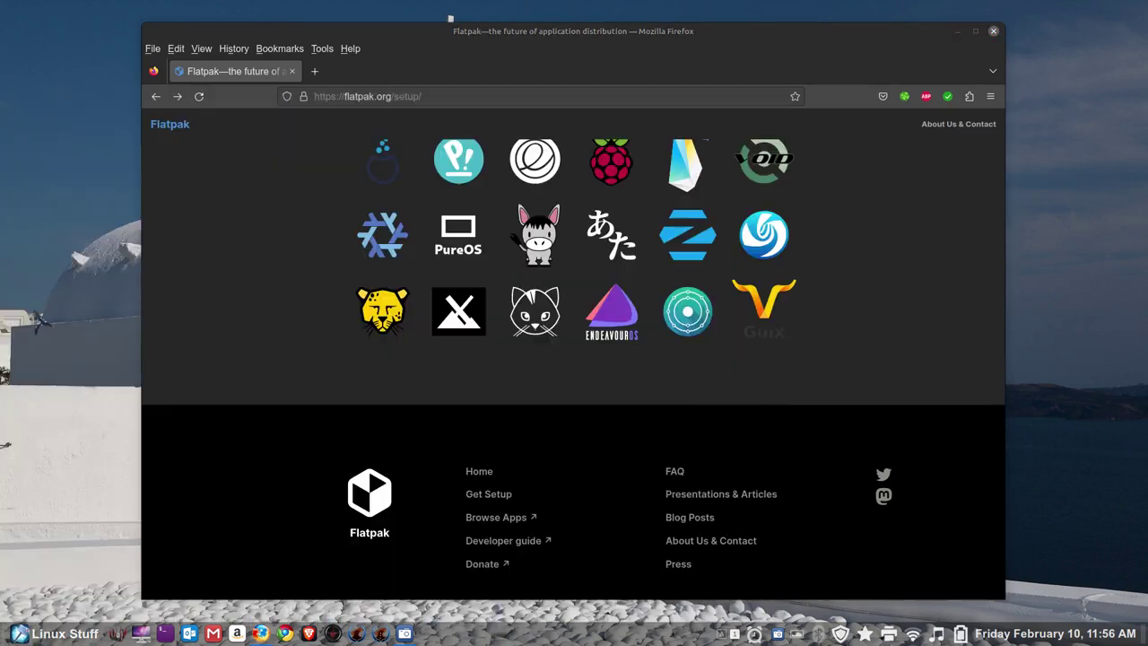
pyautogui.click(662, 317)
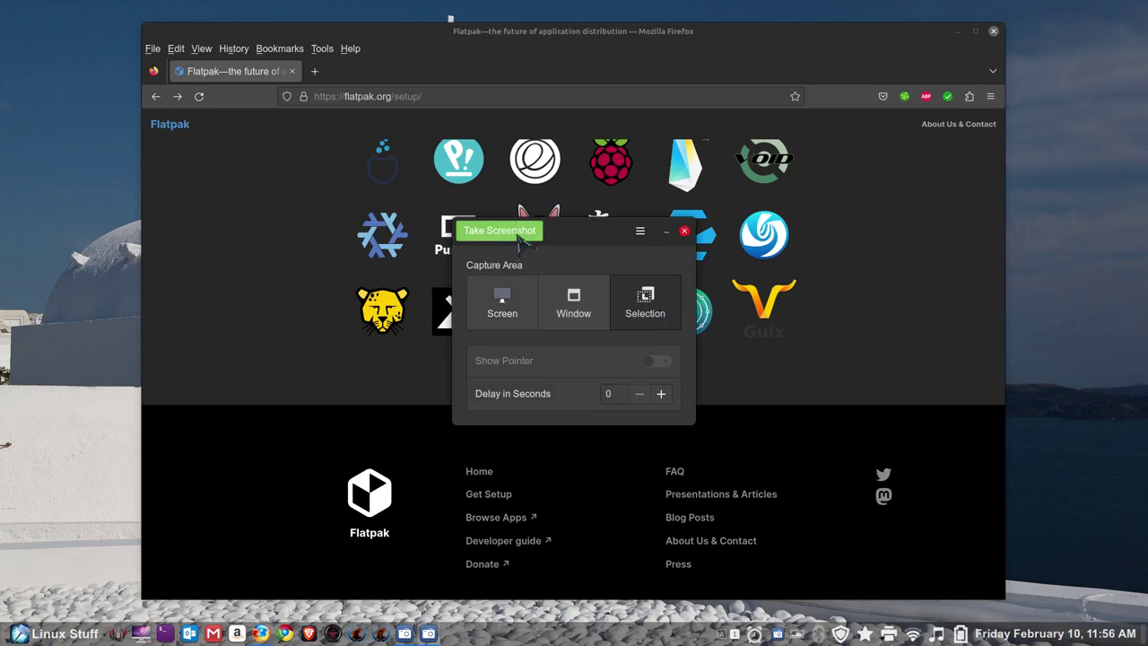
pyautogui.click(525, 231)
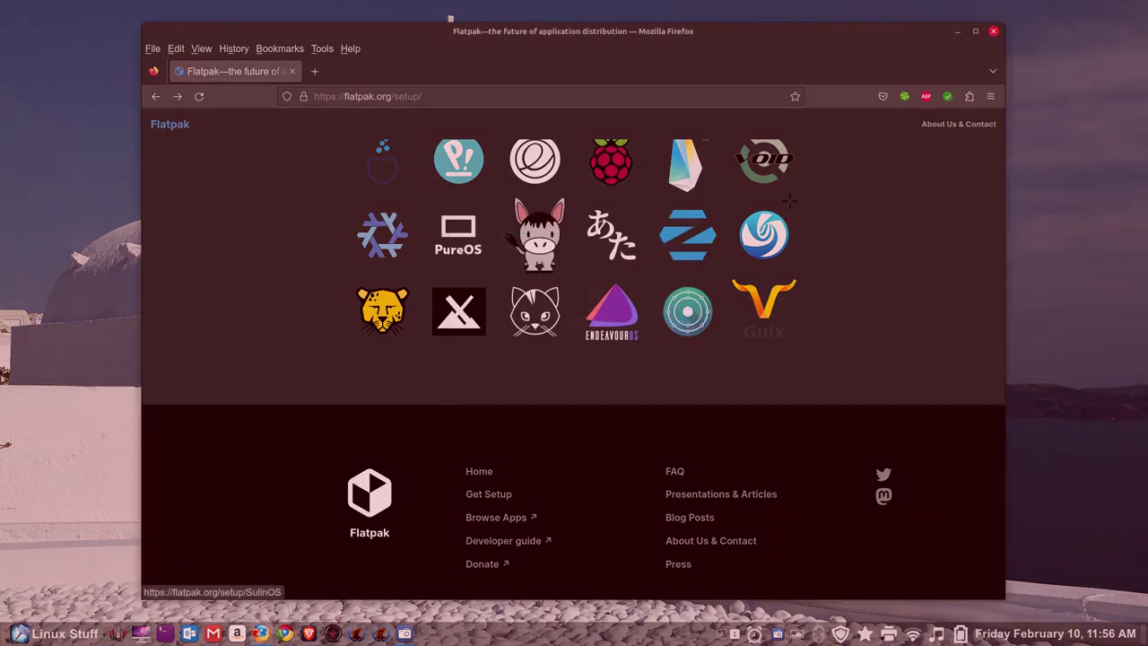
pyautogui.moveTo(811, 212); pyautogui.dragTo(336, 395)
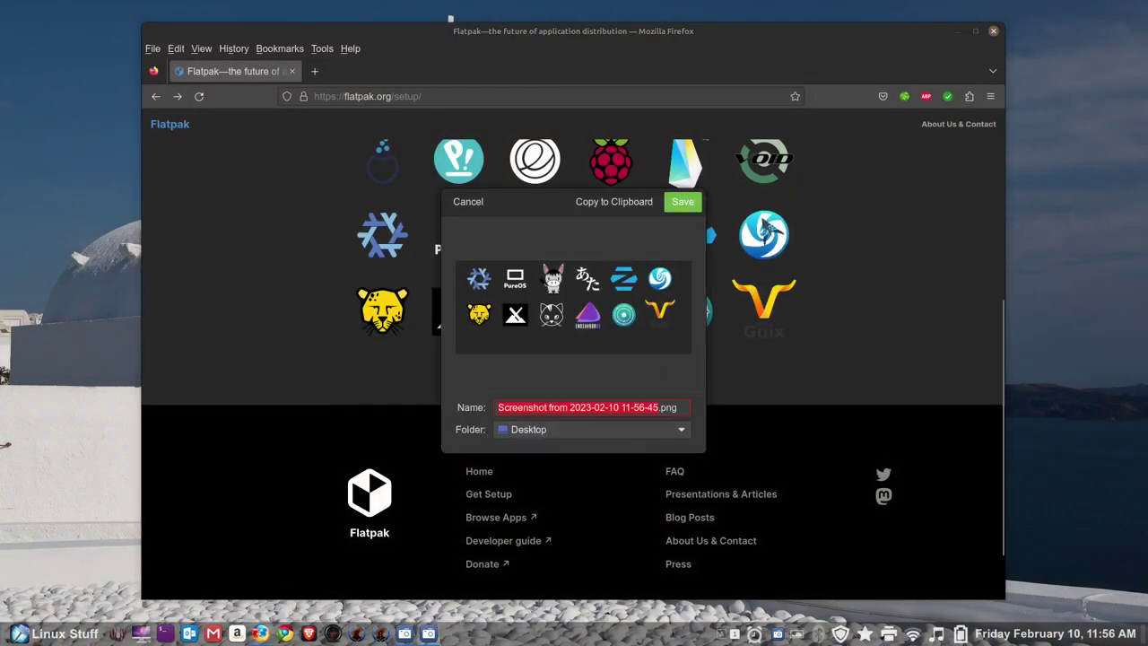
pyautogui.click(678, 200)
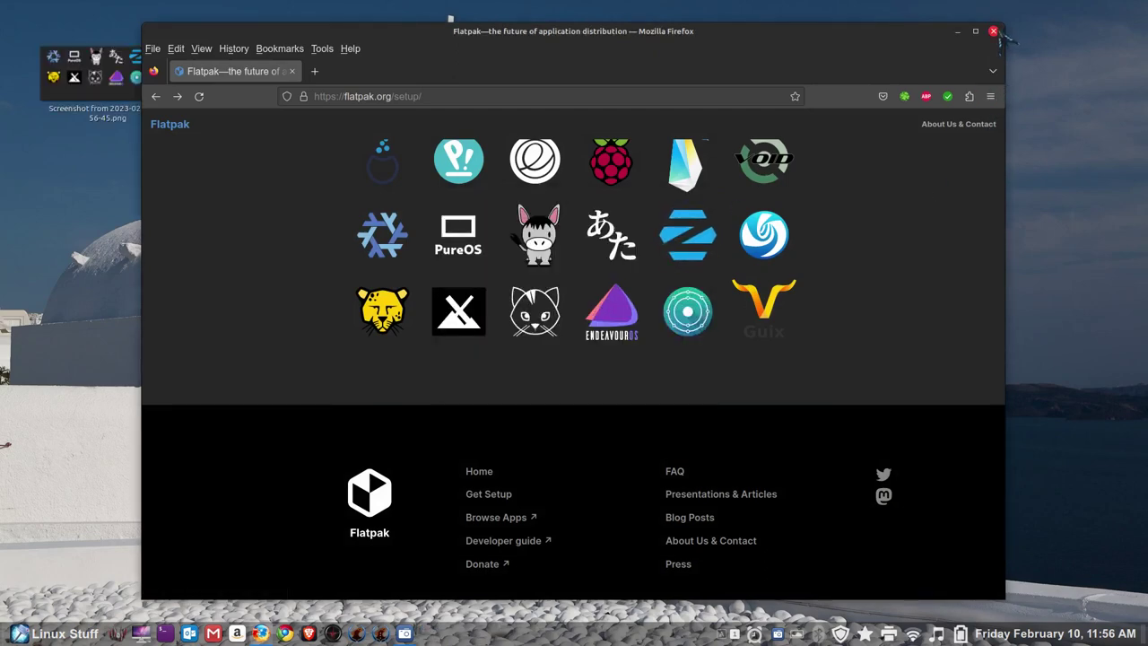
pyautogui.click(994, 32)
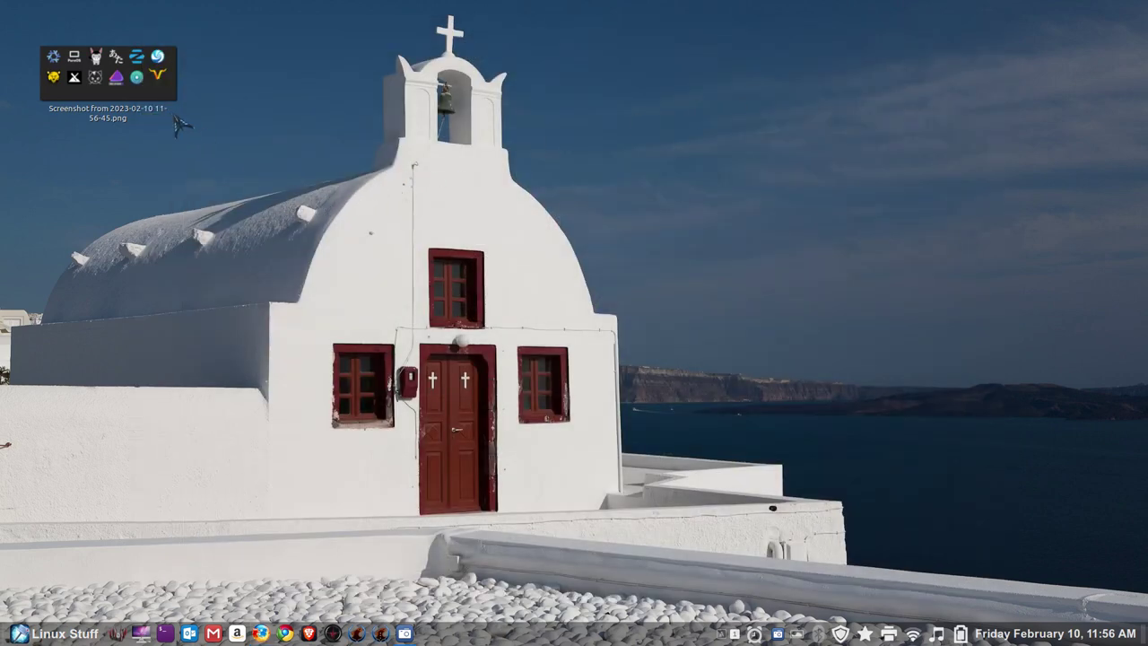
# View the selection screenshot zoomed out to 82%, close the viewer, and delete the file from the desktop.
pyautogui.doubleClick(135, 81)
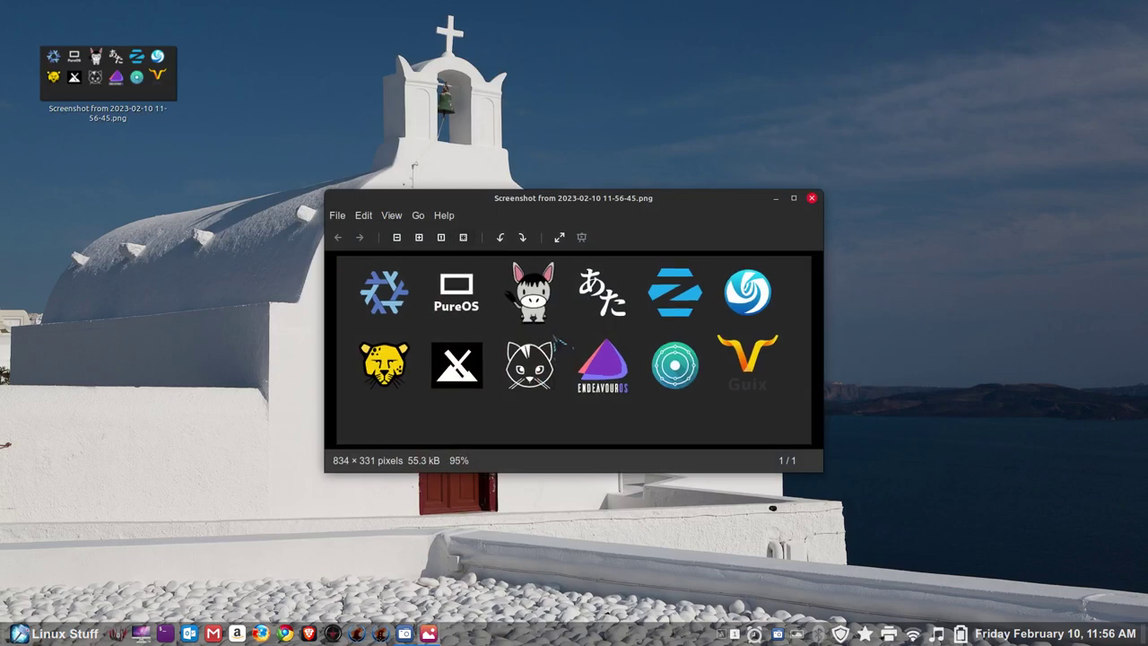
pyautogui.scroll(-2, 558, 341)
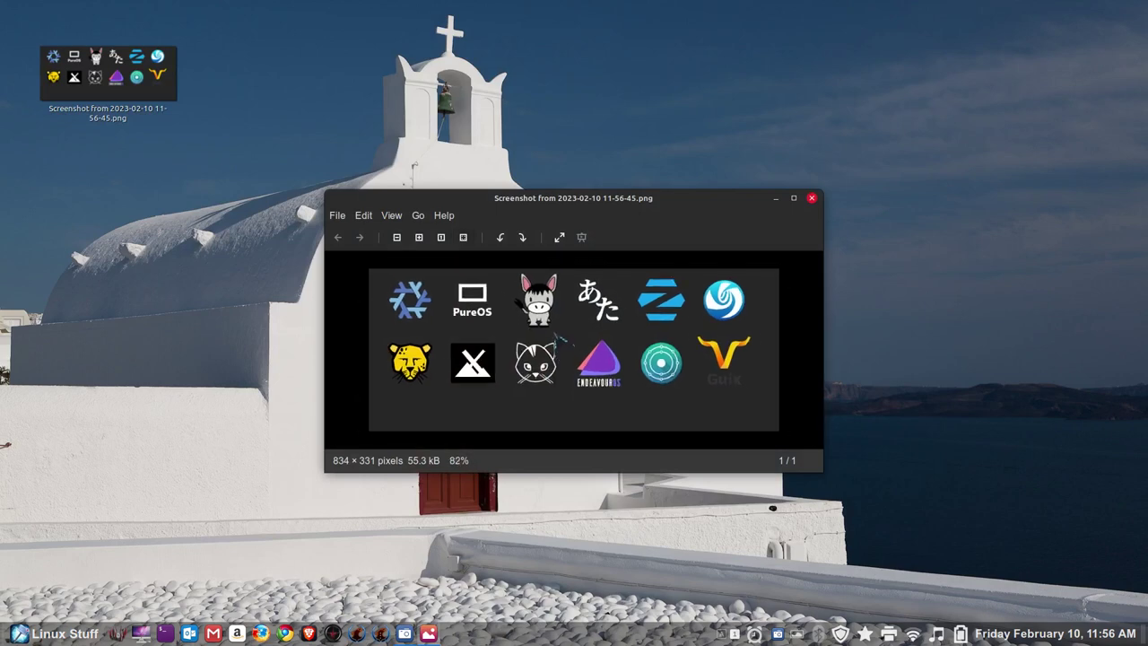
pyautogui.click(812, 199)
pyautogui.moveTo(274, 27); pyautogui.dragTo(7, 237)
pyautogui.press('Delete')
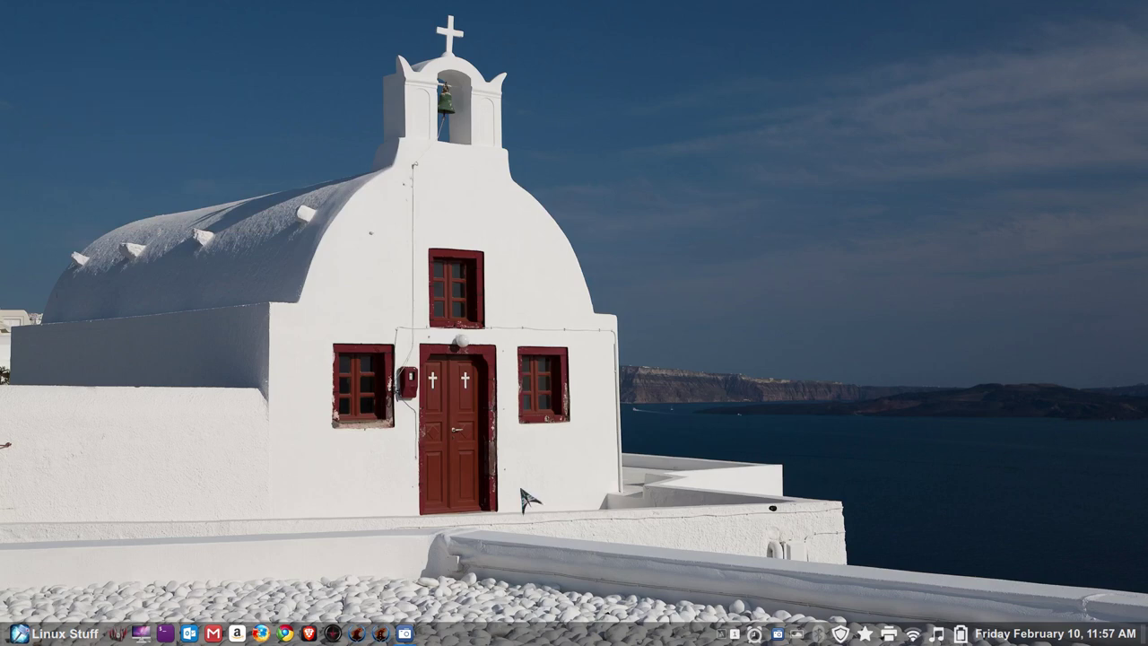
# Open Software Manager and look through the Sound and video category in a maximized window.
pyautogui.click(63, 637)
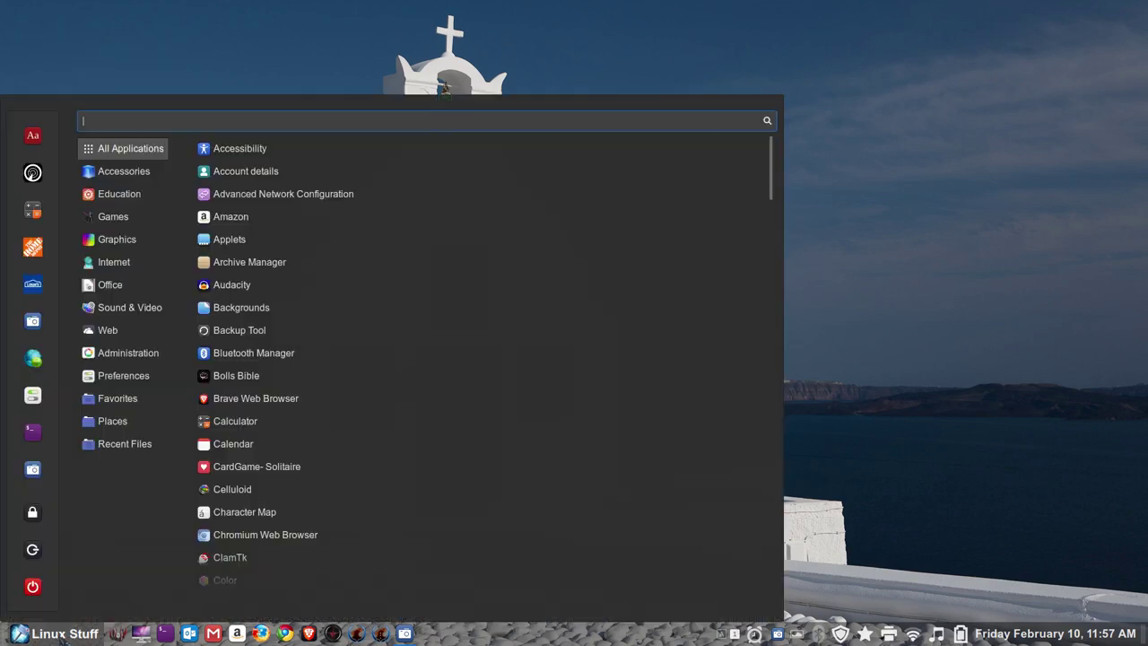
pyautogui.click(33, 358)
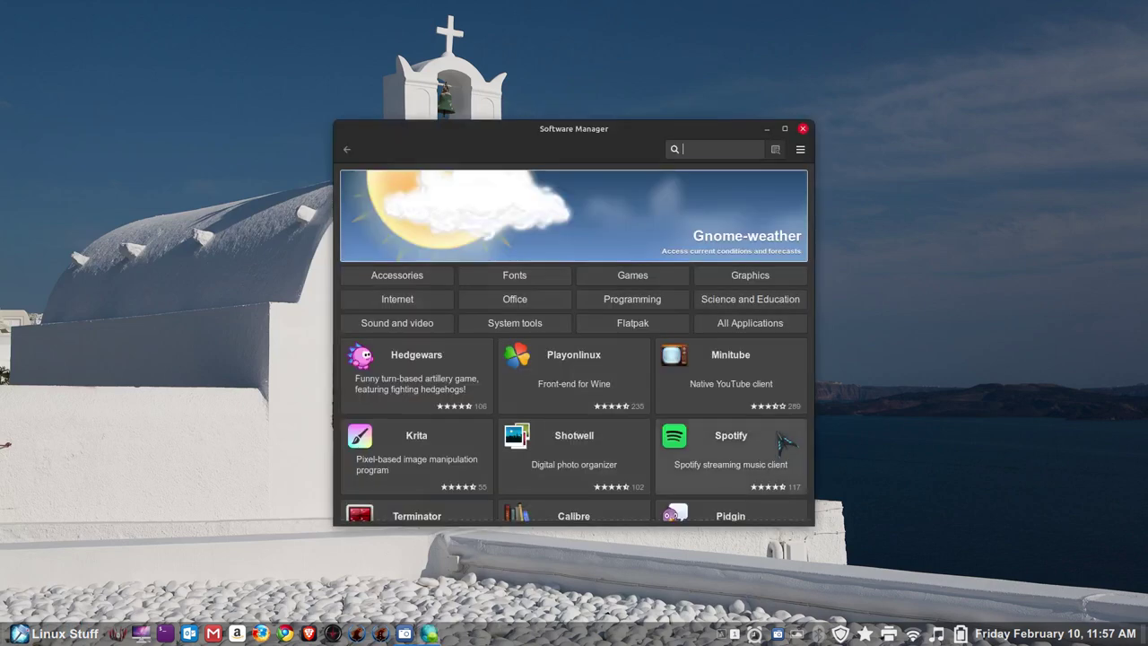
pyautogui.click(423, 324)
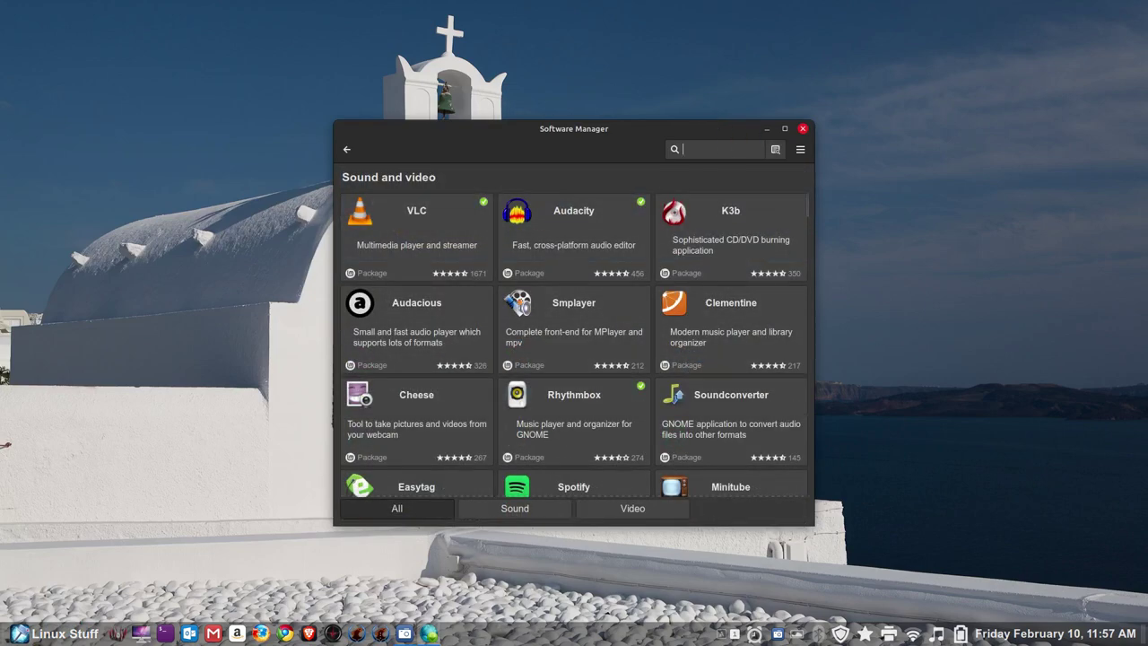
pyautogui.click(785, 129)
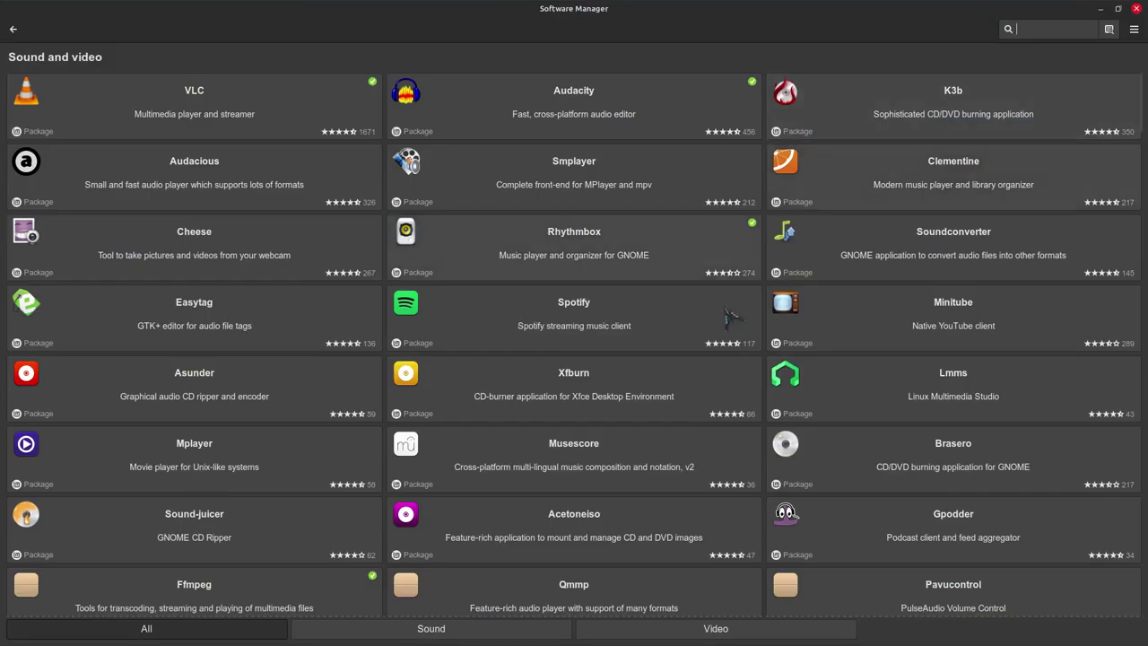
pyautogui.scroll(-10, 718, 388)
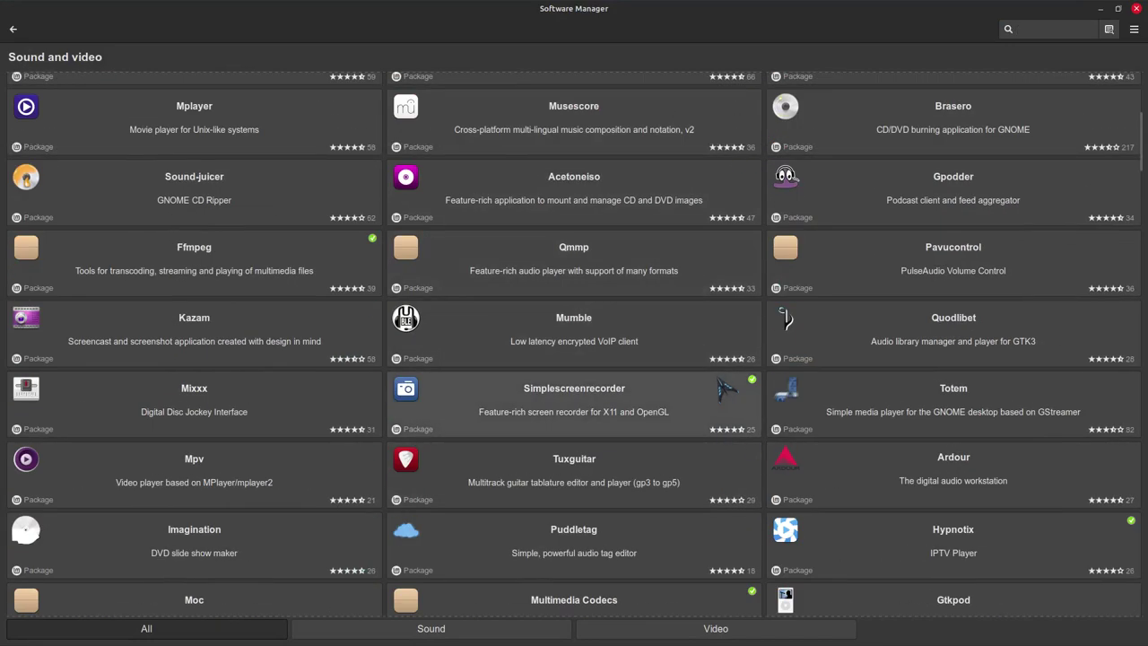
pyautogui.scroll(-4, 722, 387)
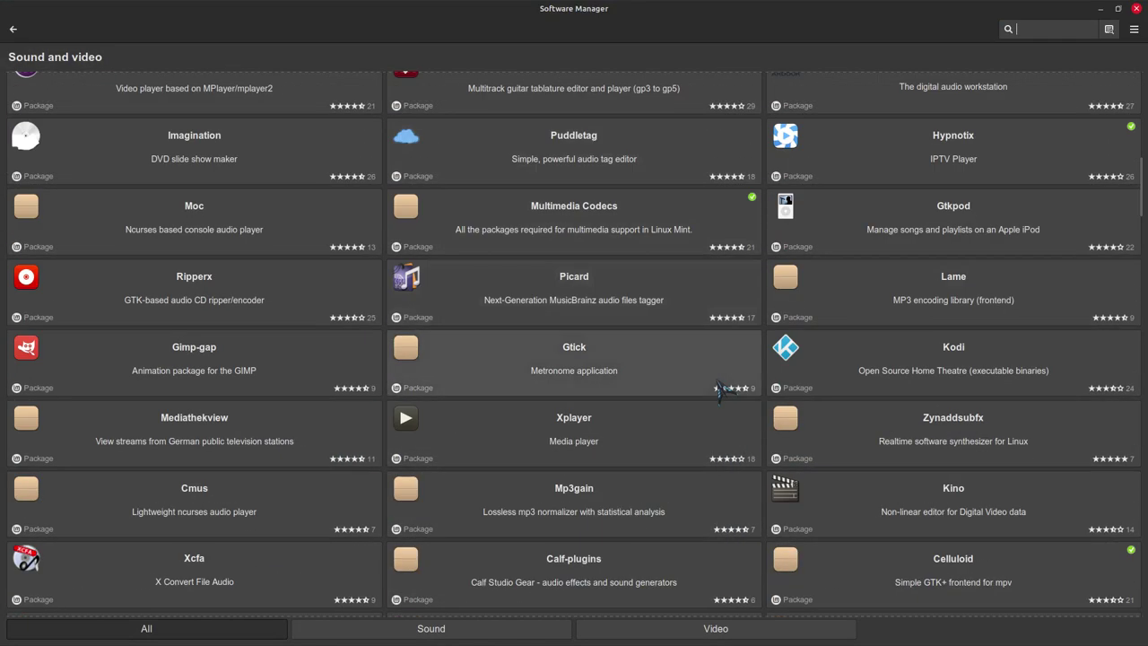
pyautogui.scroll(-3, 720, 388)
pyautogui.scroll(15, 721, 388)
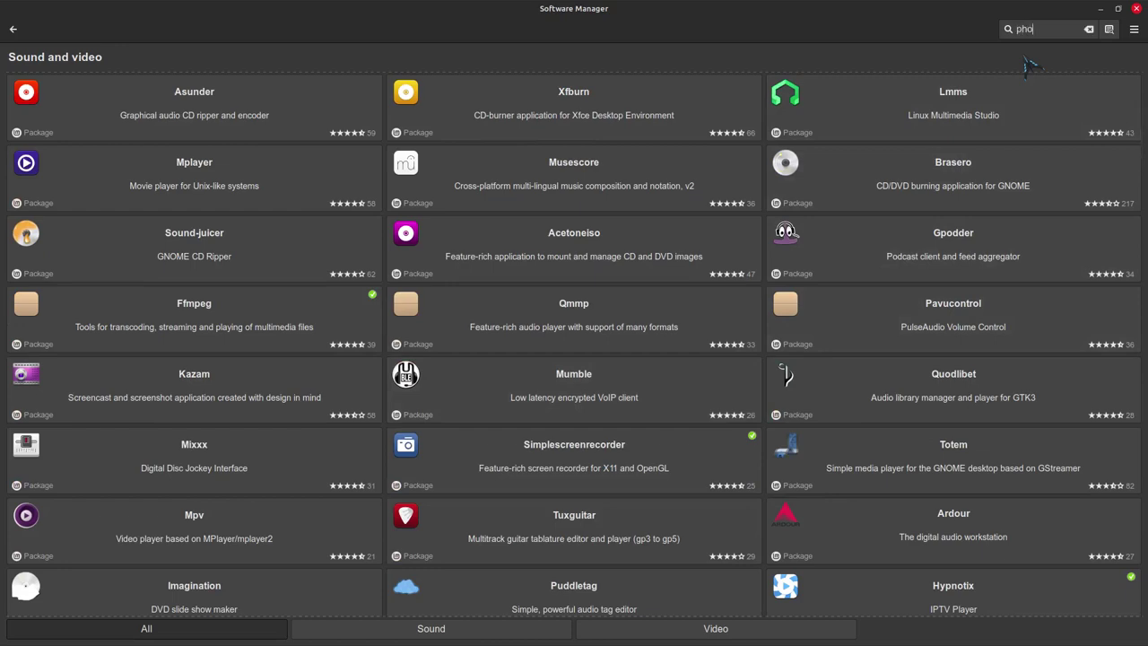
# Search Software Manager for "photos", view the details of the Photos Flatpak, and close Software Manager.
pyautogui.write('tos')
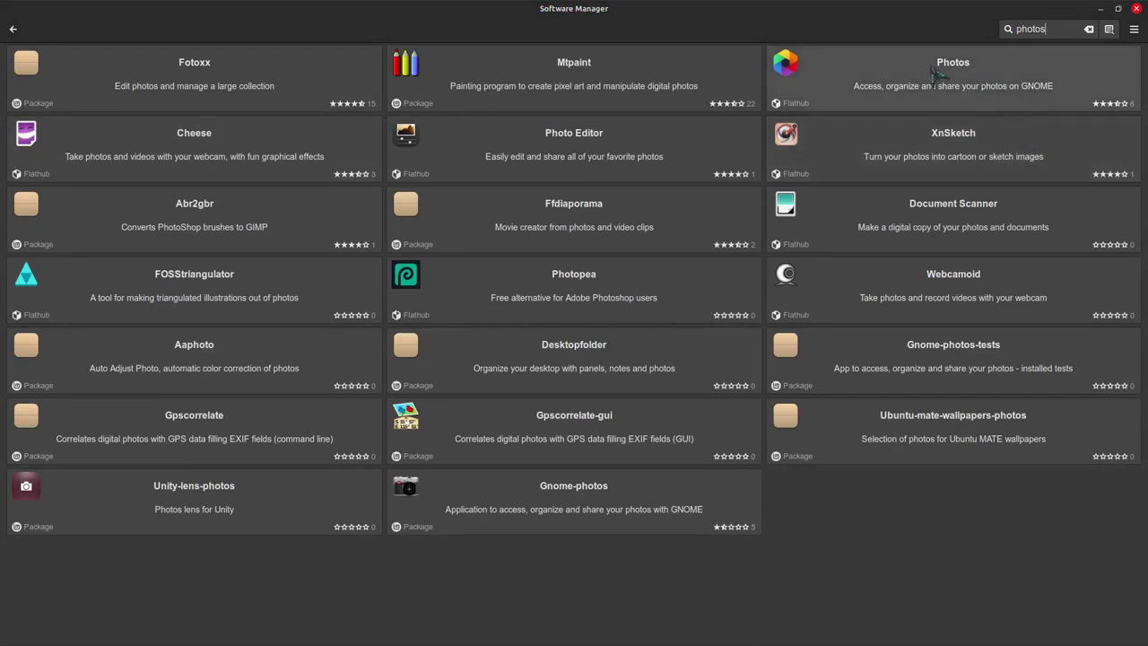
pyautogui.click(1004, 103)
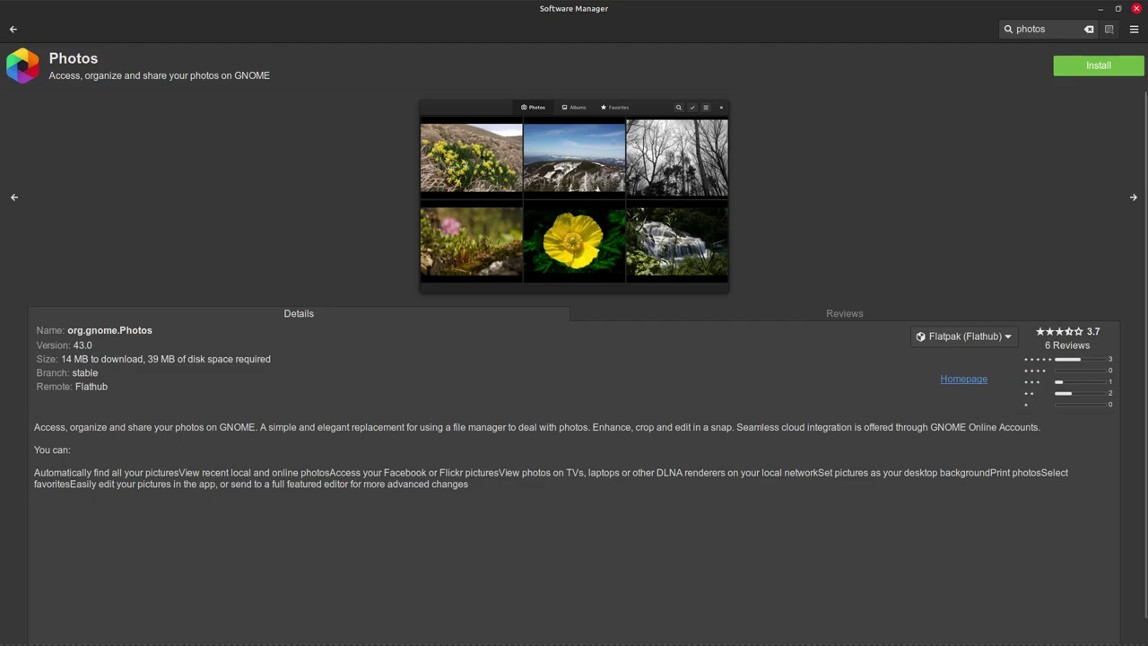
pyautogui.click(1137, 9)
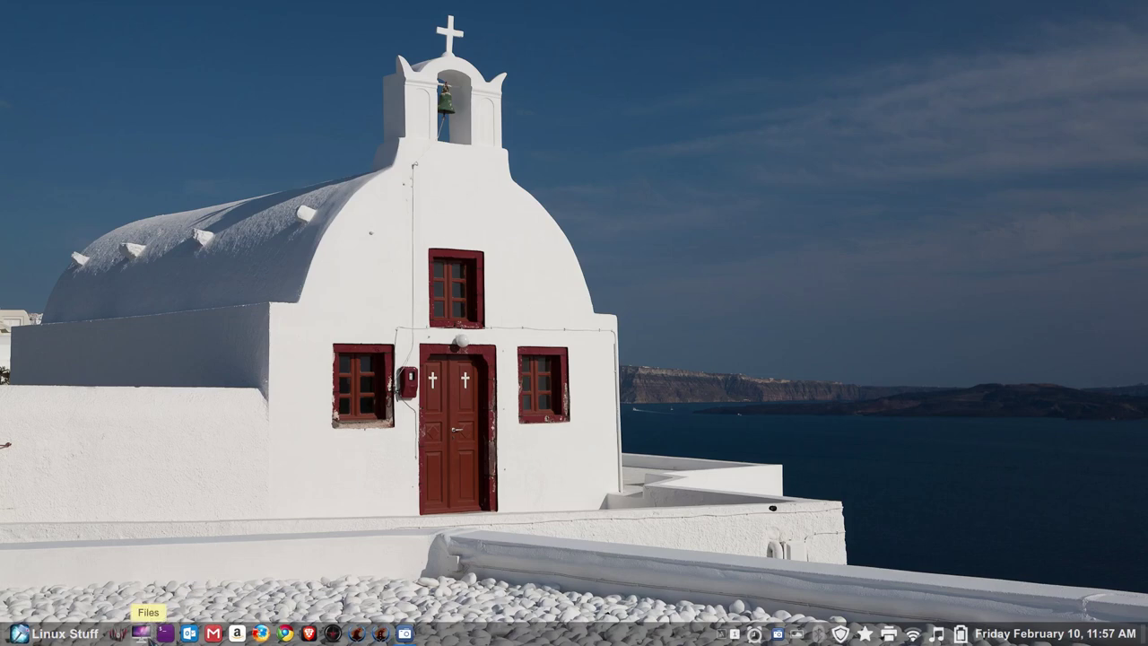
# Open the Files manager, view its About information, and close that dialog.
pyautogui.click(141, 633)
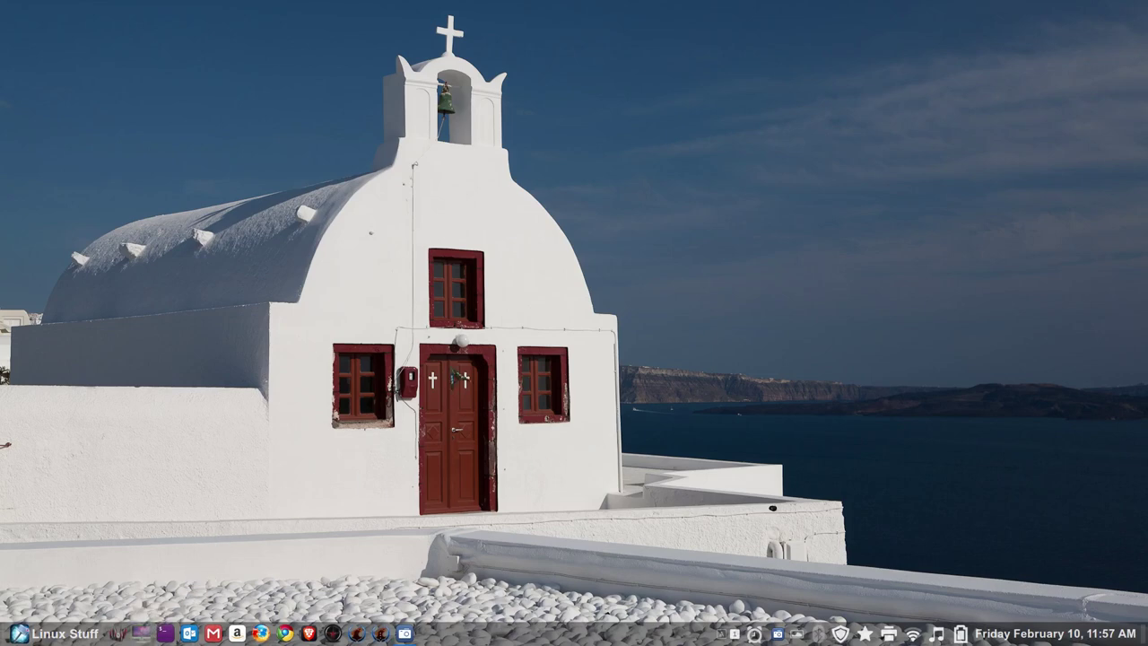
pyautogui.click(382, 70)
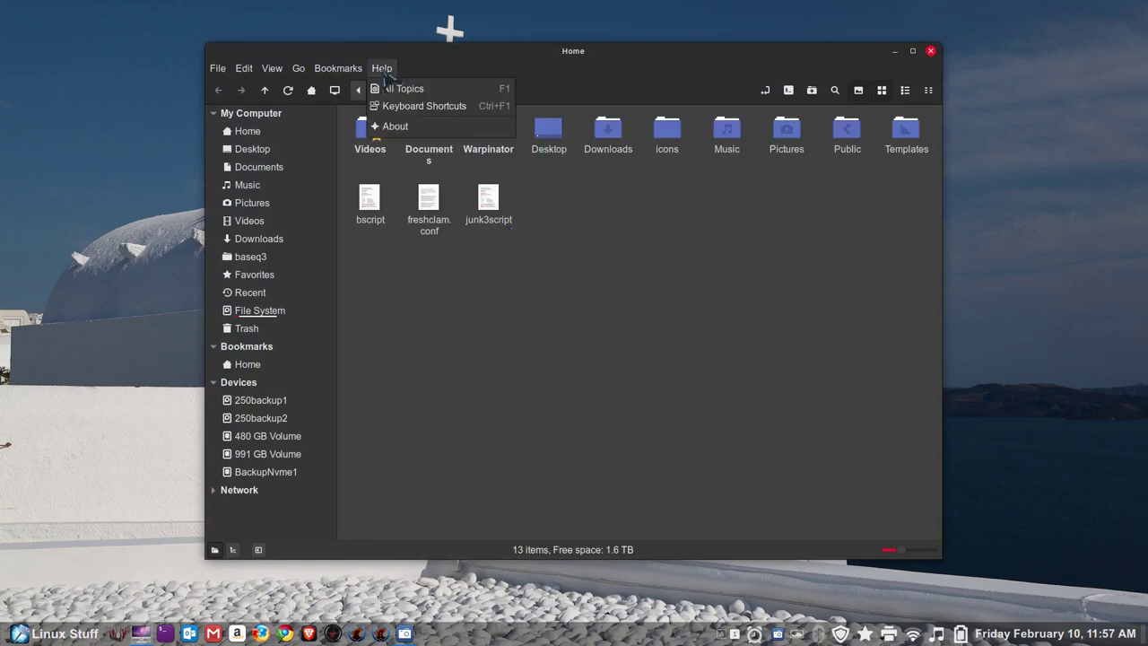
pyautogui.click(387, 126)
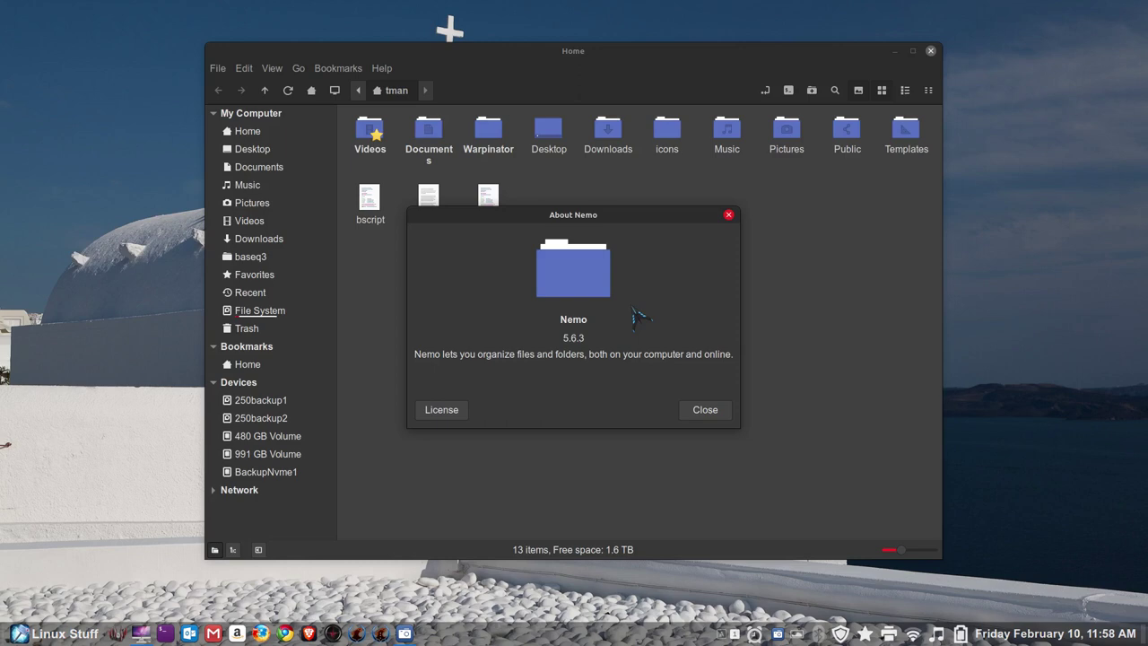
pyautogui.click(705, 415)
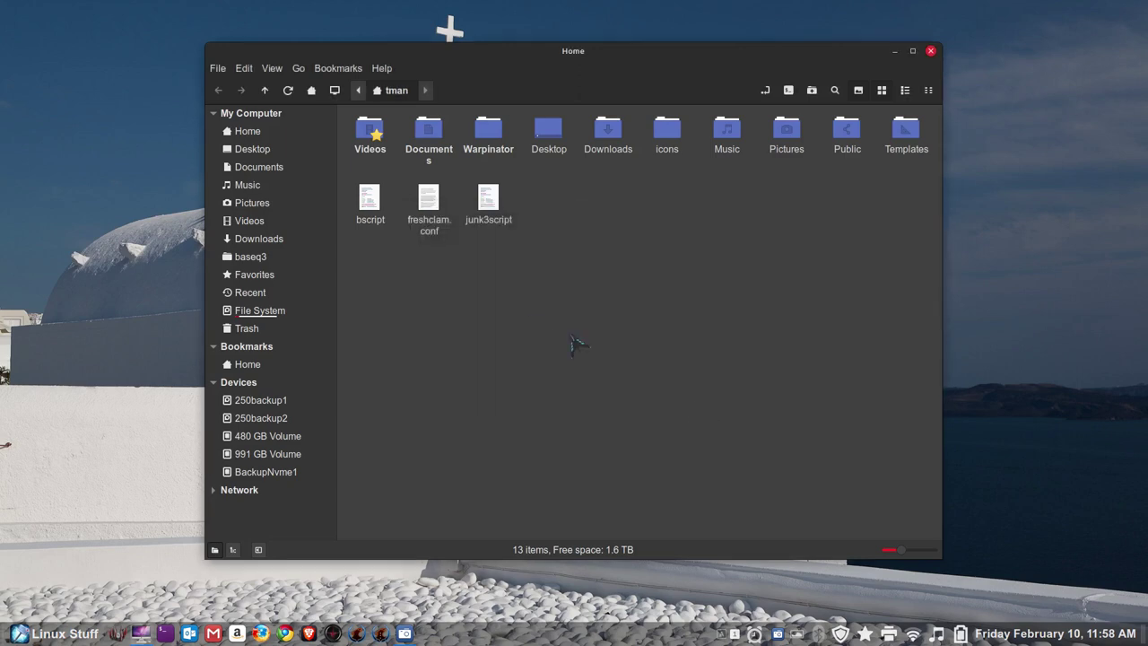
# Open the WallPaper folder inside Pictures and look through its large image thumbnails.
pyautogui.click(252, 203)
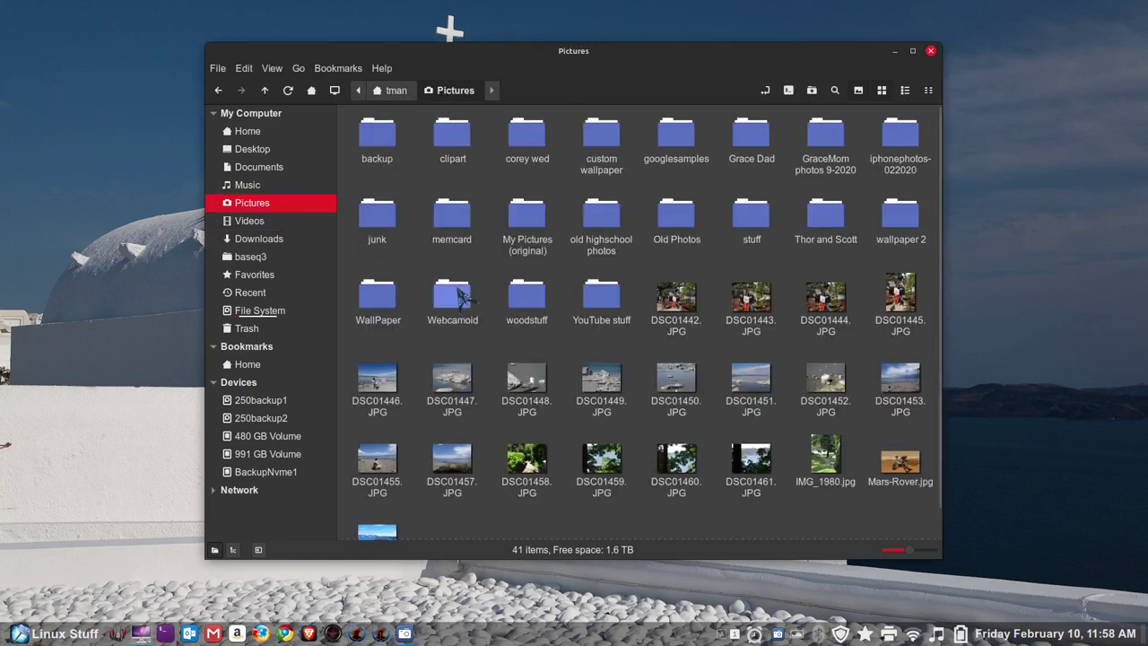
pyautogui.doubleClick(378, 305)
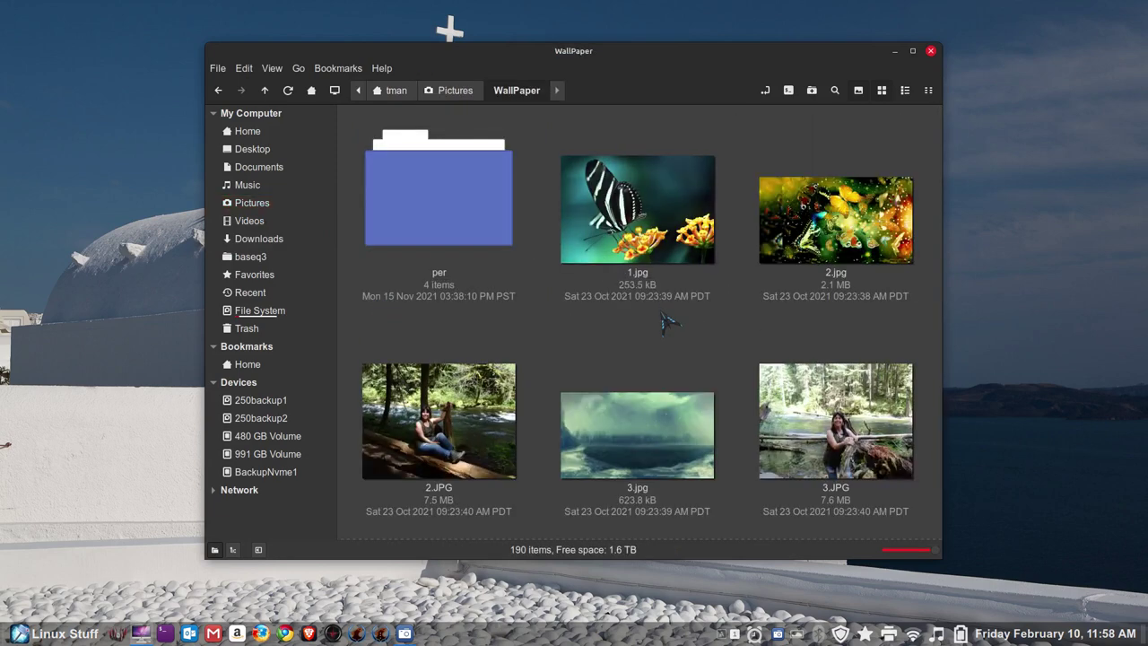
pyautogui.scroll(-6, 668, 323)
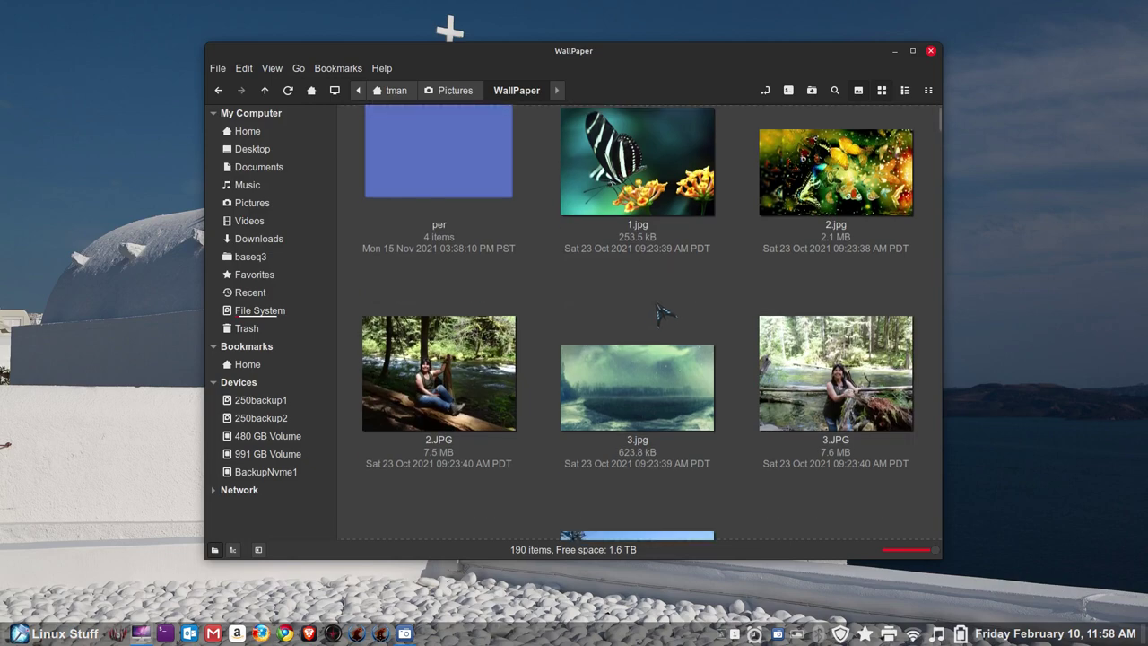
pyautogui.scroll(-2, 662, 295)
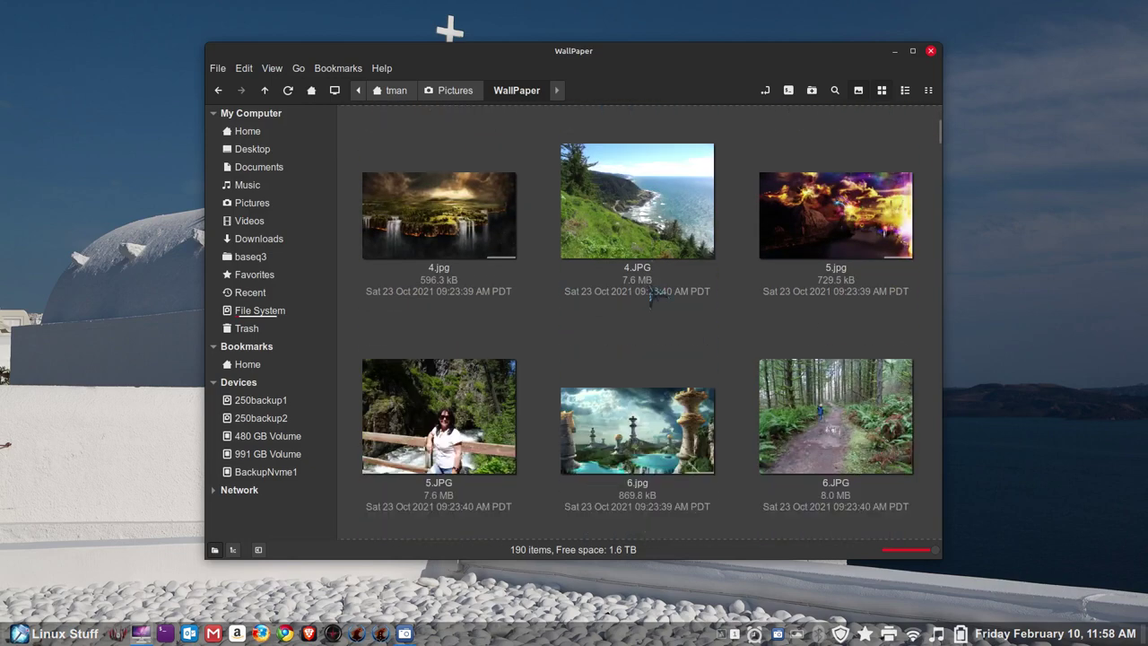
pyautogui.scroll(-5, 652, 296)
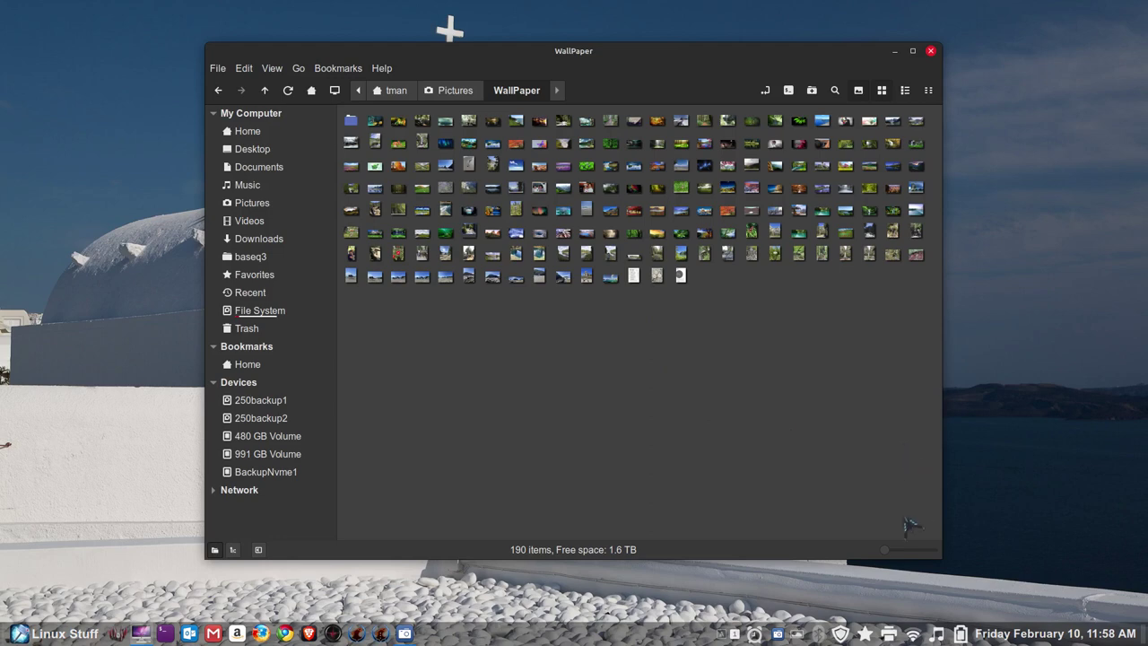
# Set the WallPaper folder's icons to a small size that shows file names, and look over the file manager's view options.
pyautogui.moveTo(886, 550)
pyautogui.mouseDown()
pyautogui.moveTo(915, 550)
pyautogui.moveTo(889, 550)
pyautogui.mouseUp()
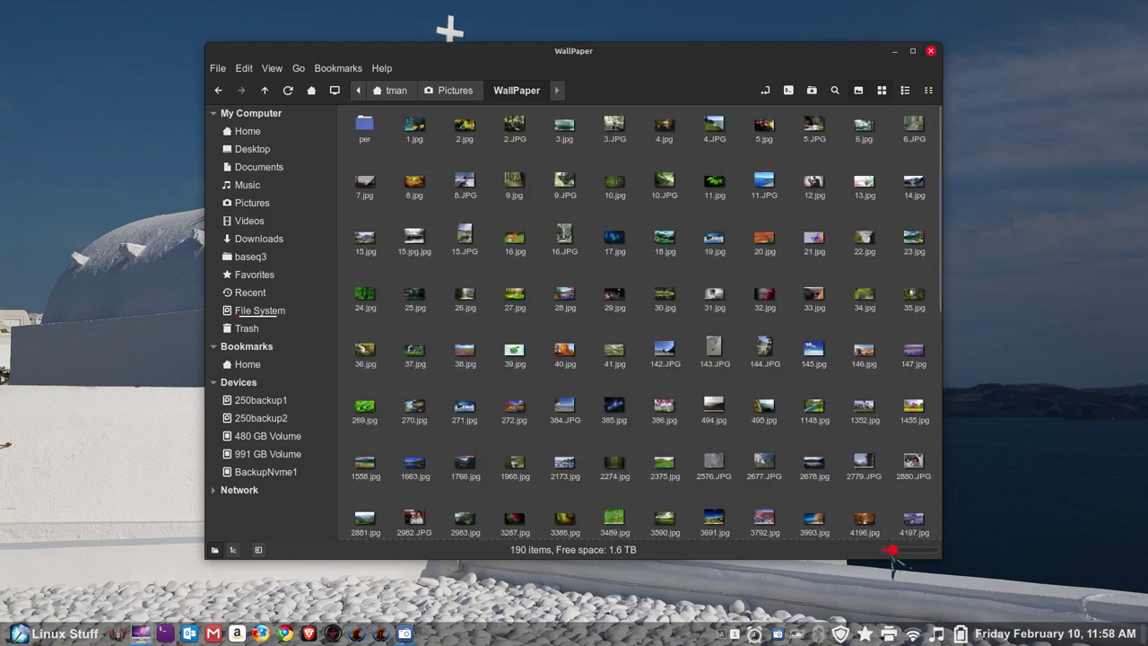
pyautogui.click(272, 68)
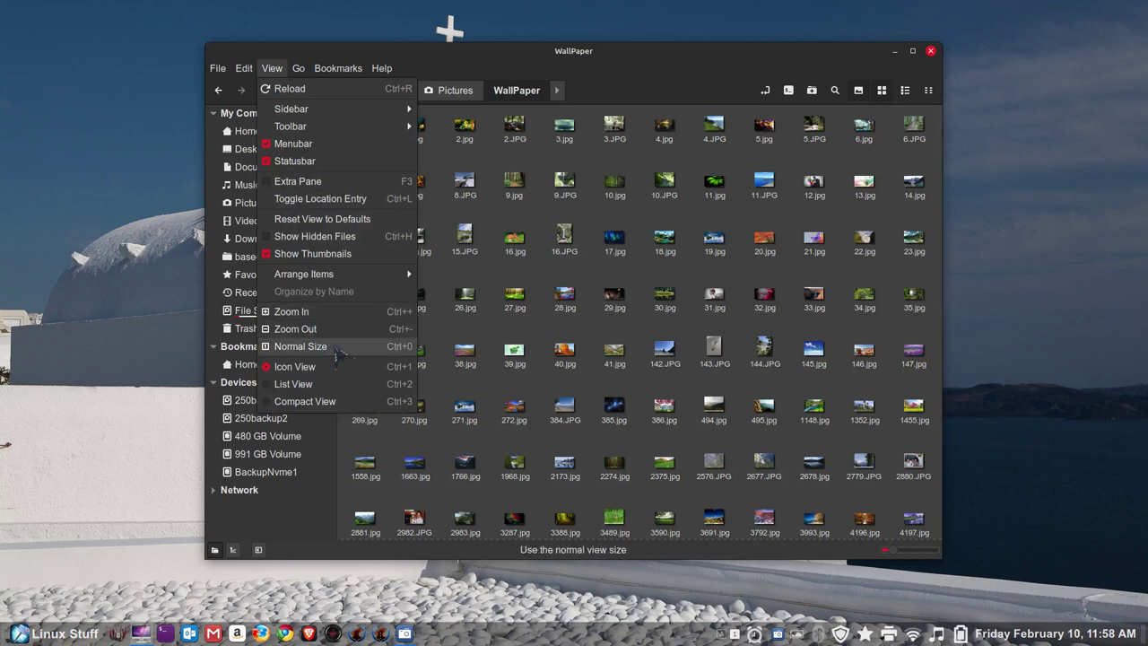
pyautogui.click(587, 329)
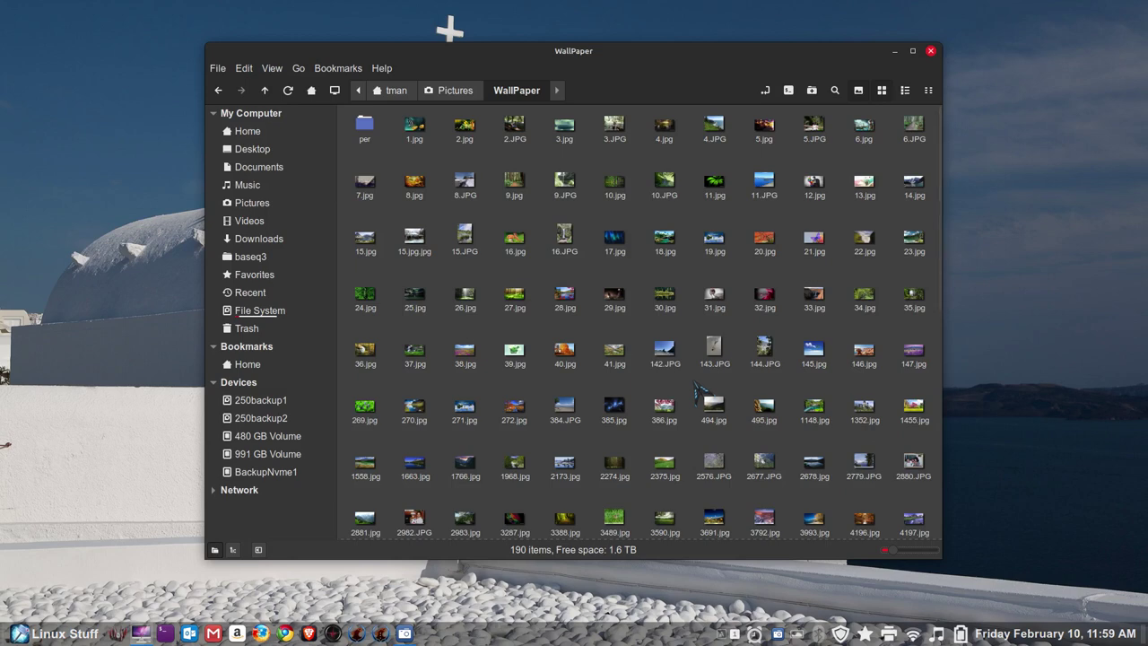
# Show a quick preview of 16.jpg from the WallPaper folder.
pyautogui.click(521, 251)
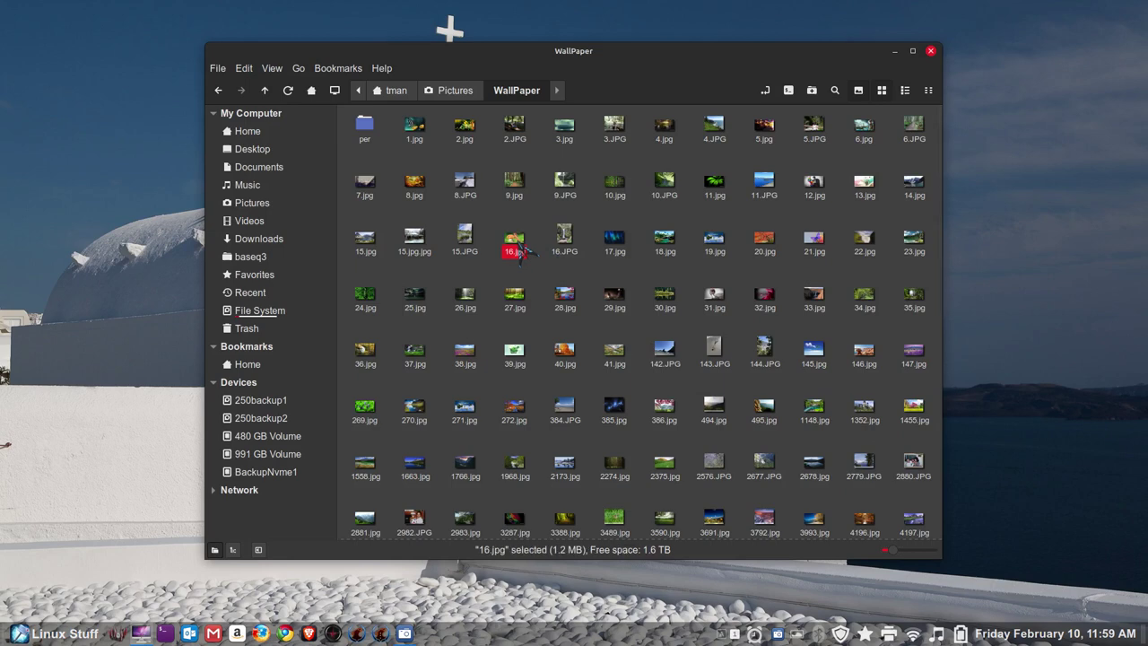
pyautogui.press('space')
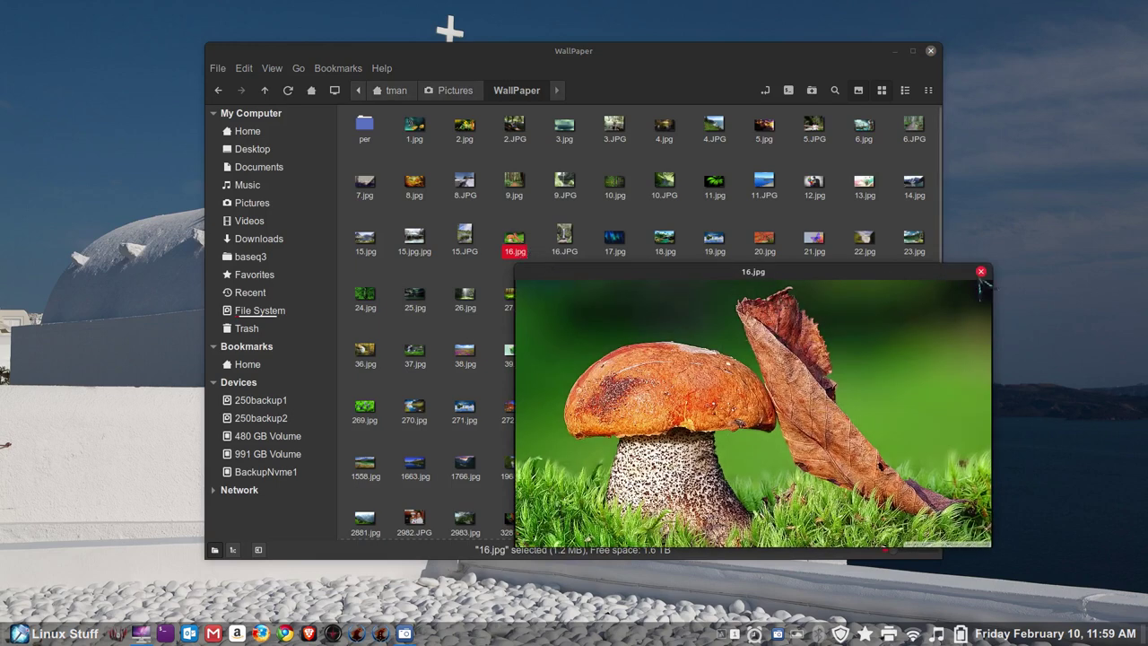
# Dismiss the quick preview of 16.jpg, open the picture in the full image viewer, and close the viewer.
pyautogui.moveTo(708, 289)
pyautogui.press('space')
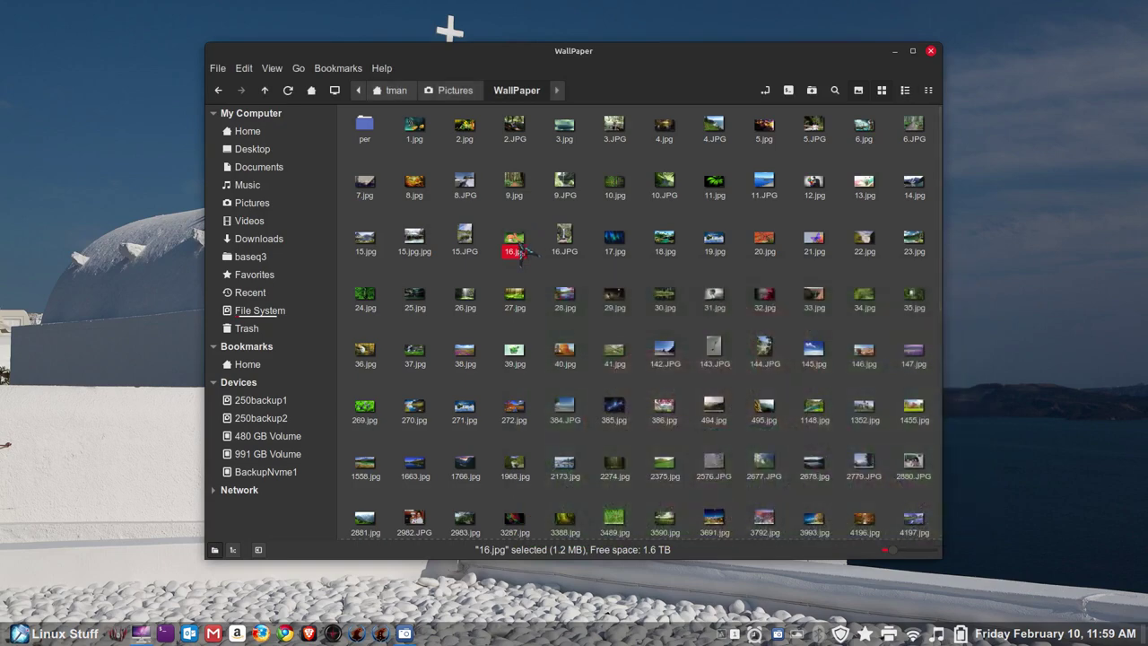
pyautogui.doubleClick(515, 244)
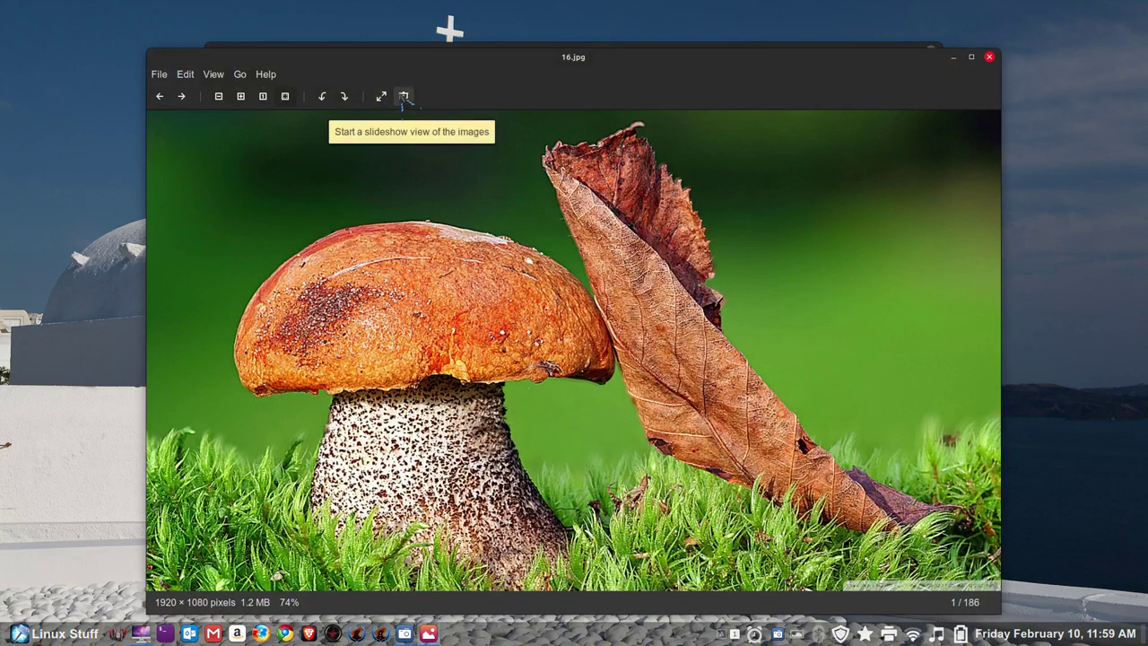
pyautogui.click(990, 58)
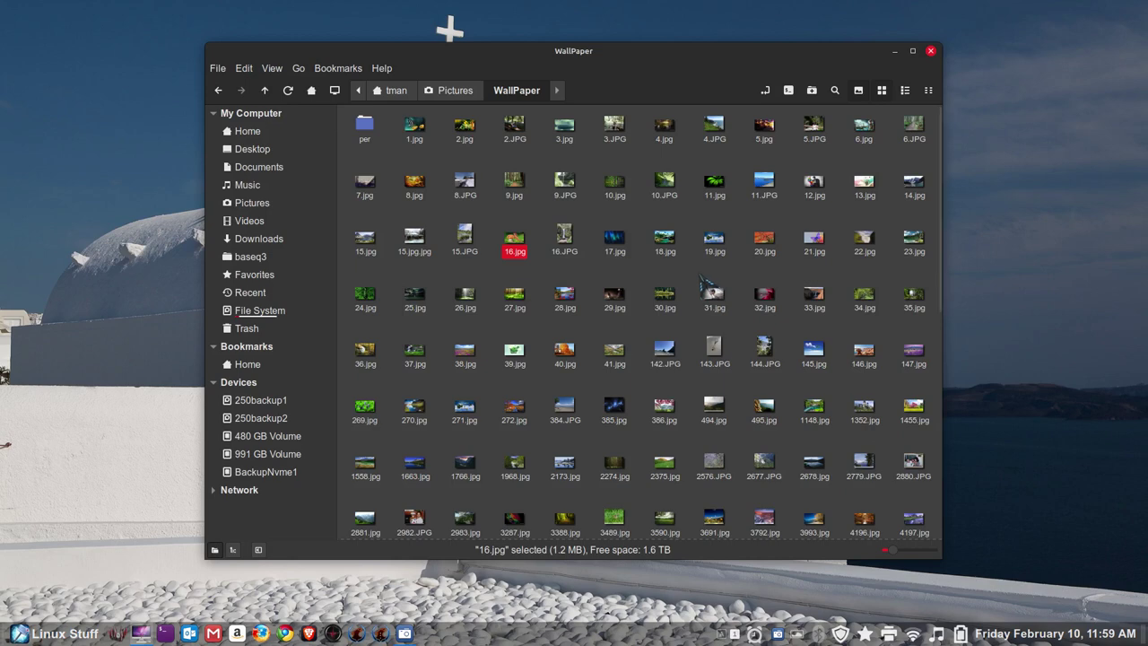
# Enlarge the WallPaper folder's thumbnails one level and show quick previews of 31.jpg, 29.jpg and 142.JPG in turn.
pyautogui.keyDown('ctrl'); pyautogui.scroll(1, 701, 284); pyautogui.keyUp('ctrl')
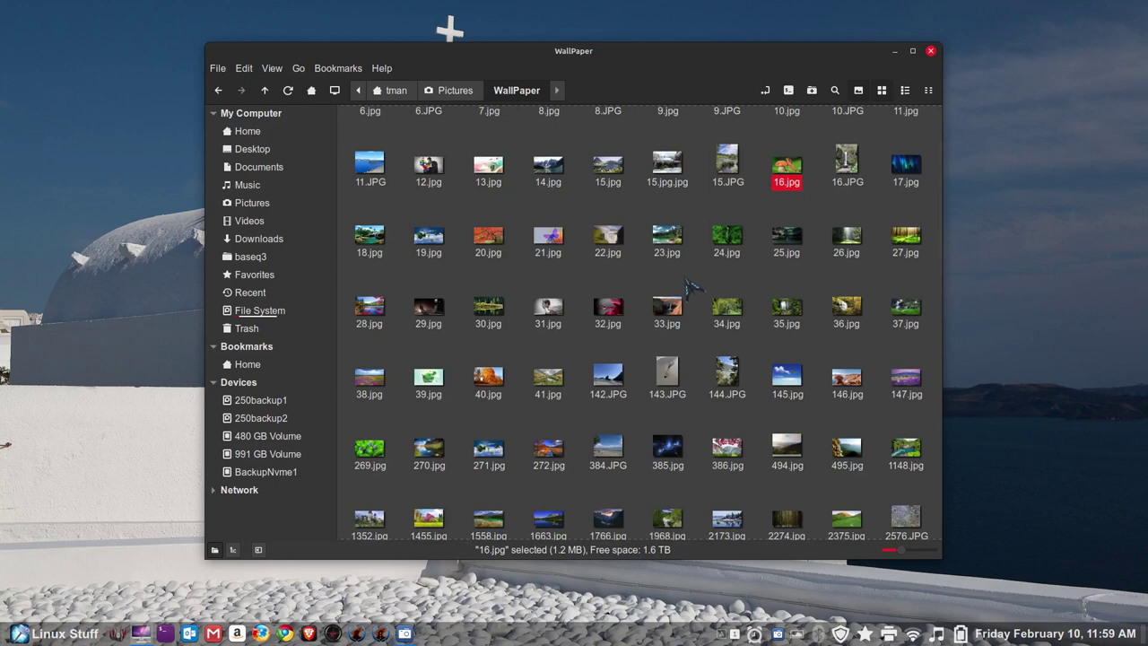
pyautogui.click(552, 315)
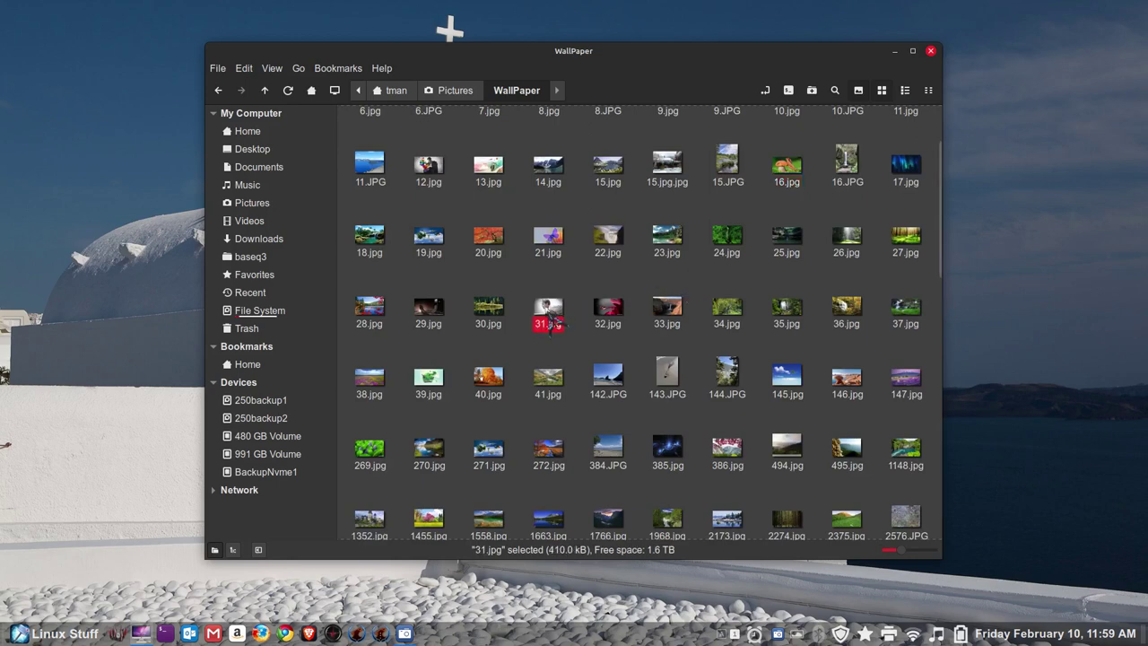
pyautogui.press('space')
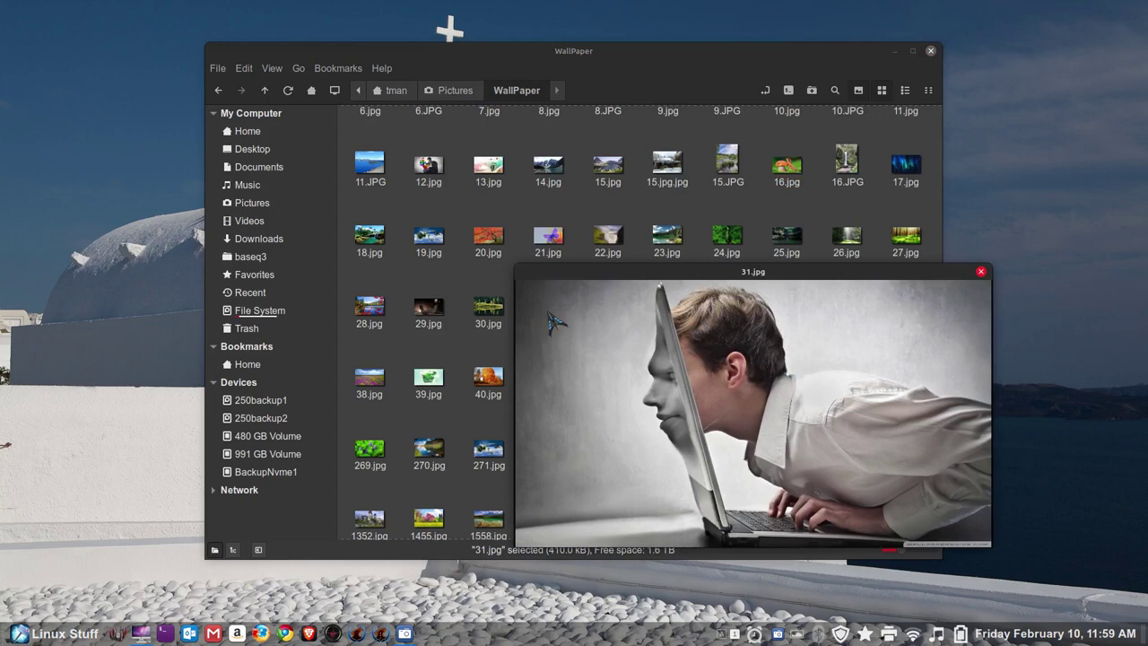
pyautogui.press('space')
pyautogui.click(428, 316)
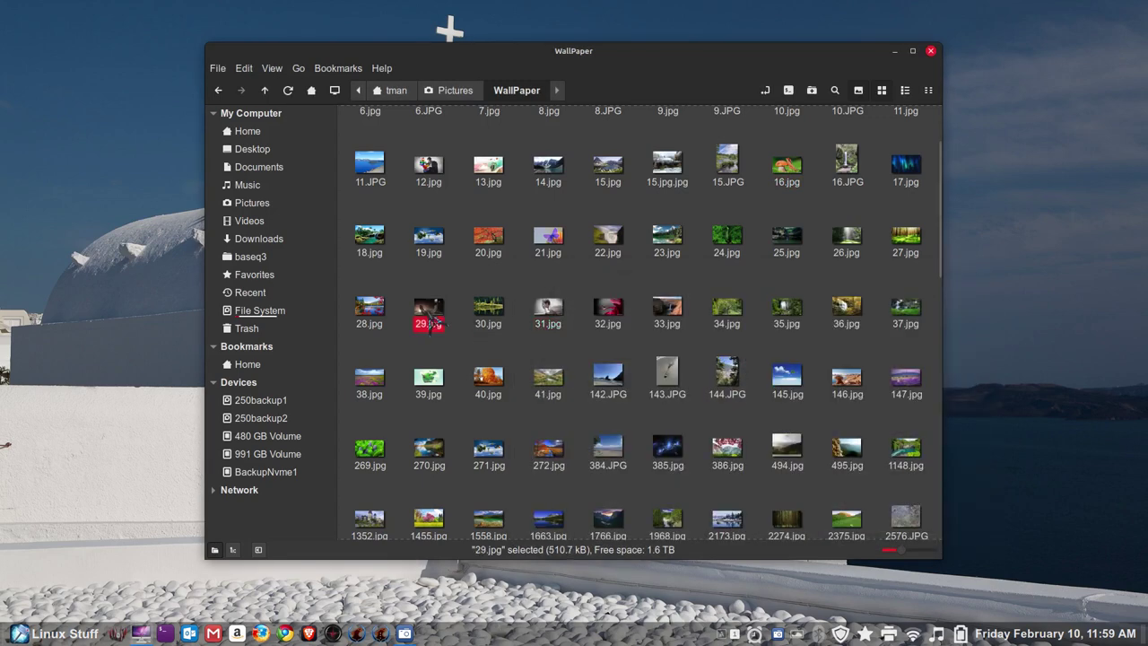
pyautogui.press('space')
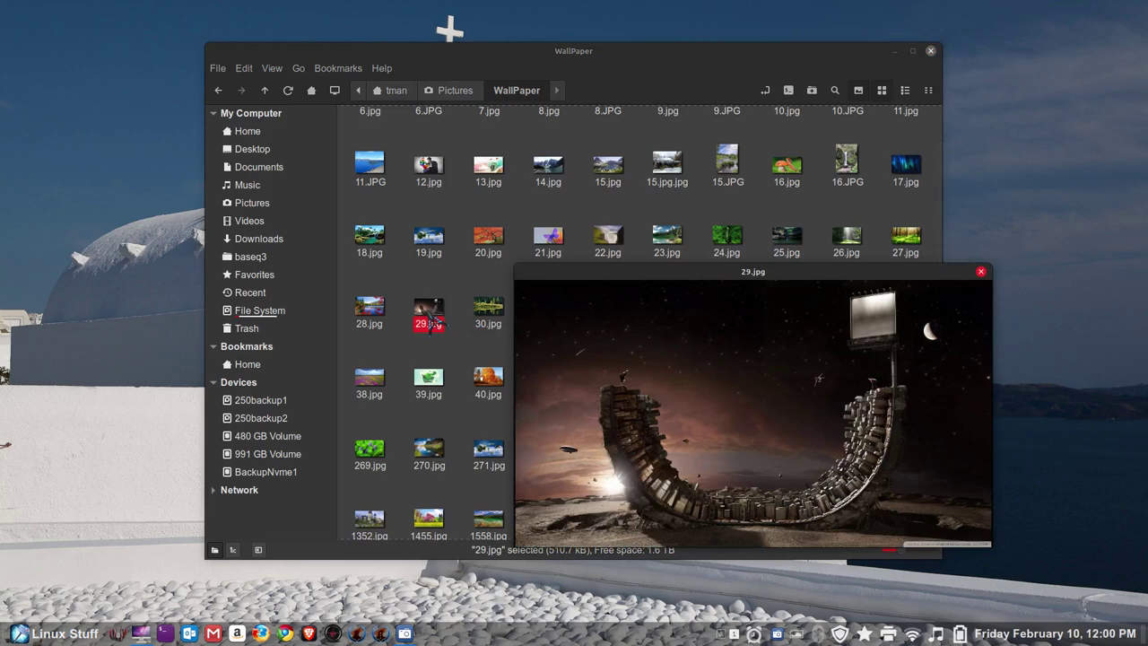
pyautogui.press('space')
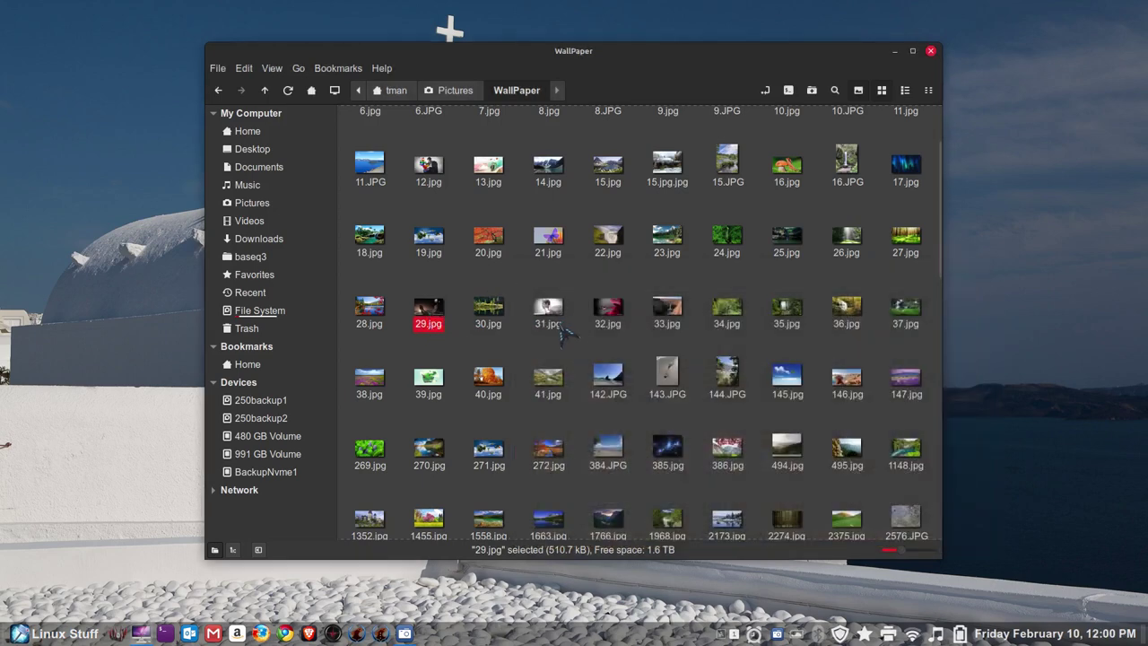
pyautogui.click(602, 388)
pyautogui.press('space')
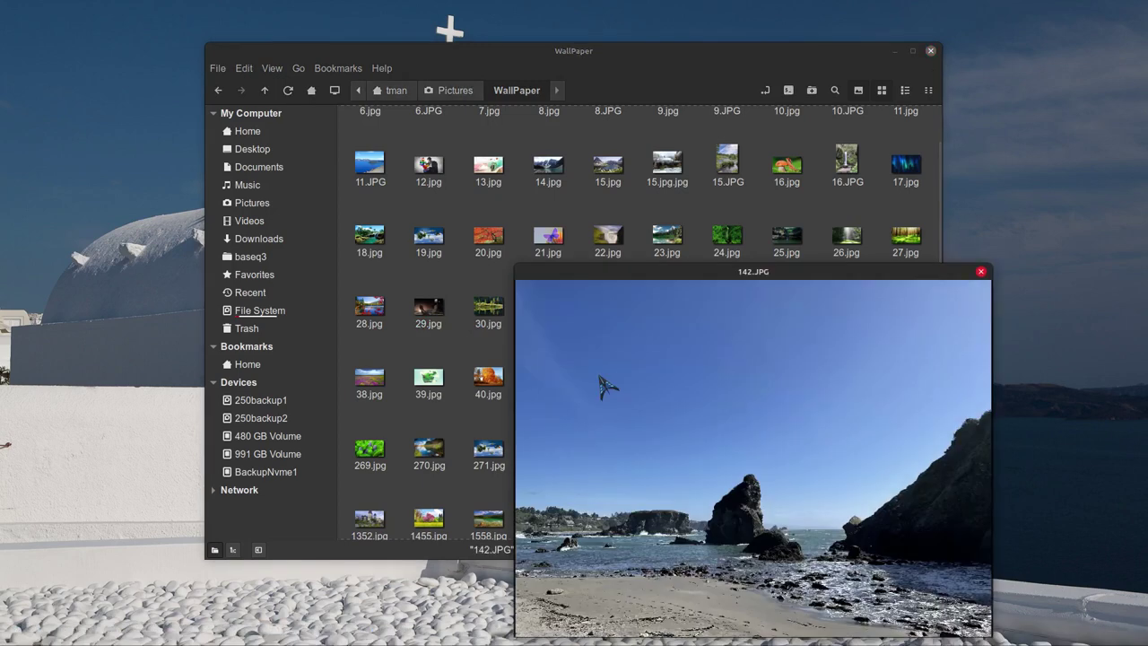
pyautogui.press('space')
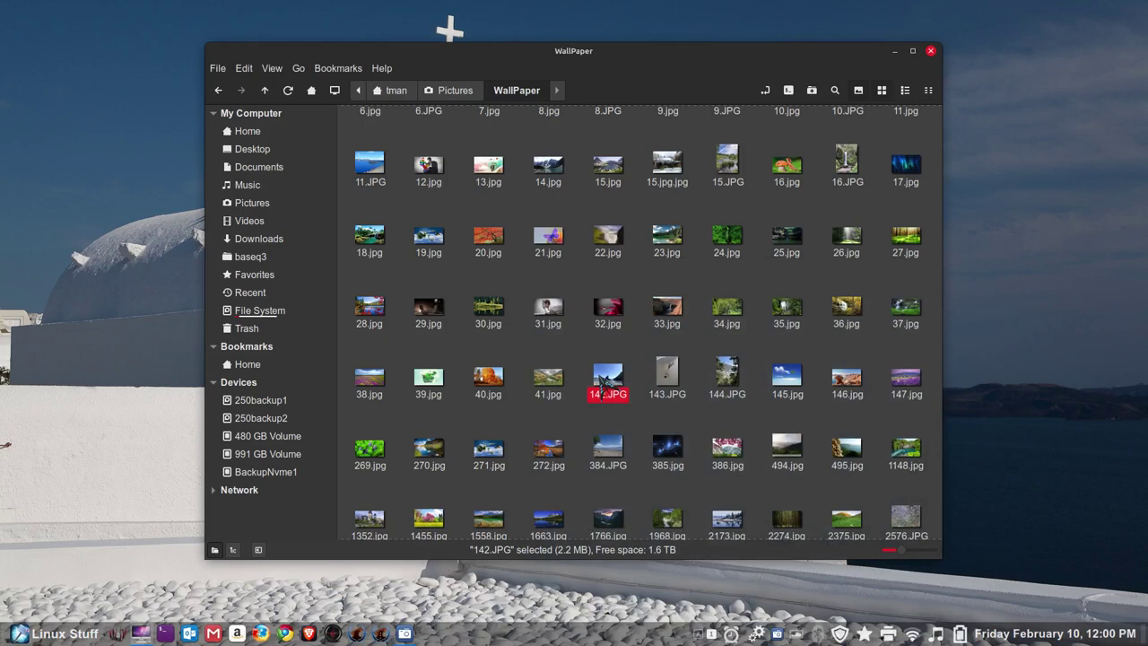
# Set 142.JPG as the desktop wallpaper and move the file manager window aside and back to view the background.
pyautogui.rightClick(602, 388)
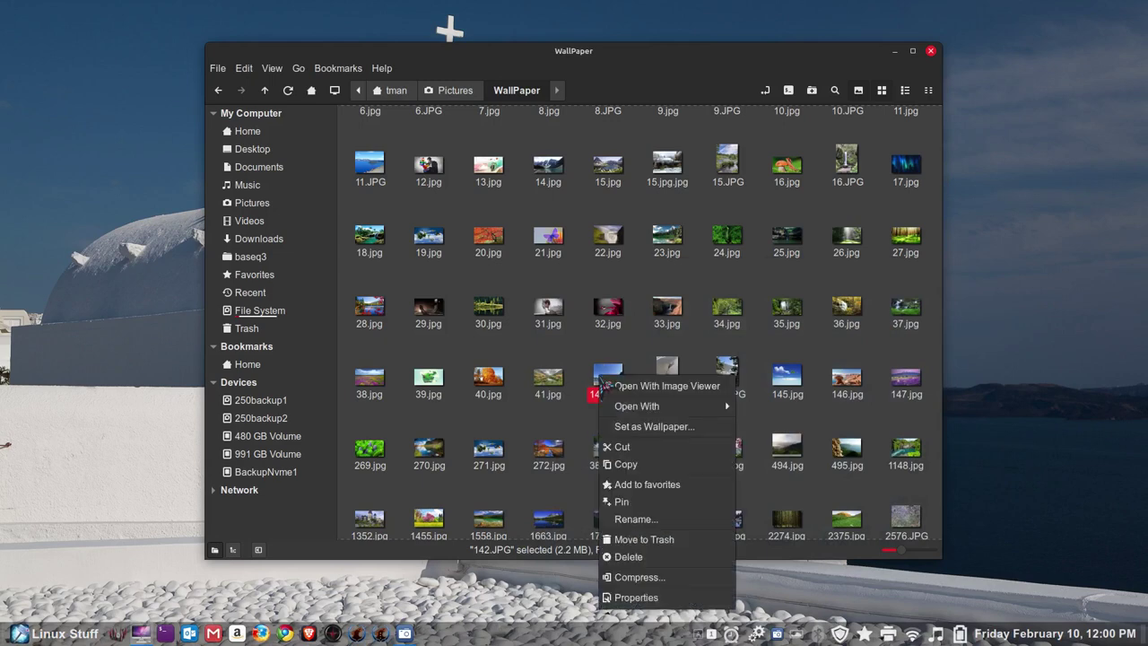
pyautogui.click(642, 428)
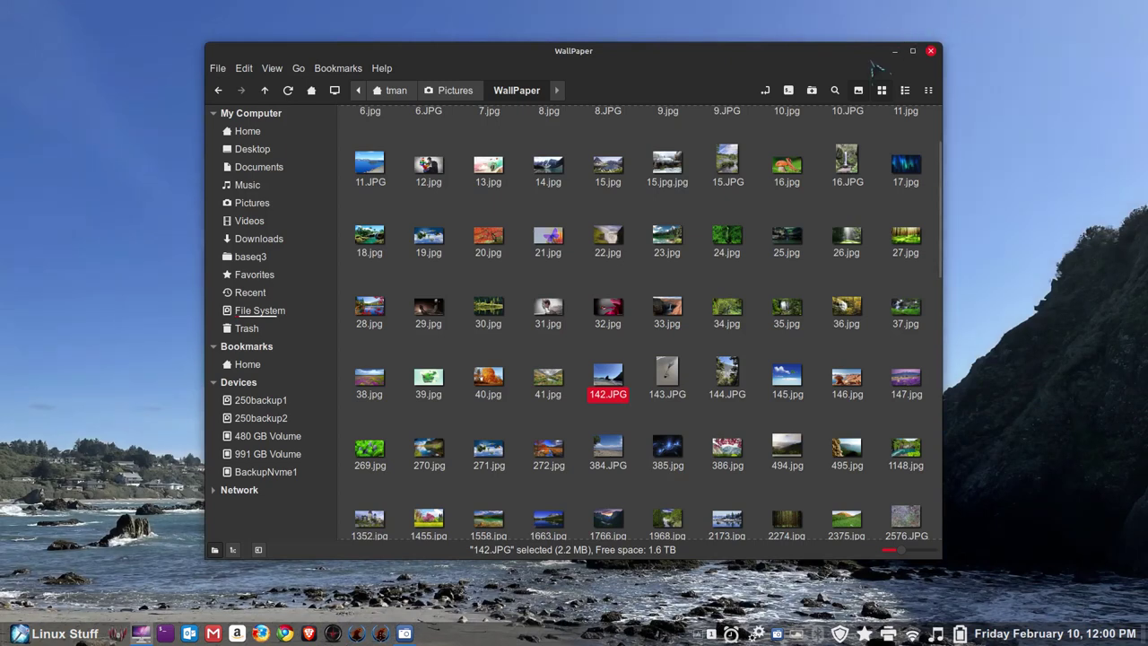
pyautogui.moveTo(877, 68); pyautogui.dragTo(536, 48)
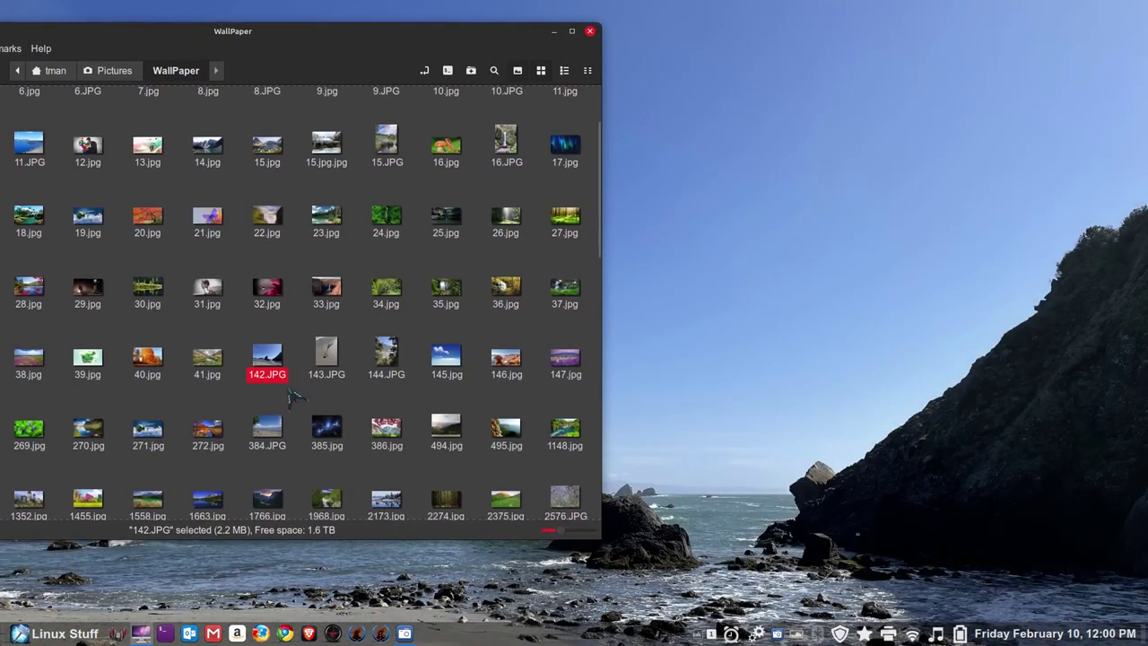
pyautogui.moveTo(368, 31); pyautogui.dragTo(646, 65)
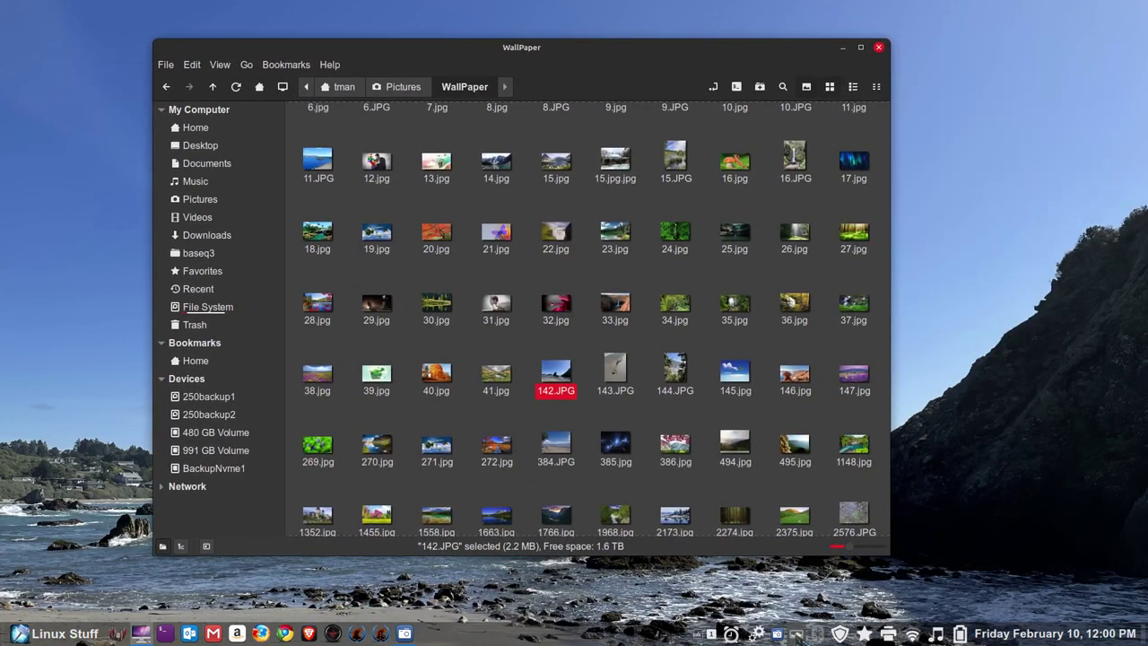
# Turn off Variety's "Change wallpaper every" option in its preferences and close the preferences window.
pyautogui.click(797, 634)
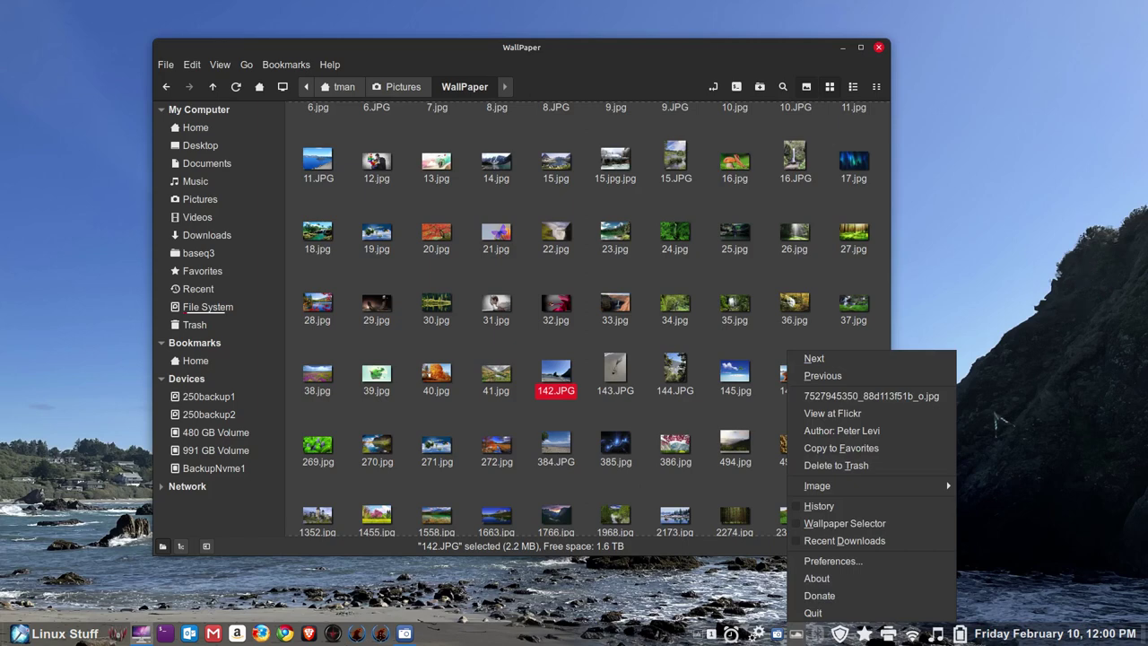
pyautogui.moveTo(933, 487)
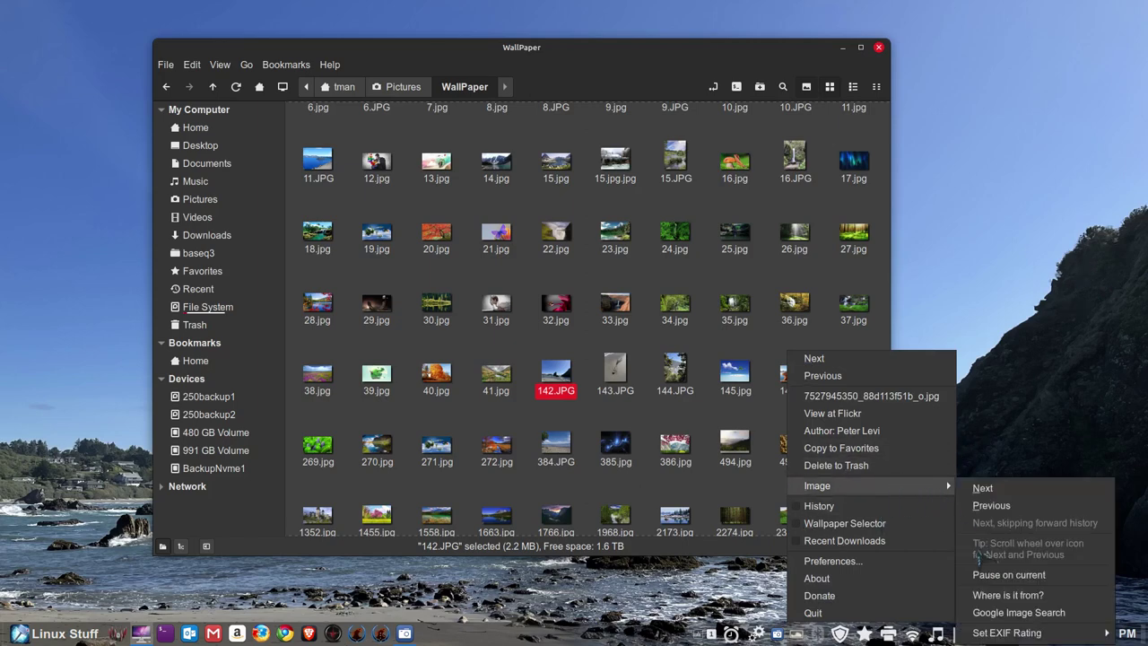
pyautogui.click(820, 561)
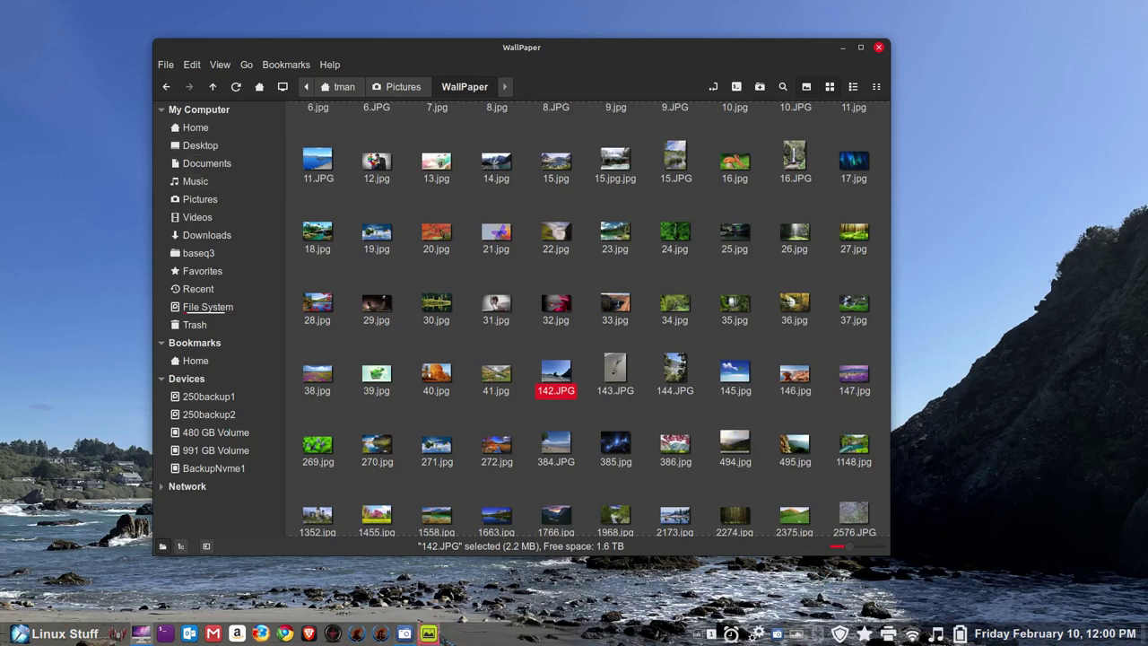
pyautogui.moveTo(428, 634)
pyautogui.click(436, 566)
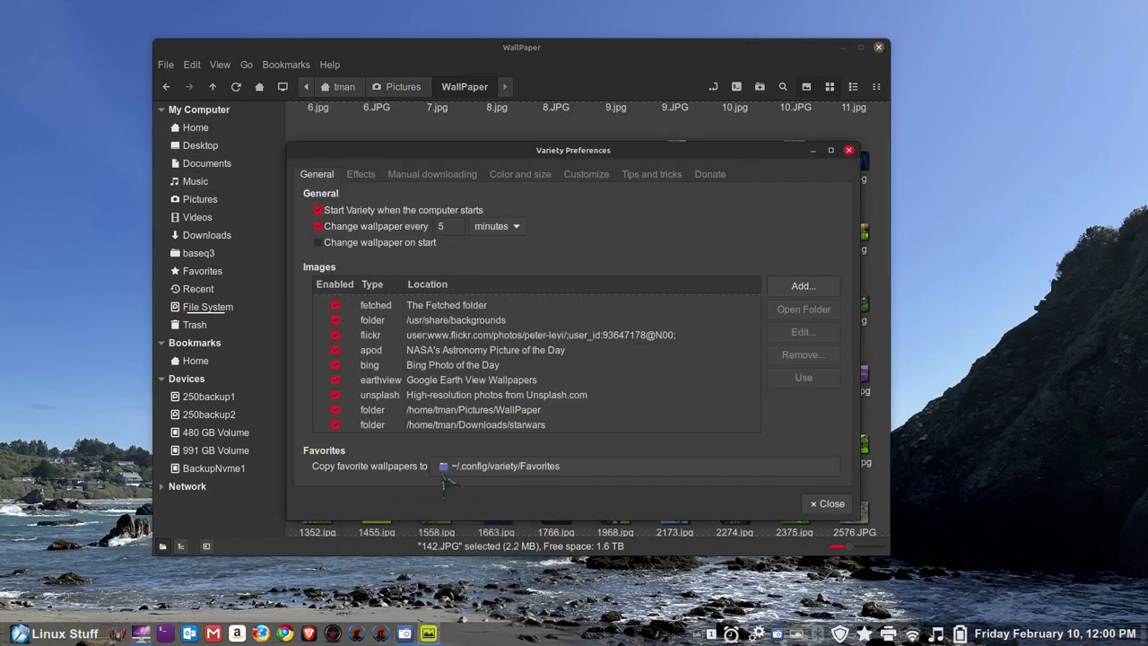
pyautogui.click(318, 226)
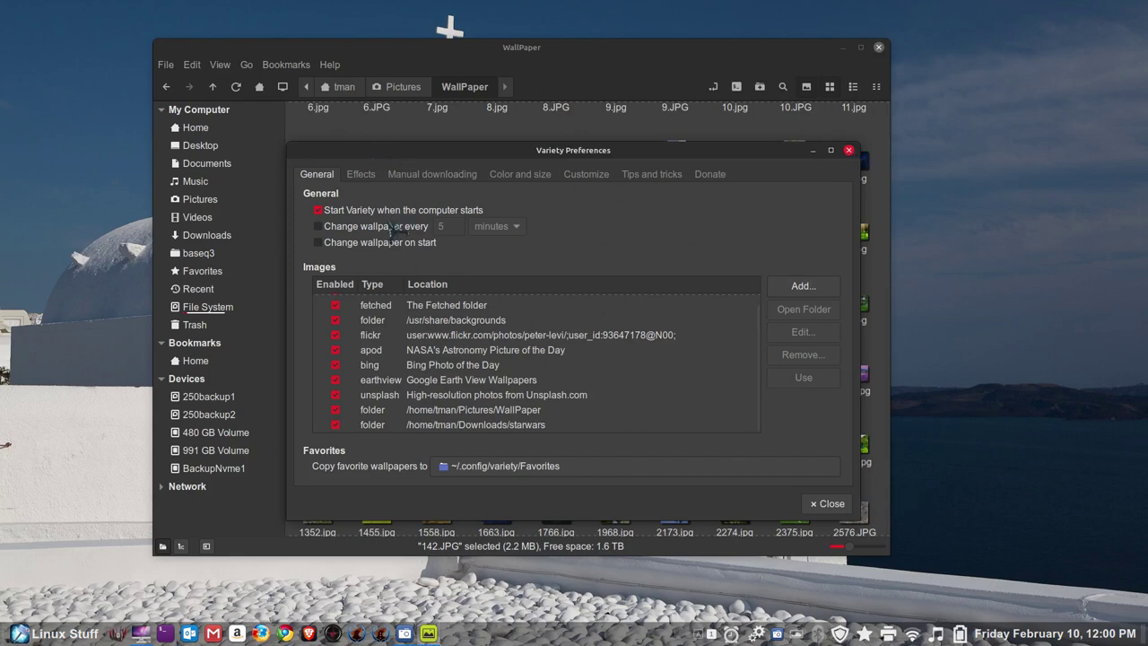
pyautogui.click(849, 149)
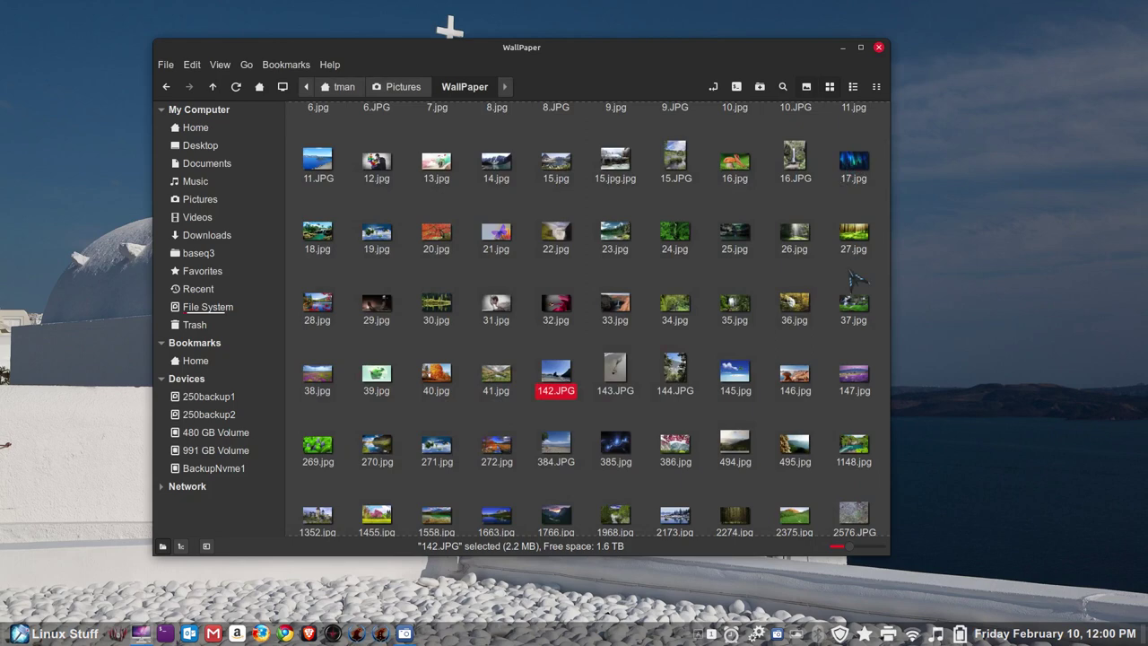
# Set 29.jpg as the desktop wallpaper and minimize the file manager to view the whole background.
pyautogui.click(377, 305)
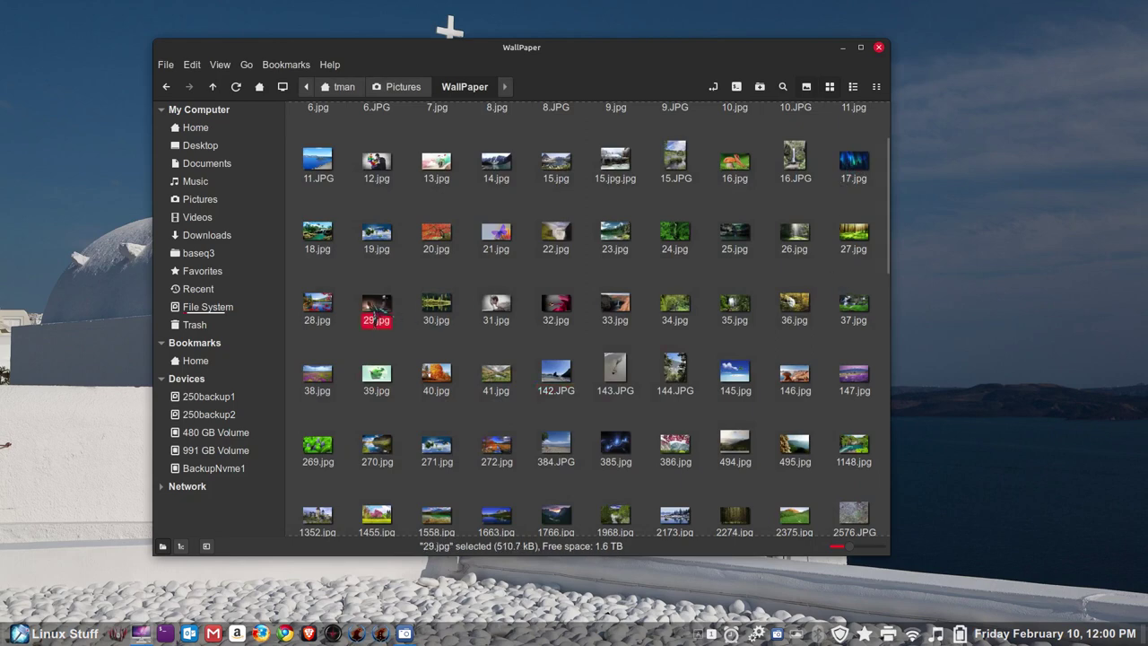
pyautogui.rightClick(377, 305)
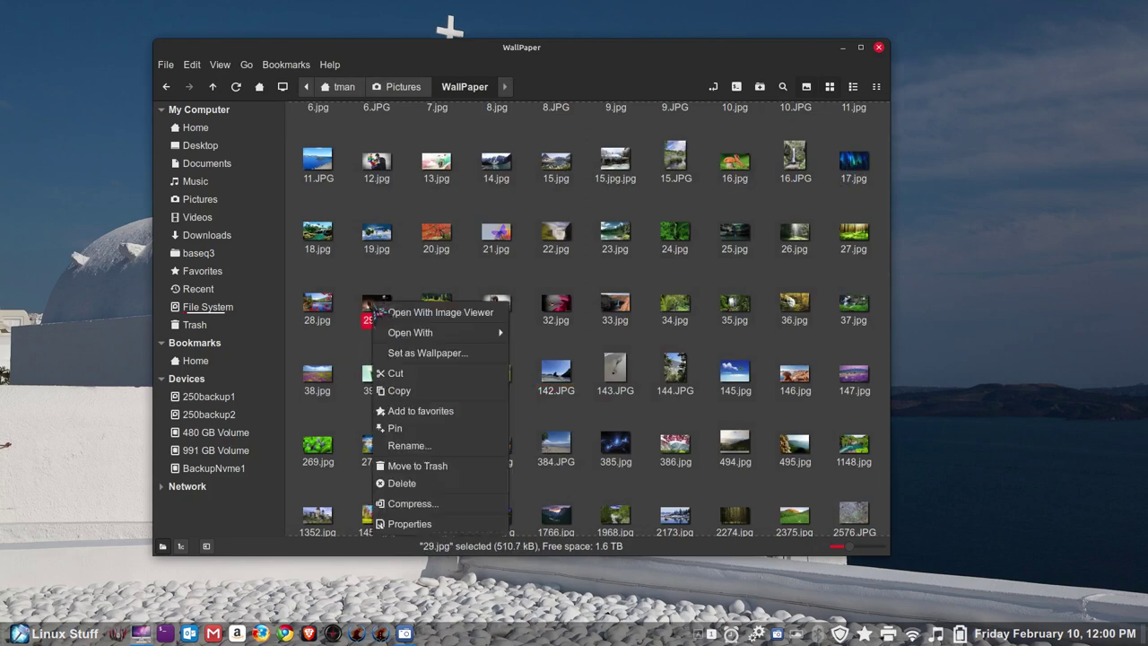
pyautogui.click(421, 352)
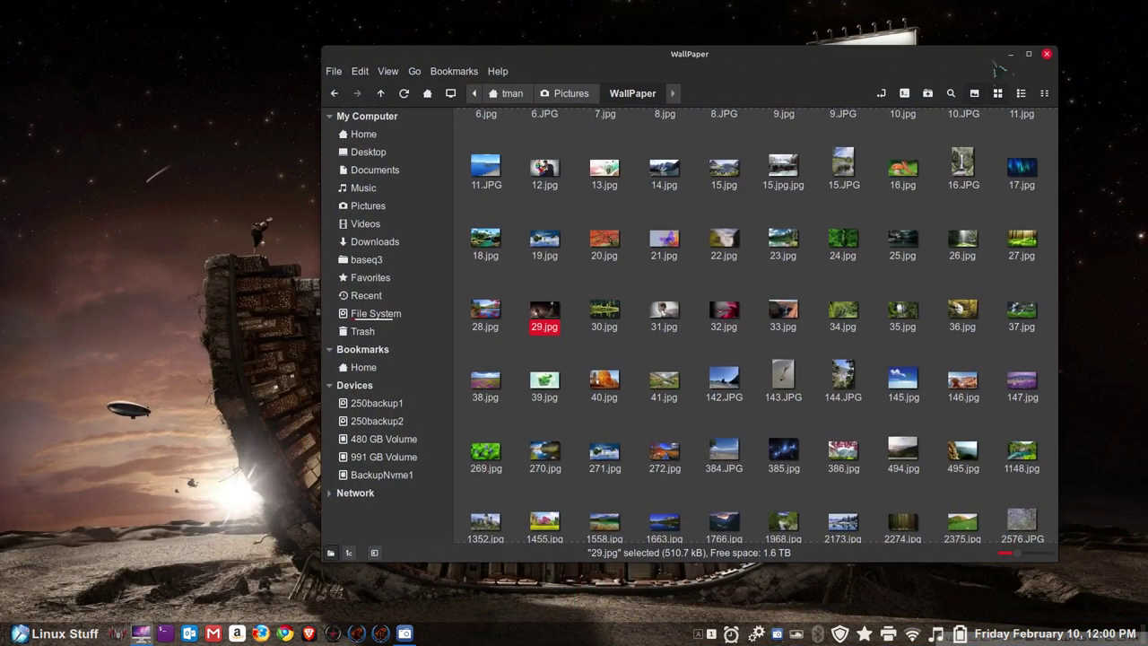
pyautogui.click(1011, 55)
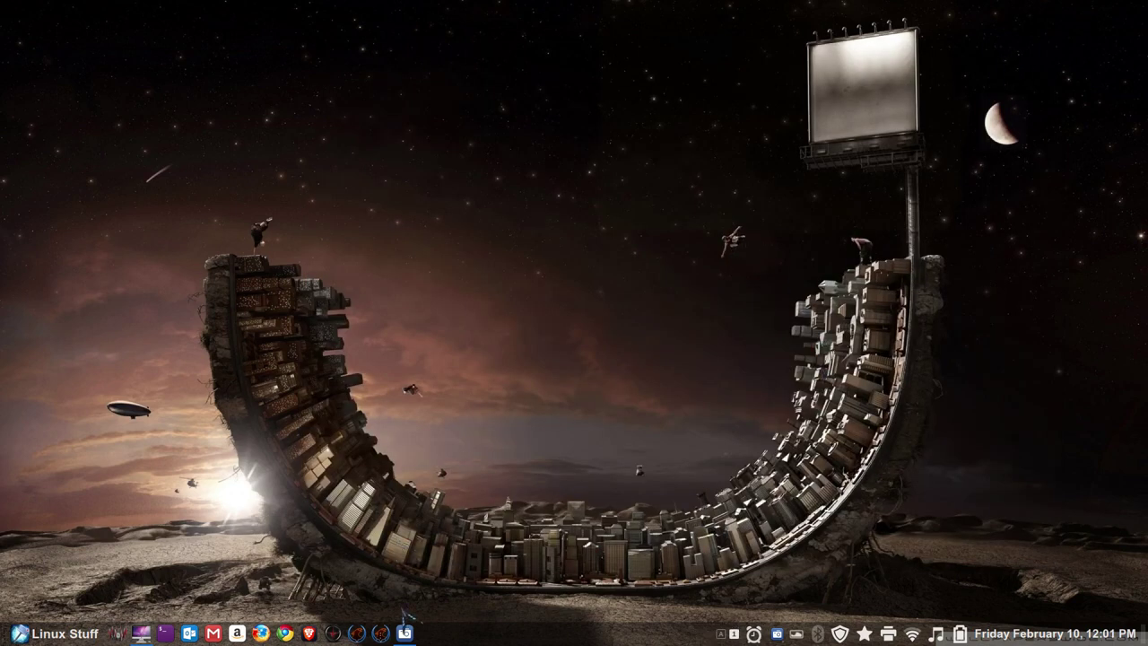
# Restore the file manager, set 272.jpg as the desktop wallpaper, and minimize the window to view the background.
pyautogui.click(142, 634)
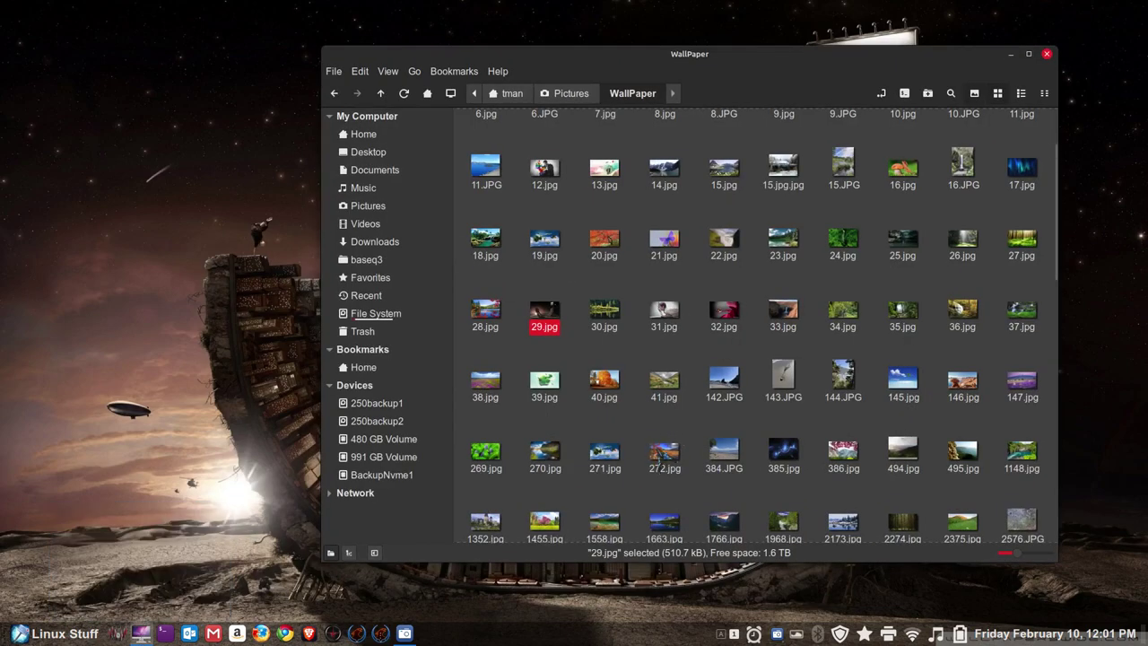
pyautogui.click(662, 456)
pyautogui.rightClick(662, 455)
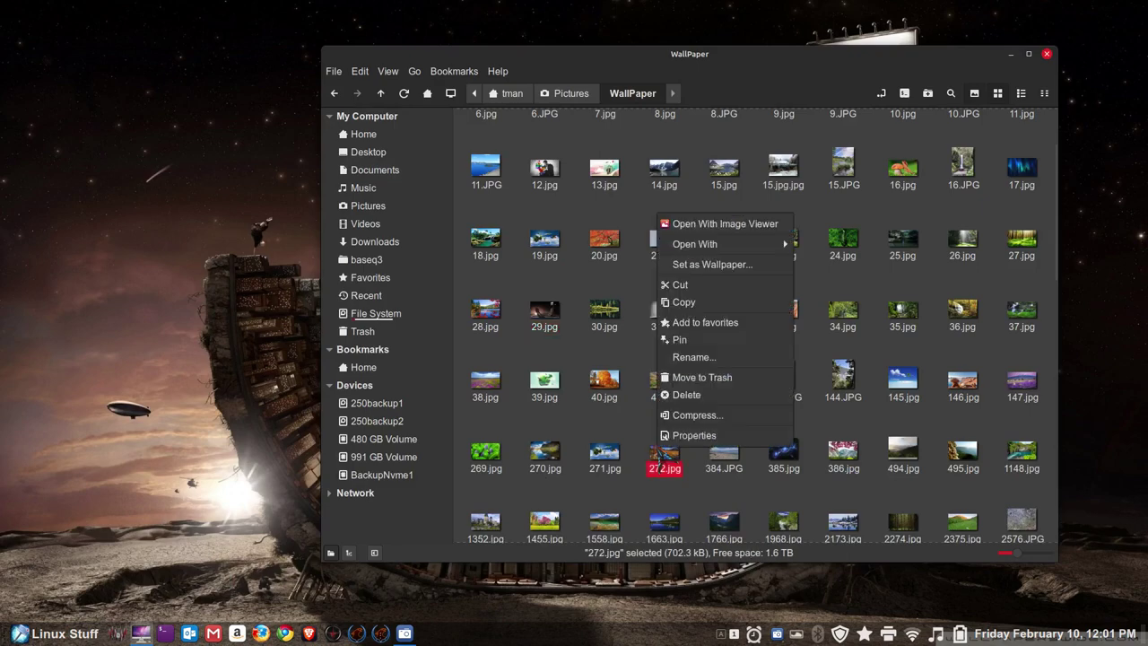
pyautogui.click(728, 266)
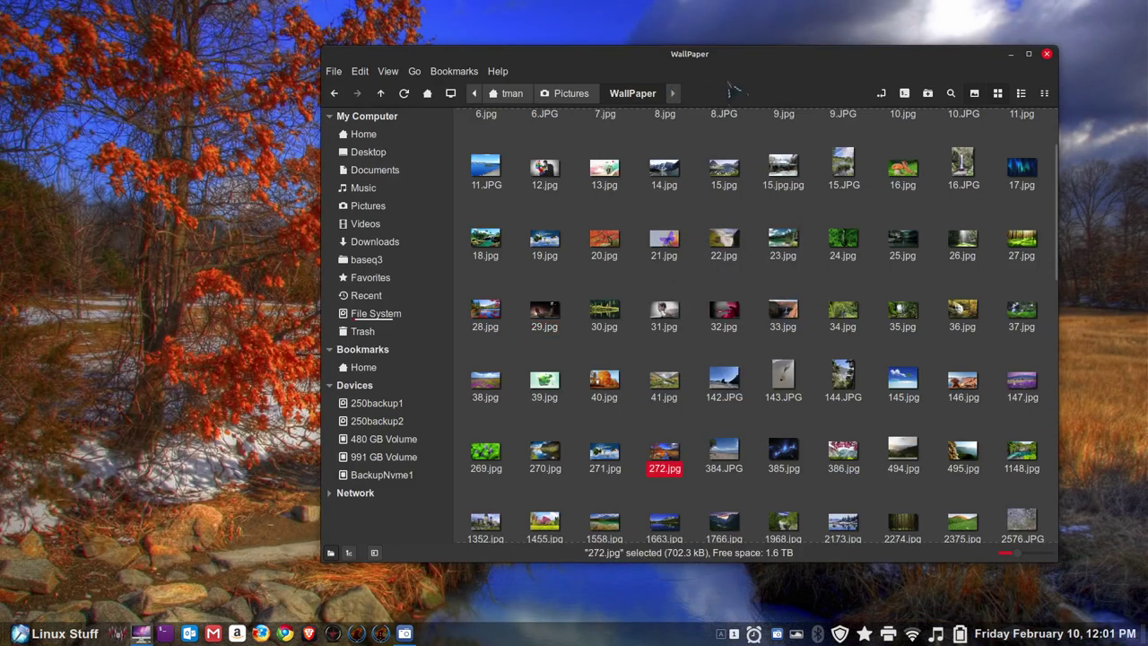
pyautogui.click(1011, 54)
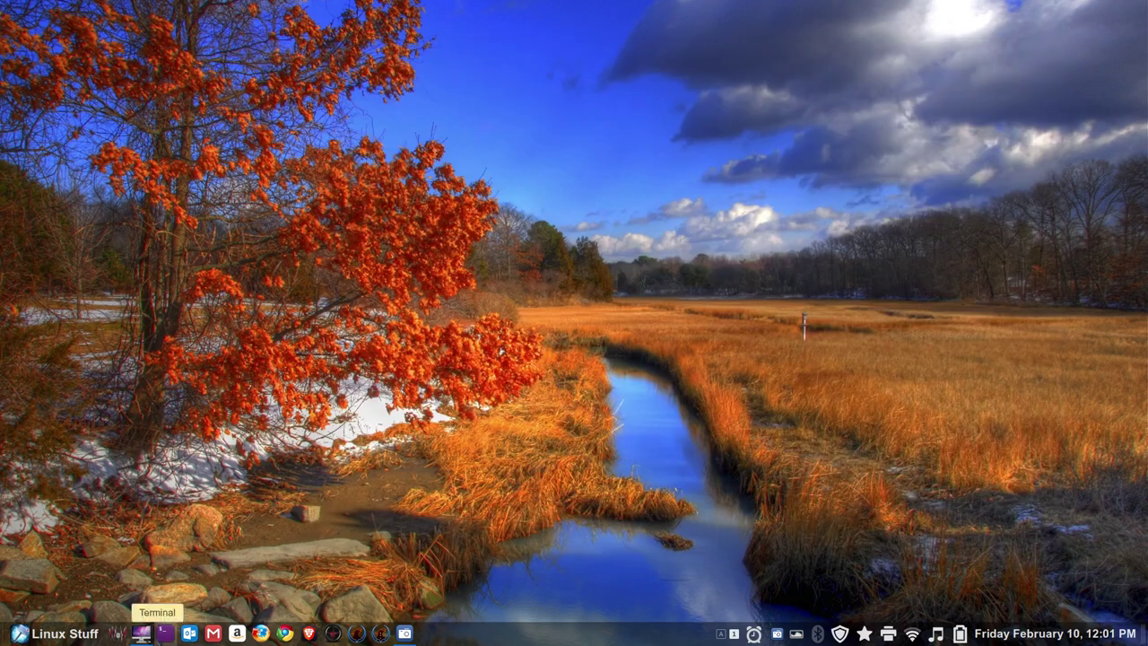
# Restore the file manager and check the image properties of 78148.JPG in the WallPaper folder.
pyautogui.click(141, 633)
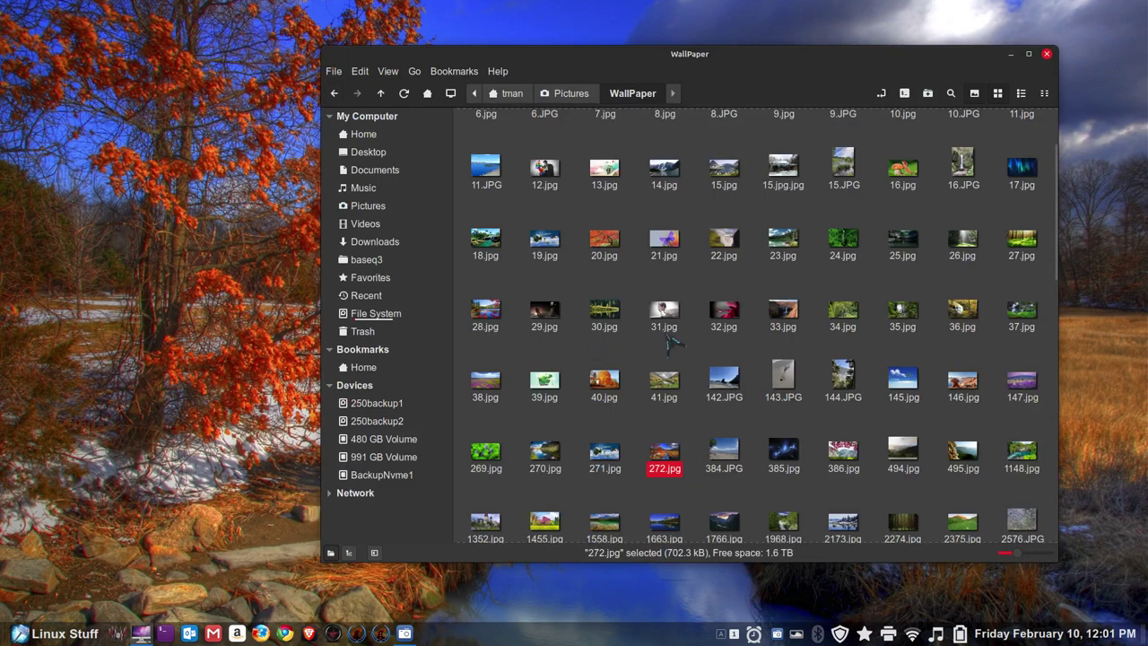
pyautogui.scroll(-4, 677, 350)
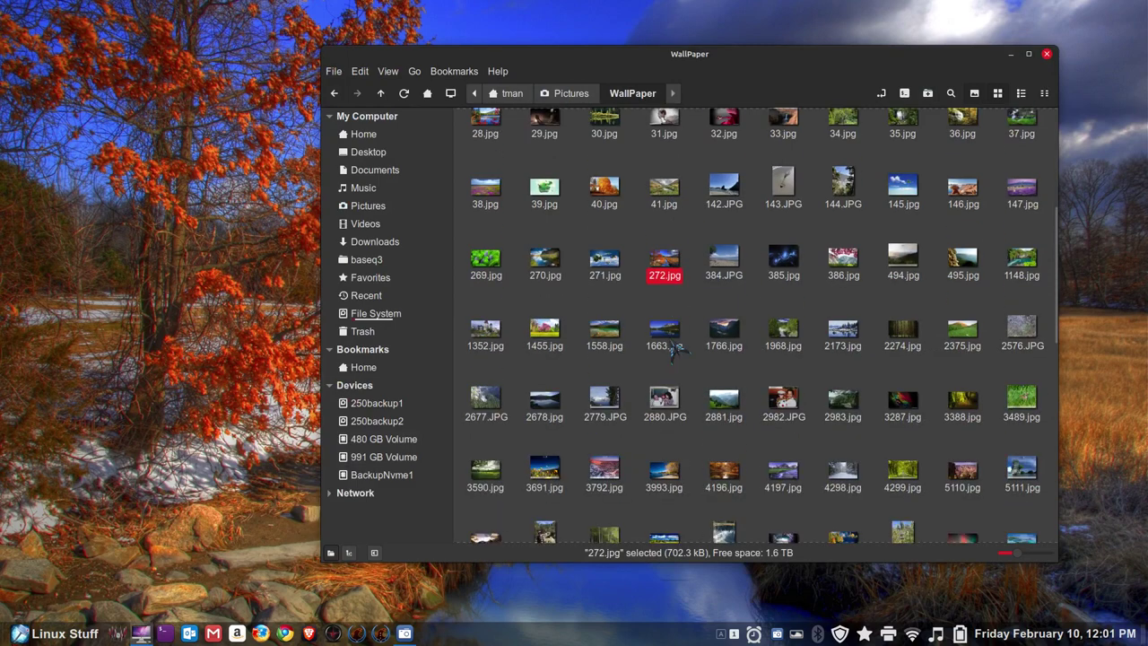
pyautogui.scroll(-6, 678, 350)
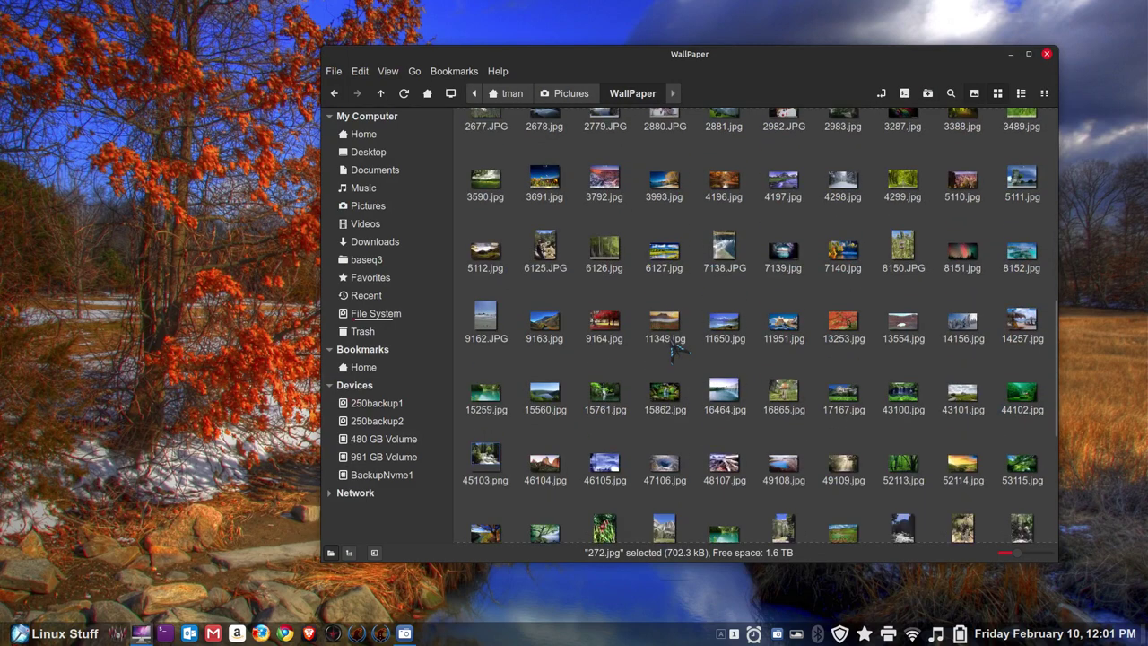
pyautogui.scroll(-2, 677, 350)
pyautogui.scroll(-2, 677, 348)
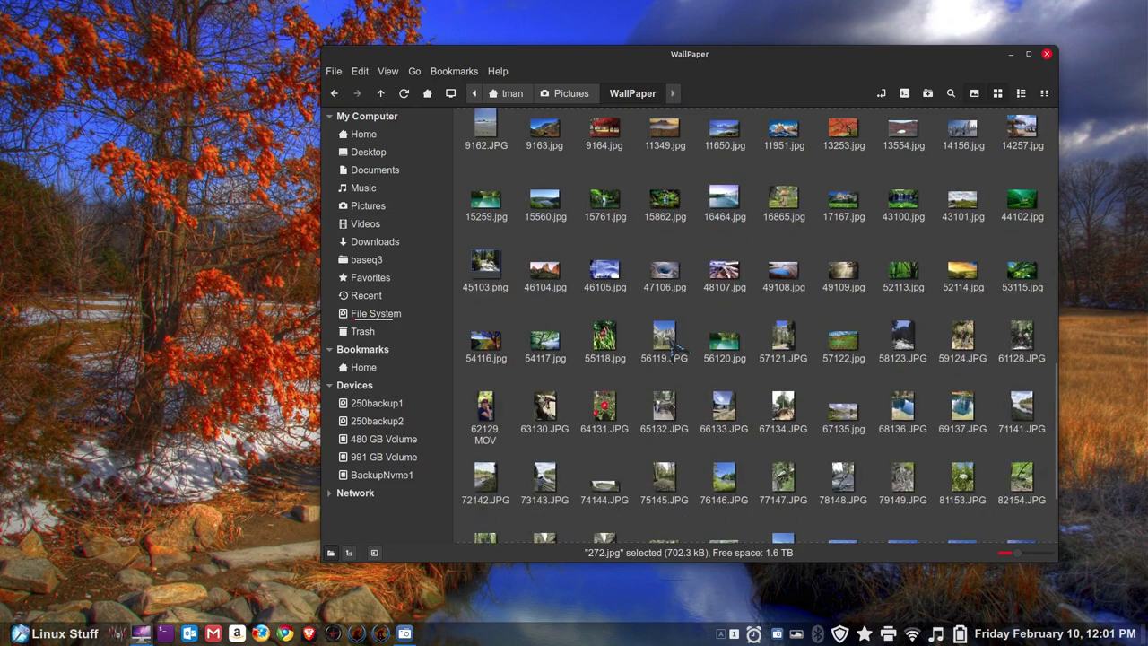
pyautogui.scroll(-3, 677, 350)
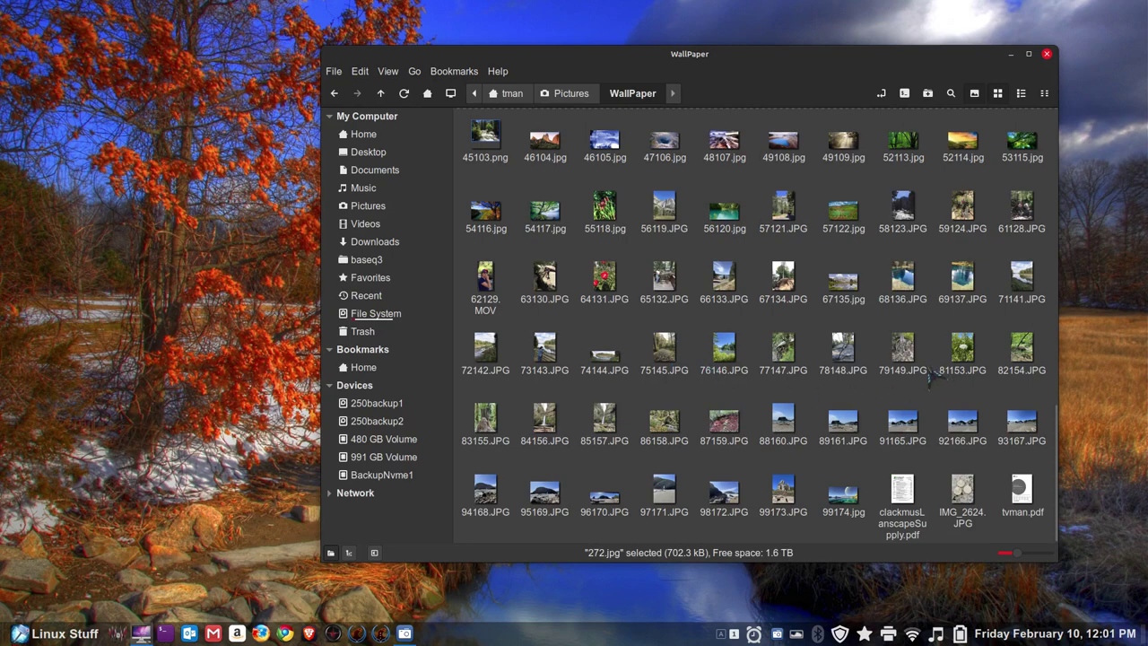
pyautogui.rightClick(842, 348)
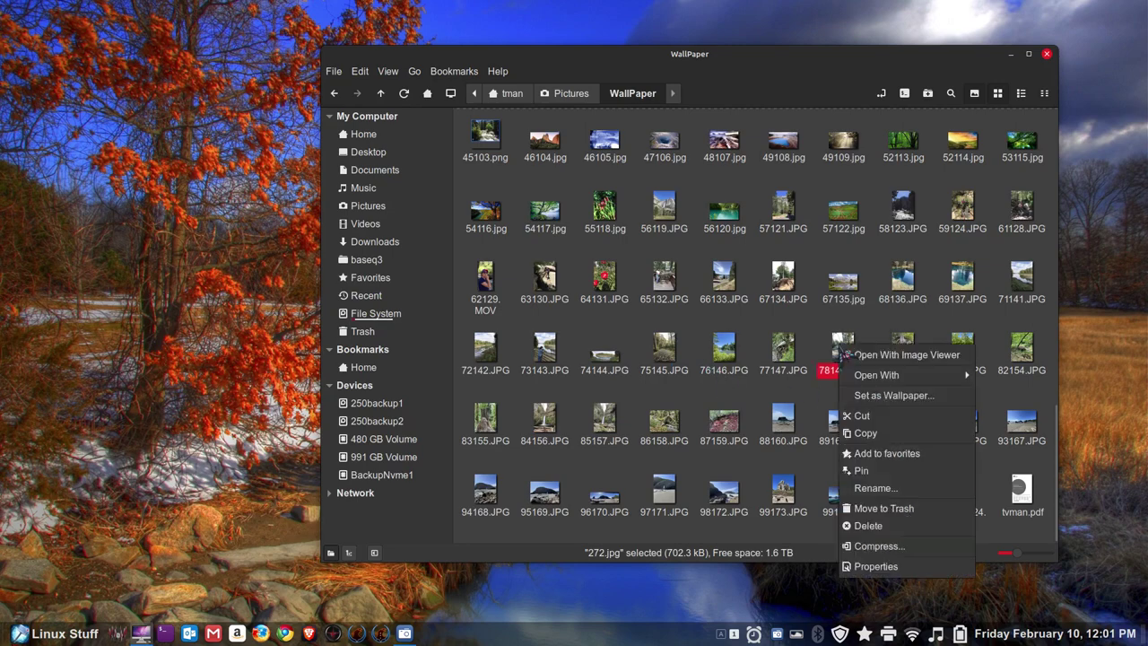
pyautogui.click(913, 573)
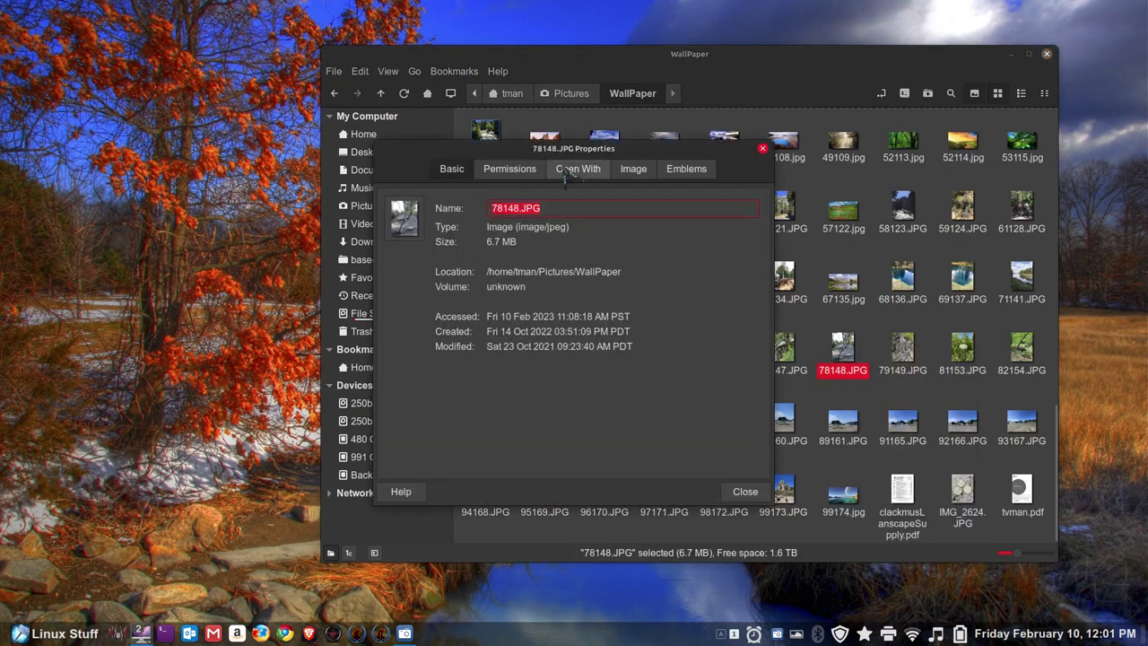
pyautogui.click(632, 170)
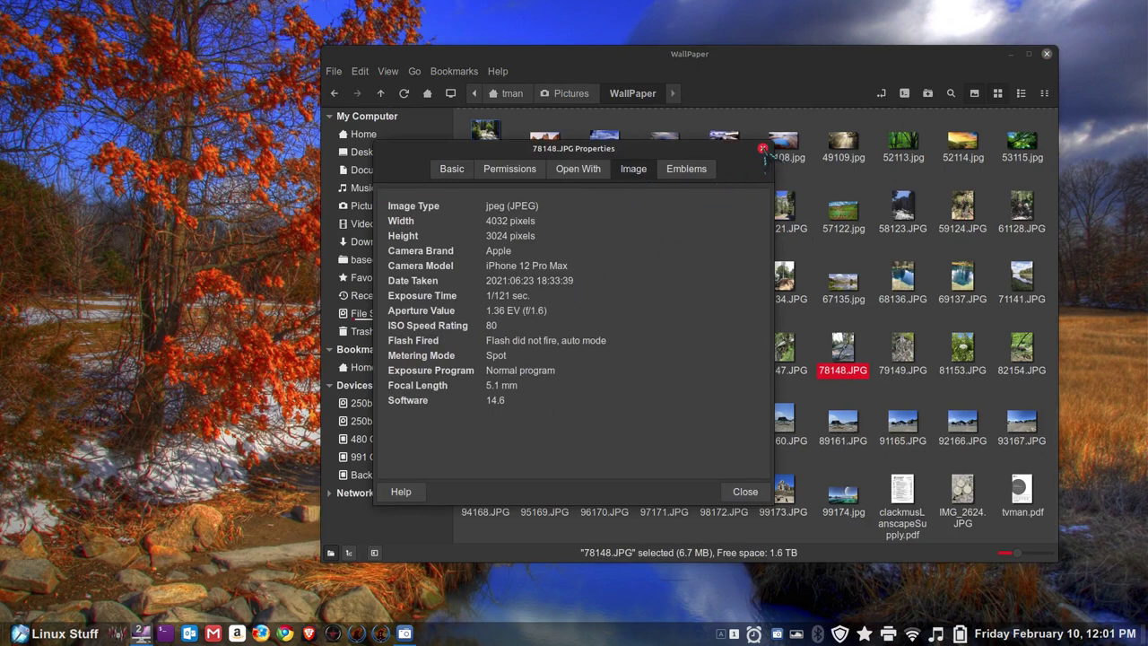
pyautogui.click(763, 149)
# Set 78148.JPG as the desktop wallpaper and close the file manager to view the whole background.
pyautogui.rightClick(847, 344)
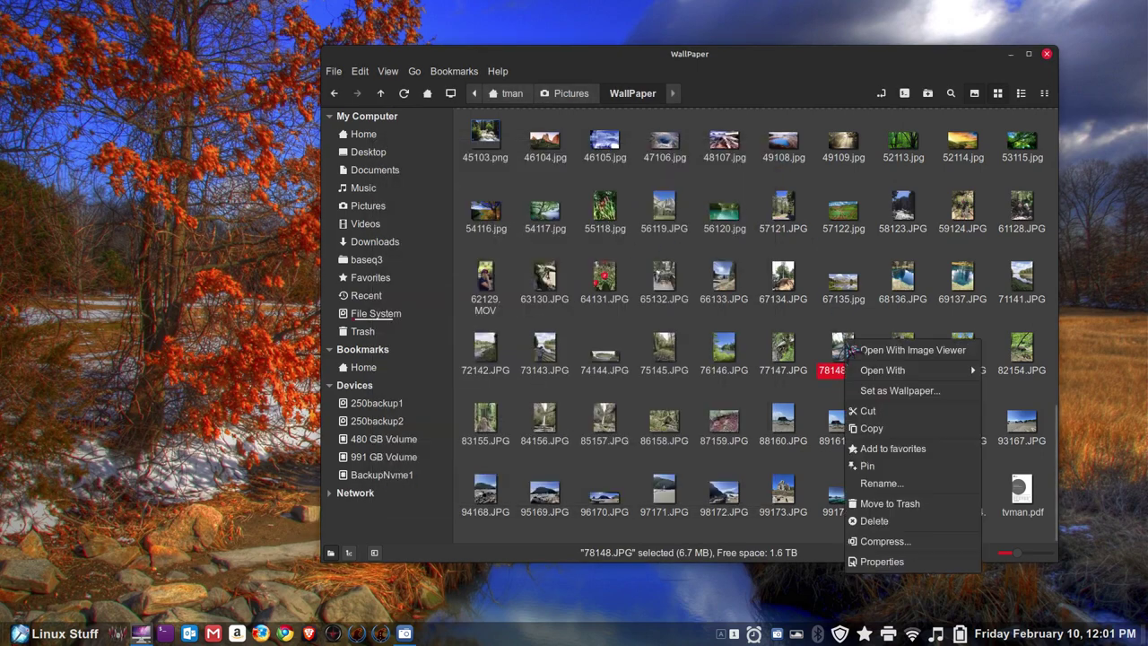
pyautogui.click(888, 391)
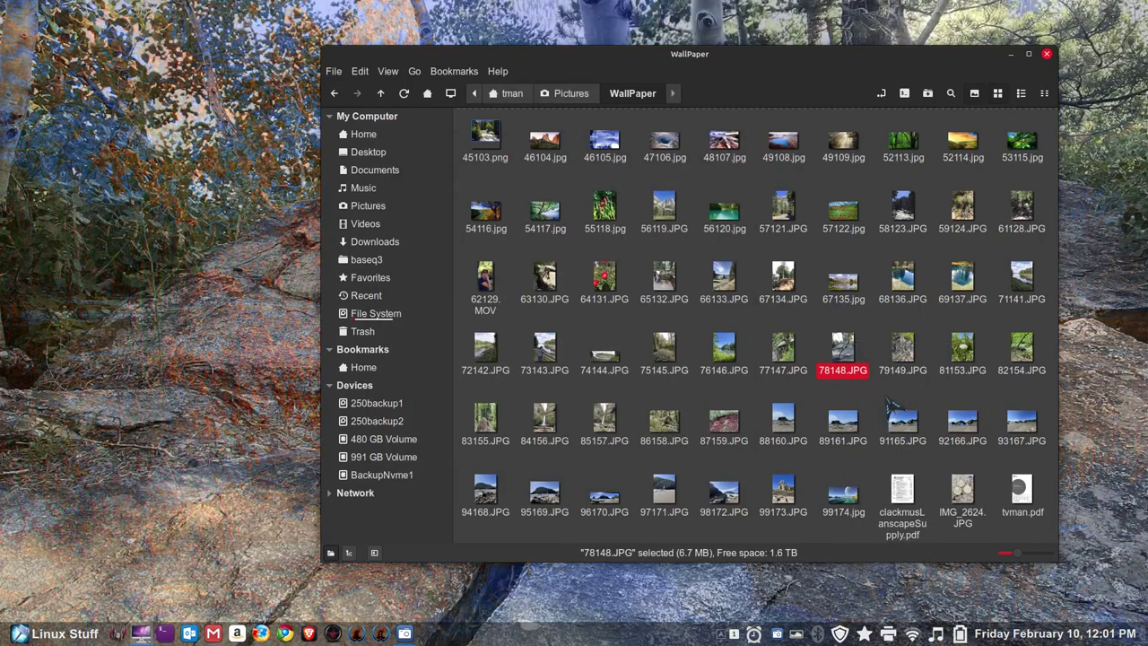
pyautogui.moveTo(854, 74); pyautogui.dragTo(762, 69)
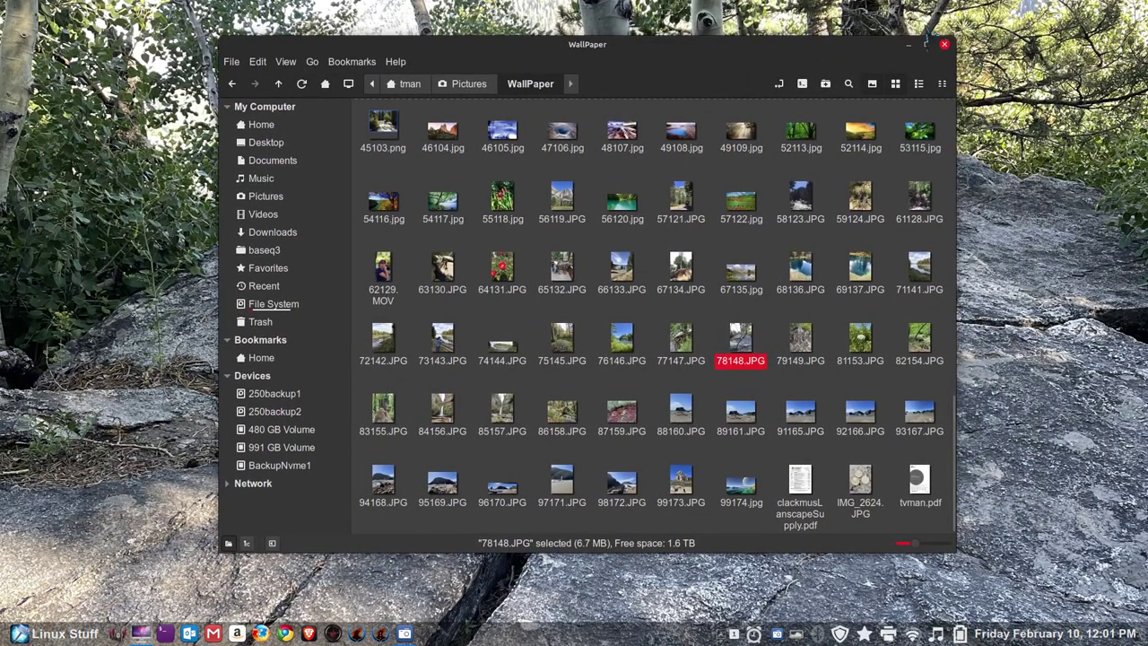
pyautogui.click(944, 45)
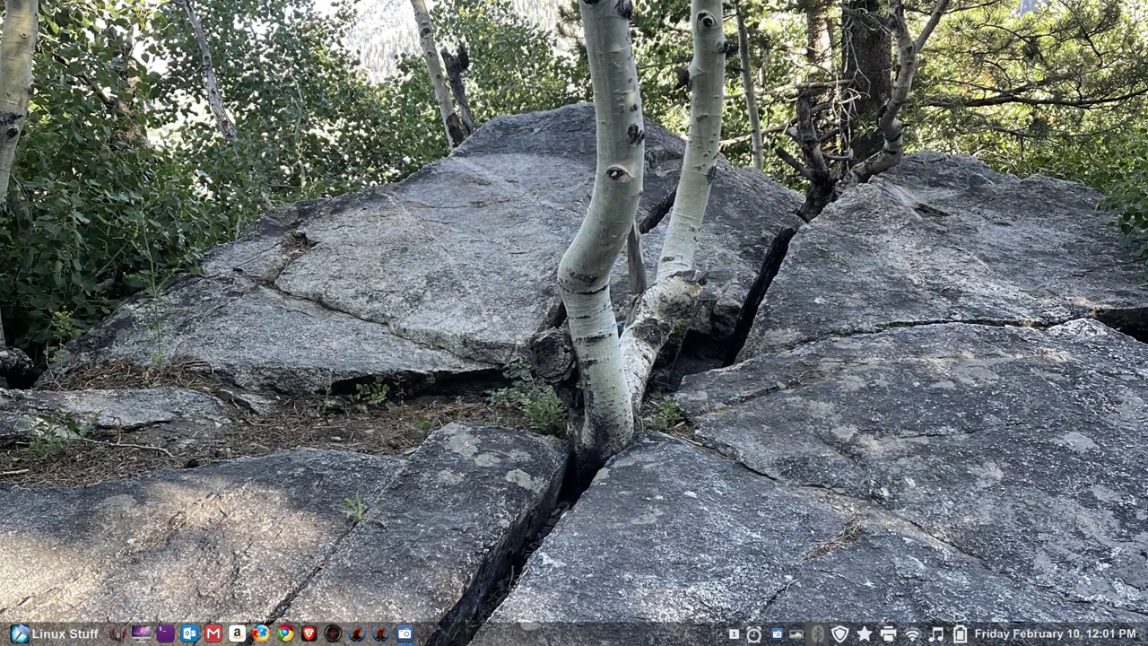
# Switch to another Variety wallpaper, turn on "Change wallpaper every" 5 minutes in Variety's preferences, and close the preferences window.
pyautogui.click(804, 635)
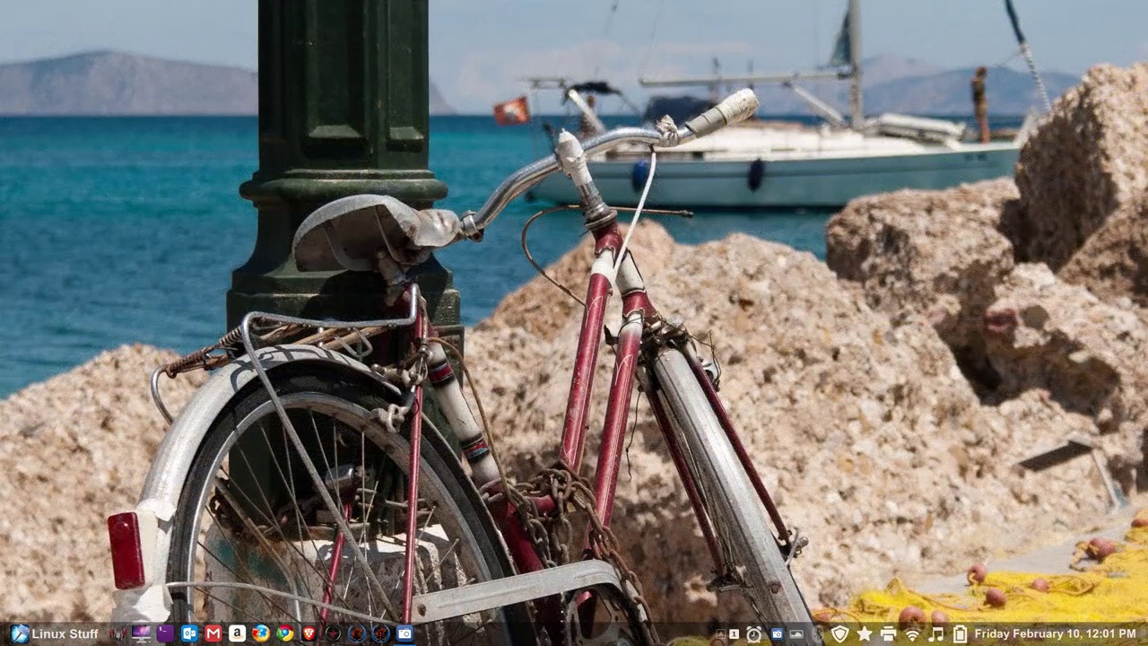
pyautogui.click(805, 635)
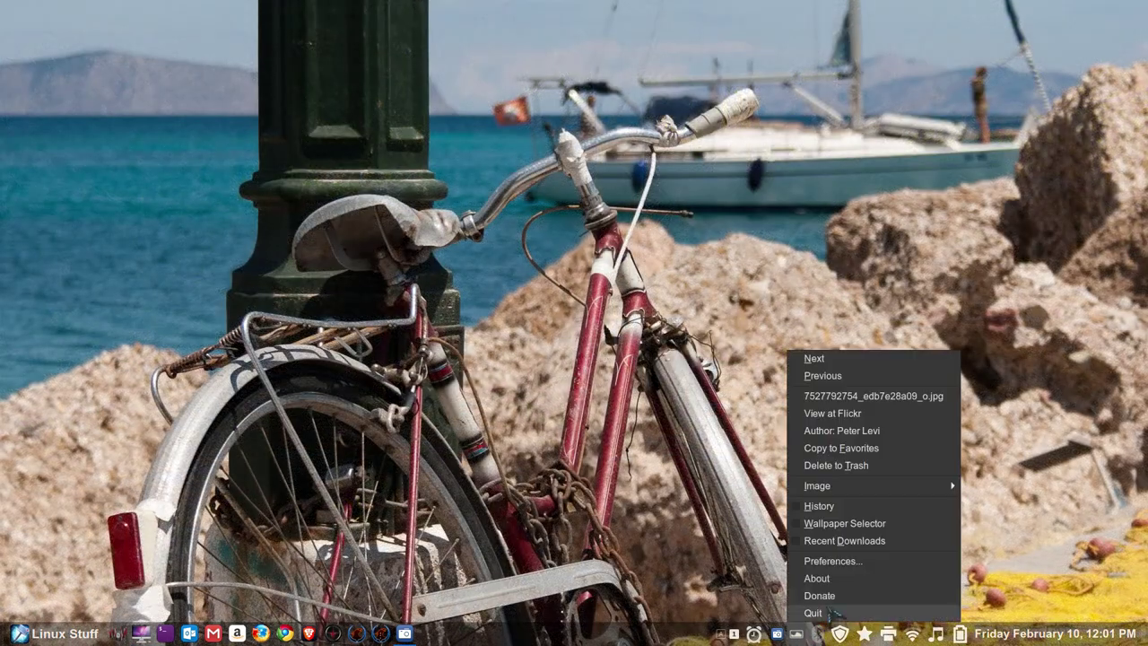
pyautogui.click(866, 559)
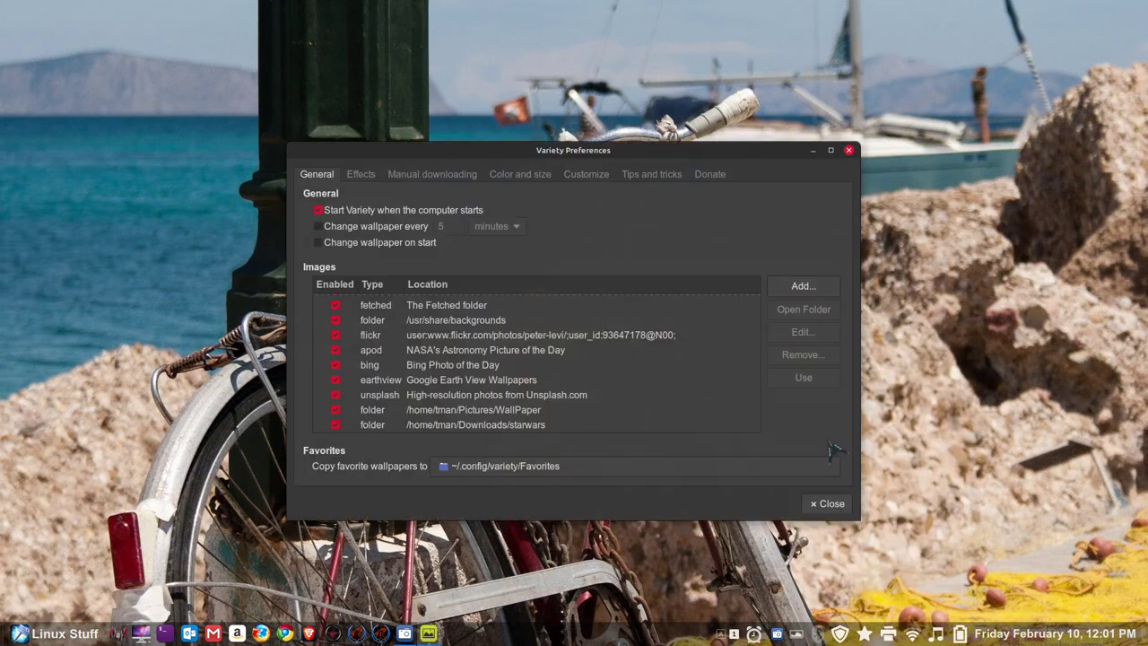
pyautogui.click(317, 226)
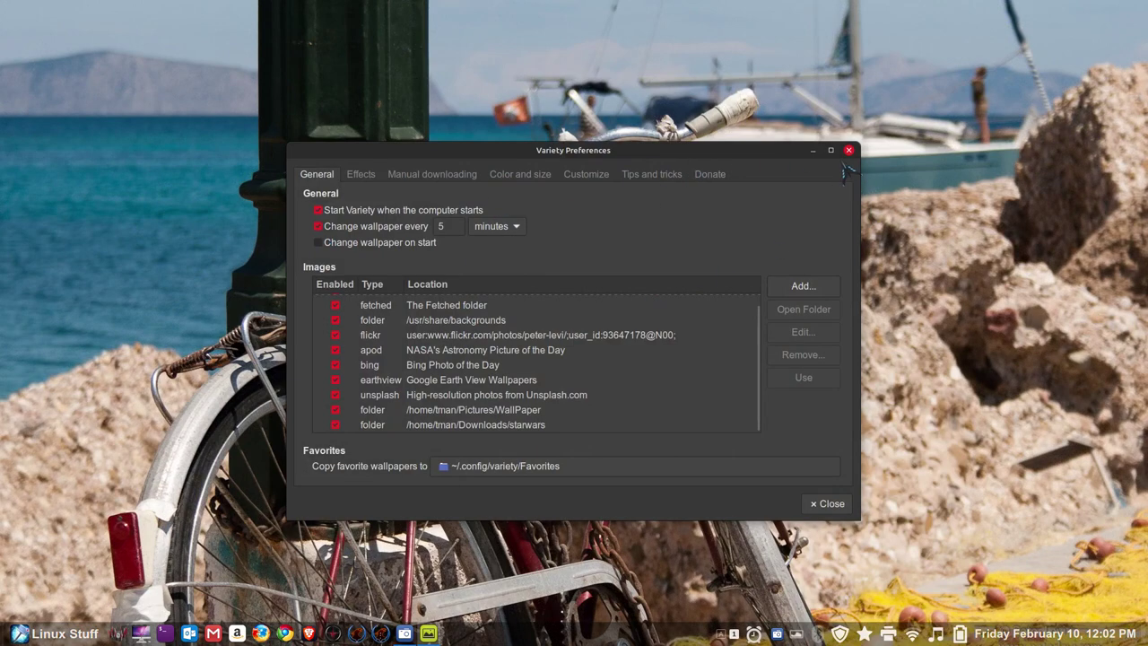
pyautogui.click(849, 151)
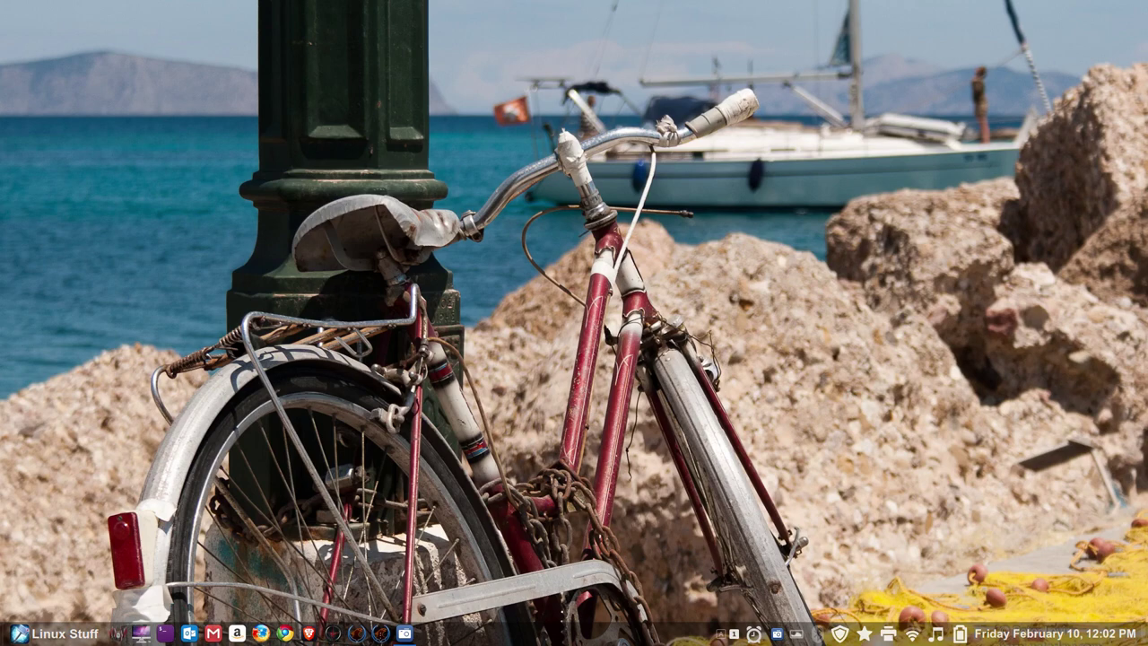
# Launch Software Manager, then reposition and enlarge its window to show more of the application listings.
pyautogui.click(63, 634)
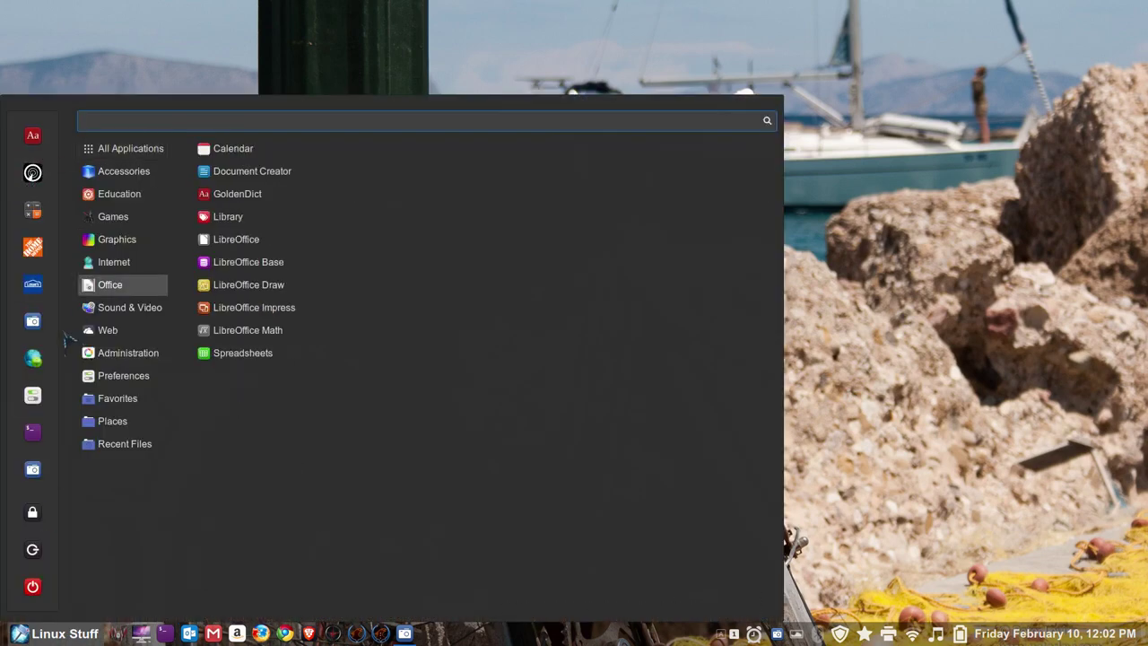
pyautogui.click(1106, 251)
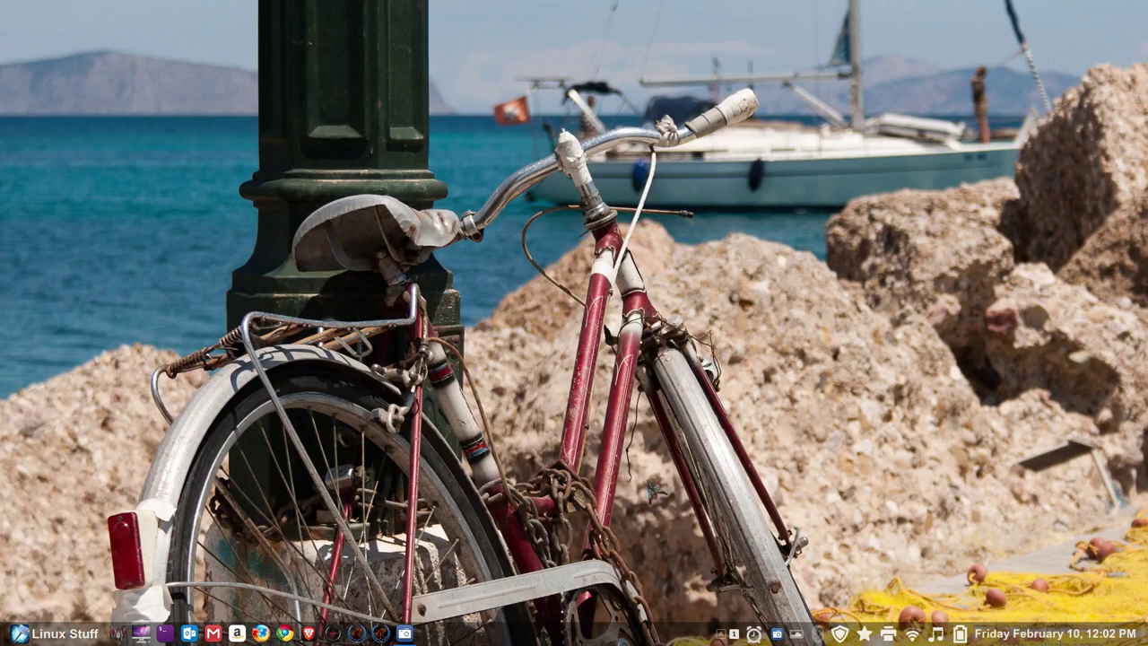
pyautogui.click(58, 633)
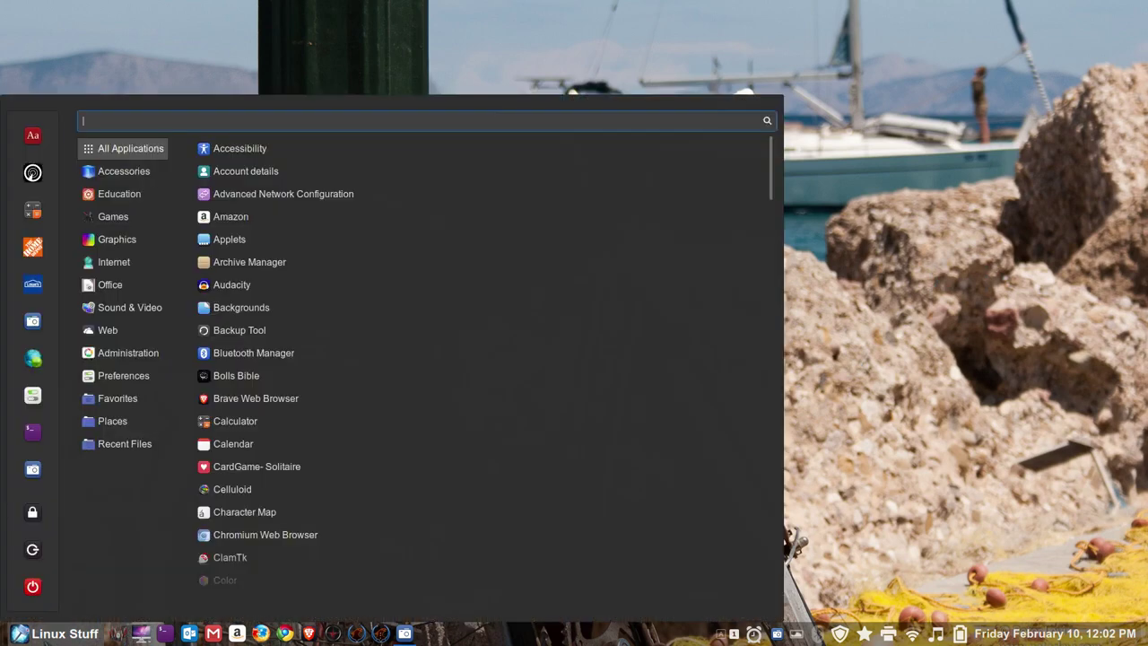
pyautogui.click(34, 359)
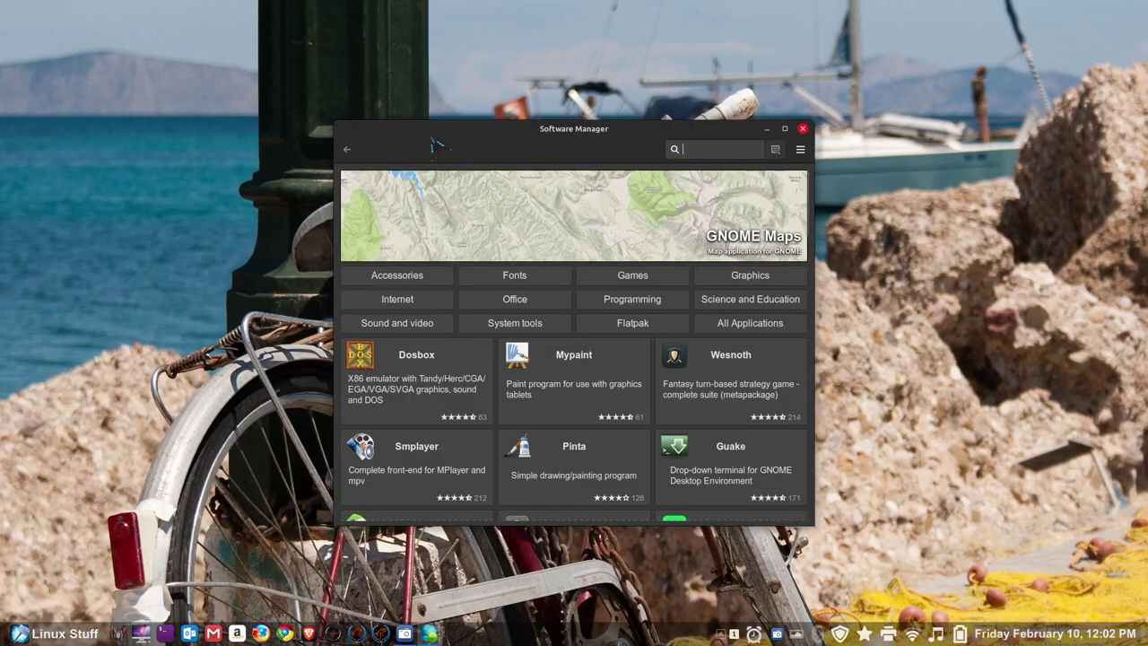
pyautogui.moveTo(433, 141); pyautogui.dragTo(388, 96)
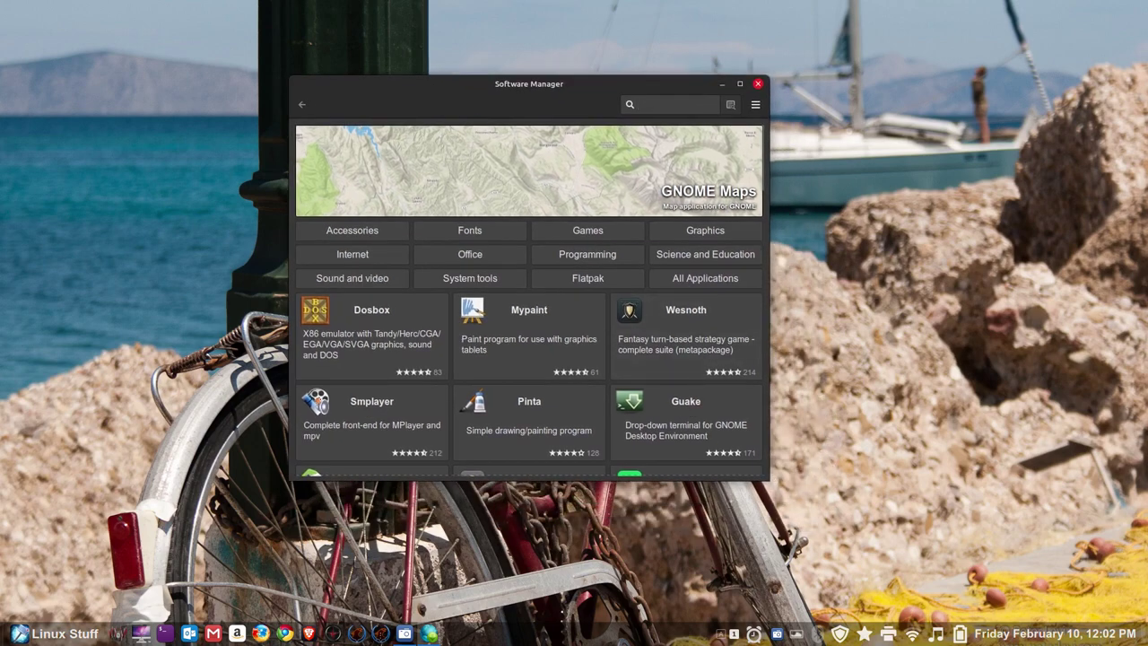
pyautogui.moveTo(782, 496); pyautogui.dragTo(980, 613)
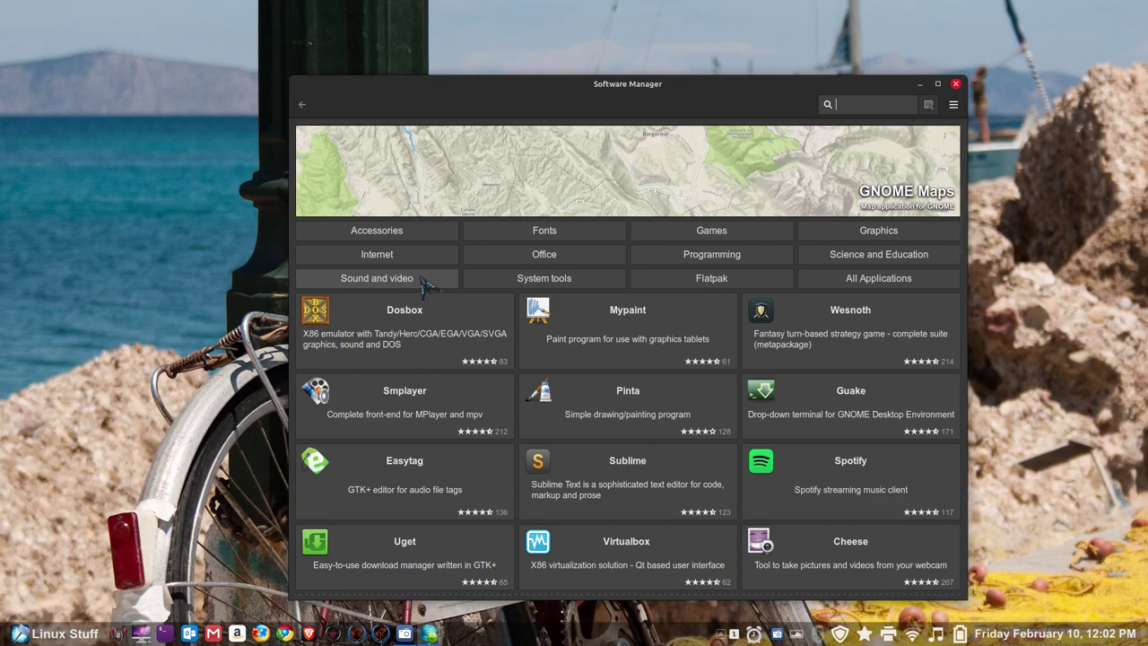
# Browse the Games category, enlarge the window further, and filter the listing to Board games.
pyautogui.click(712, 231)
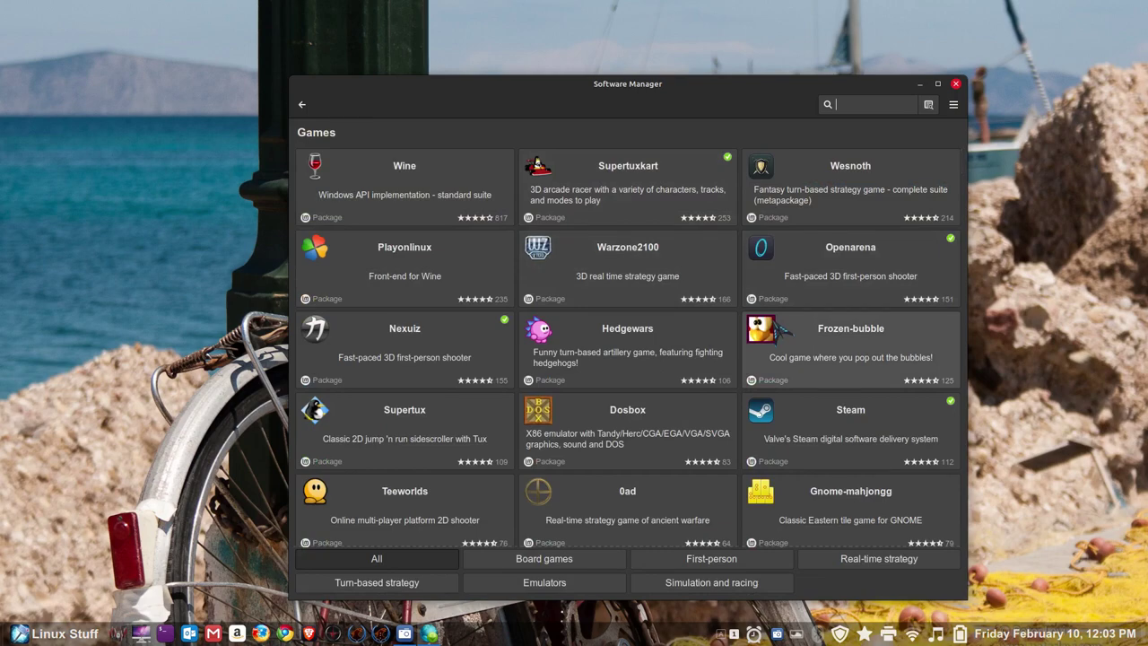
pyautogui.moveTo(755, 96); pyautogui.dragTo(651, 46)
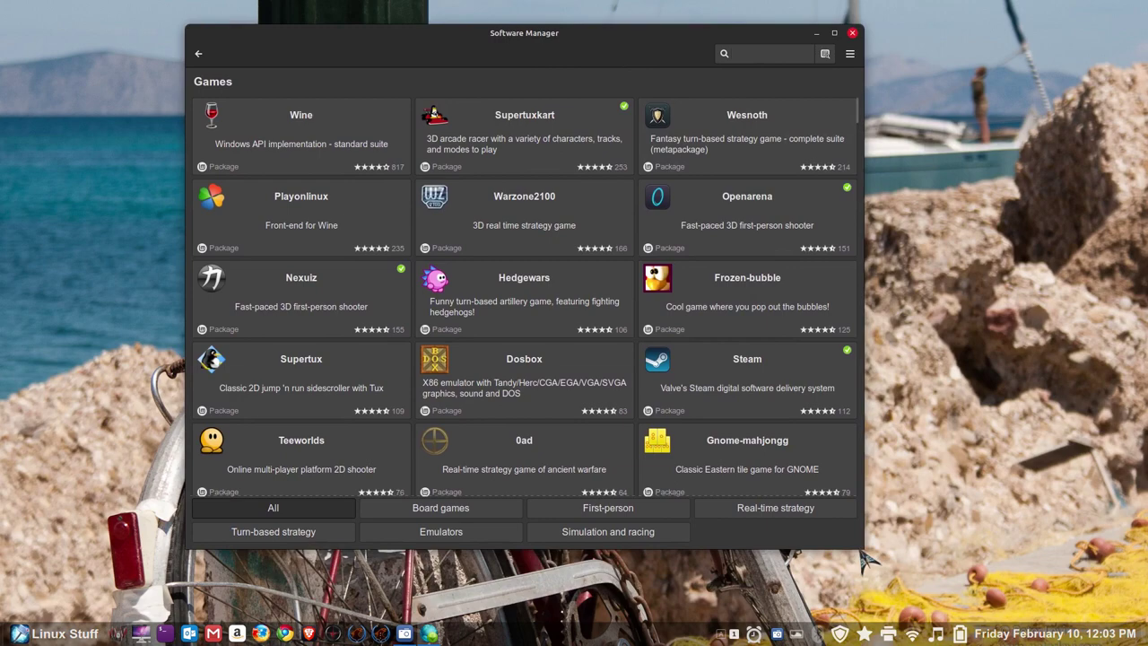
pyautogui.moveTo(867, 553); pyautogui.dragTo(997, 608)
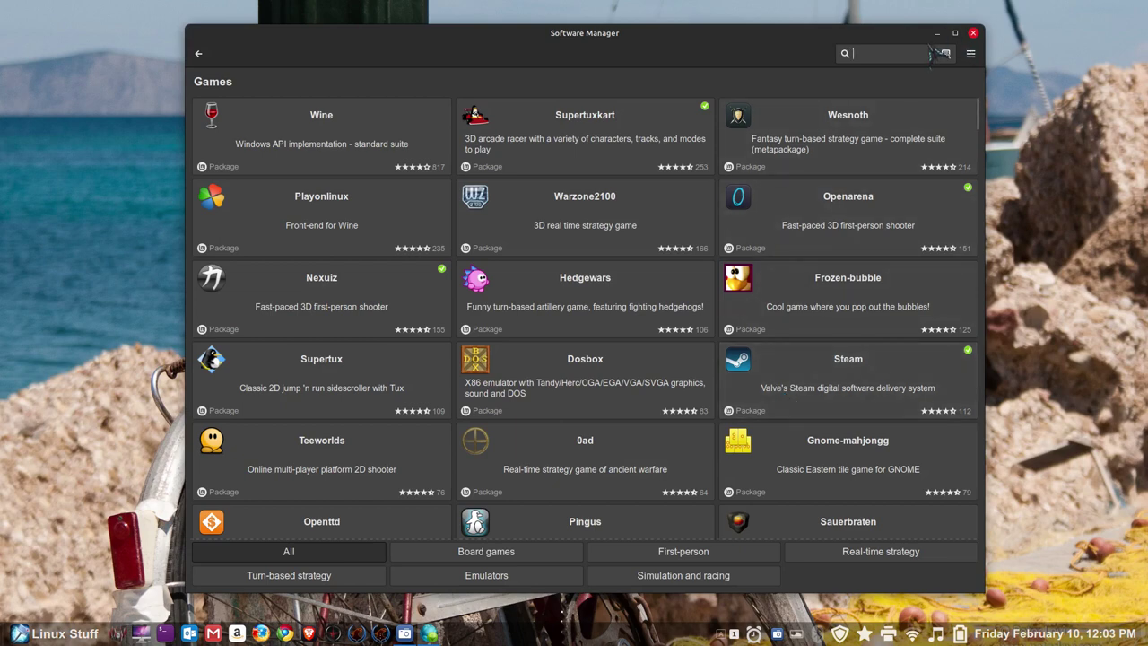
pyautogui.click(501, 554)
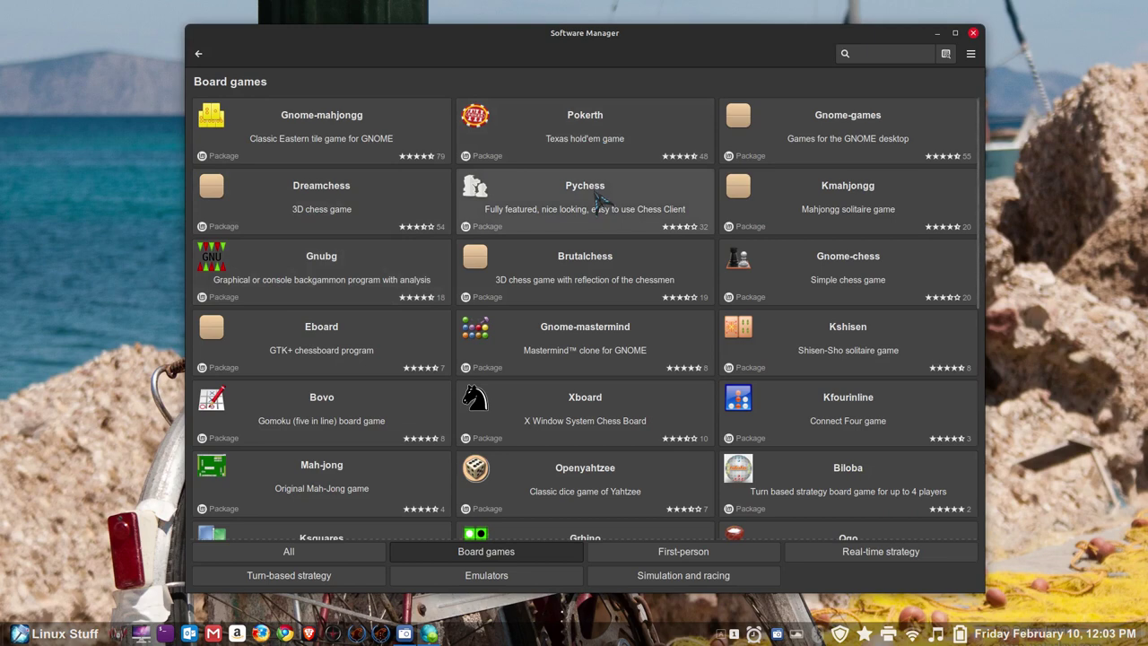
# View the Gnome-games entry, switch its source to Flatpak (Flathub), and browse through the application's screenshots.
pyautogui.click(881, 132)
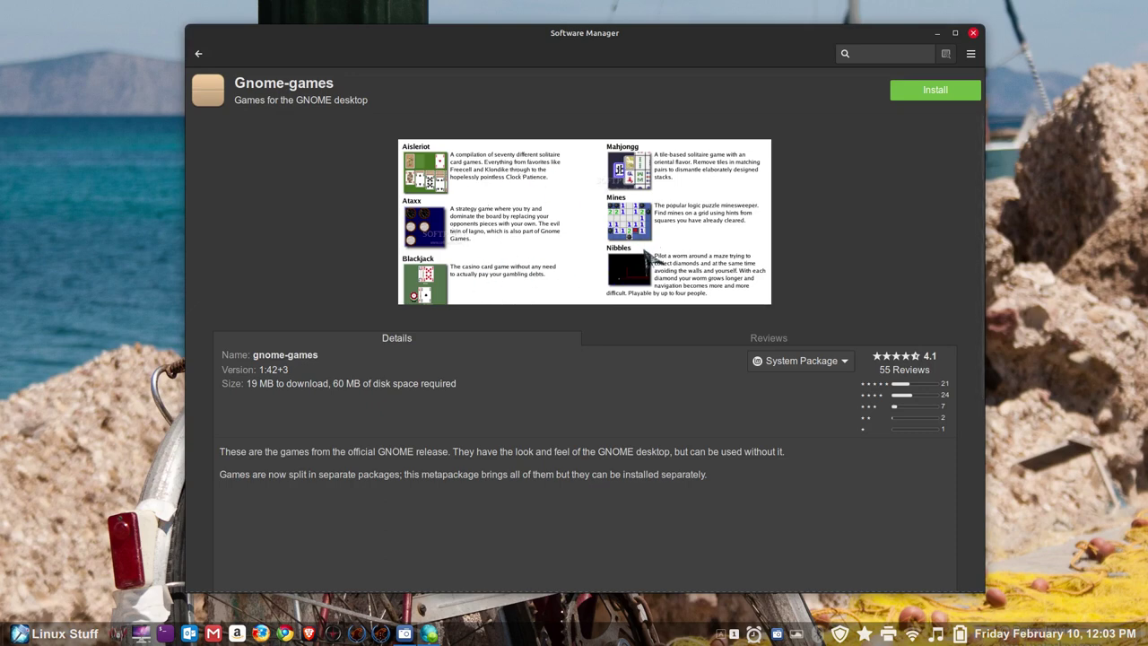
pyautogui.click(803, 360)
pyautogui.click(804, 383)
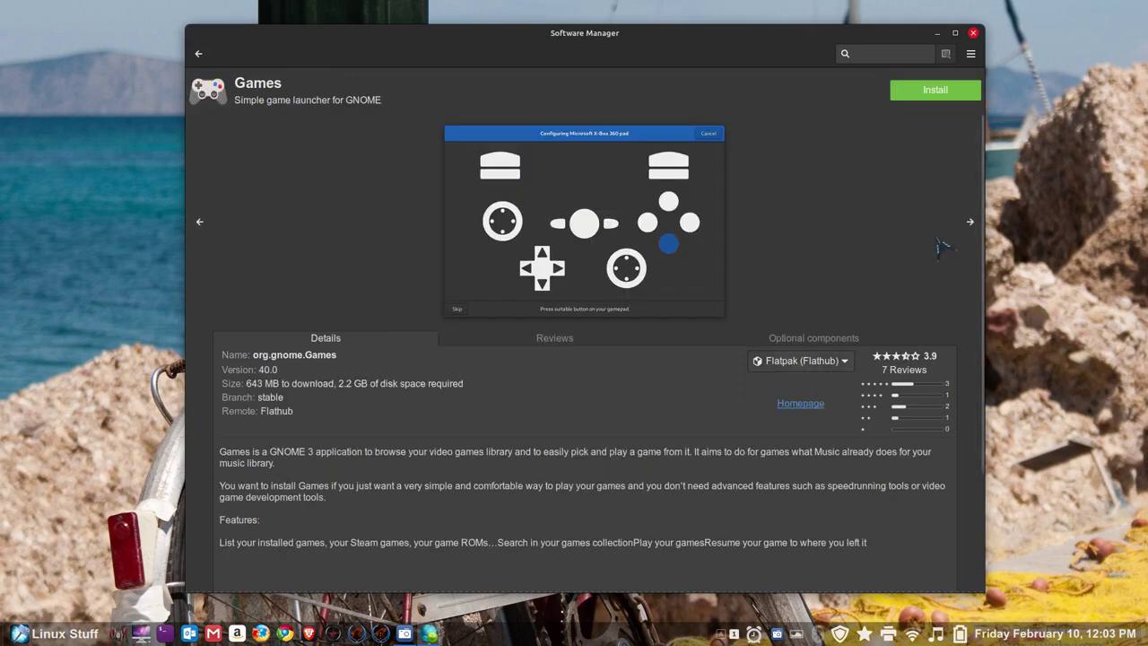
pyautogui.click(969, 222)
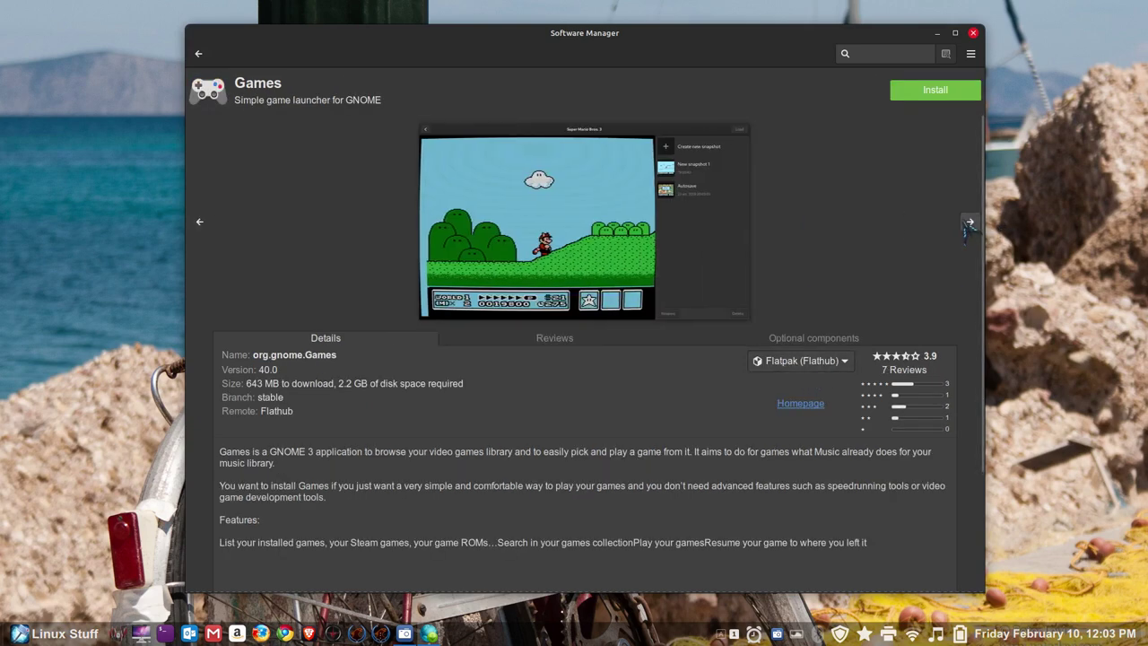
pyautogui.click(969, 222)
pyautogui.click(969, 223)
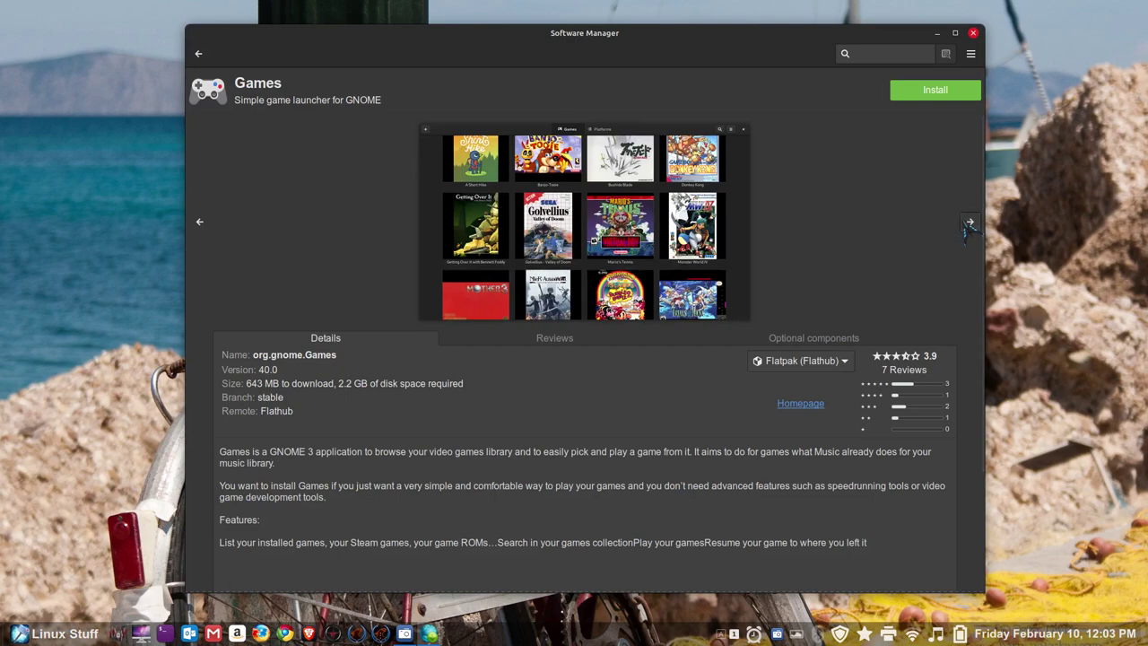
pyautogui.click(969, 222)
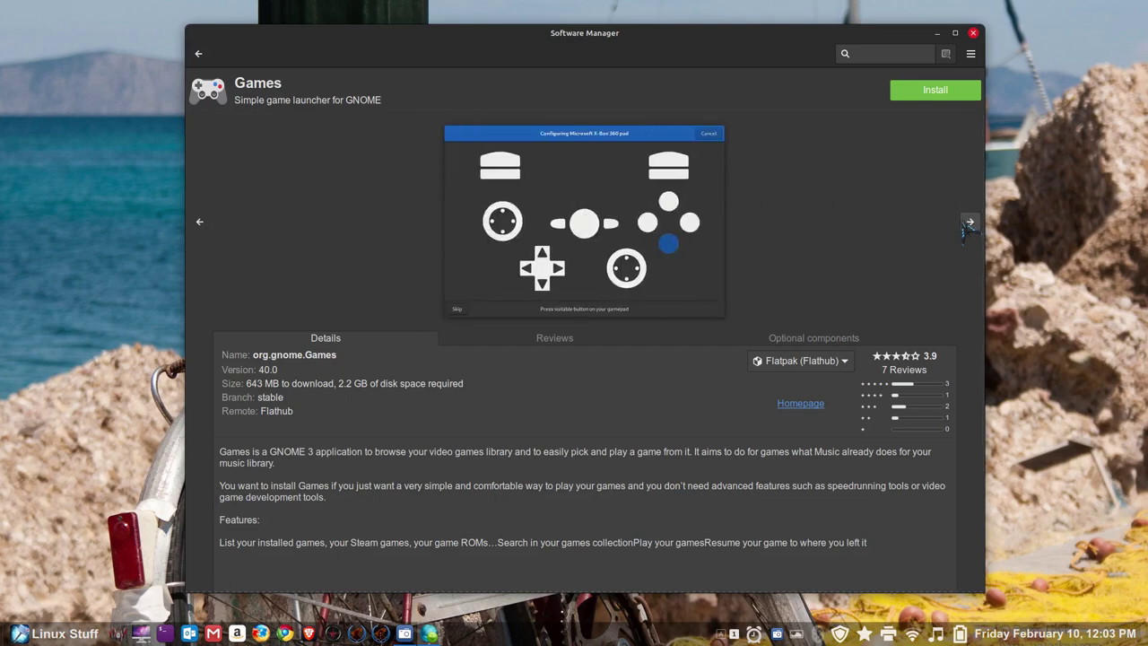
# Return to the Software Manager start page and search the packages for "xontic".
pyautogui.click(198, 53)
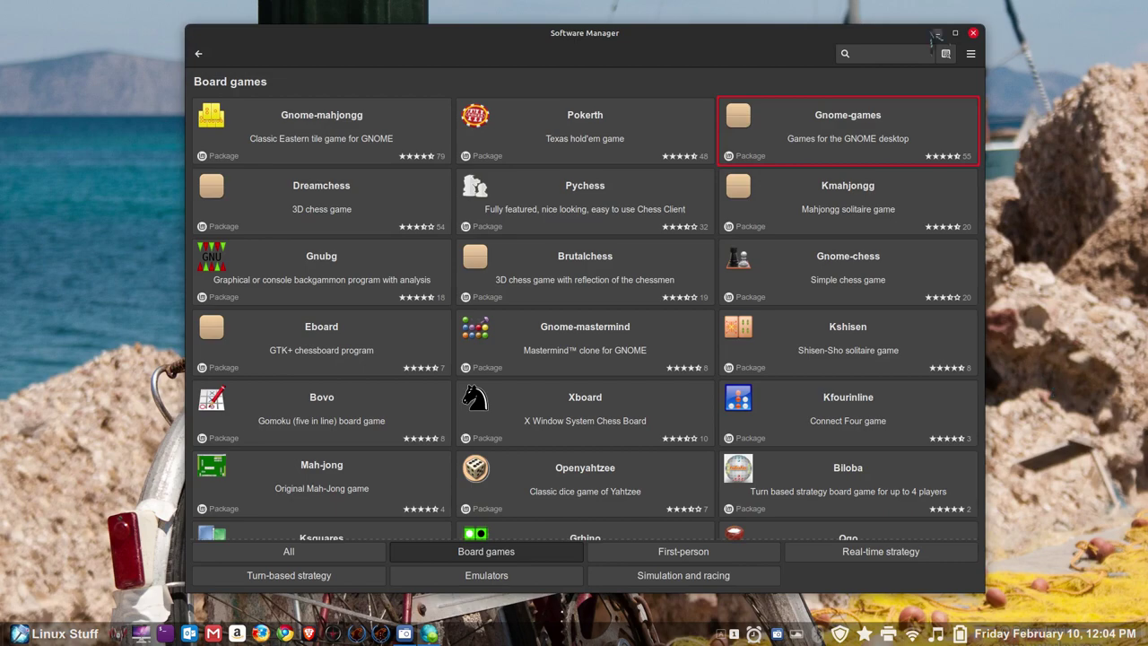
pyautogui.click(199, 54)
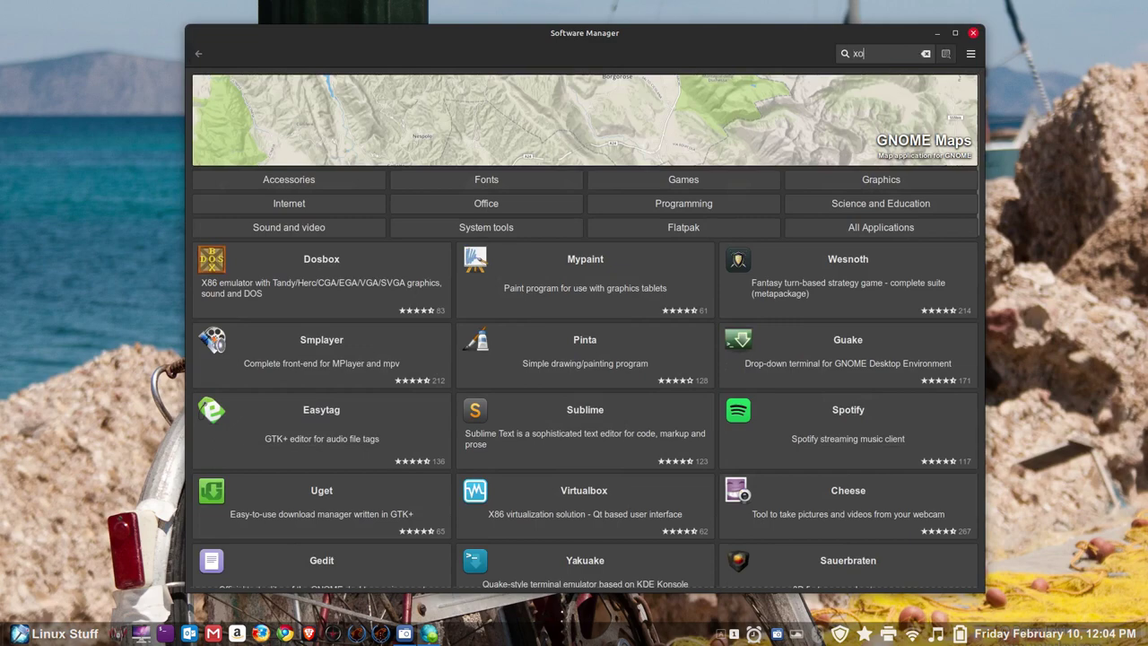
pyautogui.write('xontic')
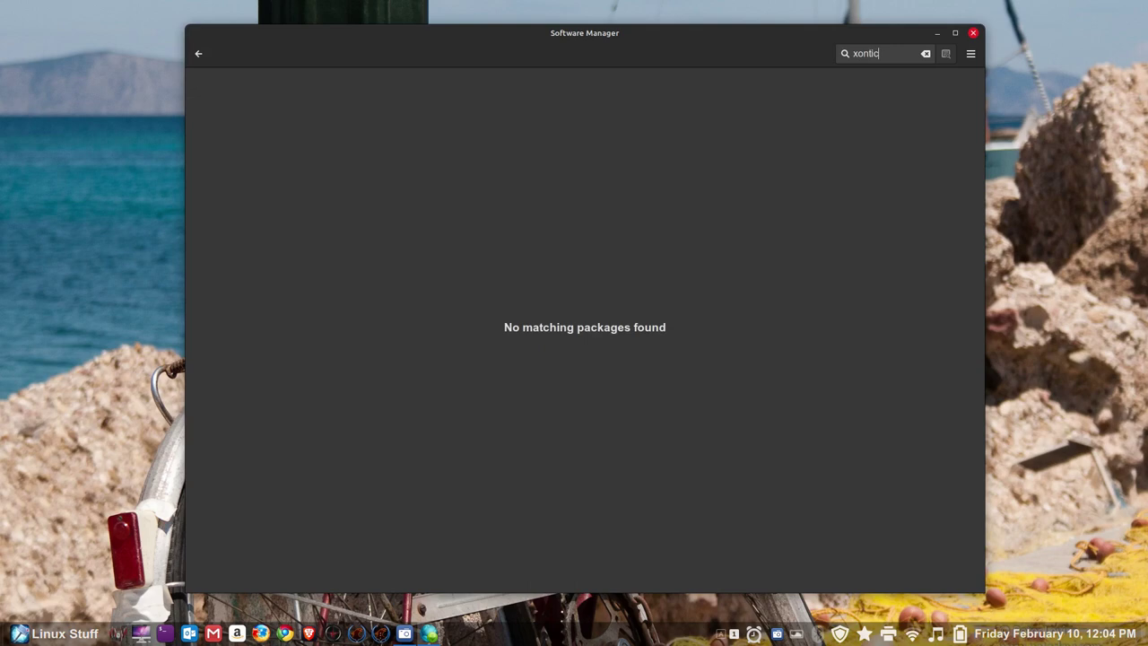
# Correct the package search to "xonotic" and open the Xonotic entry.
pyautogui.press('BackSpace')
pyautogui.press('BackSpace')
pyautogui.press('BackSpace')
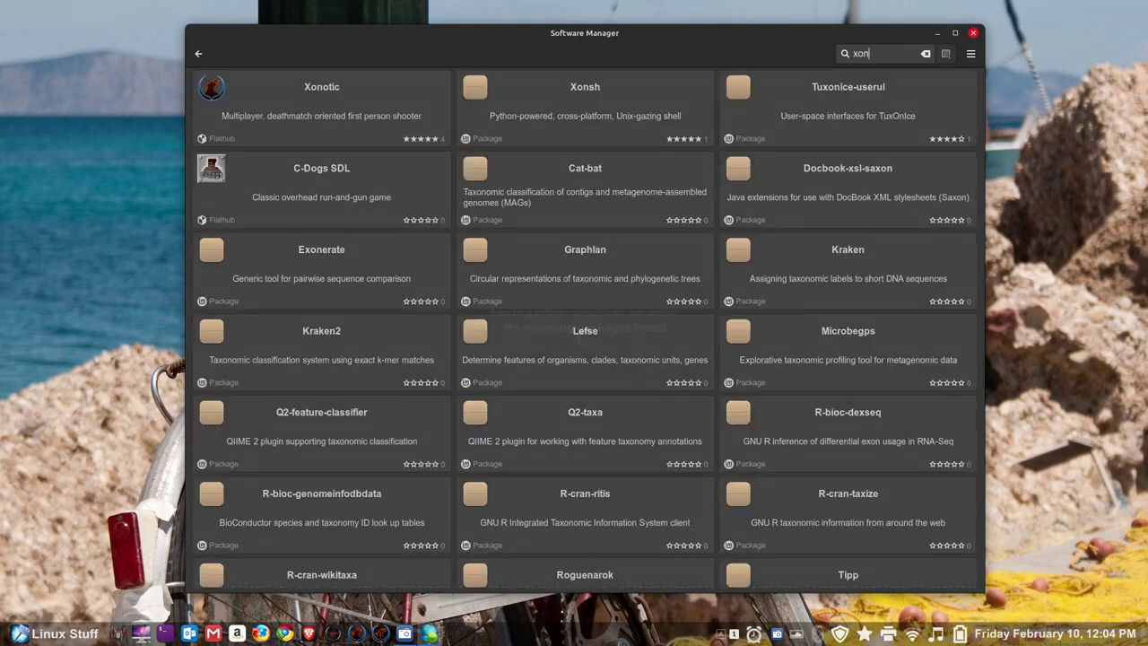
pyautogui.write('otic')
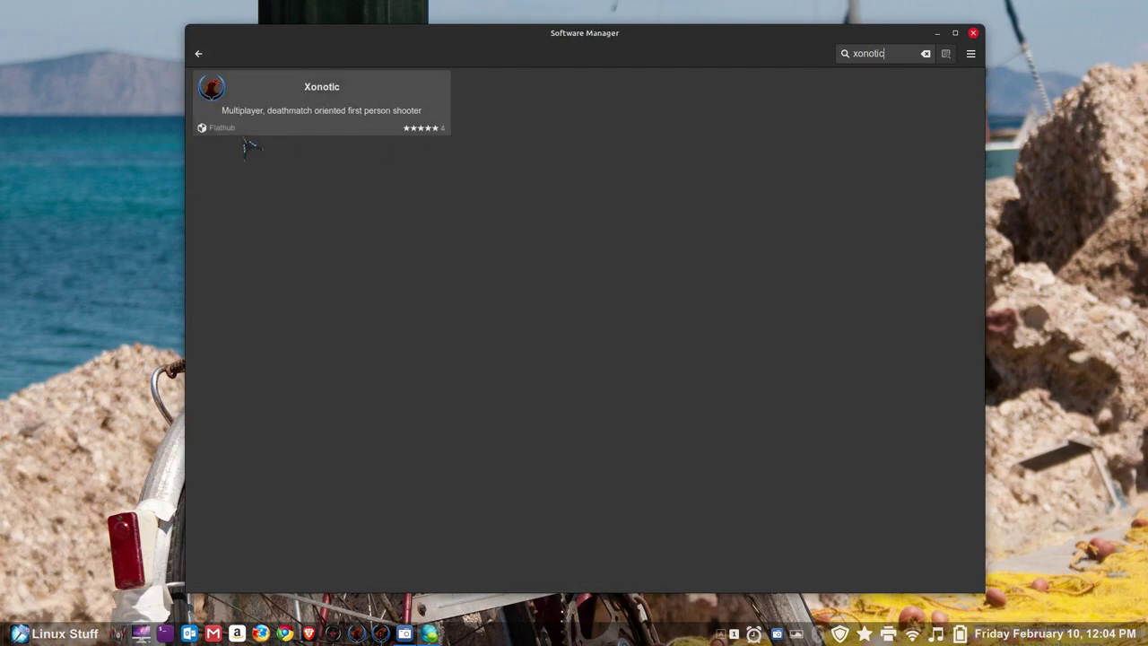
pyautogui.click(267, 111)
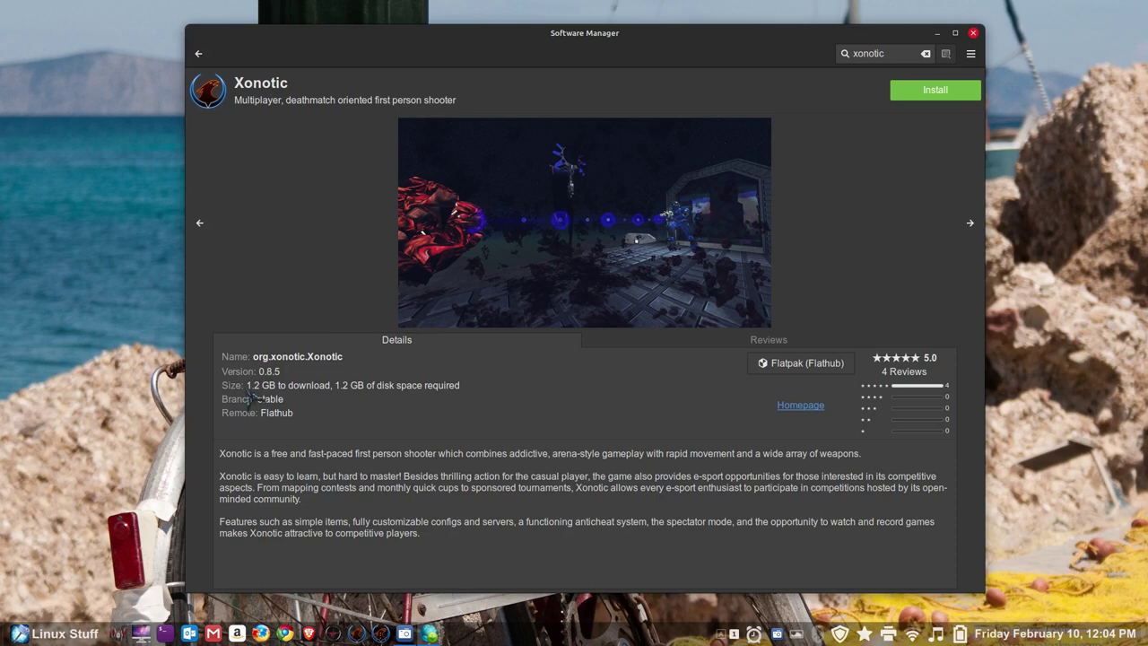
# Highlight Xonotic's download size and required disk space in its details, and minimize Software Manager.
pyautogui.moveTo(247, 385); pyautogui.dragTo(339, 395)
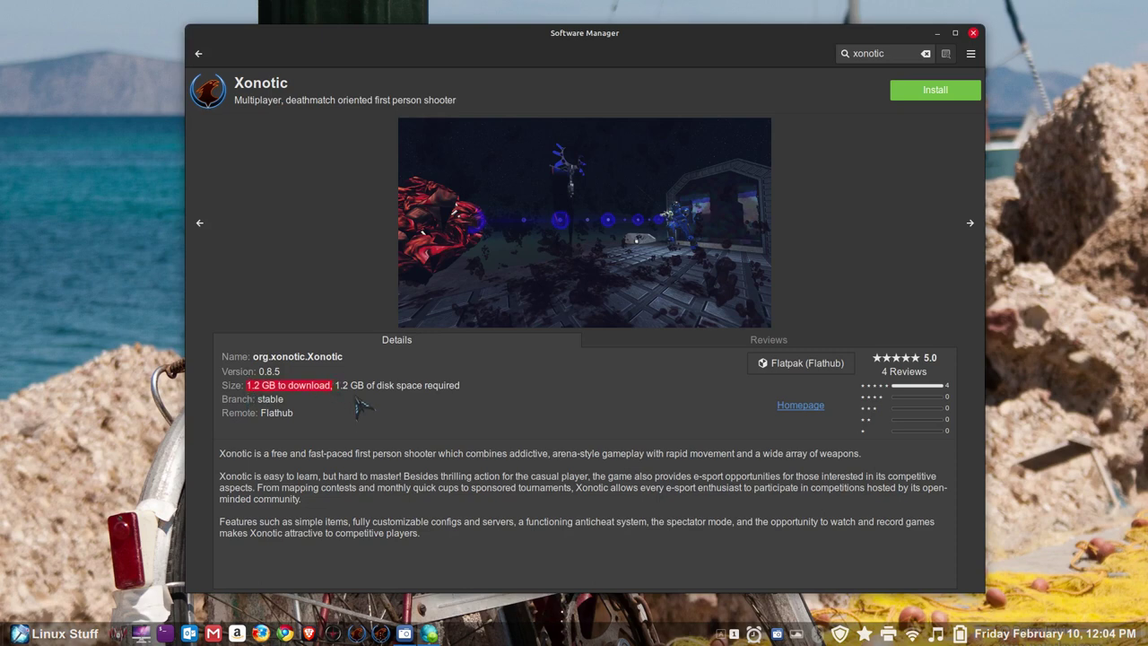
pyautogui.moveTo(336, 388); pyautogui.dragTo(492, 390)
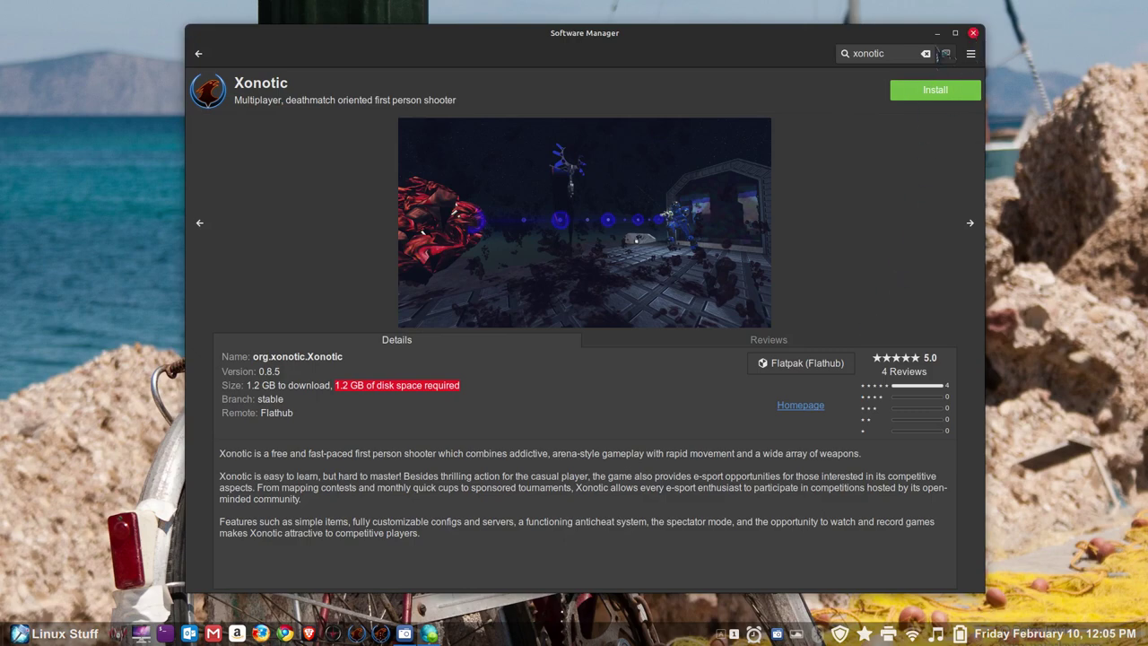
pyautogui.click(937, 33)
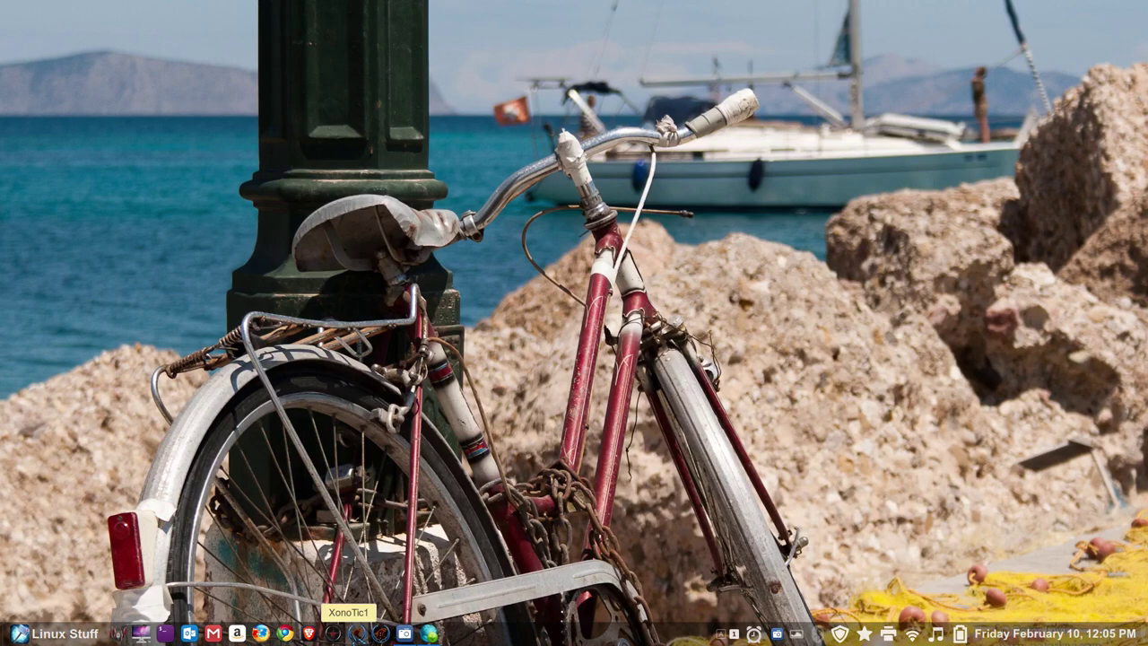
# Launch the installed Xonotic game and look through its list of multiplayer servers.
pyautogui.click(357, 633)
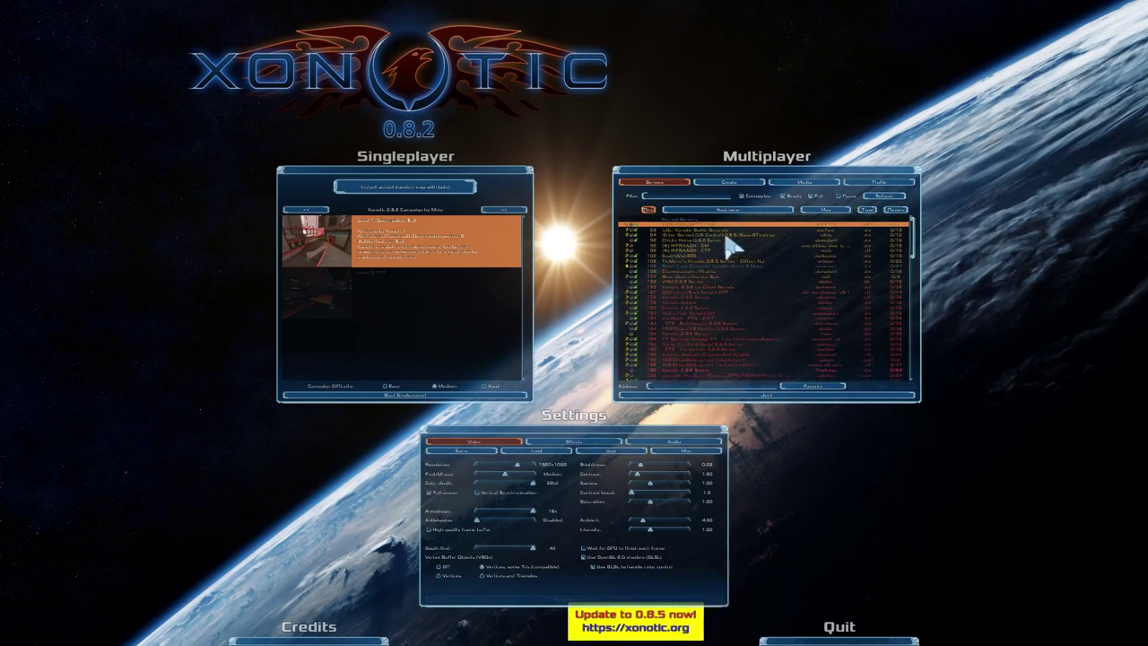
pyautogui.click(781, 239)
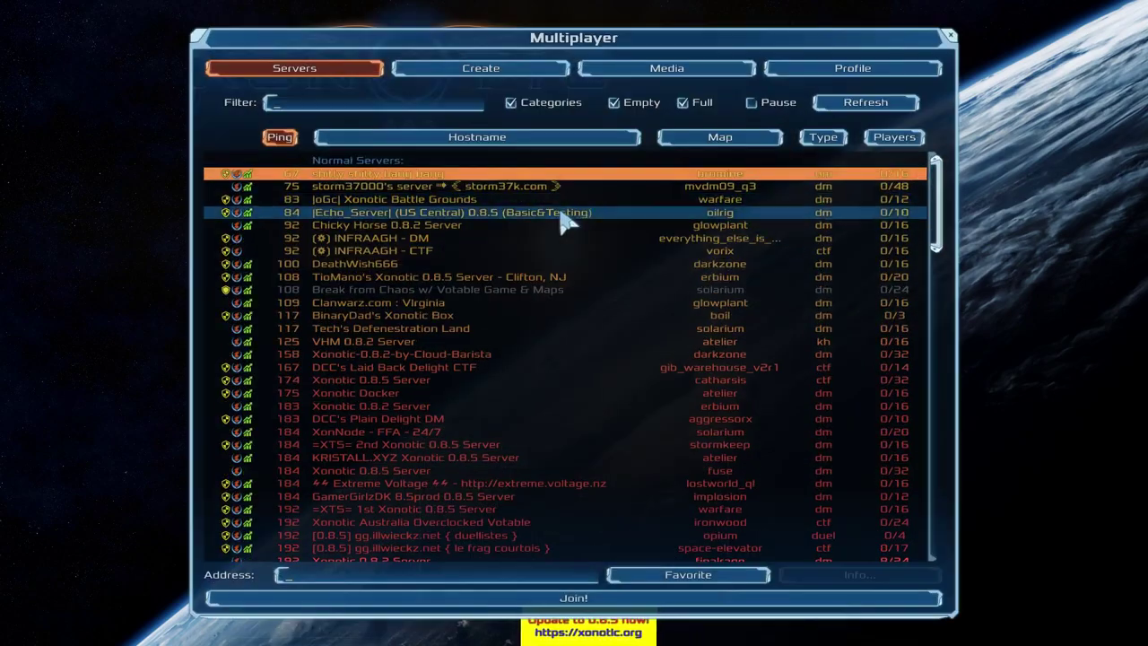
pyautogui.scroll(-10, 505, 229)
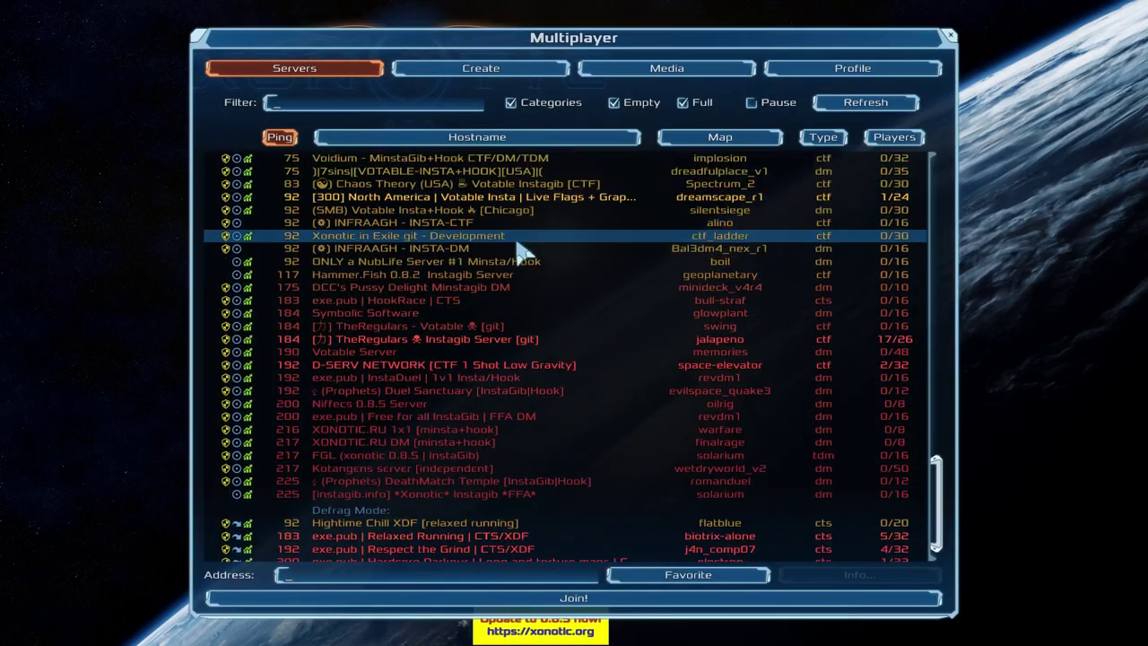
pyautogui.scroll(10, 523, 244)
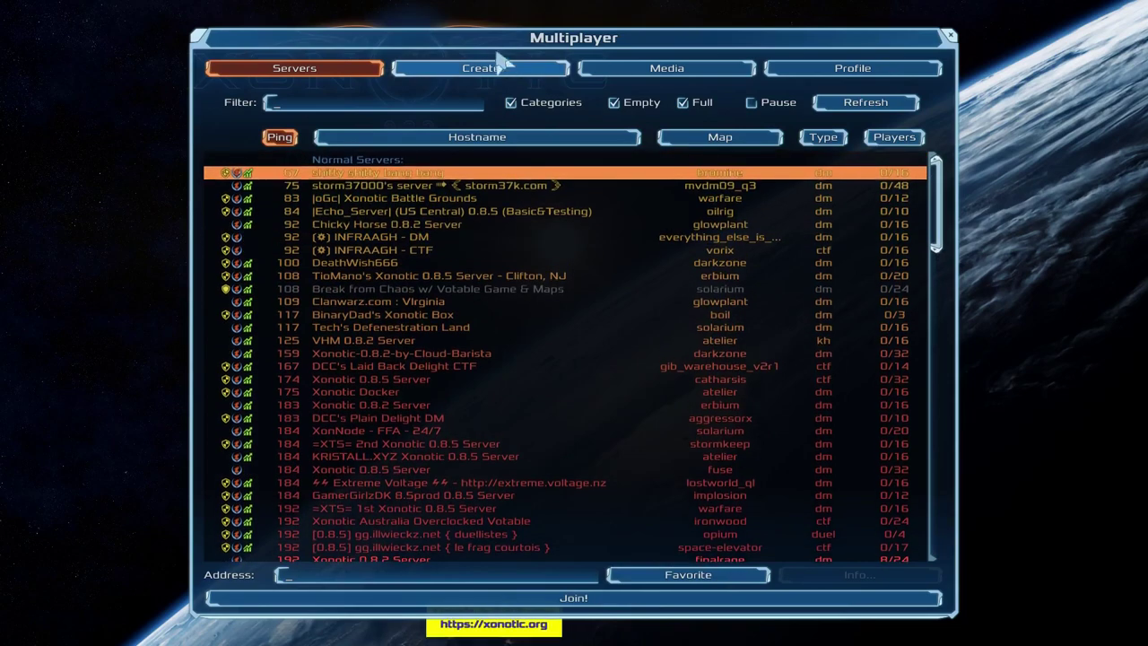
# Create and start a Deathmatch multiplayer game on the Atelier map with 0 bots.
pyautogui.click(489, 72)
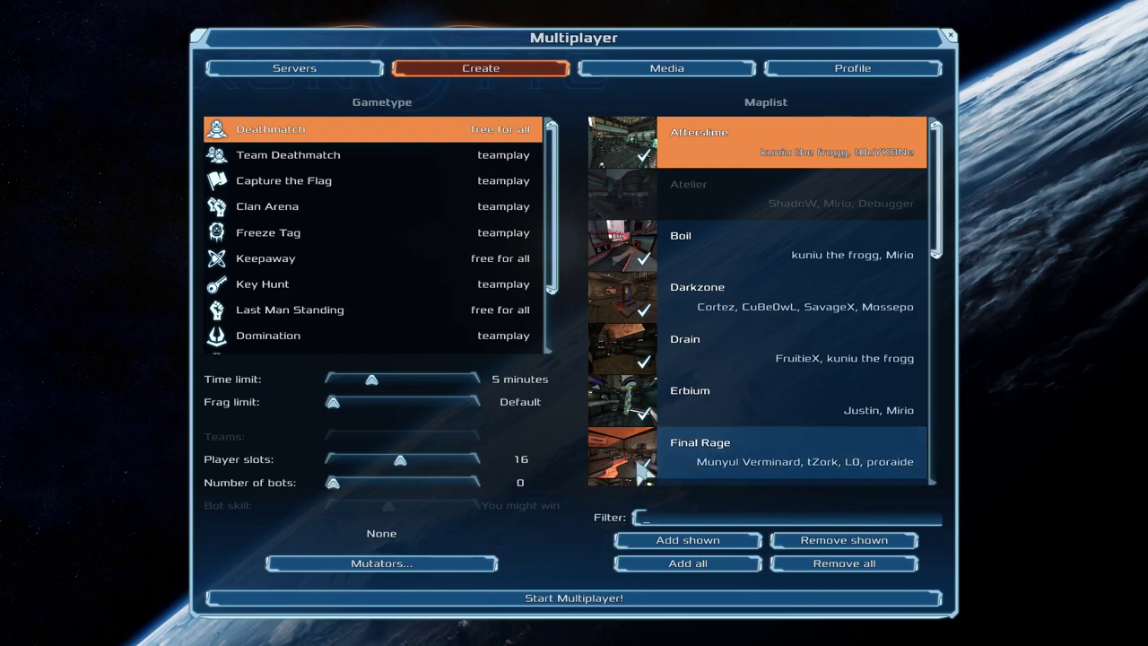
pyautogui.click(713, 195)
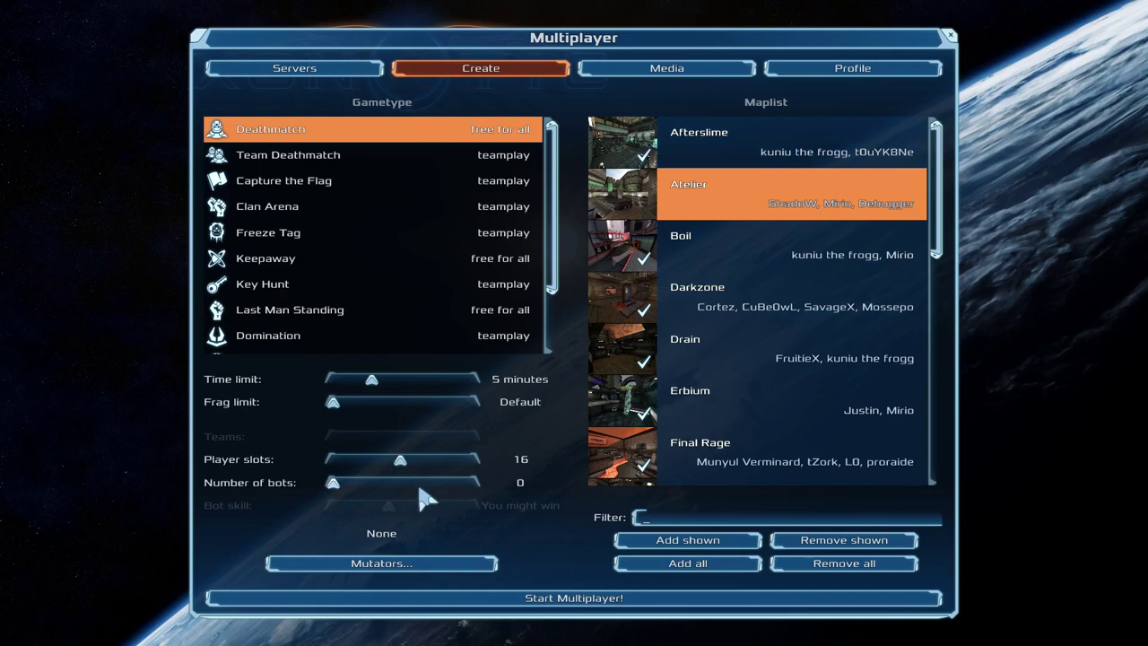
pyautogui.moveTo(419, 487); pyautogui.dragTo(333, 489)
pyautogui.click(583, 598)
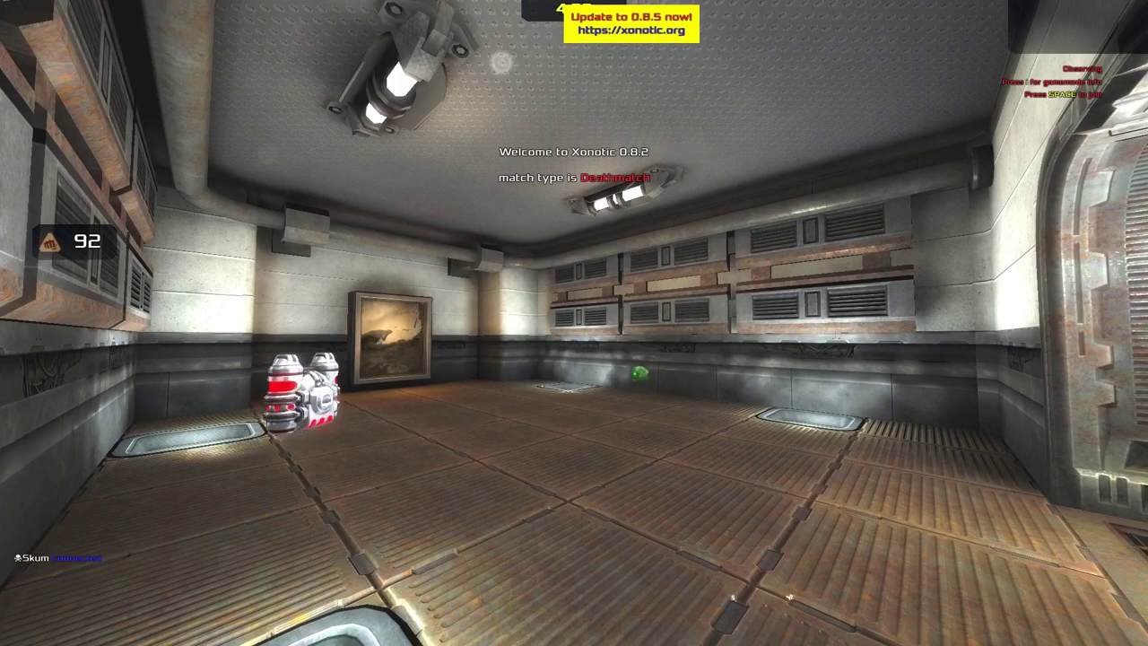
# Join the match as a player, move around the arena and fire the weapon.
pyautogui.press('space')
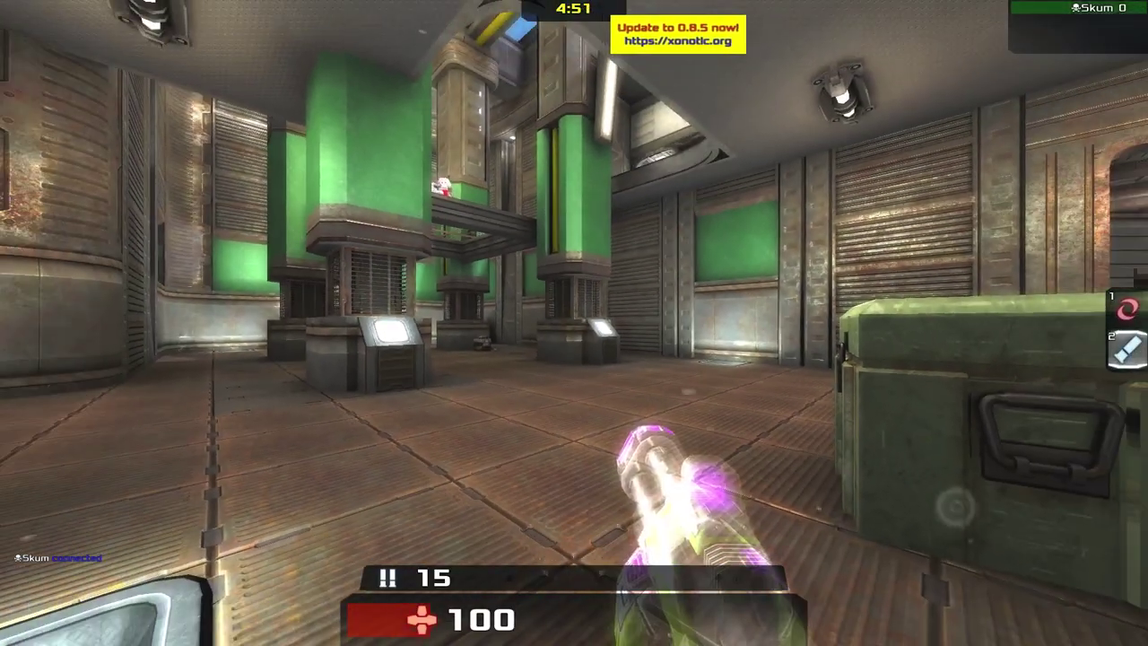
pyautogui.press('a')
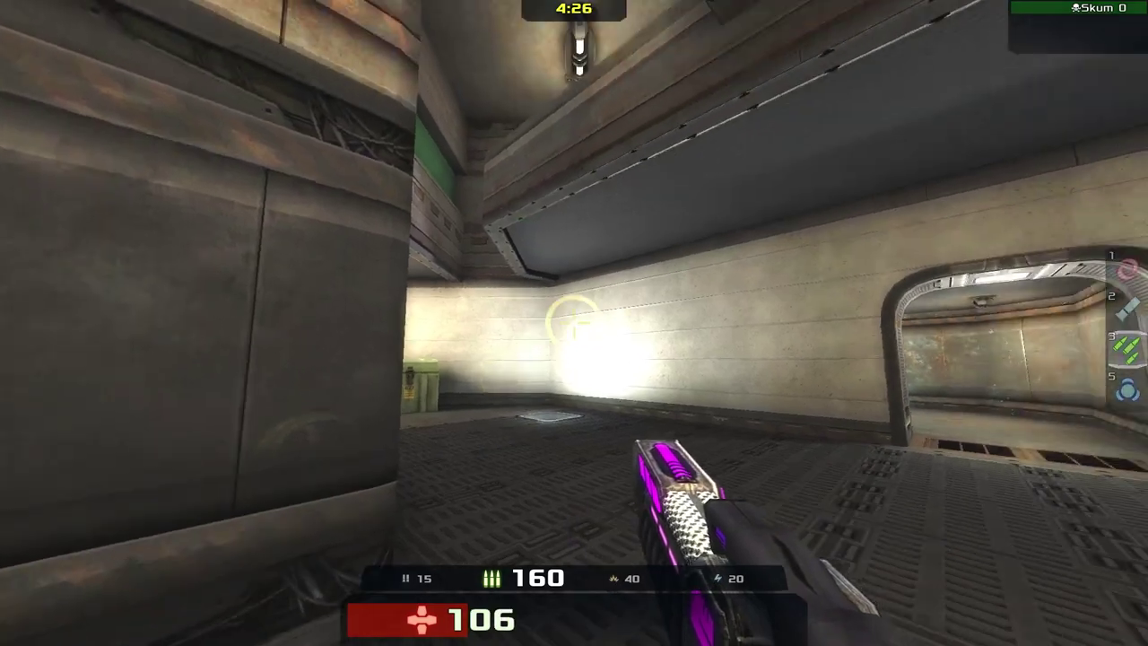
pyautogui.click(574, 323)
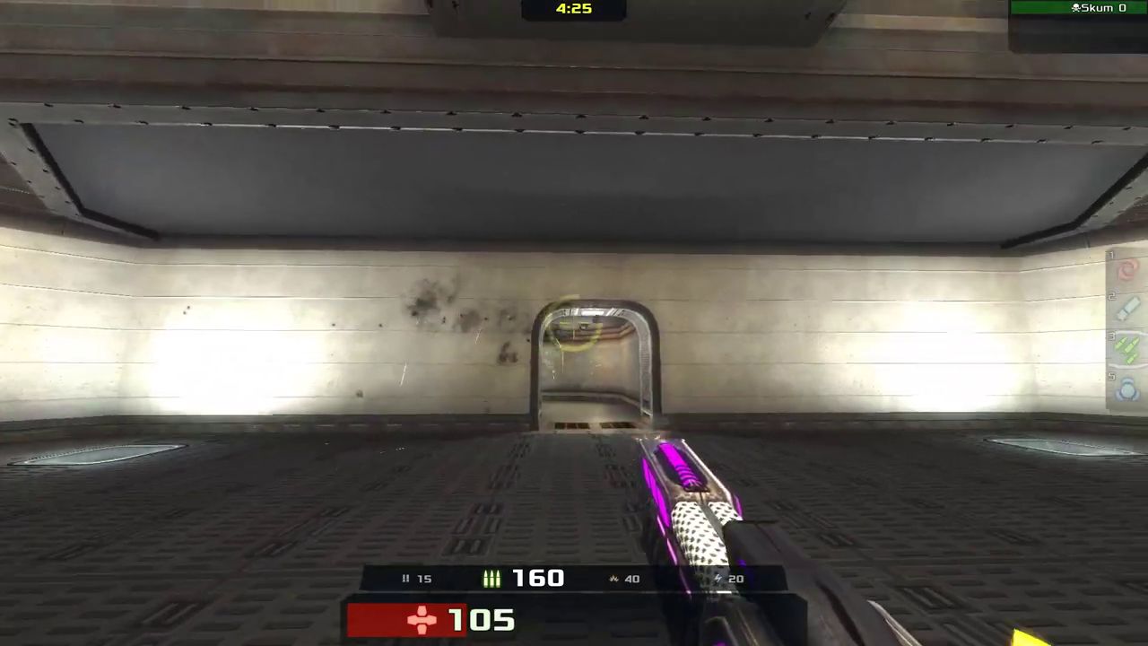
# Leave the running match for the main menu and quit Xonotic.
pyautogui.press('Escape')
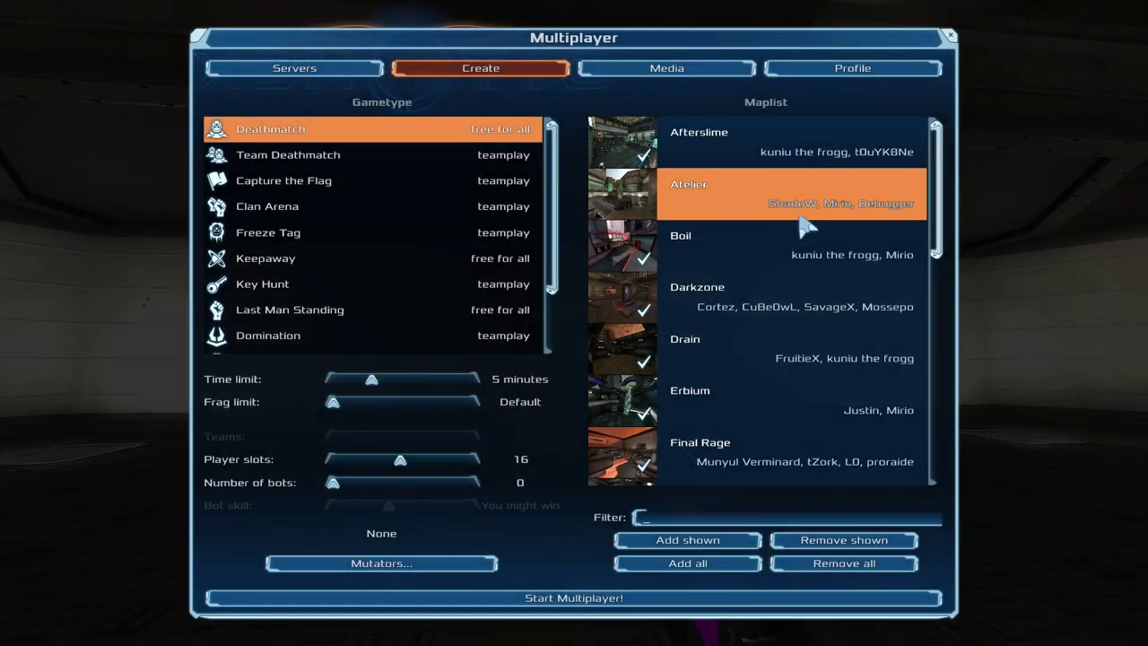
pyautogui.click(950, 38)
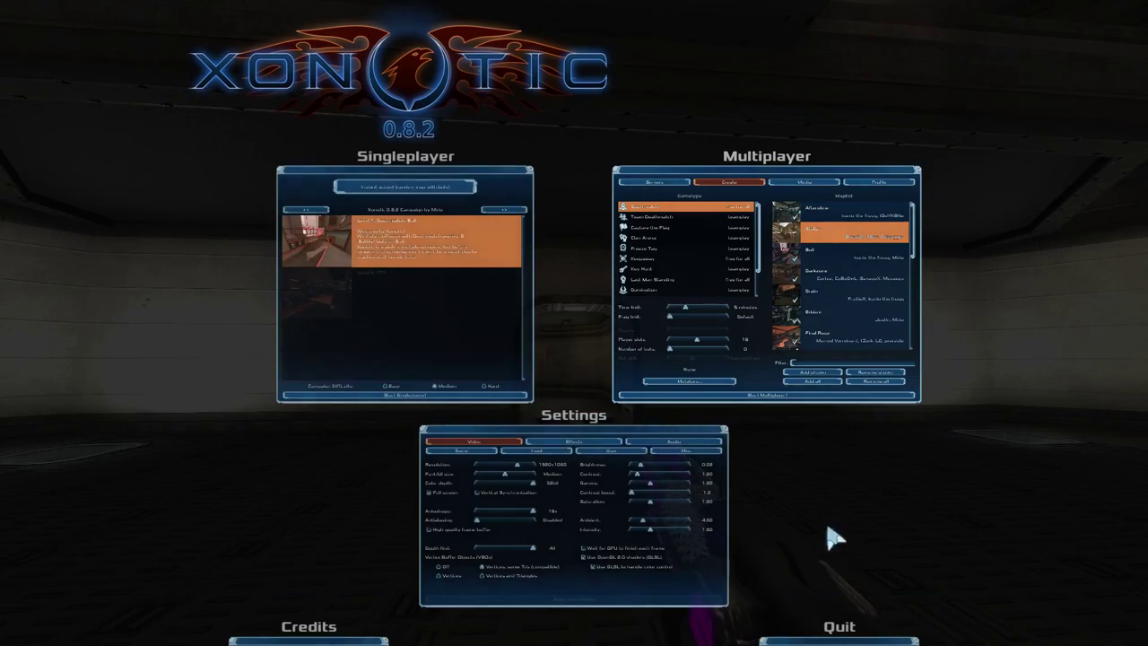
pyautogui.click(888, 635)
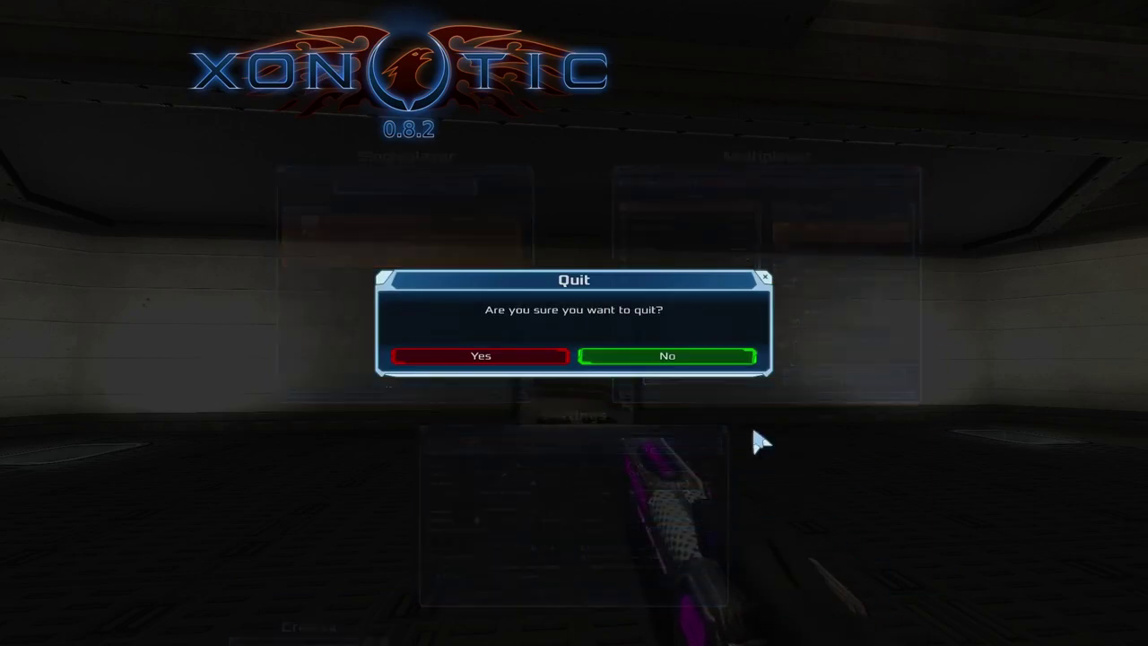
pyautogui.click(454, 360)
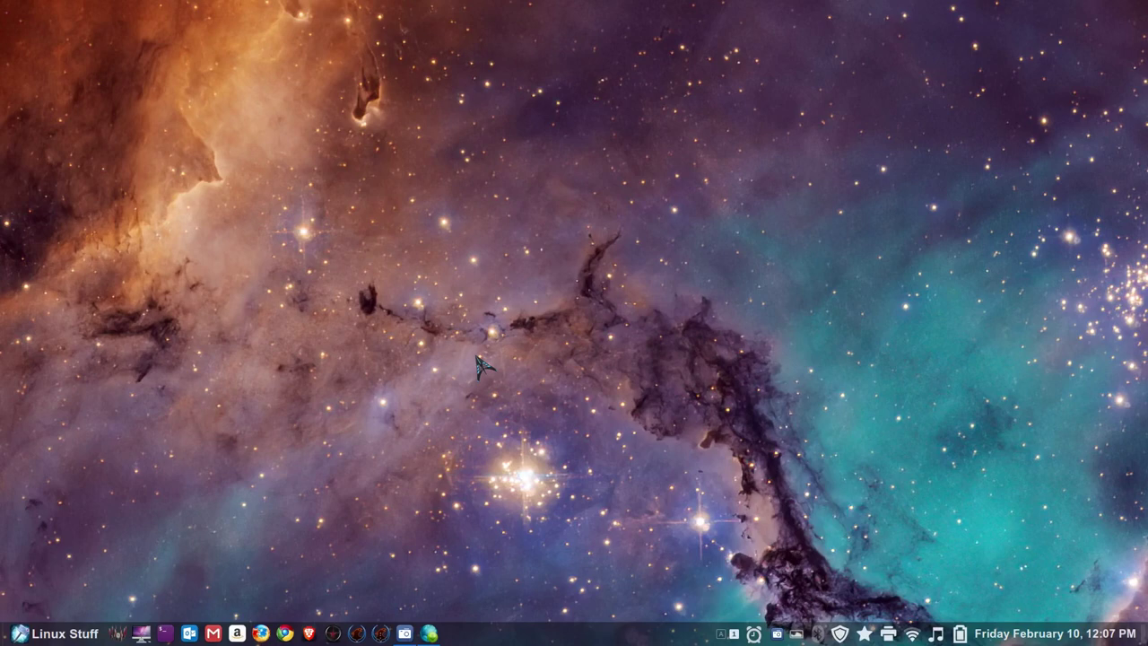
# Switch back to Software Manager and return from the Xonotic entry to its start page.
pyautogui.click(430, 633)
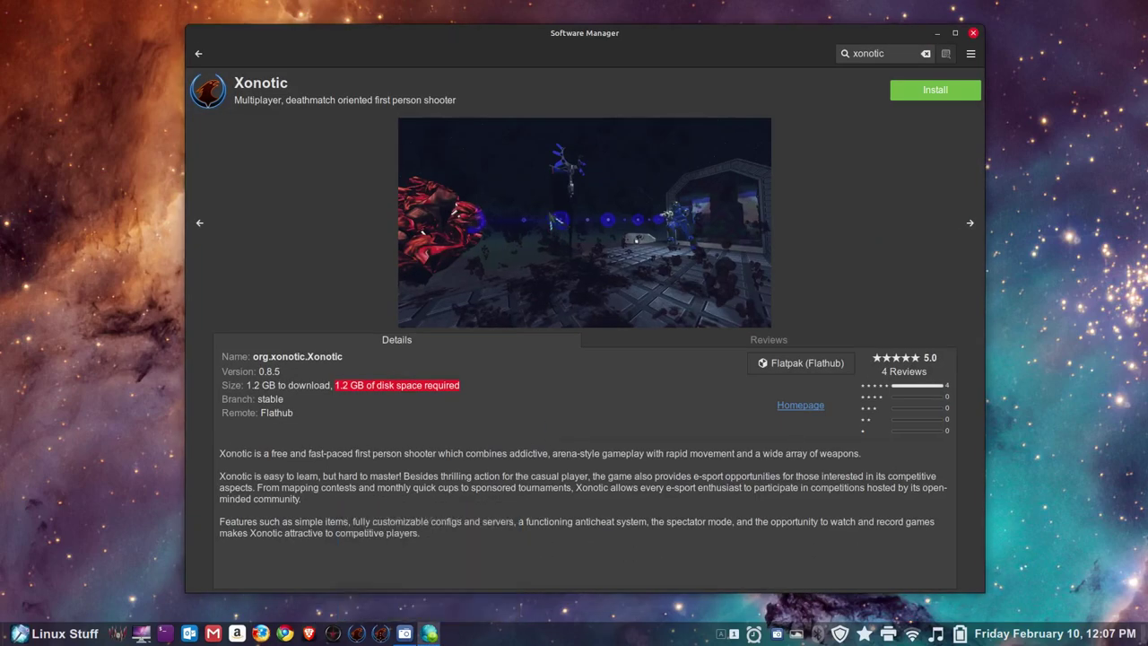
pyautogui.click(198, 53)
pyautogui.click(198, 53)
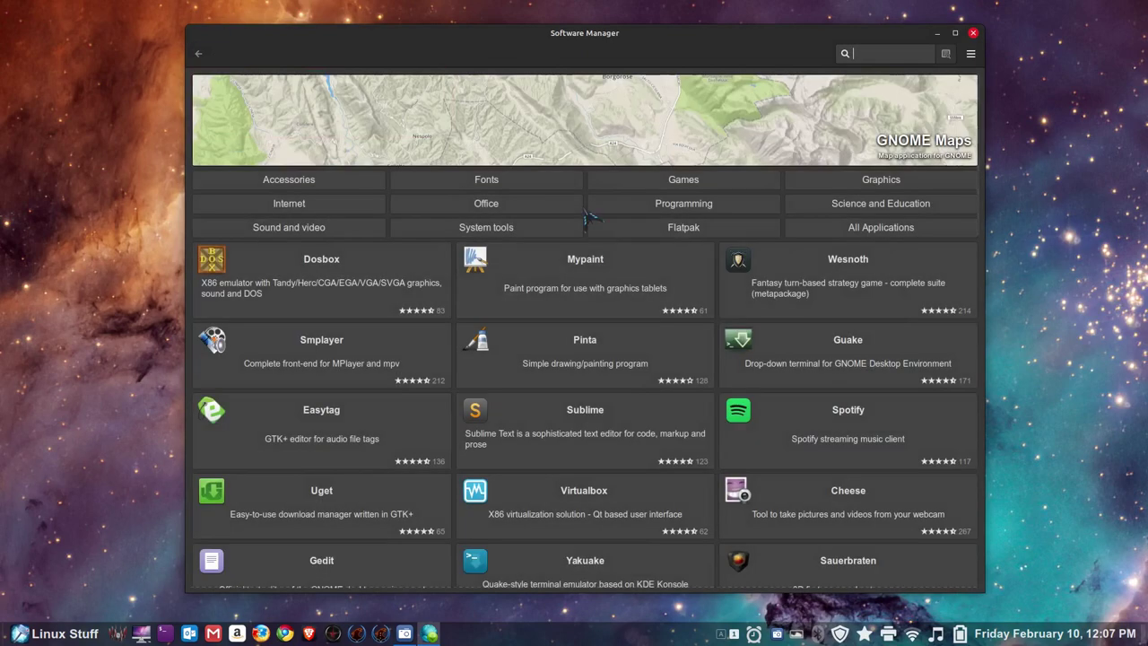
# Browse the Games category through its Board games, First-person and Real-time strategy subcategories, ending on Board games.
pyautogui.click(620, 186)
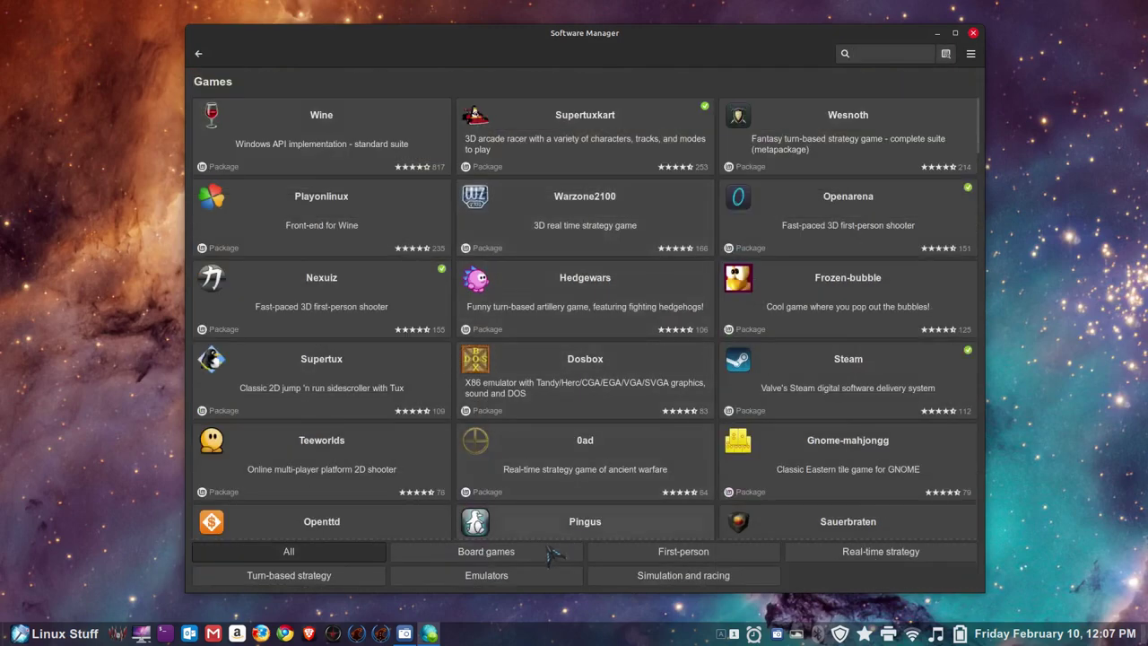
pyautogui.click(502, 552)
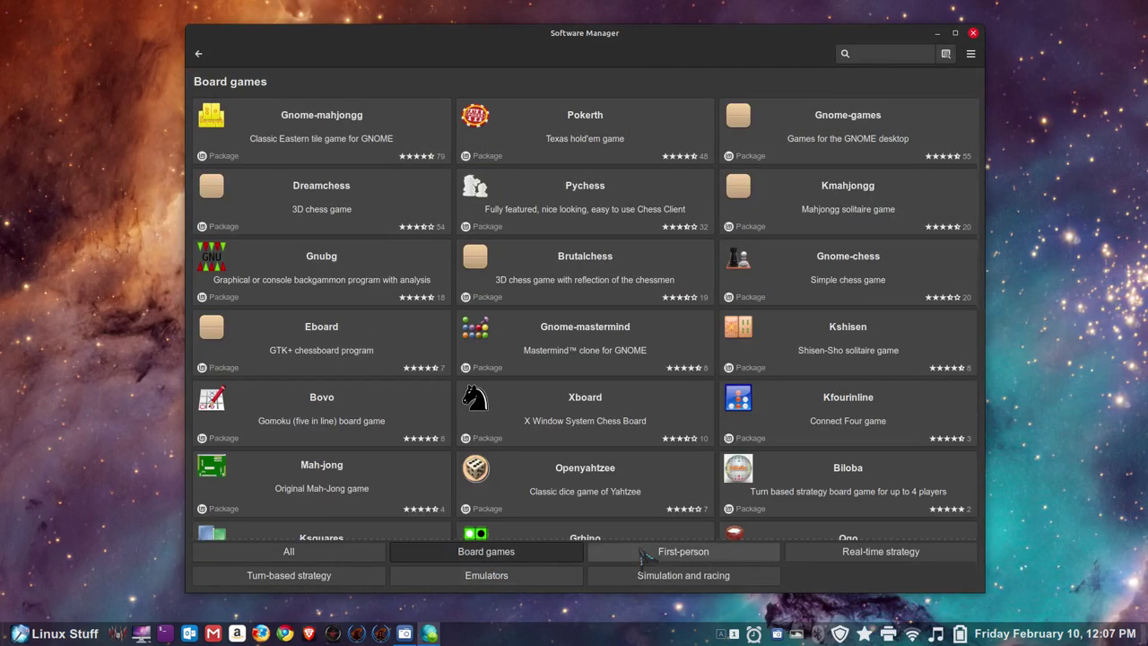
pyautogui.click(653, 554)
pyautogui.click(799, 554)
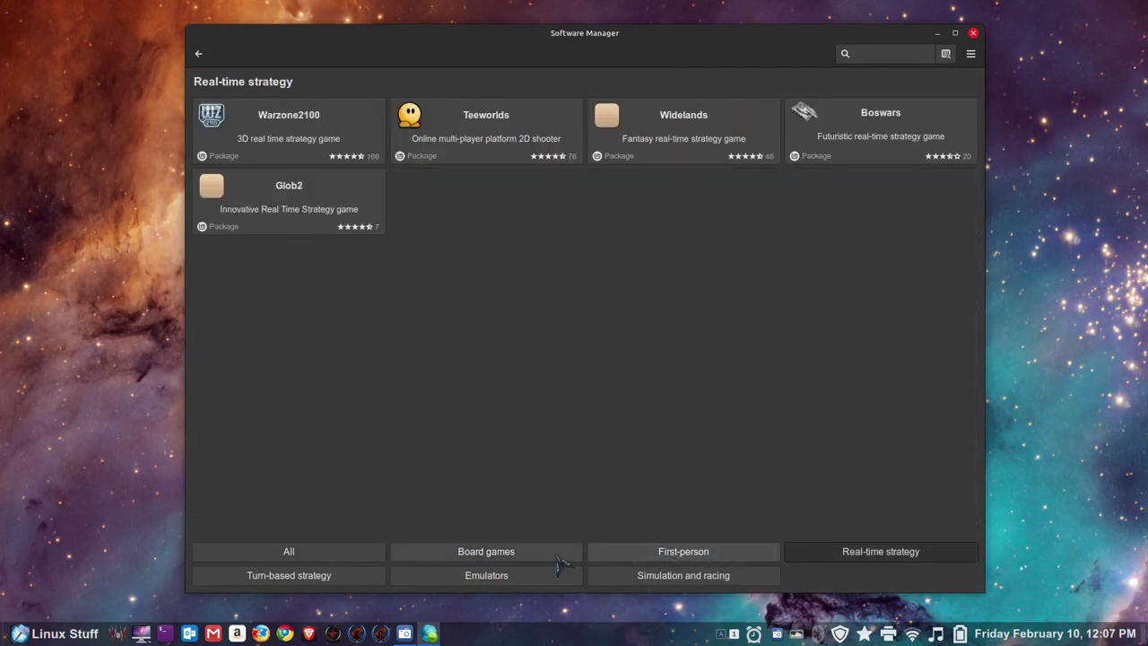
pyautogui.click(549, 559)
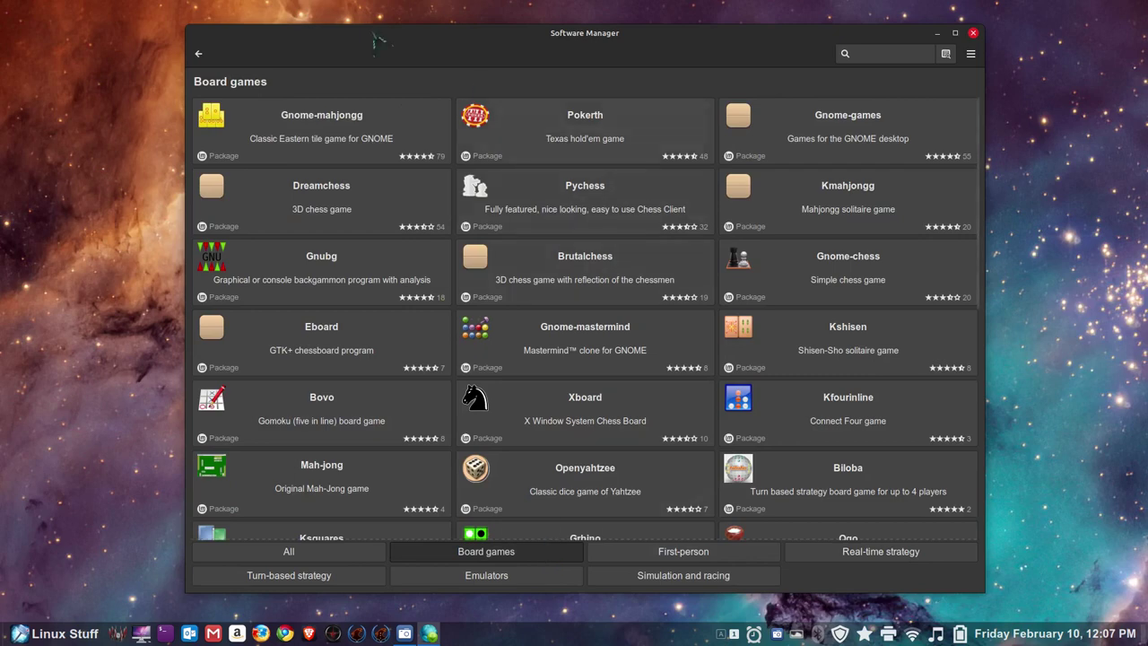
# Return from the game listings to the start page and close Software Manager.
pyautogui.click(199, 53)
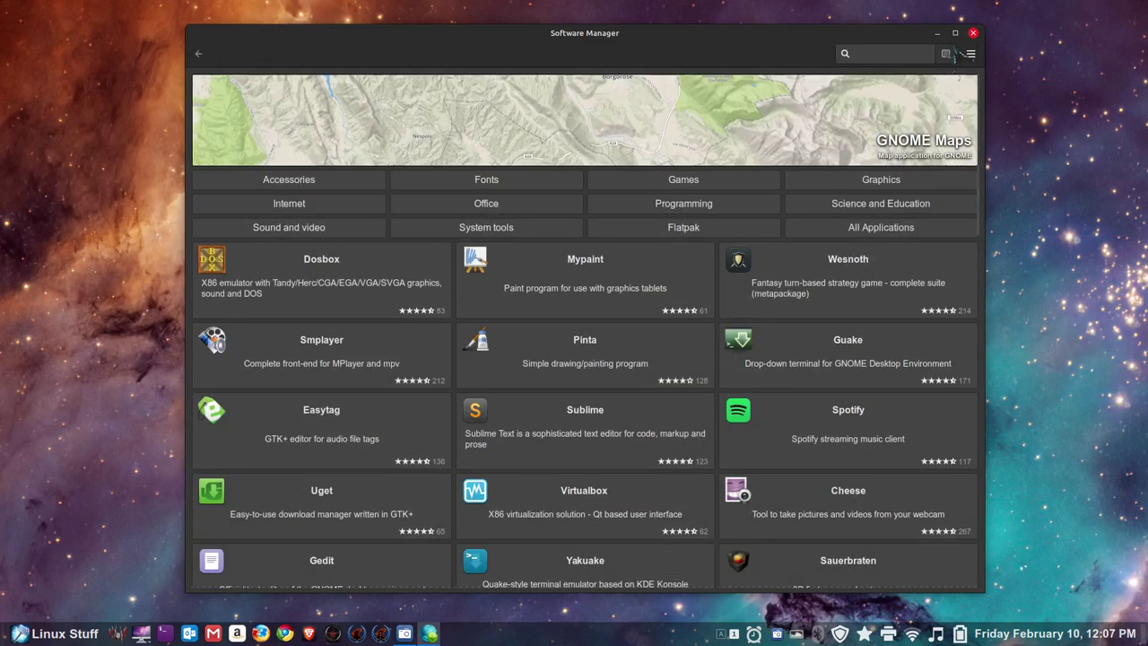
pyautogui.click(974, 33)
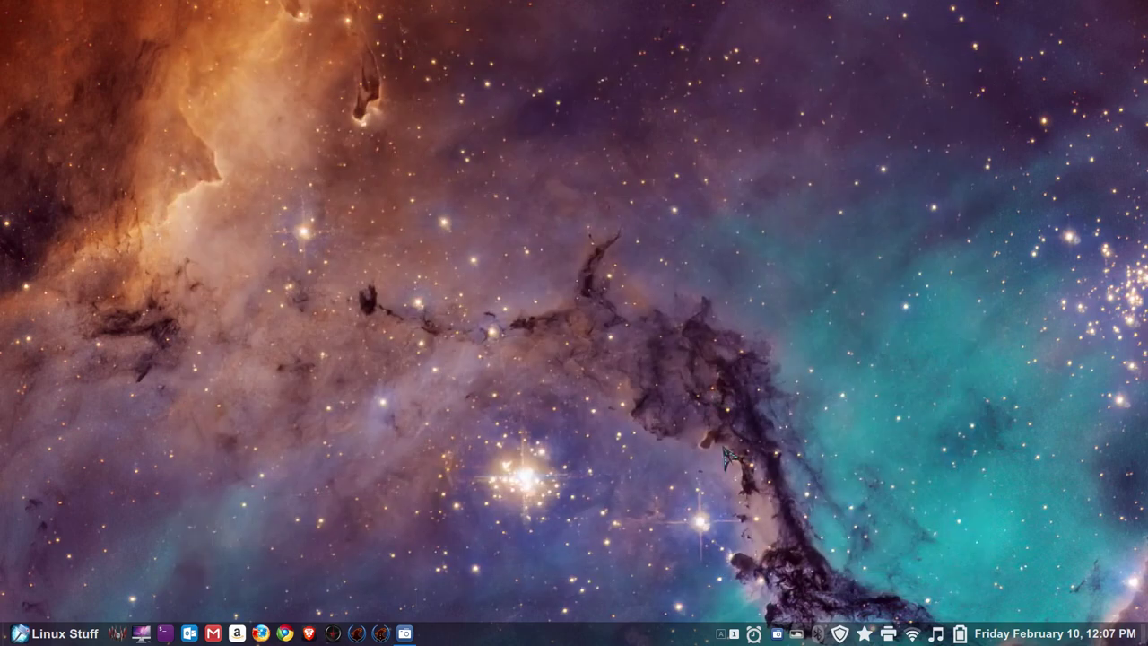